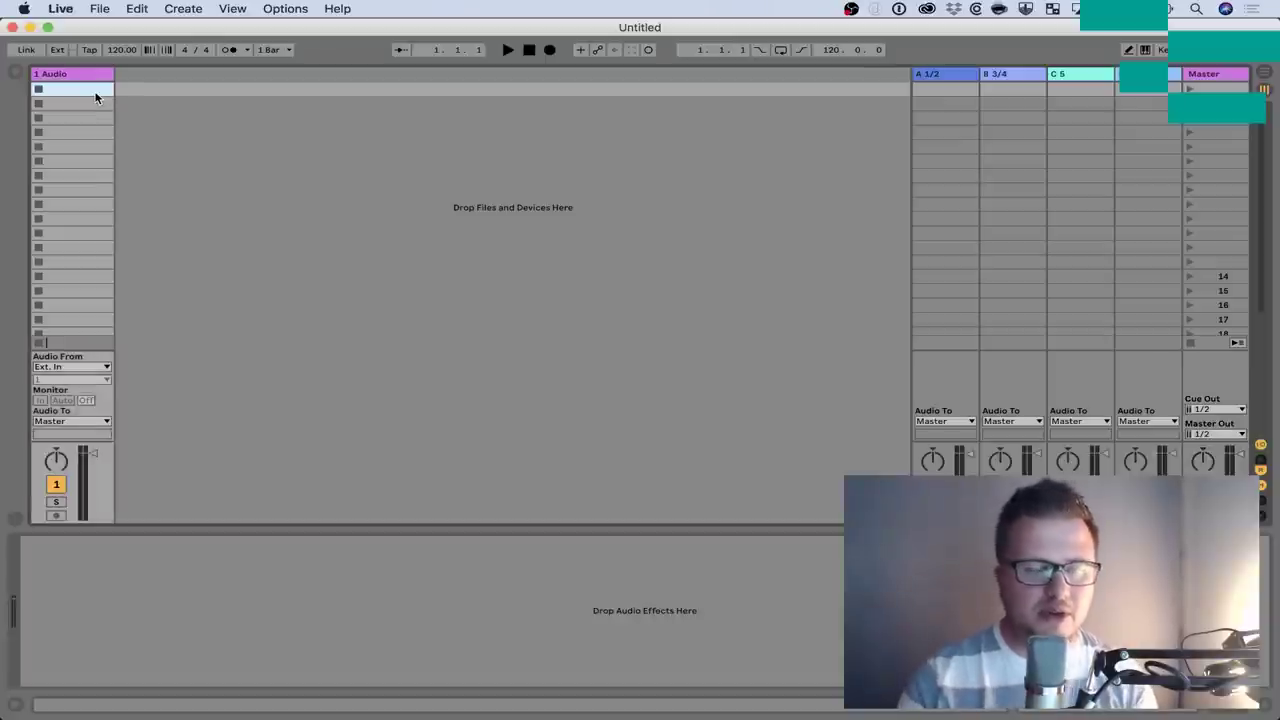
Add a MIDI track to the empty set and delete the audio track
{"action": "key", "text": "super+shift+t"}
{"action": "left_click", "coordinate": [98, 76]}
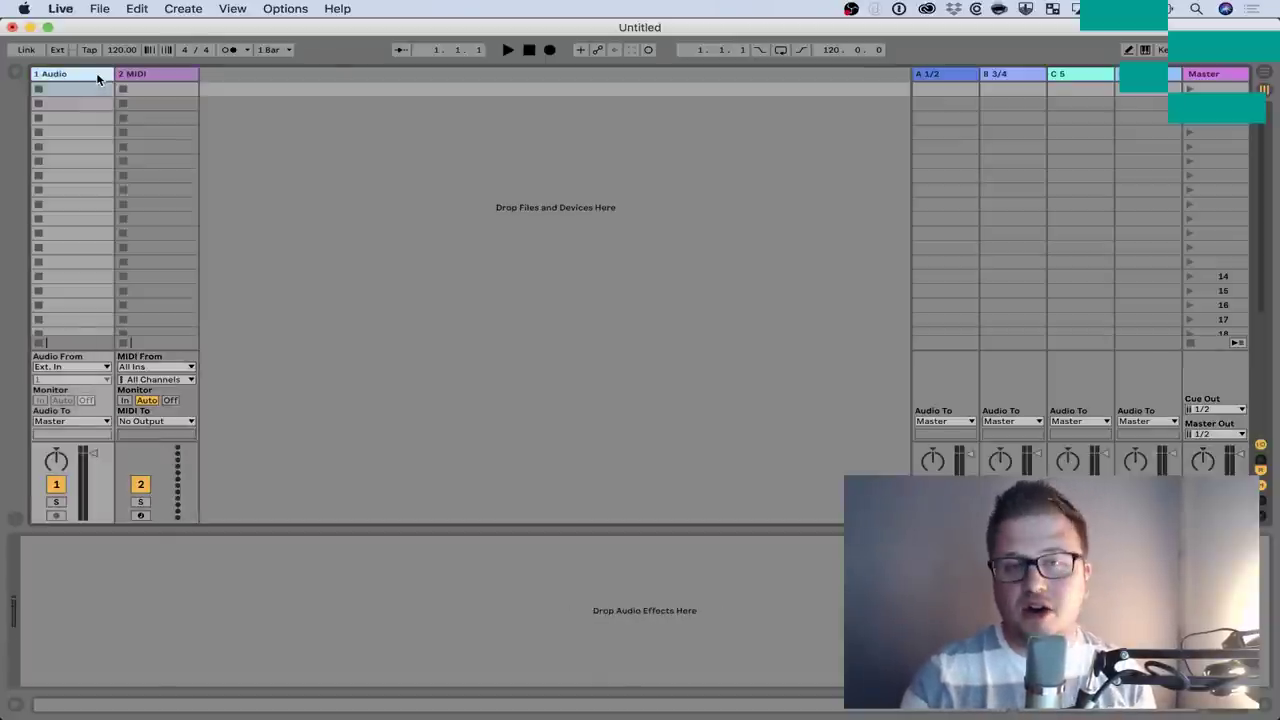
{"action": "key", "text": "Delete"}
Create an empty clip in the MIDI track's first slot and name it Preset 1
{"action": "double_click", "coordinate": [89, 90]}
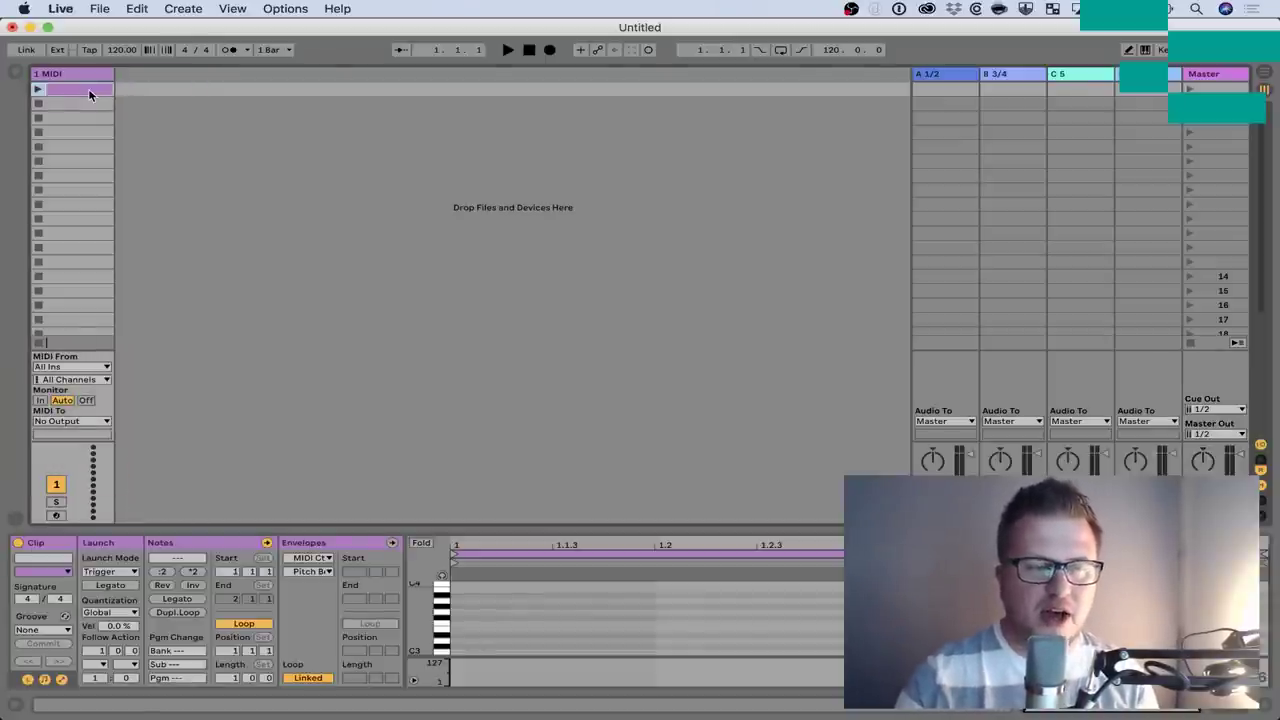
{"action": "key", "text": "super+r"}
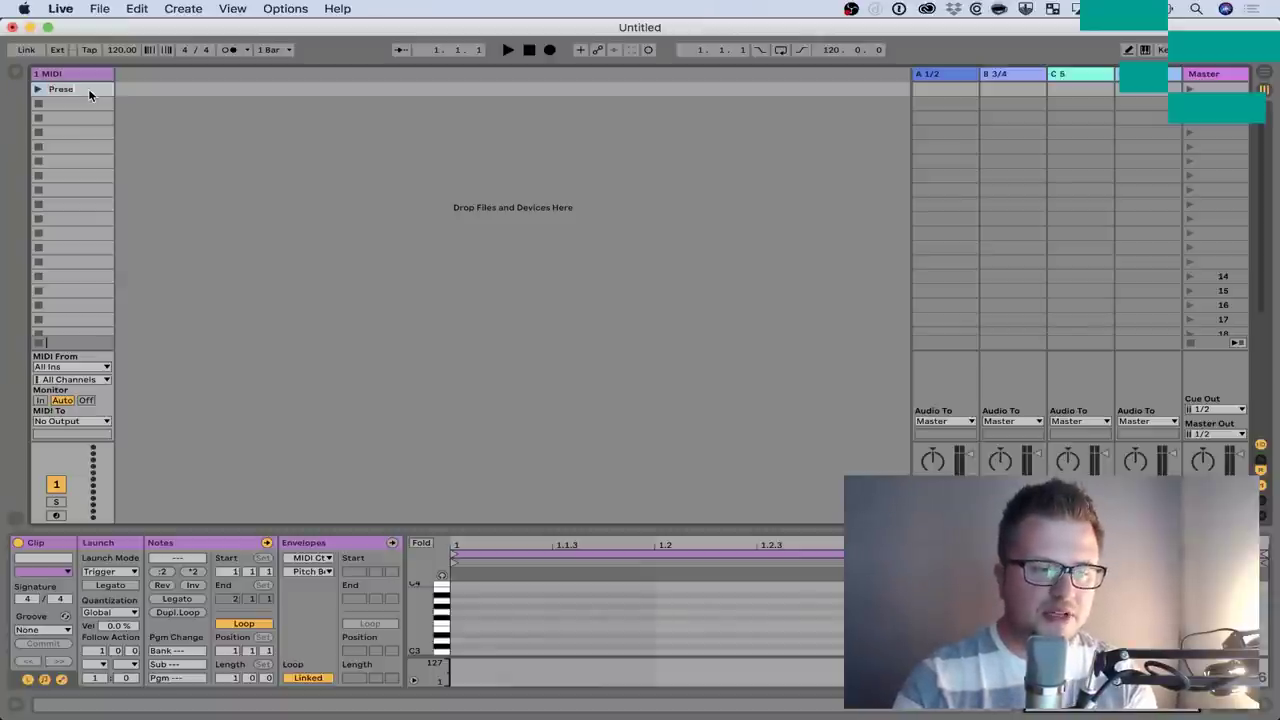
{"action": "type", "text": "1"}
{"action": "key", "text": "Return"}
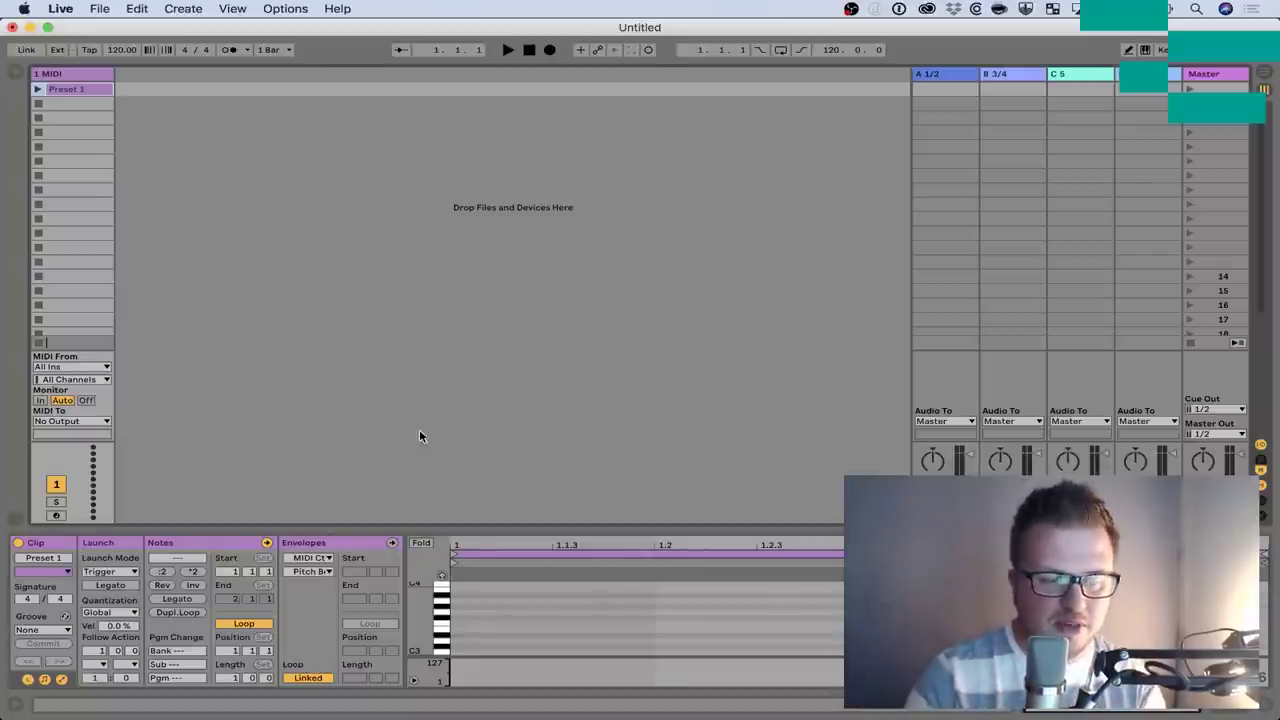
Add a C-2 note at the start of the Preset 1 clip and extend it to the full one-bar length
{"action": "scroll", "coordinate": [480, 620], "scroll_direction": "down", "scroll_amount": 3}
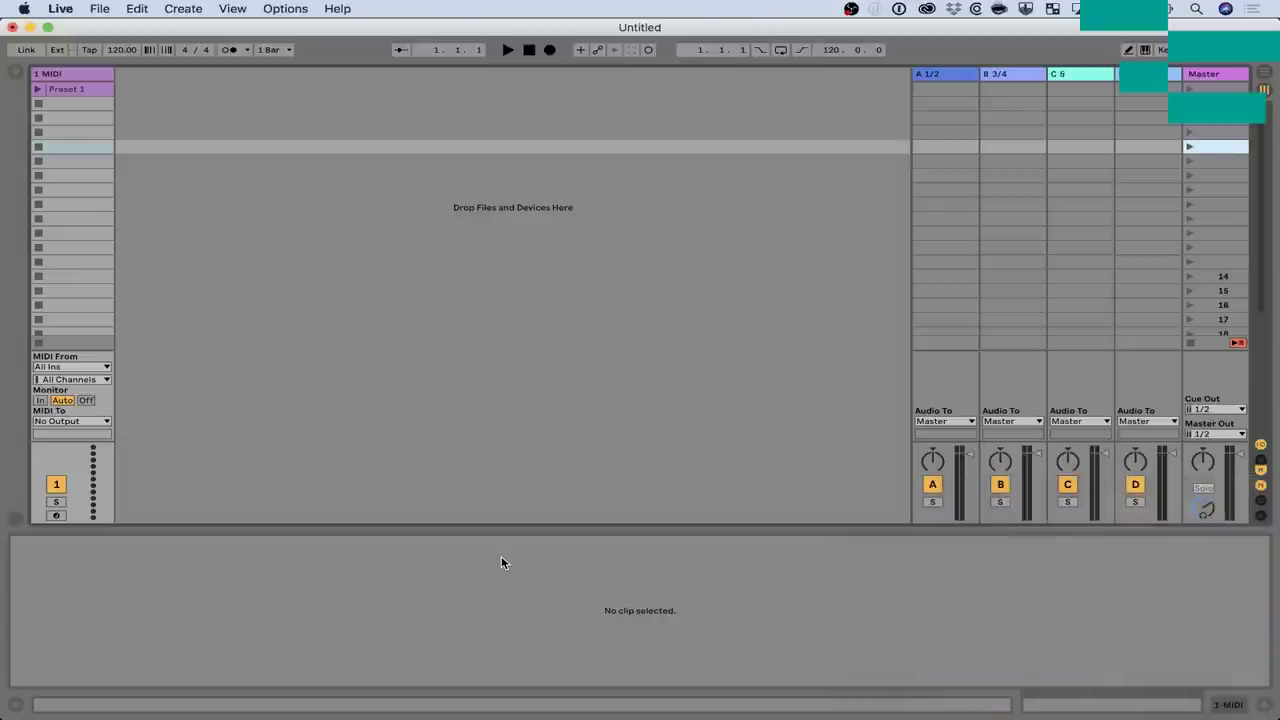
{"action": "left_click", "coordinate": [324, 458]}
{"action": "left_click", "coordinate": [91, 87]}
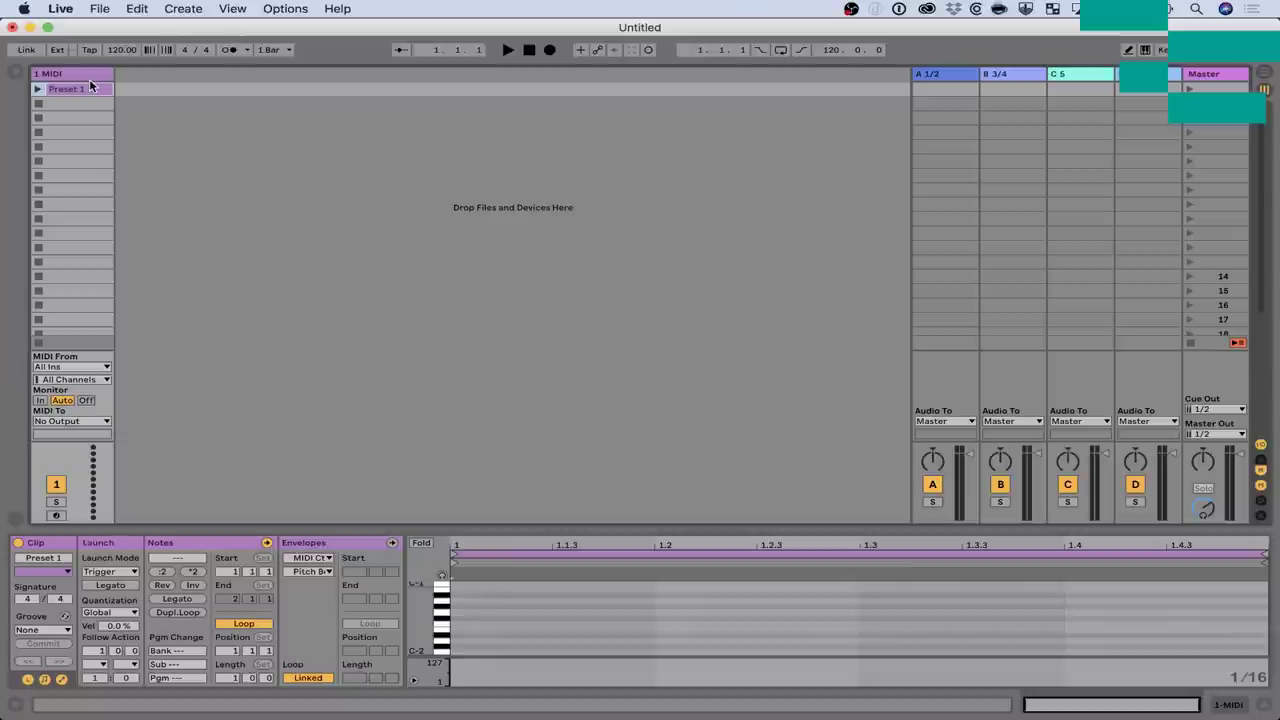
{"action": "double_click", "coordinate": [467, 652]}
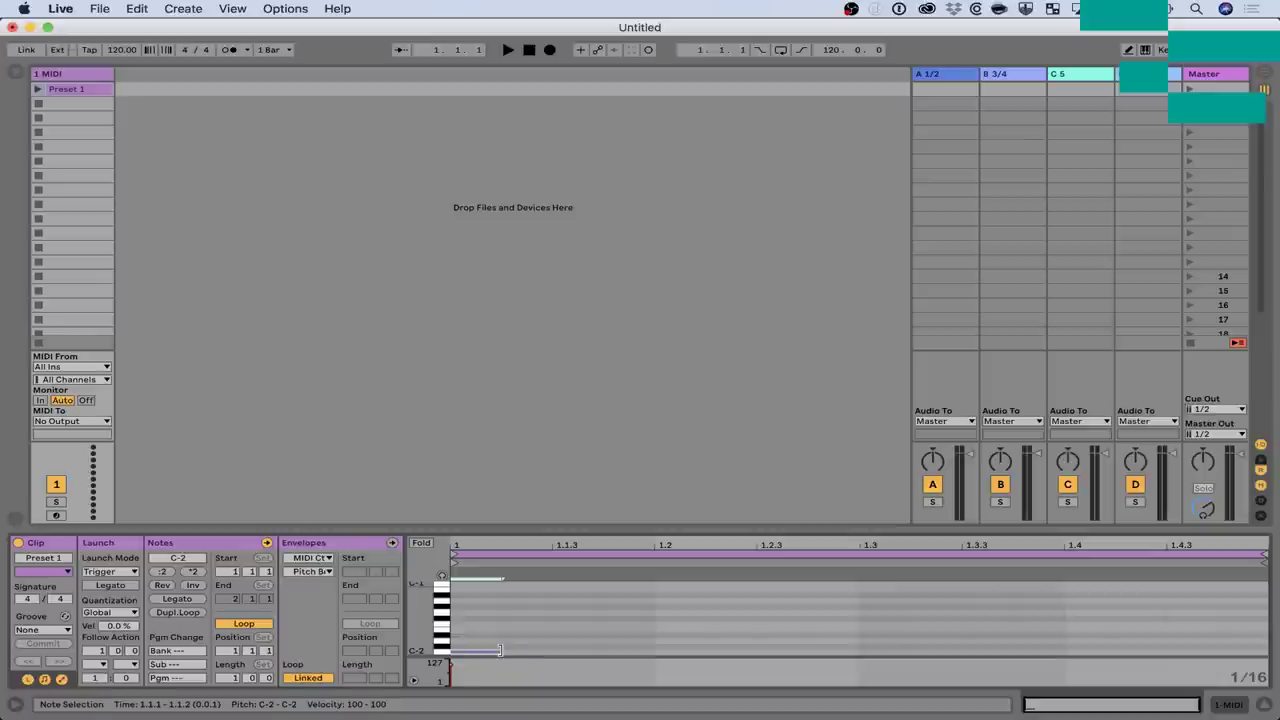
{"action": "left_click_drag", "start_coordinate": [500, 650], "coordinate": [1250, 649]}
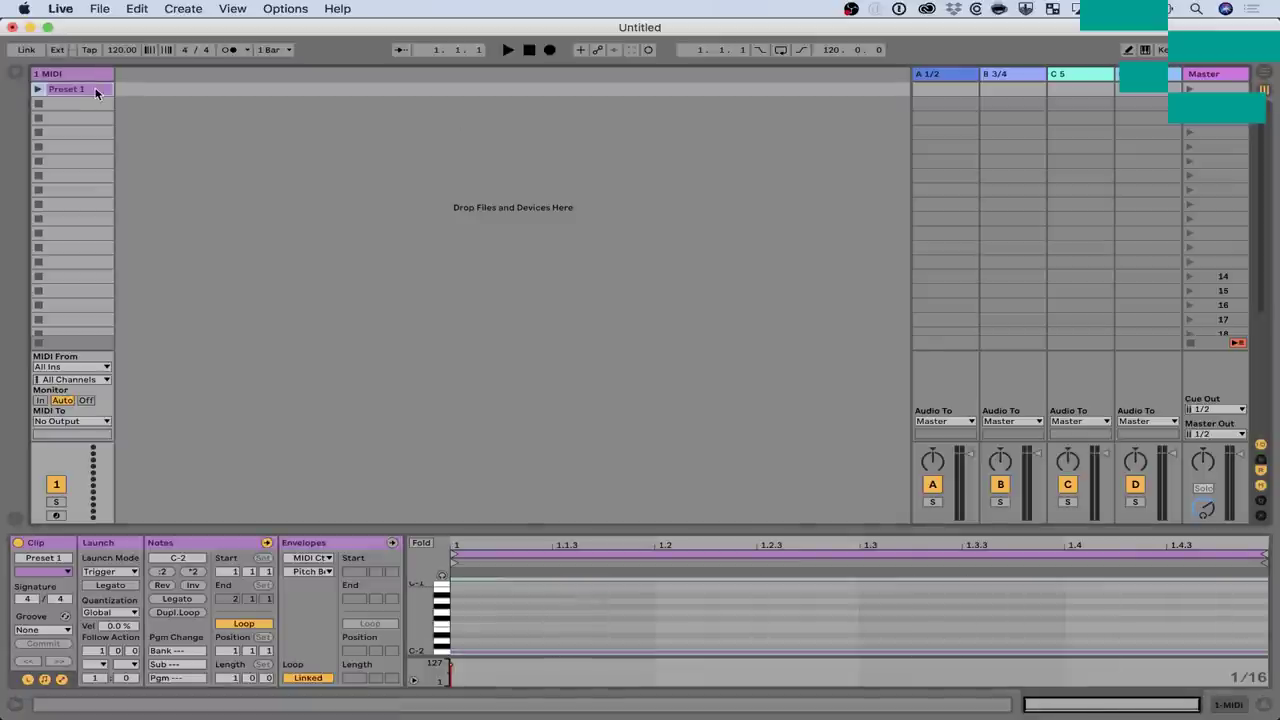
Place a copy of the Preset 1 clip in the Arrangement at bar 85 and make the arrangement lane active
{"action": "key", "text": "Tab"}
{"action": "left_click", "coordinate": [374, 160]}
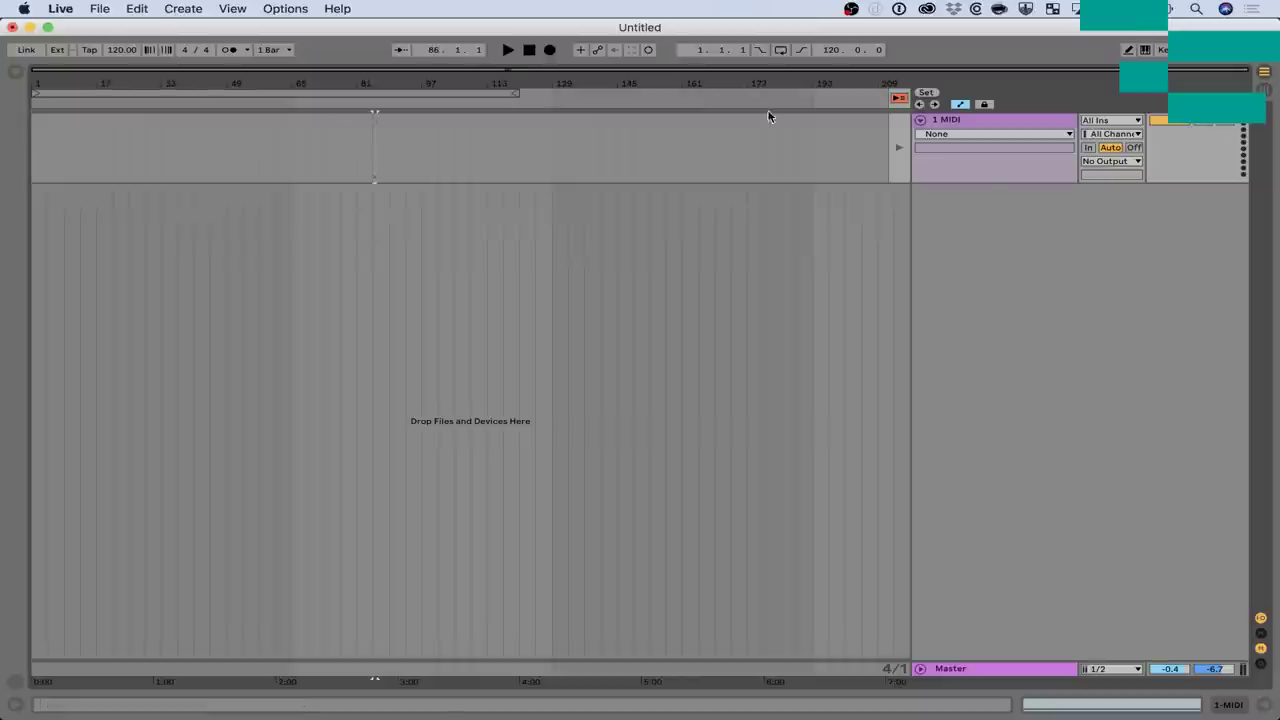
{"action": "left_click", "coordinate": [904, 99]}
{"action": "left_click_drag", "start_coordinate": [361, 84], "coordinate": [361, 215]}
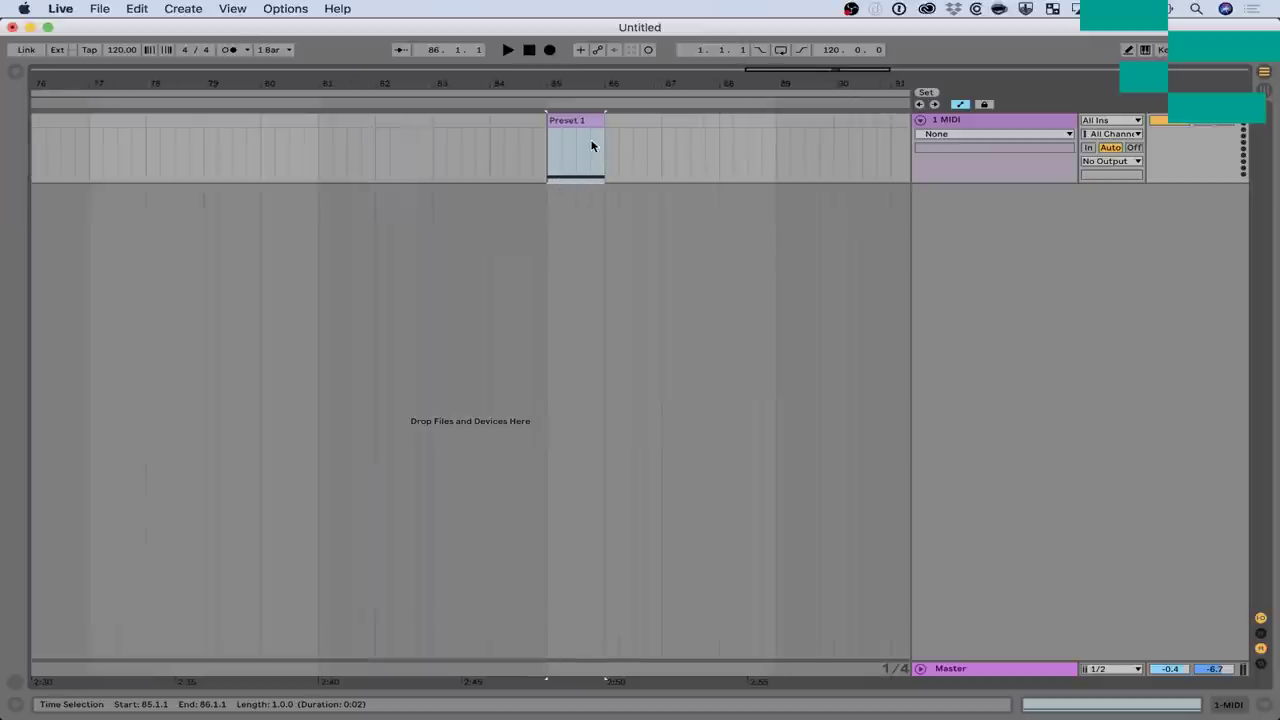
Shorten the C-2 note in the arrangement copy of Preset 1 to end at 1.2.3 and return to Session View
{"action": "double_click", "coordinate": [592, 158]}
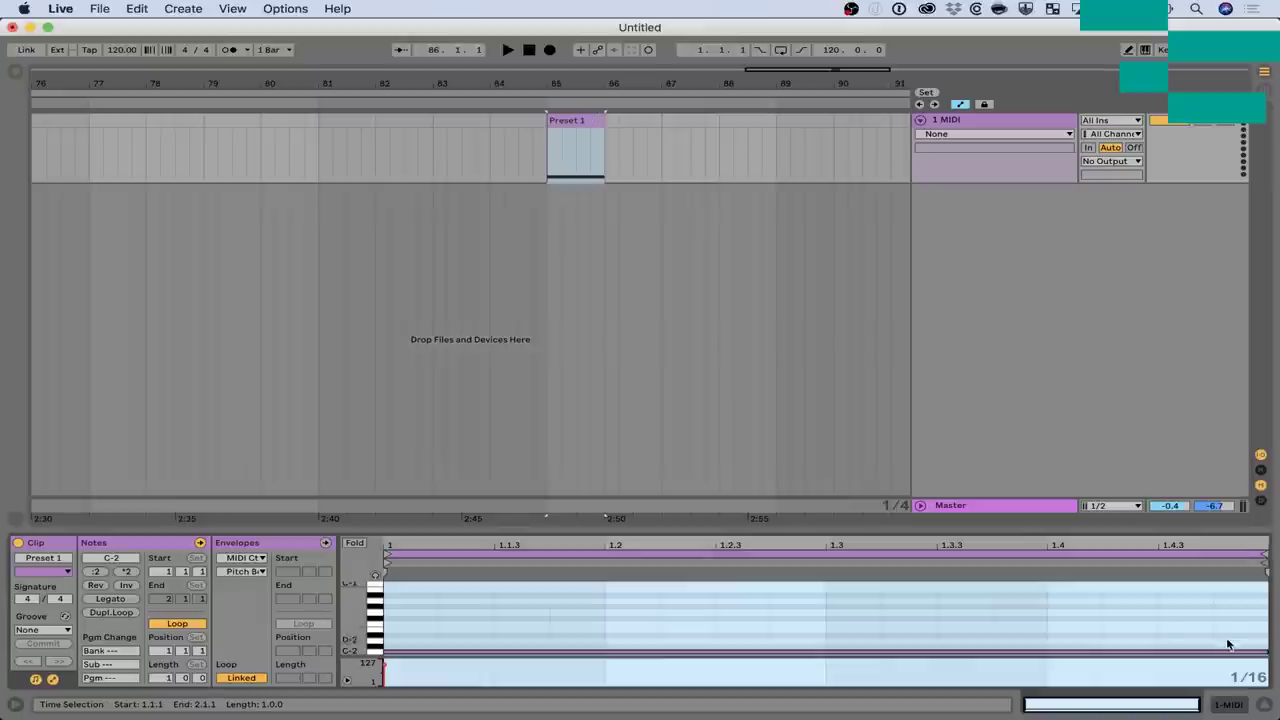
{"action": "left_click", "coordinate": [1264, 650]}
{"action": "left_click_drag", "start_coordinate": [1264, 650], "coordinate": [714, 590]}
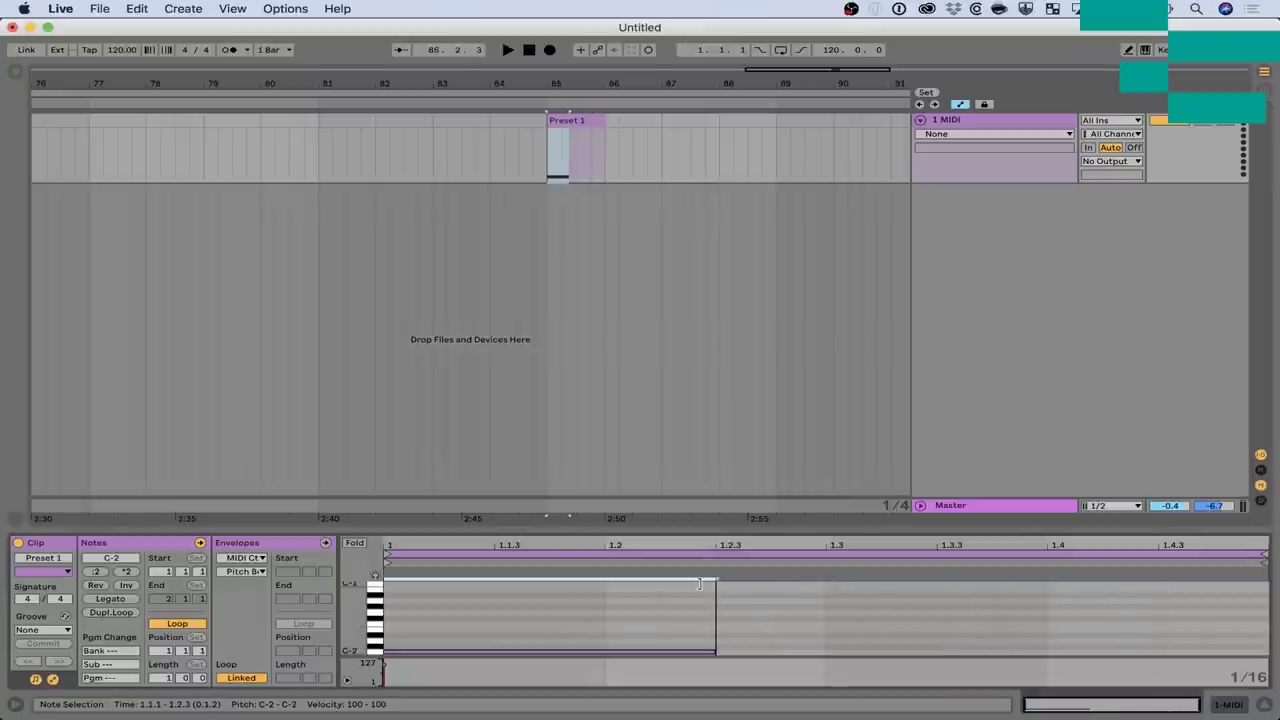
{"action": "left_click", "coordinate": [705, 386]}
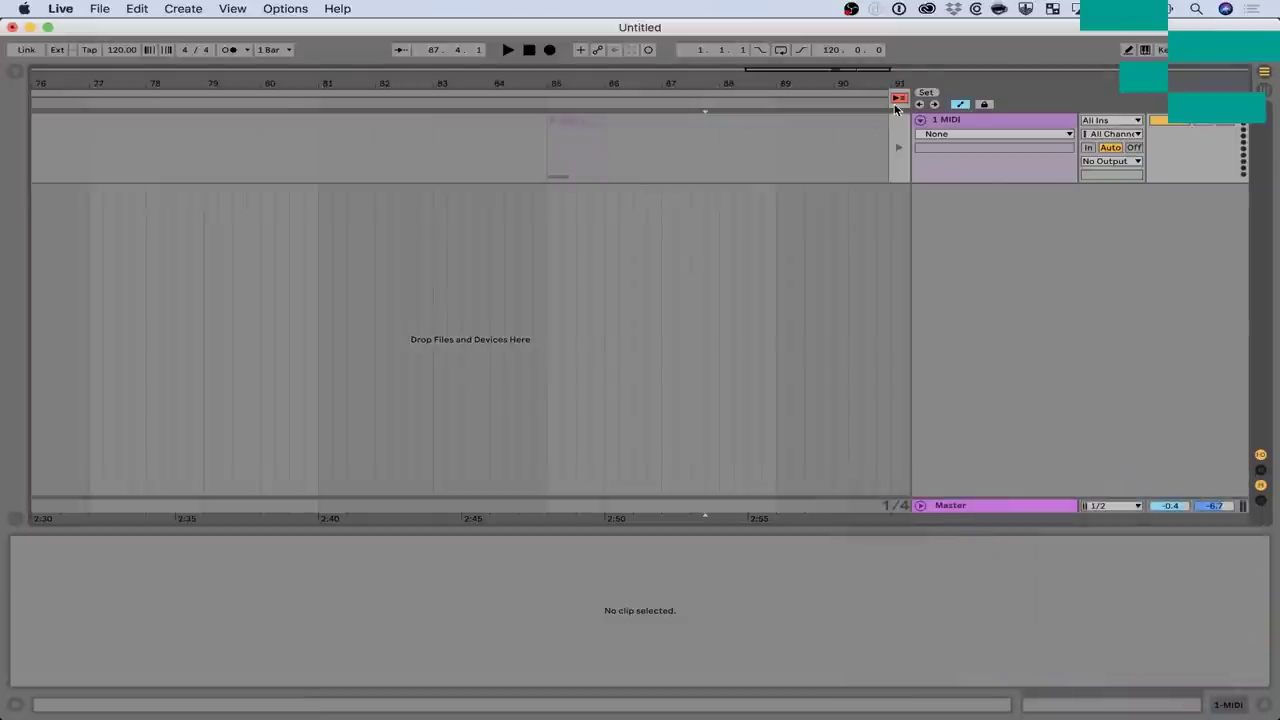
{"action": "left_click", "coordinate": [898, 101]}
{"action": "left_click", "coordinate": [560, 122]}
{"action": "key", "text": "Tab"}
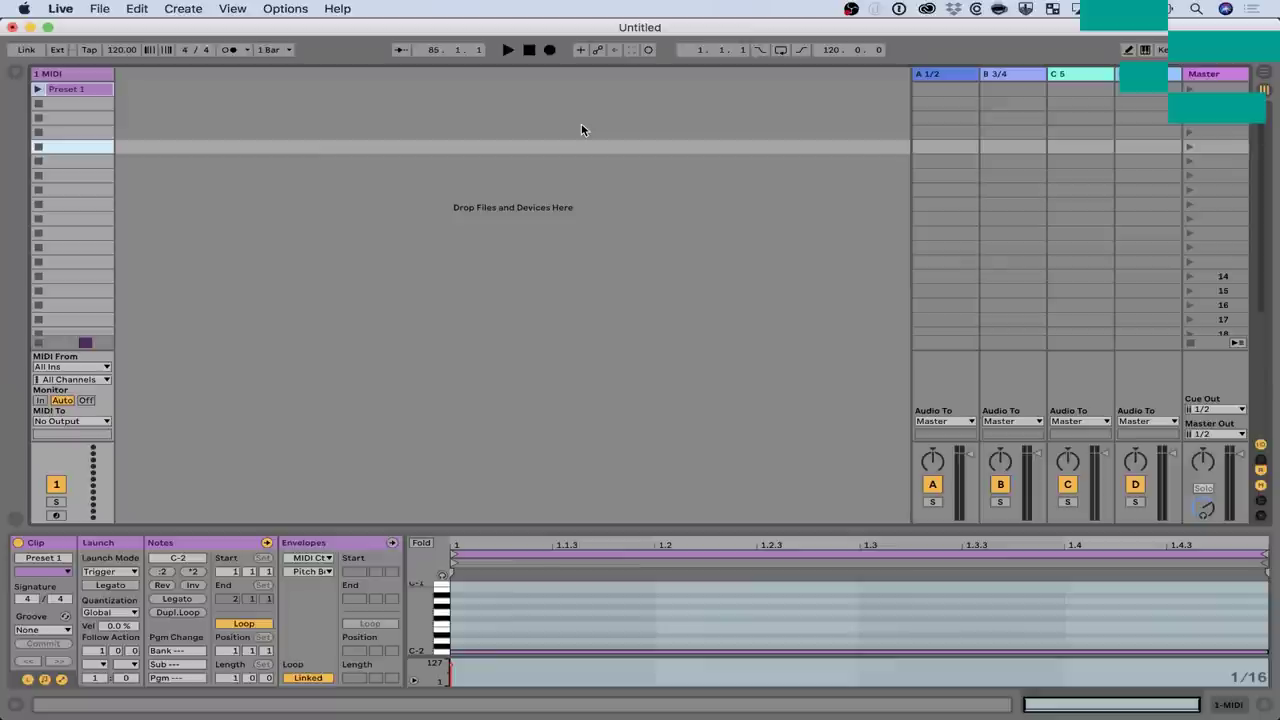
Lower the velocity of the C-2 note in the session clip Preset 1 to 1
{"action": "left_click", "coordinate": [543, 652]}
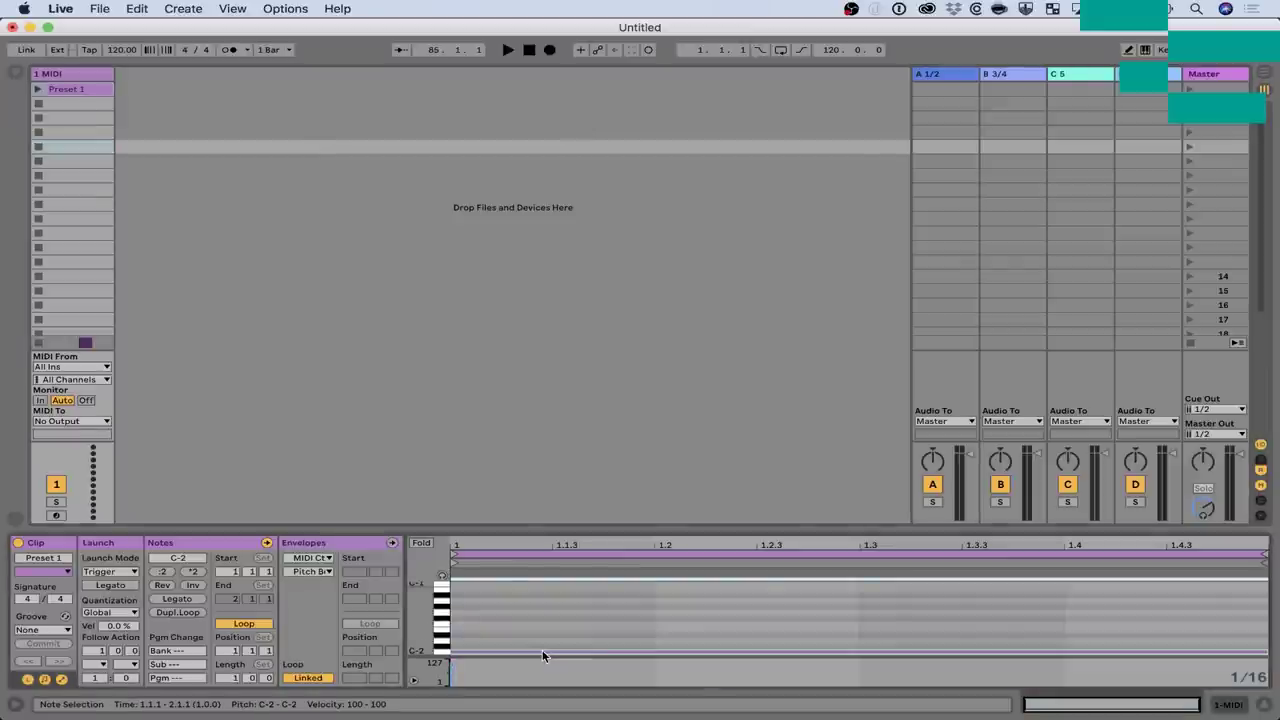
{"action": "key", "text": "Down"}
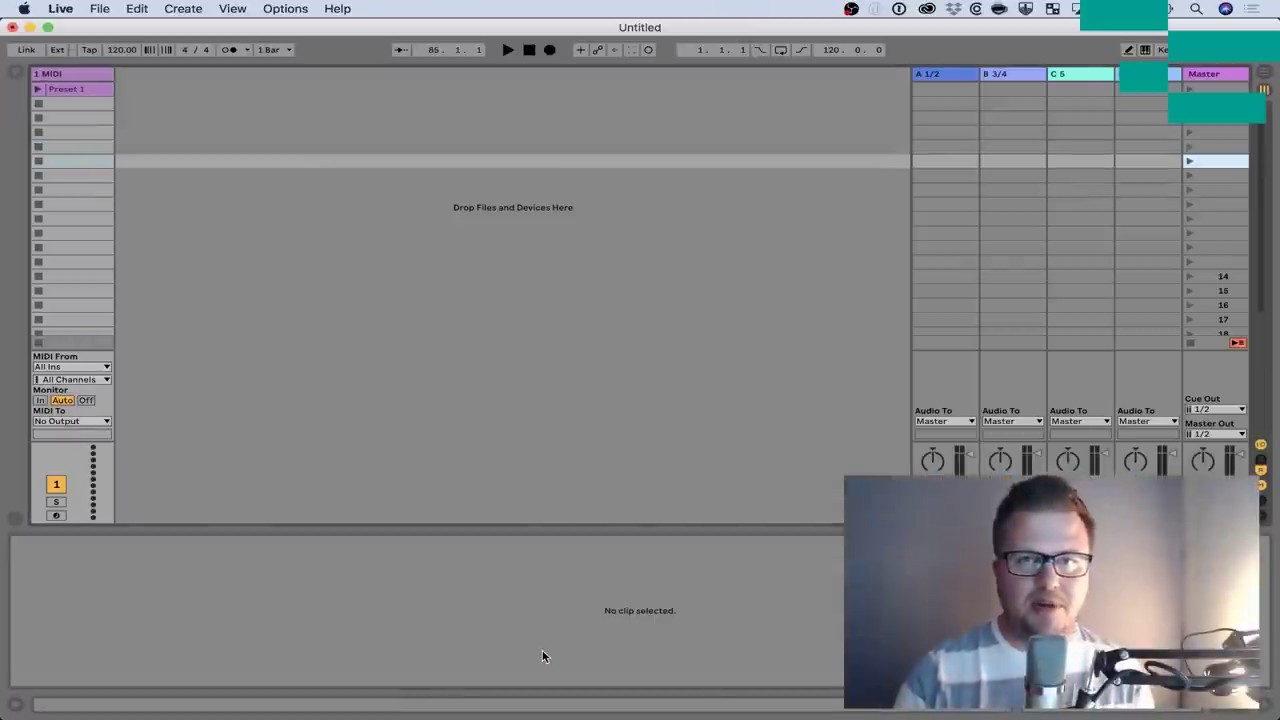
{"action": "left_click", "coordinate": [89, 82]}
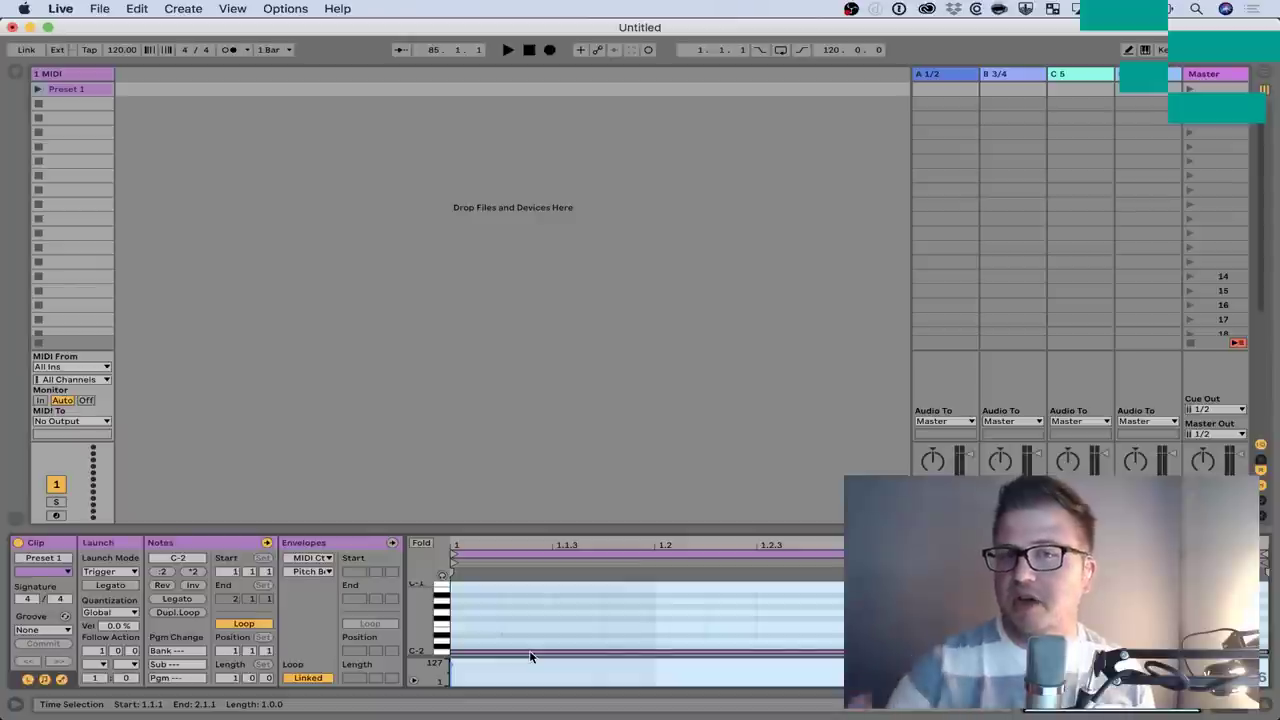
{"action": "left_click", "coordinate": [530, 654]}
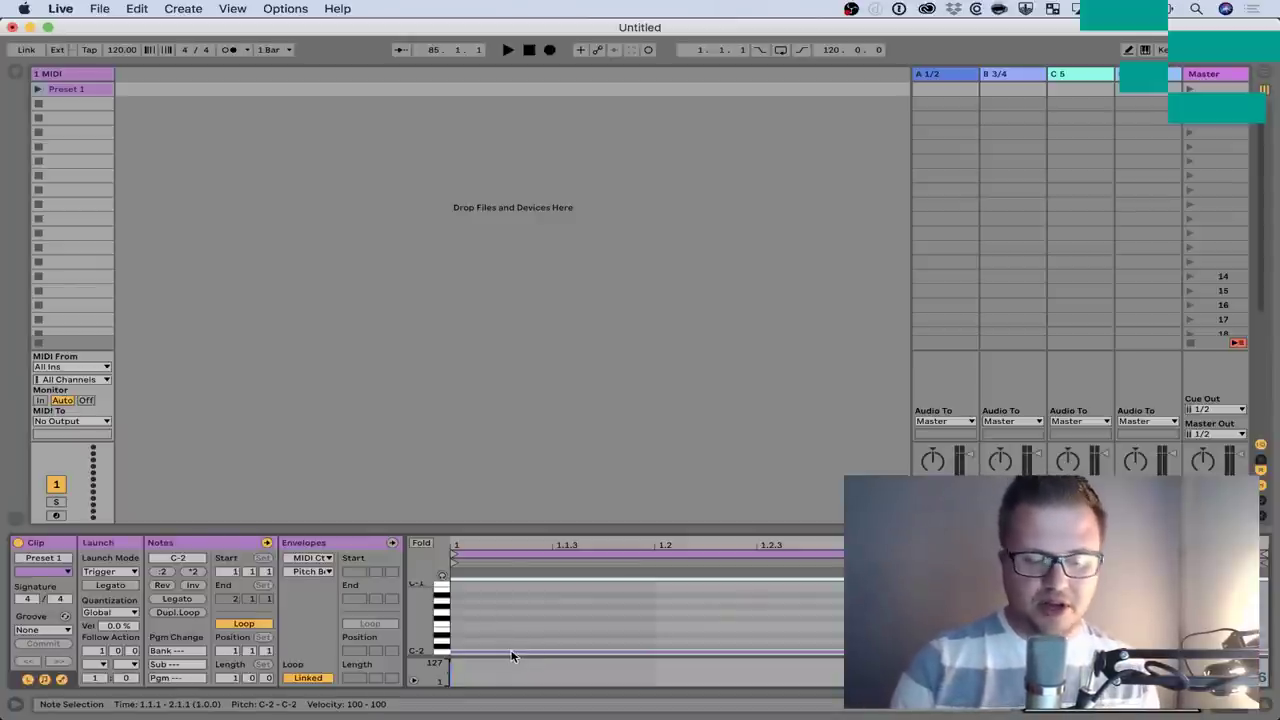
{"action": "left_click_drag", "start_coordinate": [451, 664], "coordinate": [451, 685]}
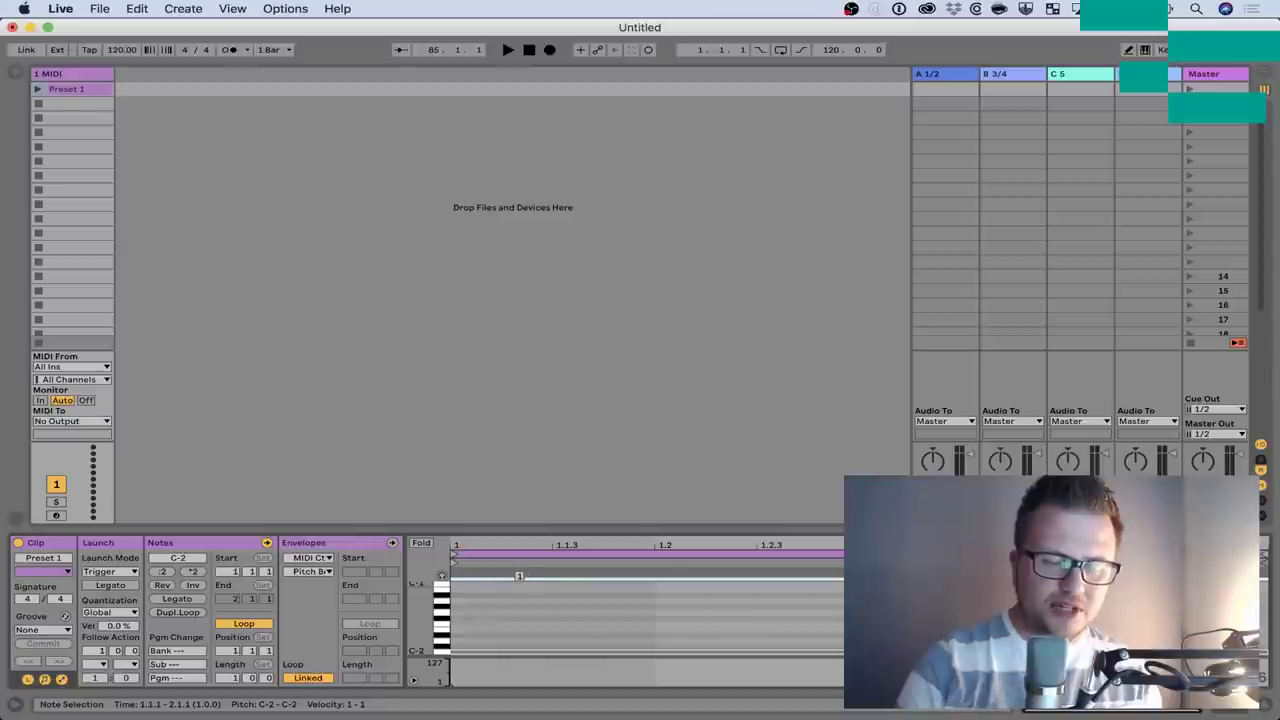
Raise the C-2 note's velocity to 99 and bring it back down to a mid-range level
{"action": "mouse_move", "coordinate": [516, 651]}
{"action": "left_mouse_down"}
{"action": "mouse_move", "coordinate": [516, 525]}
{"action": "mouse_move", "coordinate": [516, 553]}
{"action": "left_mouse_up"}
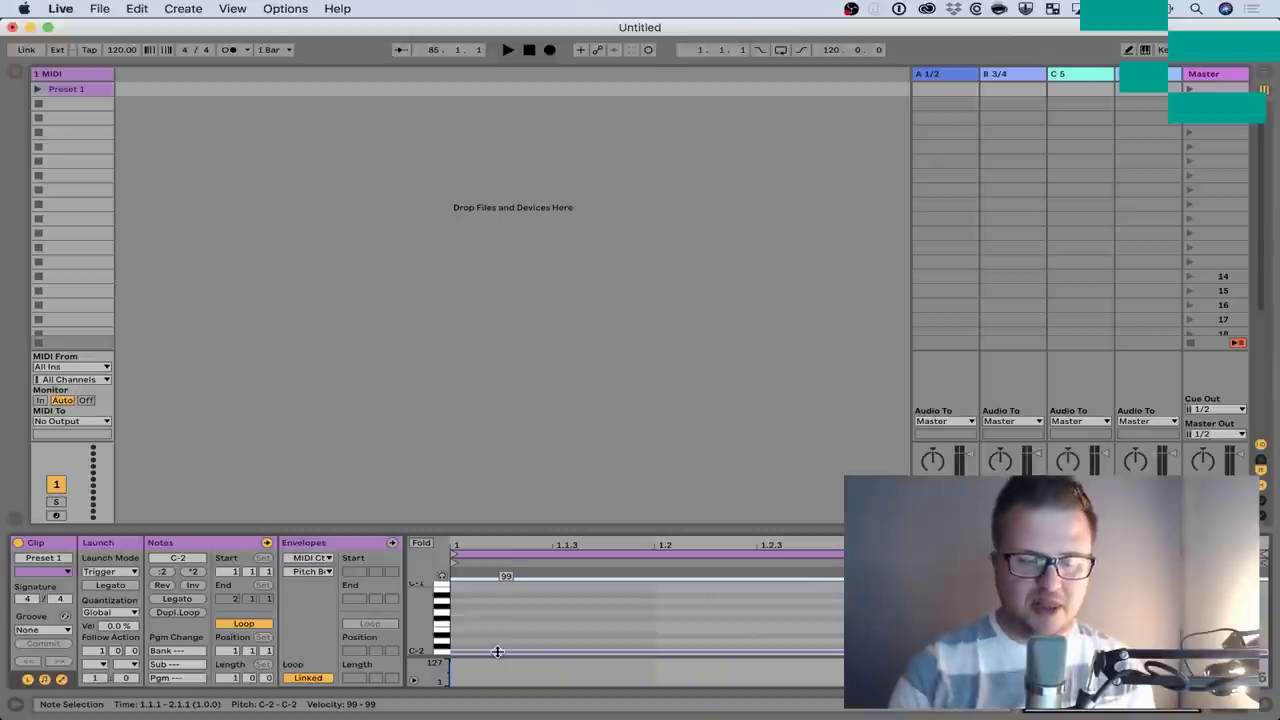
{"action": "left_click_drag", "start_coordinate": [451, 666], "coordinate": [451, 676]}
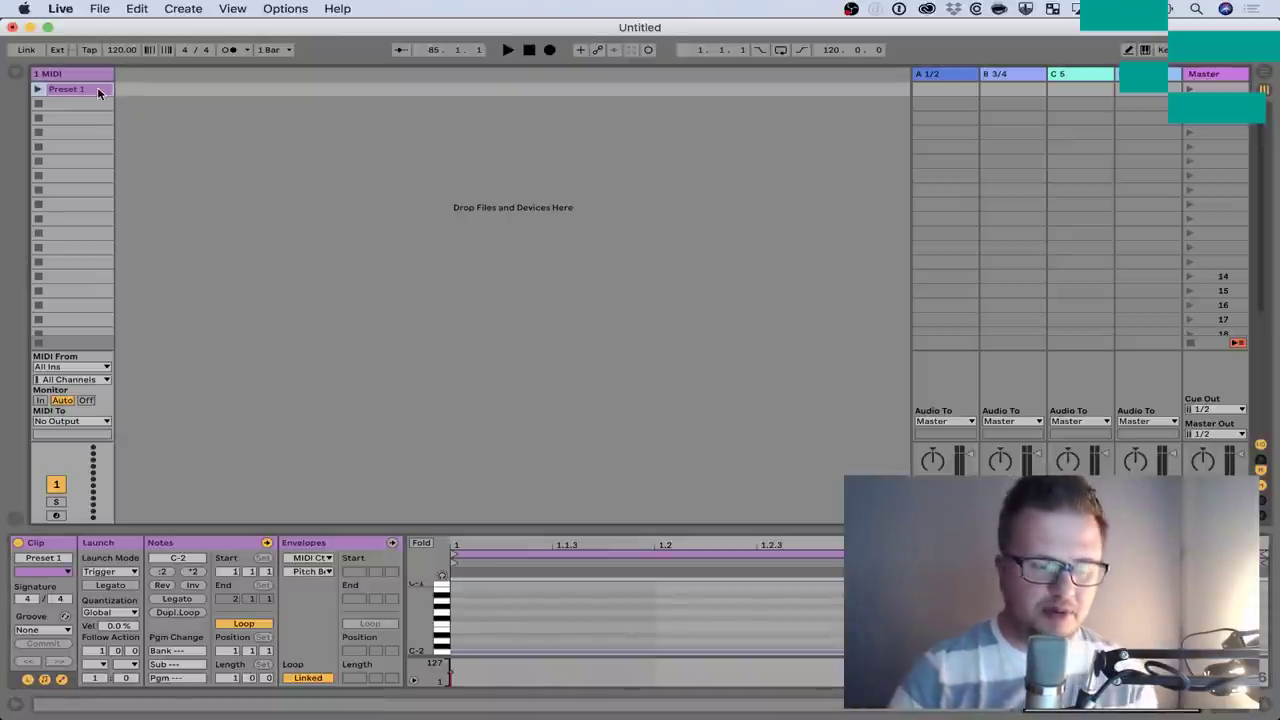
Duplicate the Preset 1 clip into the second slot of the MIDI track and rename the copy Preset 2
{"action": "left_click_drag", "start_coordinate": [97, 87], "coordinate": [100, 103]}
{"action": "key", "text": "super+r"}
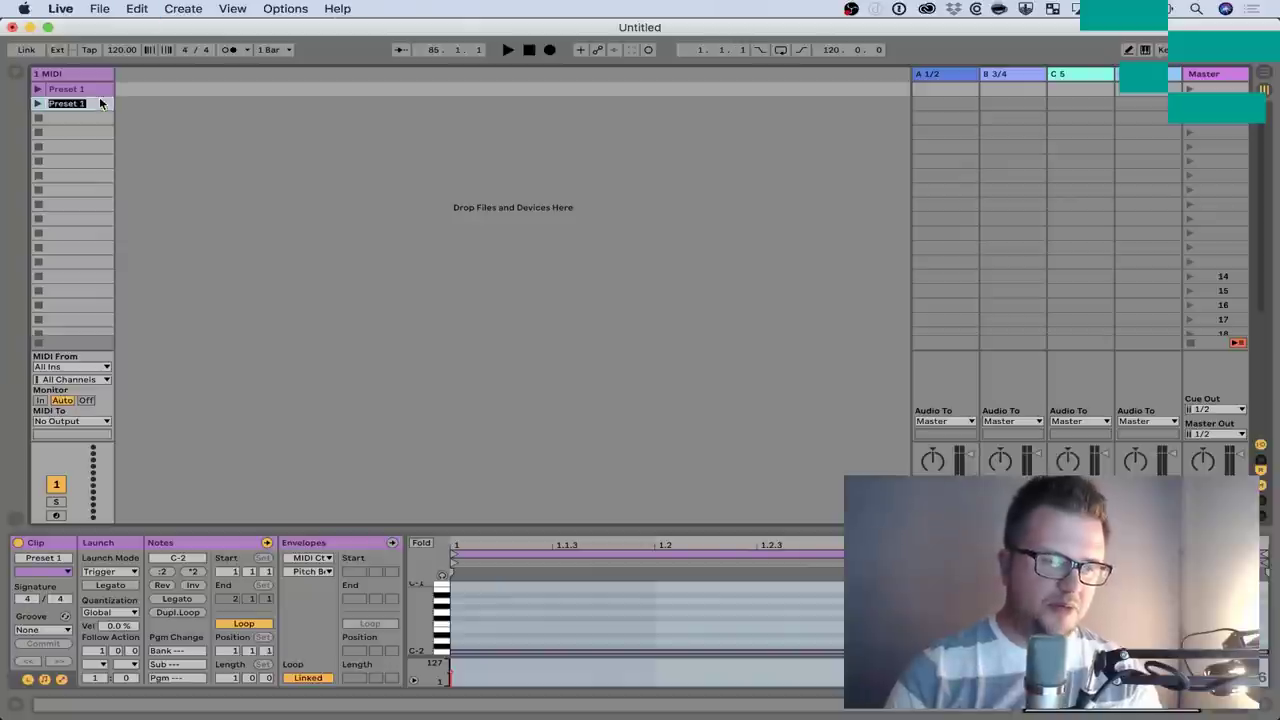
{"action": "key", "text": "Right"}
{"action": "key", "text": "BackSpace"}
{"action": "type", "text": "2"}
{"action": "key", "text": "Return"}
{"action": "key", "text": "super+r"}
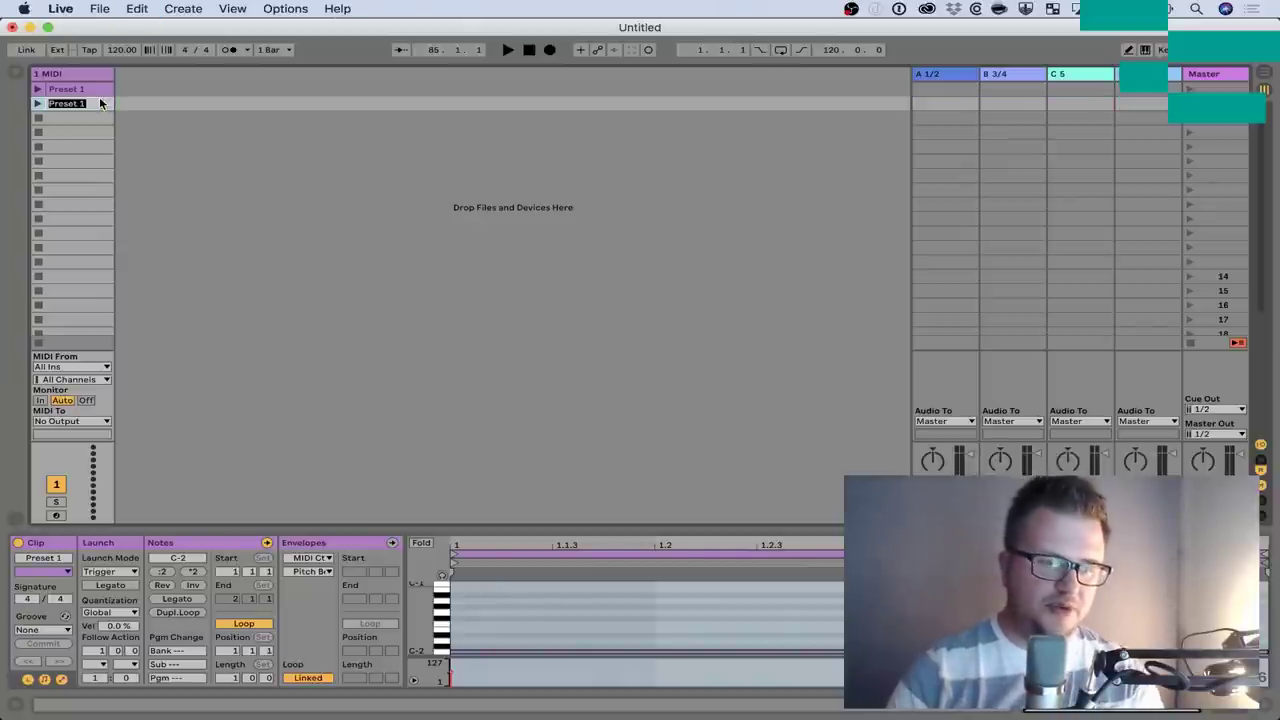
{"action": "key", "text": "Right"}
{"action": "key", "text": "BackSpace"}
{"action": "type", "text": "2"}
{"action": "key", "text": "Return"}
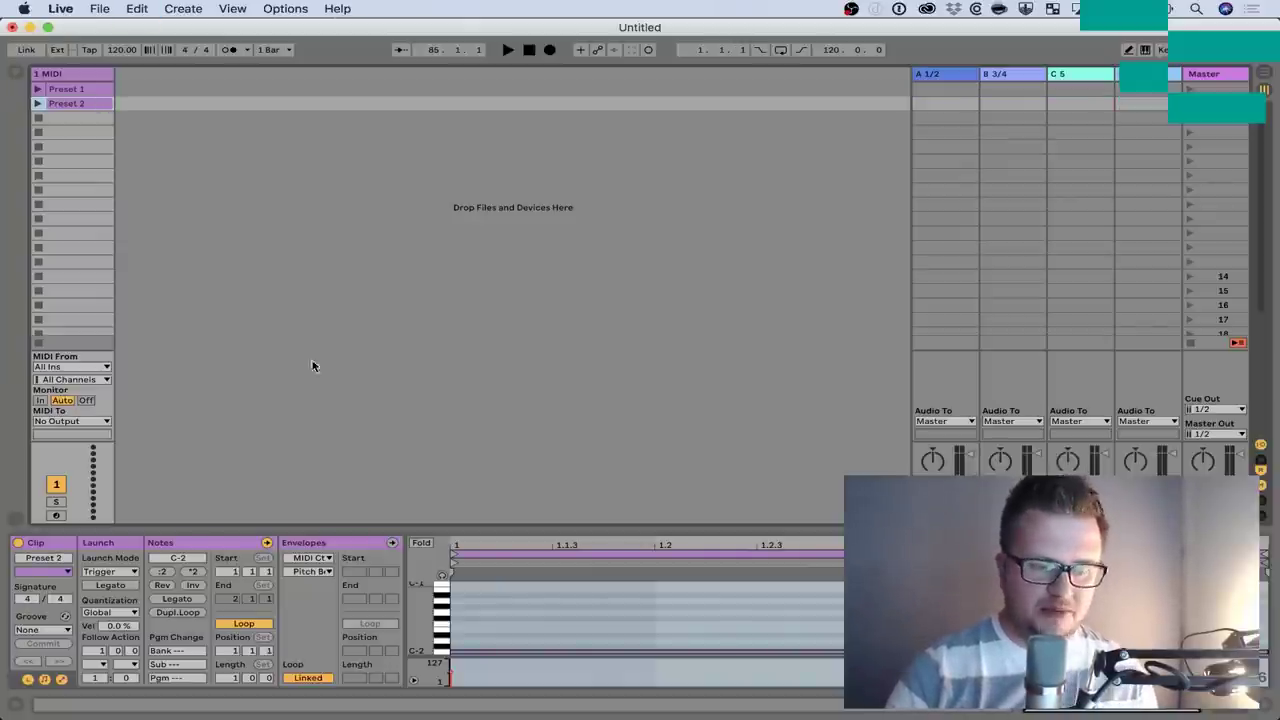
Transpose the note in the Preset 2 clip up one semitone to C#-2
{"action": "left_click", "coordinate": [491, 600]}
{"action": "left_click", "coordinate": [527, 651]}
{"action": "key", "text": "Up"}
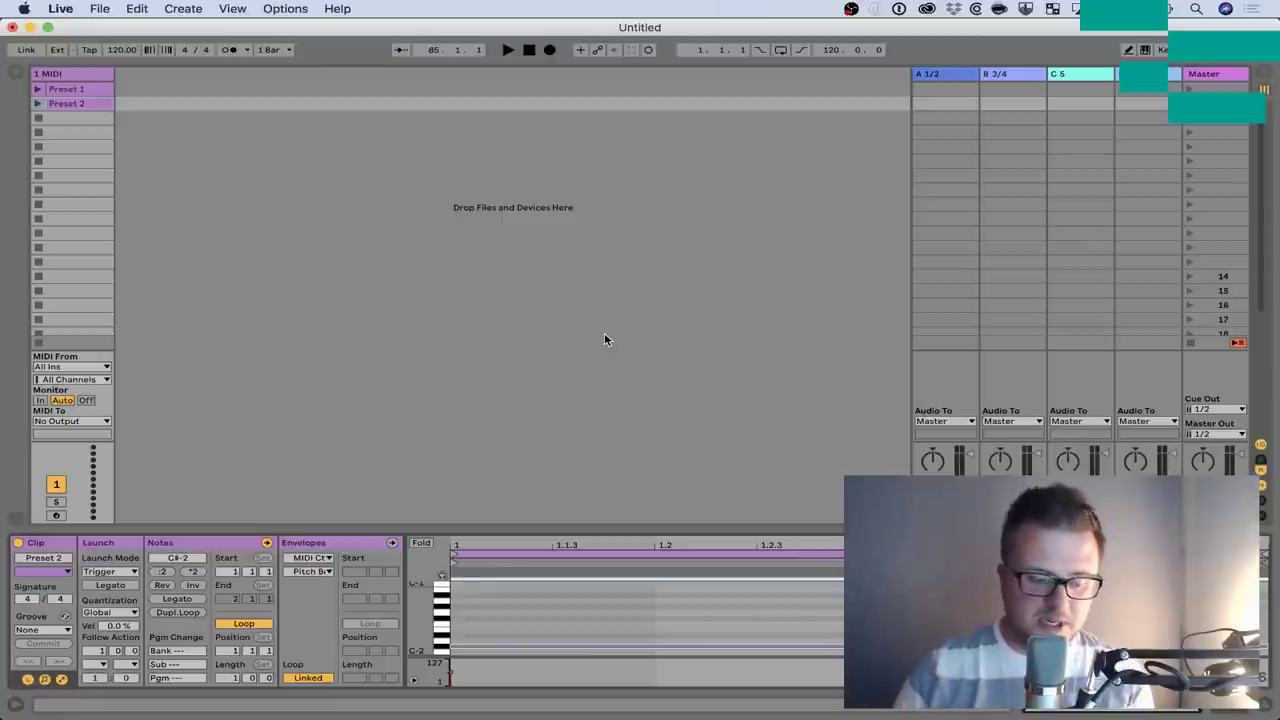
Save the Live Set to the Desktop as MIDI notes template
{"action": "key", "text": "super+s"}
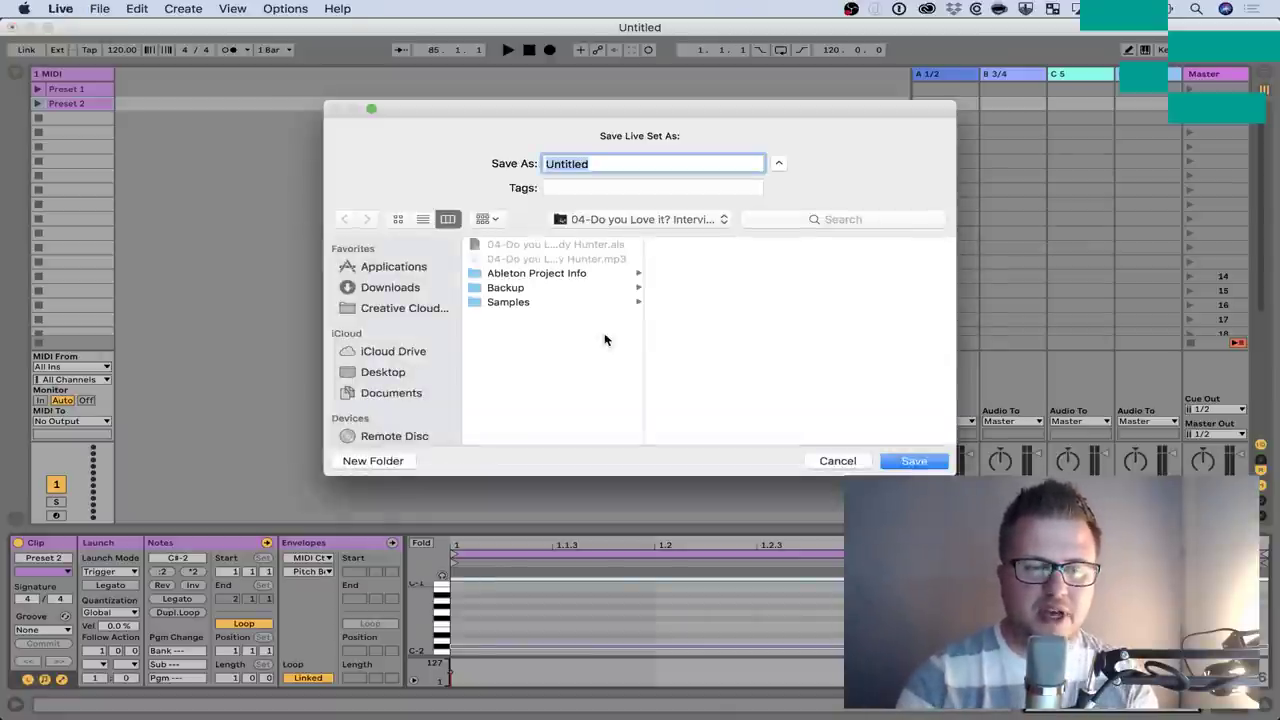
{"action": "type", "text": "MIDI notes"}
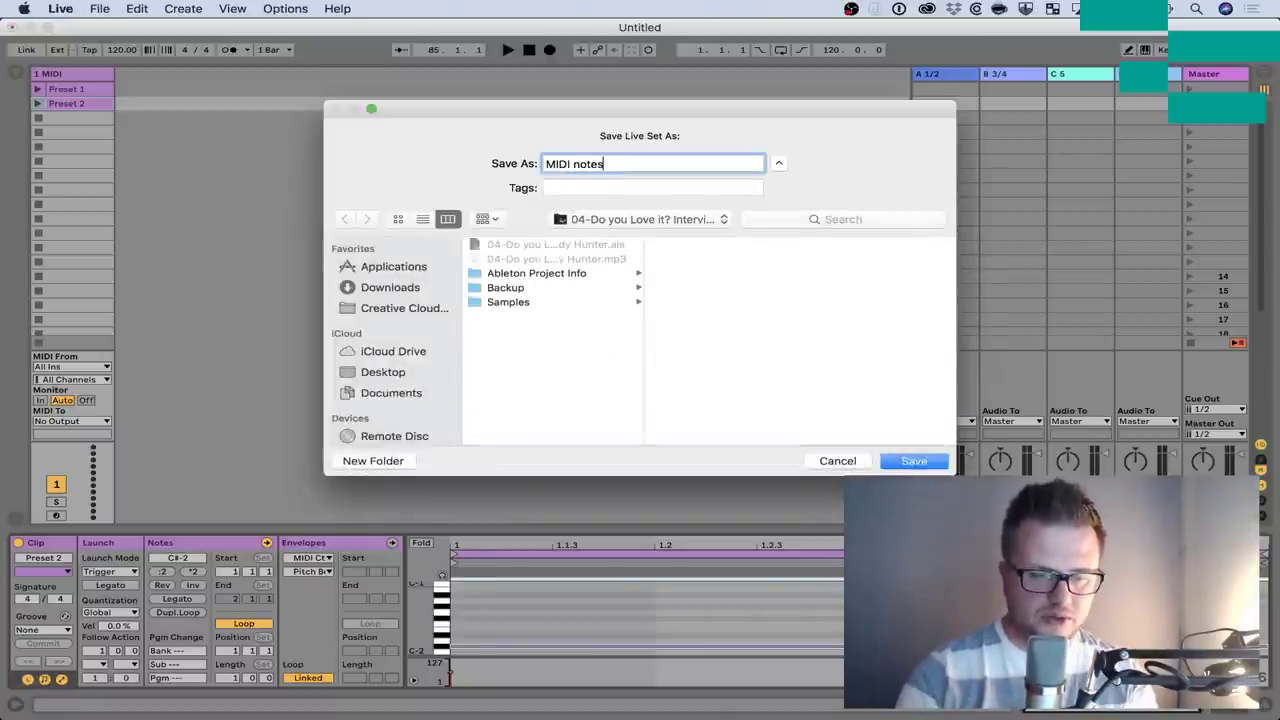
{"action": "type", "text": " template"}
{"action": "left_click", "coordinate": [395, 372]}
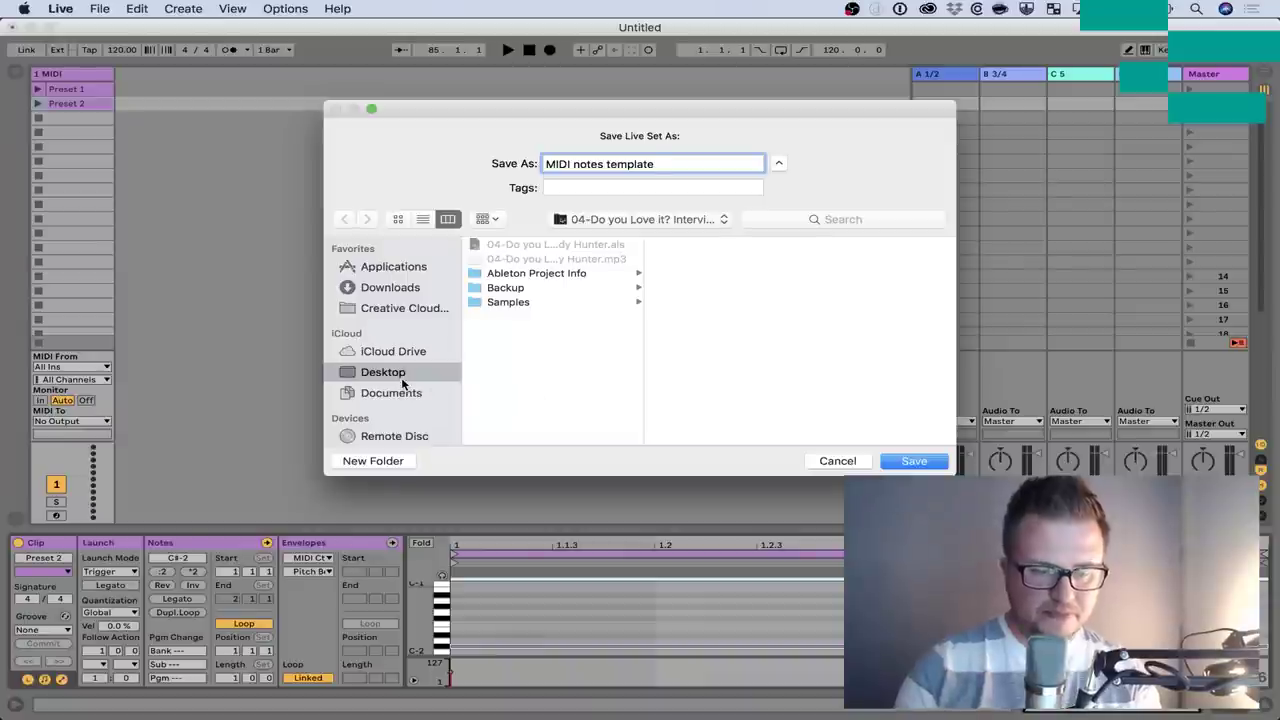
{"action": "key", "text": "Return"}
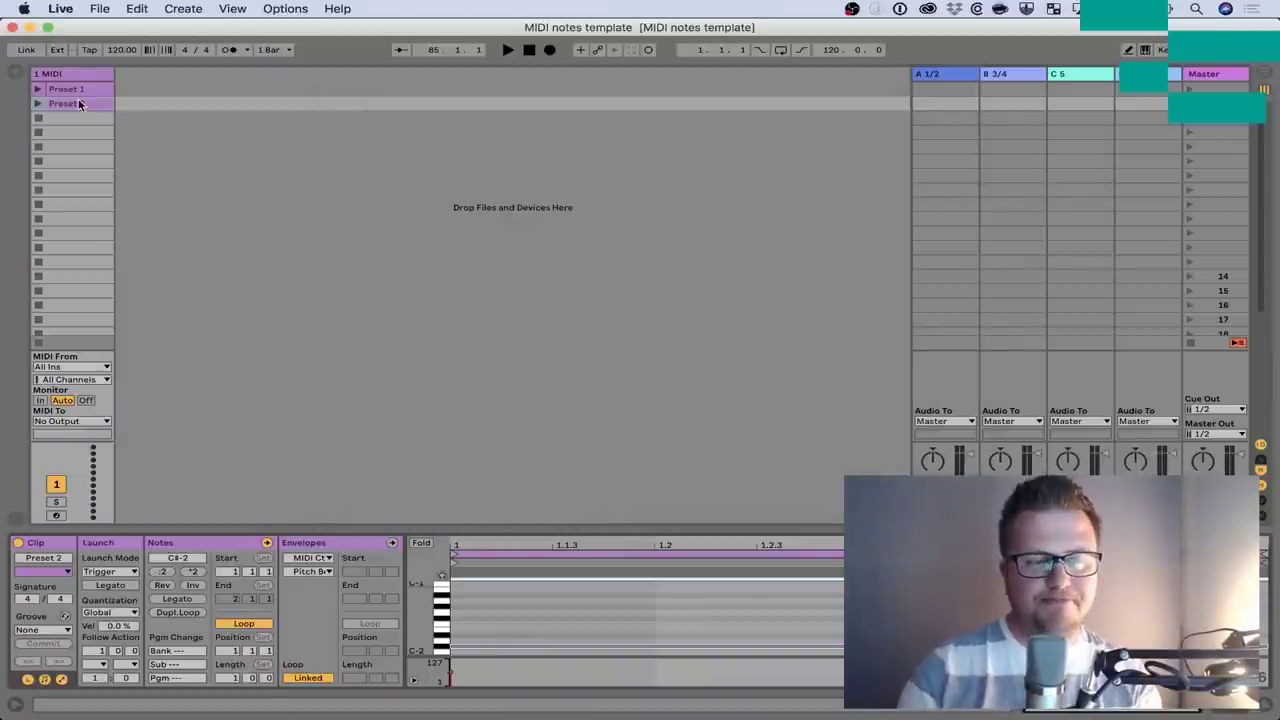
Create a new Live Set, show the browser and try to expand MIDI notes template Project in the Desktop place
{"action": "key", "text": "super+n"}
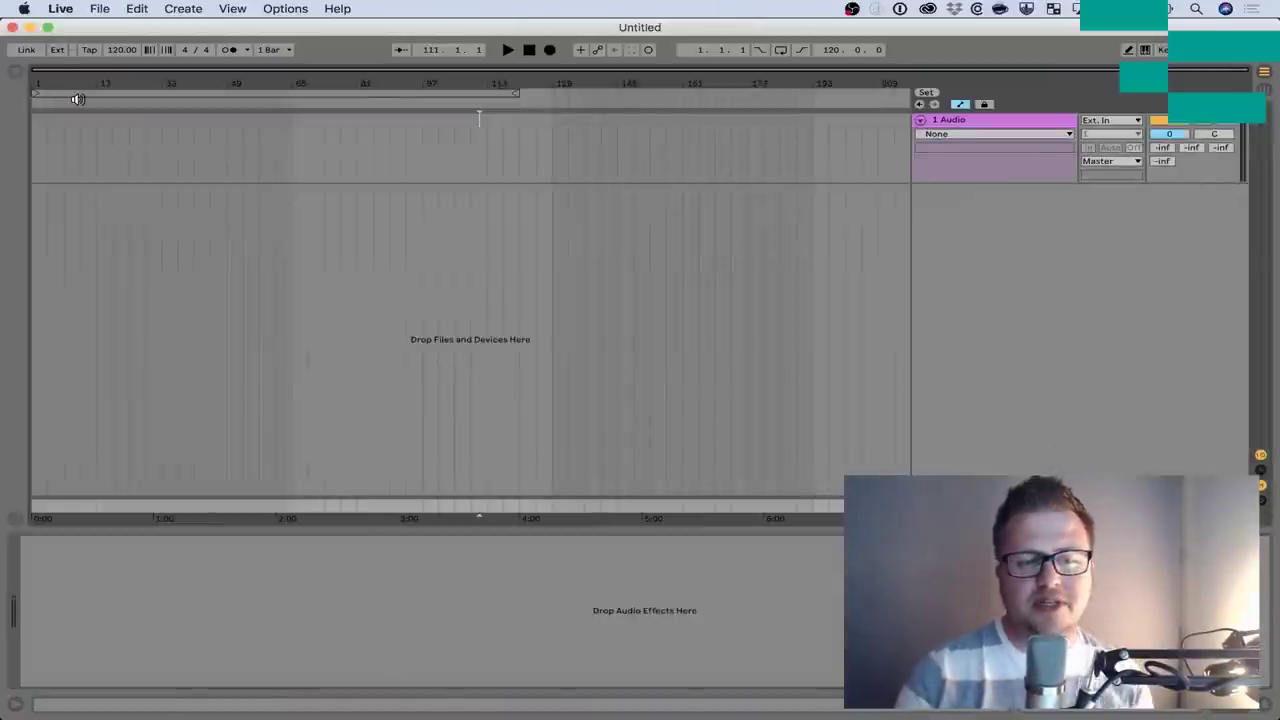
{"action": "left_click", "coordinate": [15, 72]}
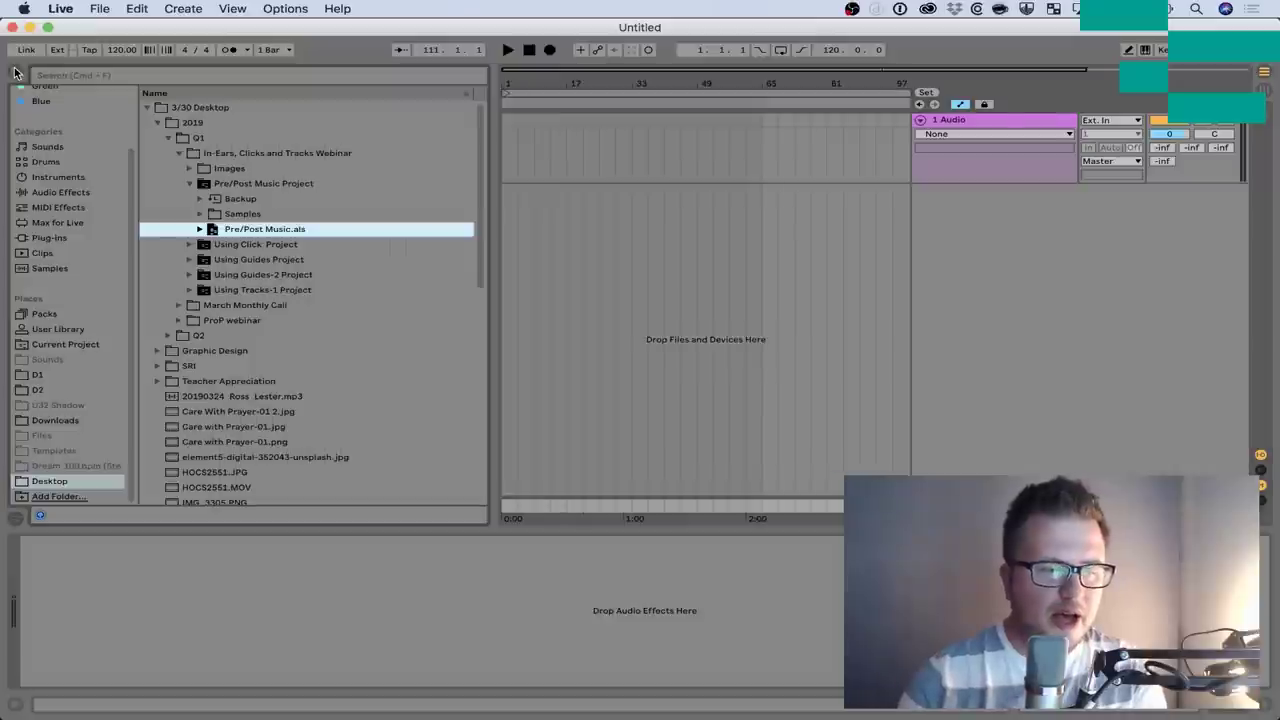
{"action": "left_click", "coordinate": [67, 477]}
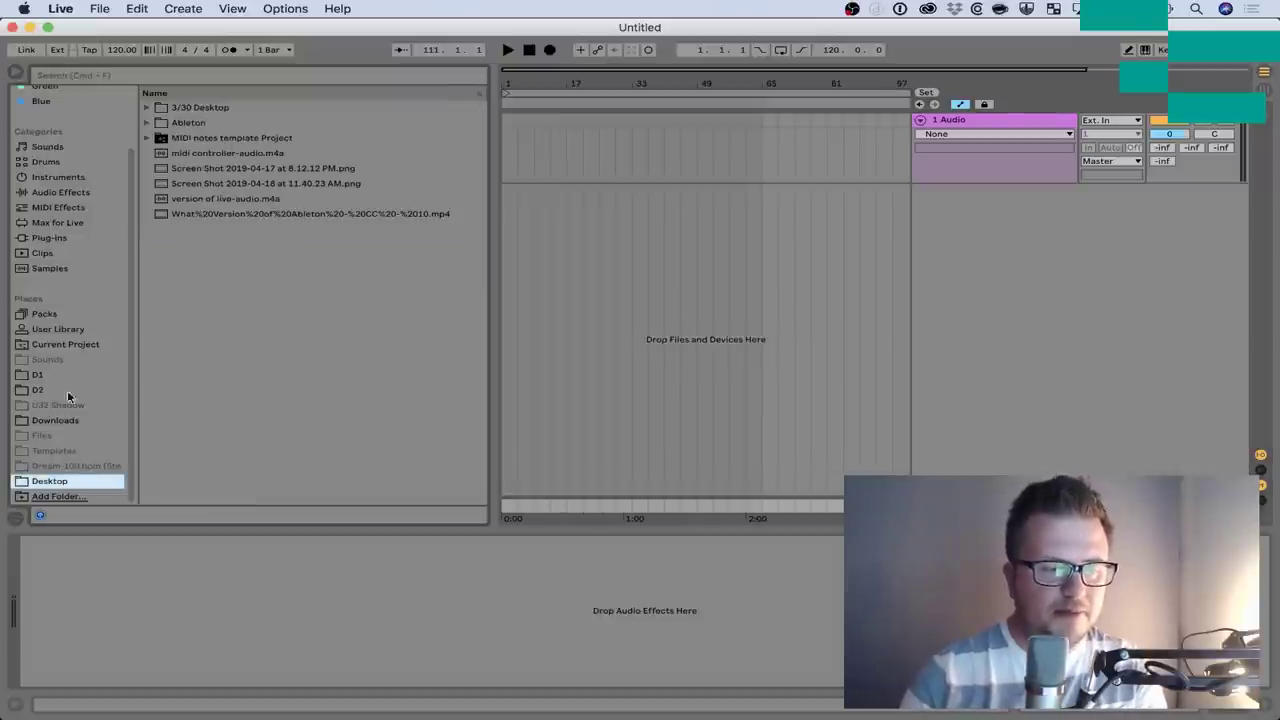
{"action": "left_click", "coordinate": [149, 143]}
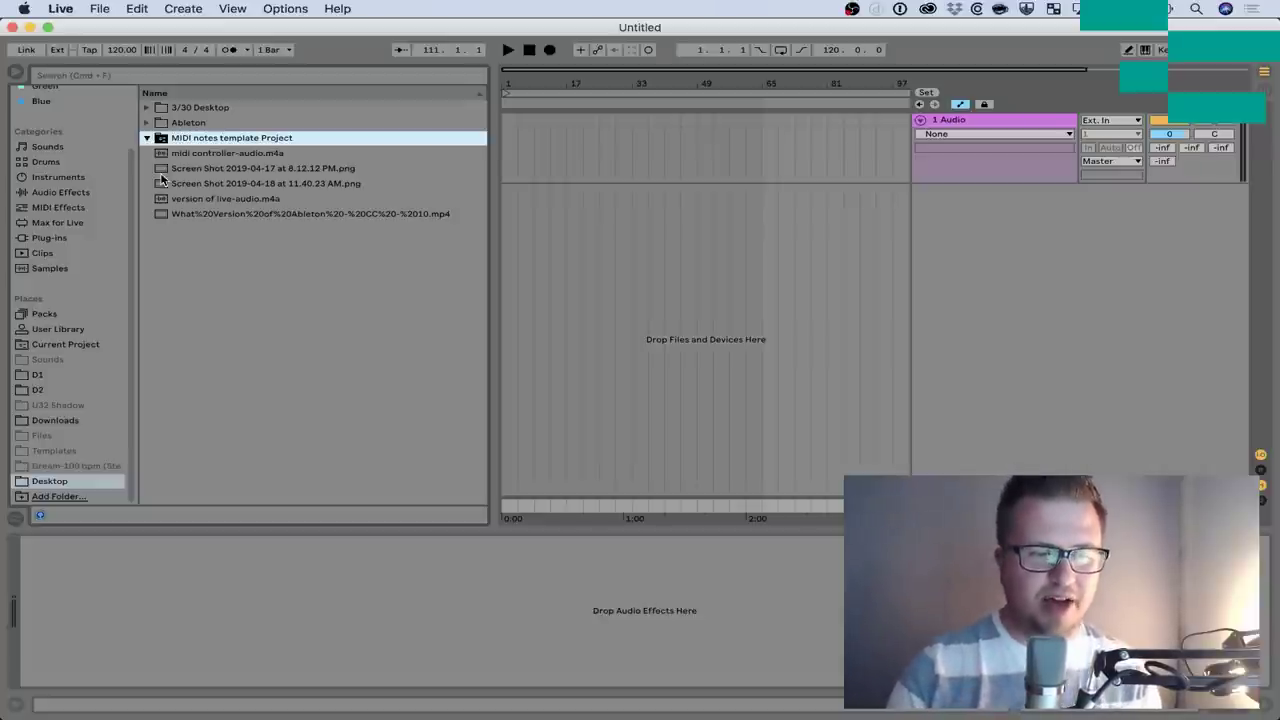
Reselect the Desktop place and try again to unfold the MIDI notes template Project folder
{"action": "left_click", "coordinate": [86, 451]}
{"action": "left_click", "coordinate": [78, 484]}
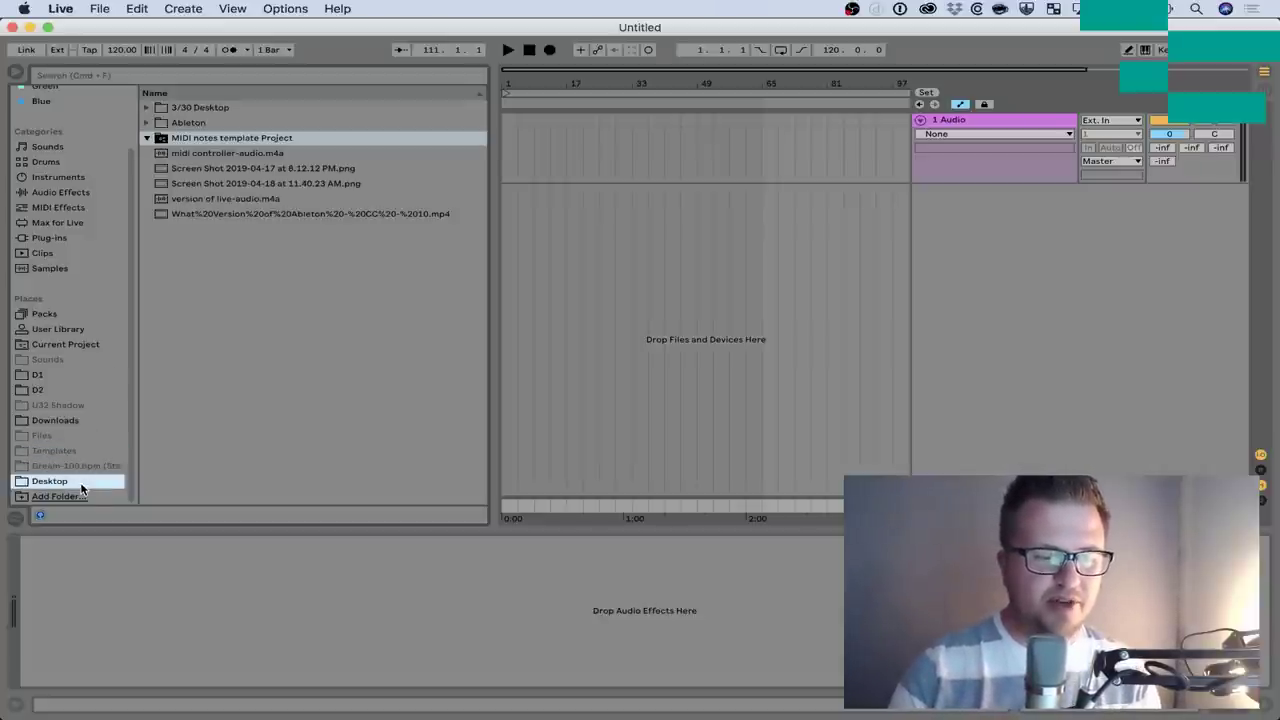
{"action": "left_click", "coordinate": [145, 138]}
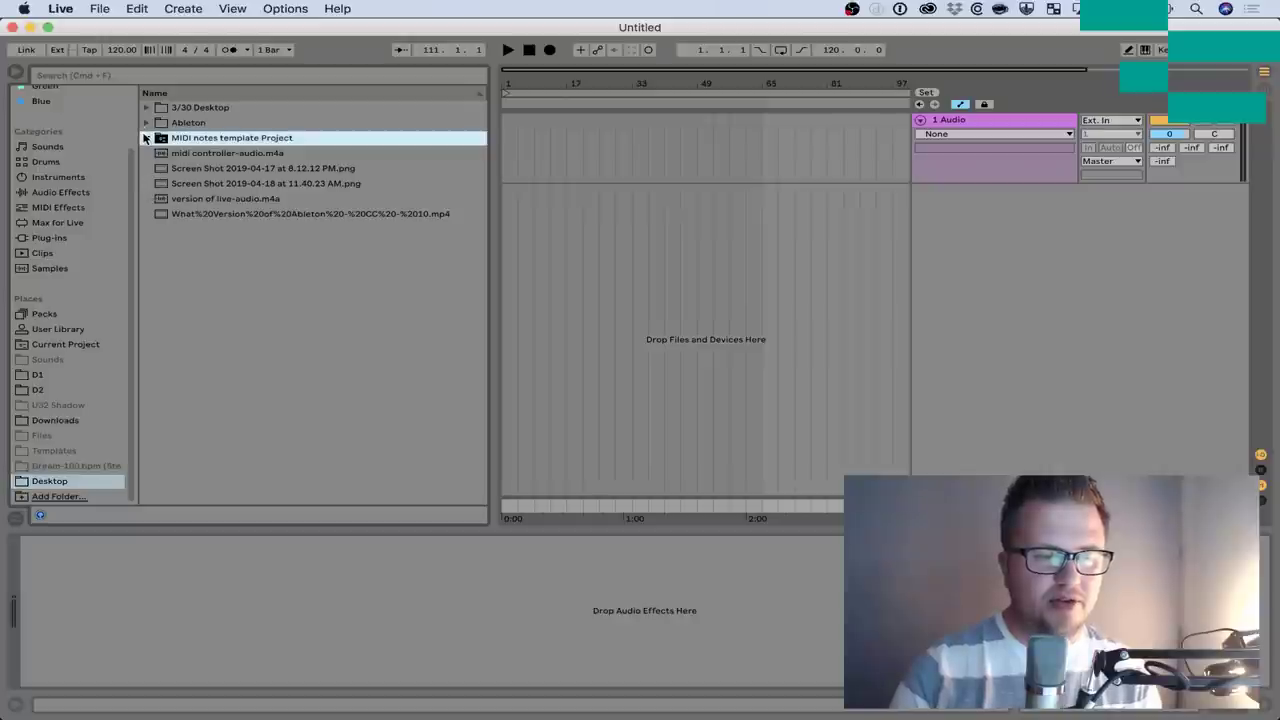
{"action": "right_click", "coordinate": [171, 139]}
{"action": "left_click", "coordinate": [333, 341]}
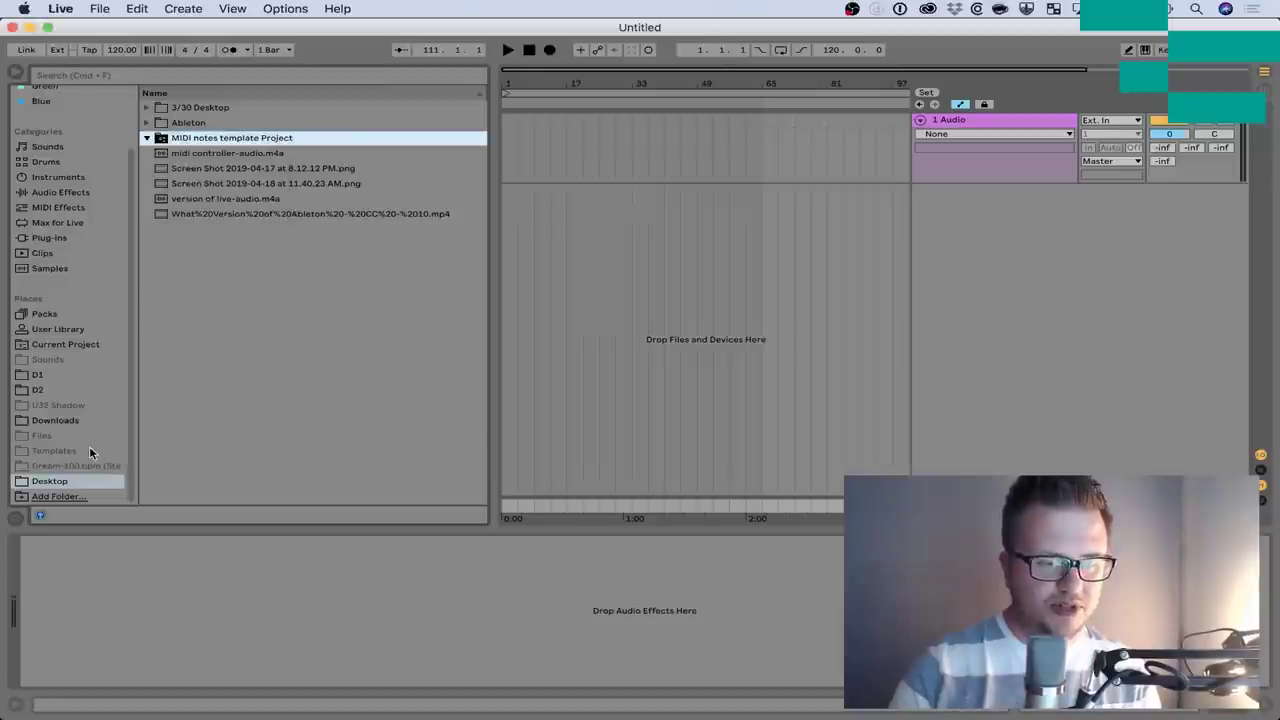
Remove Desktop from the browser's places, add the Desktop folder again and retry expanding the MIDI notes template Project
{"action": "right_click", "coordinate": [65, 481]}
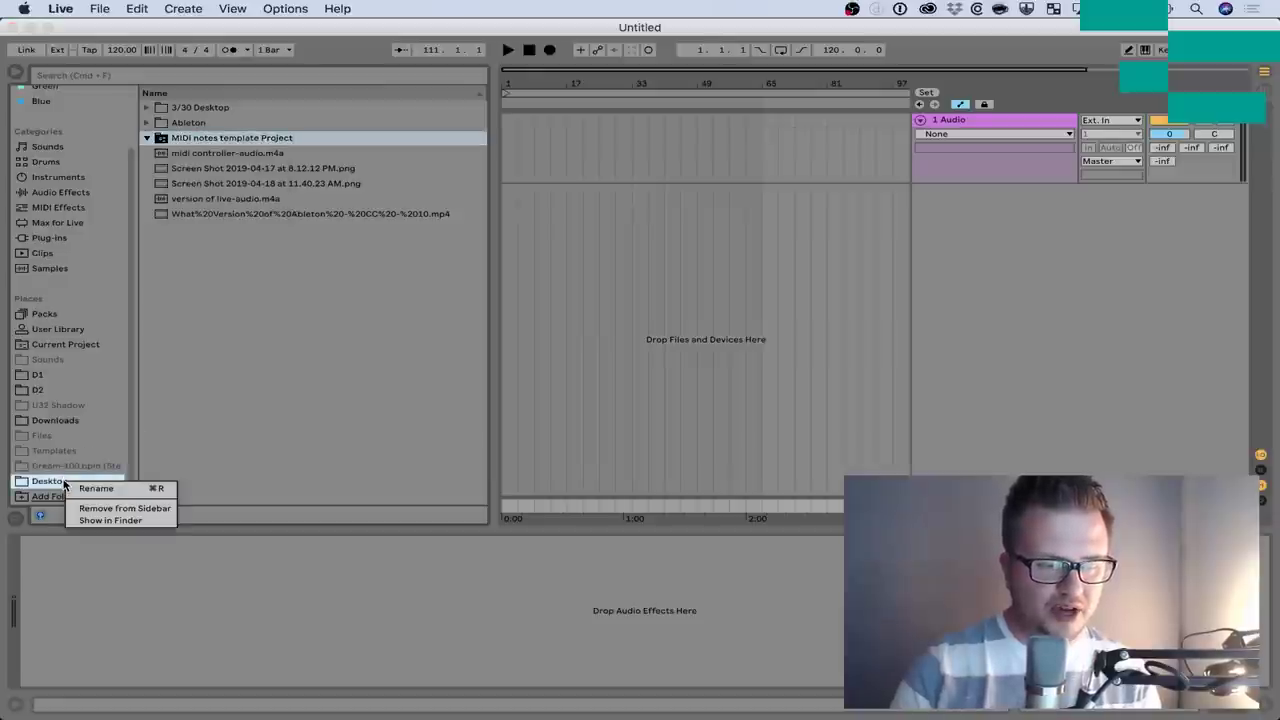
{"action": "left_click", "coordinate": [113, 508]}
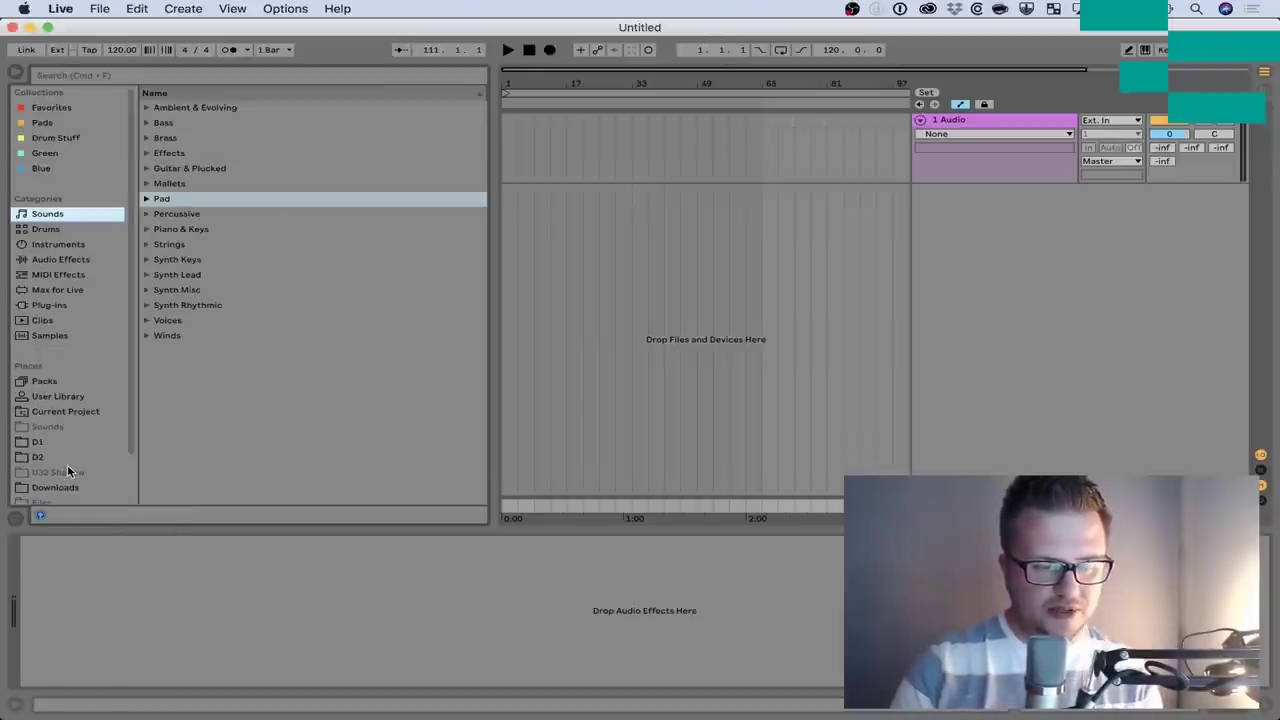
{"action": "scroll", "coordinate": [65, 490], "scroll_direction": "down", "scroll_amount": 3}
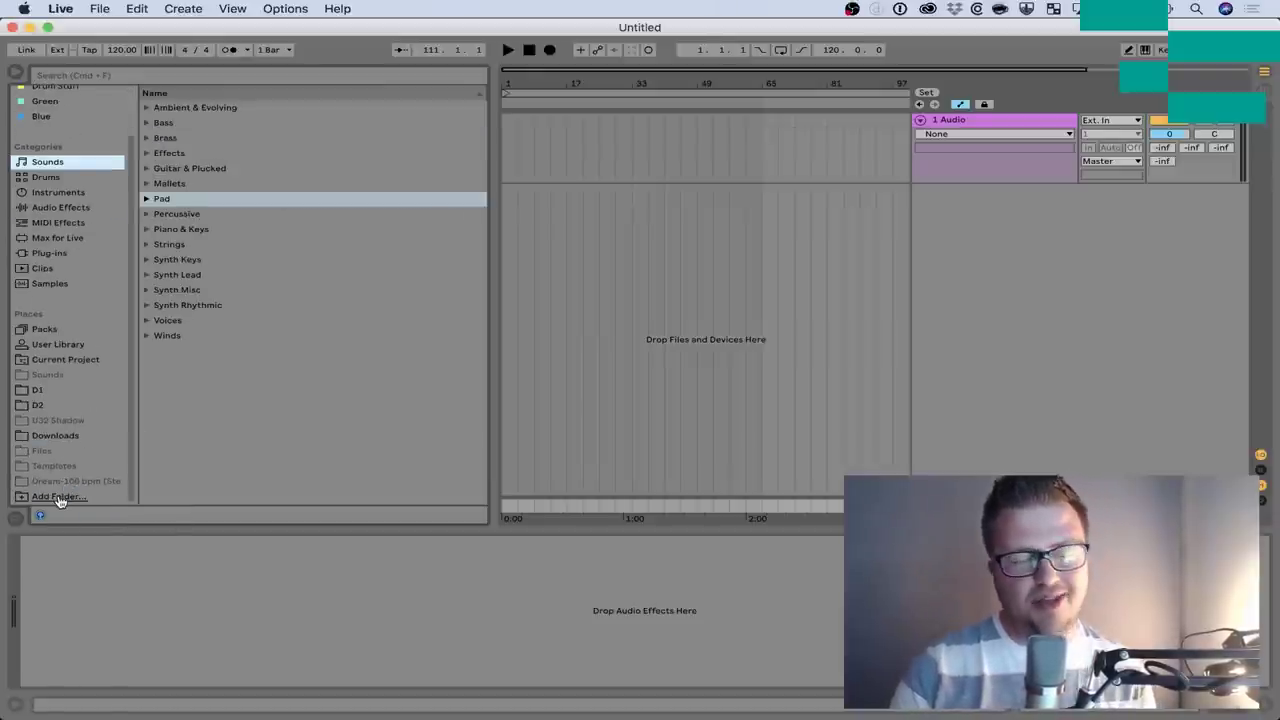
{"action": "left_click", "coordinate": [58, 497]}
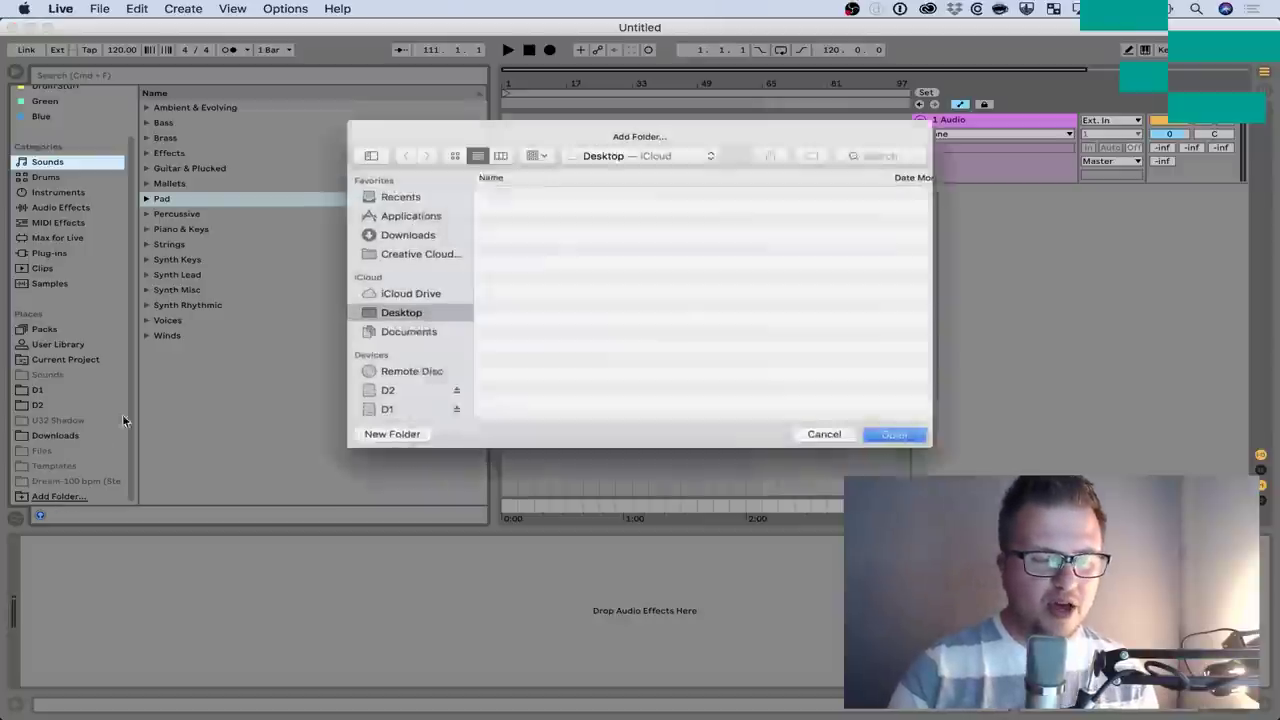
{"action": "key", "text": "Return"}
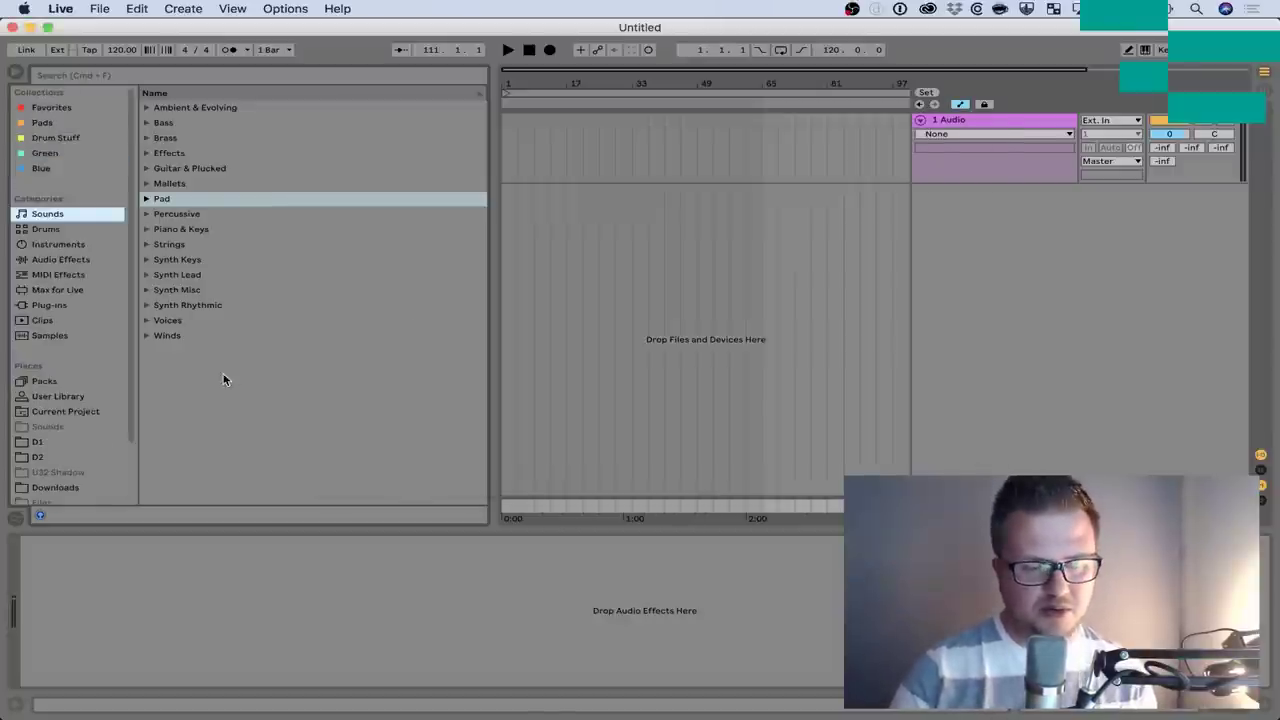
{"action": "scroll", "coordinate": [80, 460], "scroll_direction": "down", "scroll_amount": 4}
{"action": "left_click", "coordinate": [80, 482]}
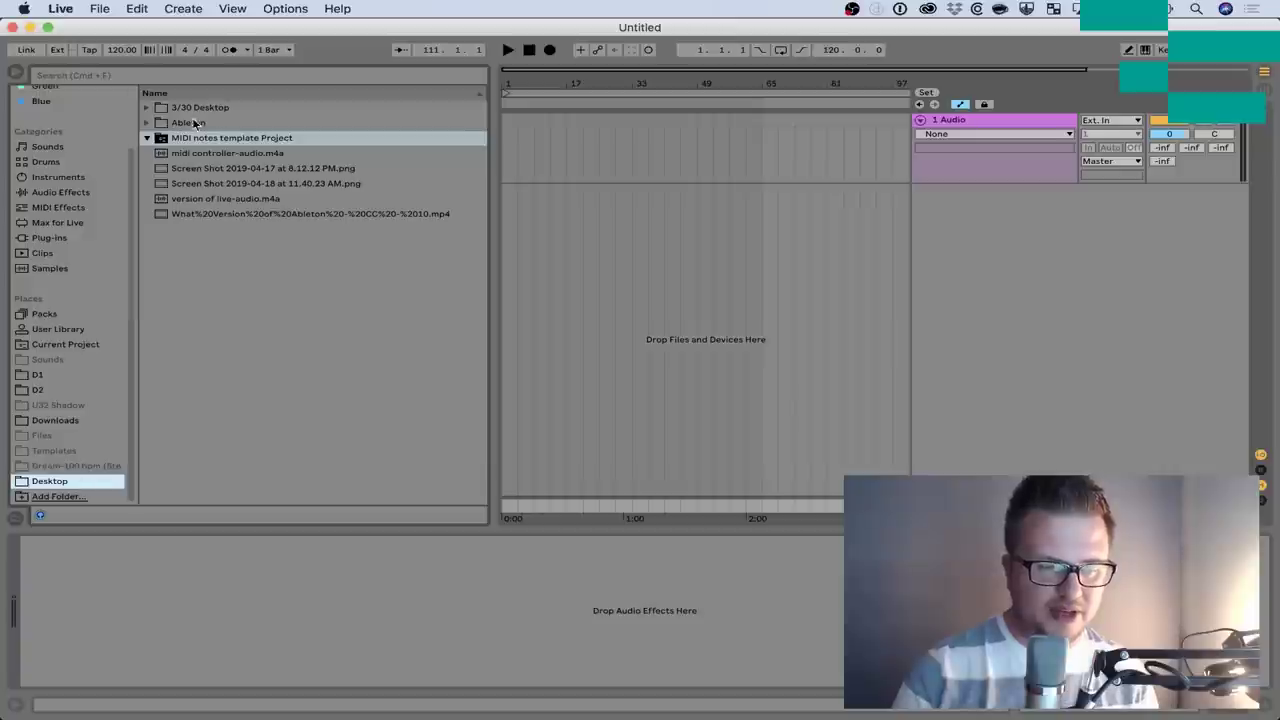
{"action": "left_click", "coordinate": [149, 140]}
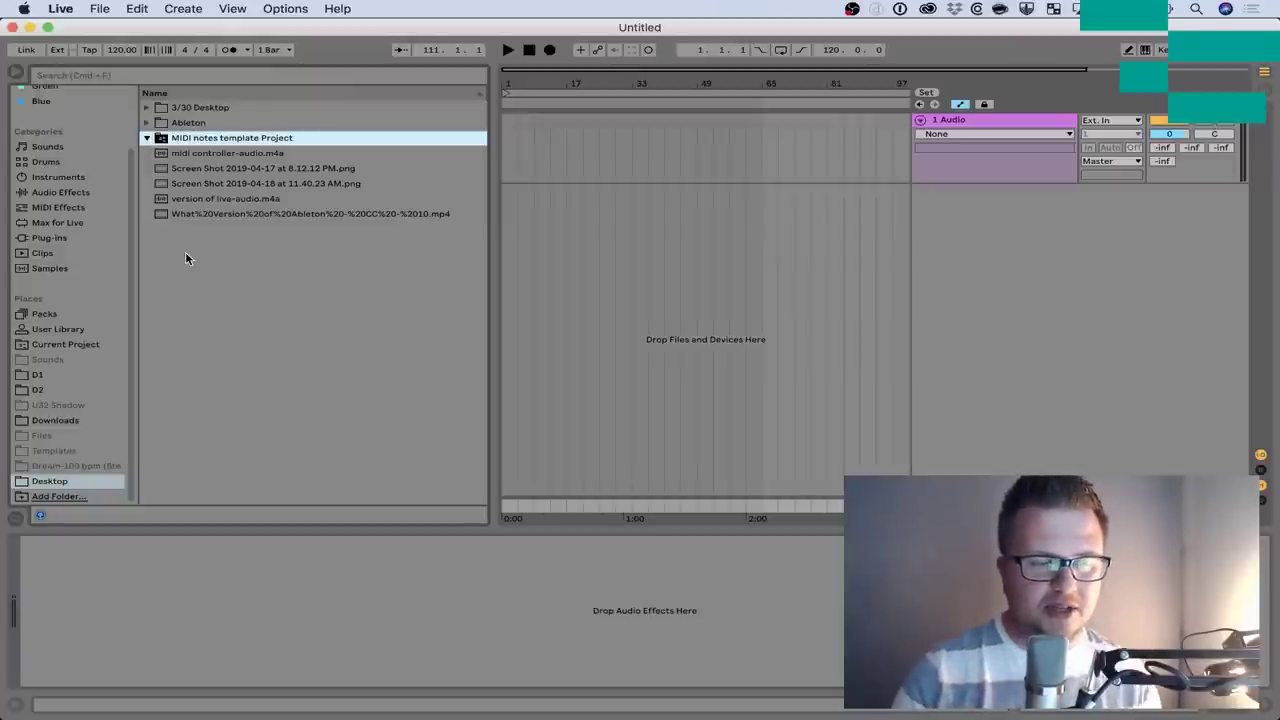
Restart Ableton Live
{"action": "key", "text": "super+Tab"}
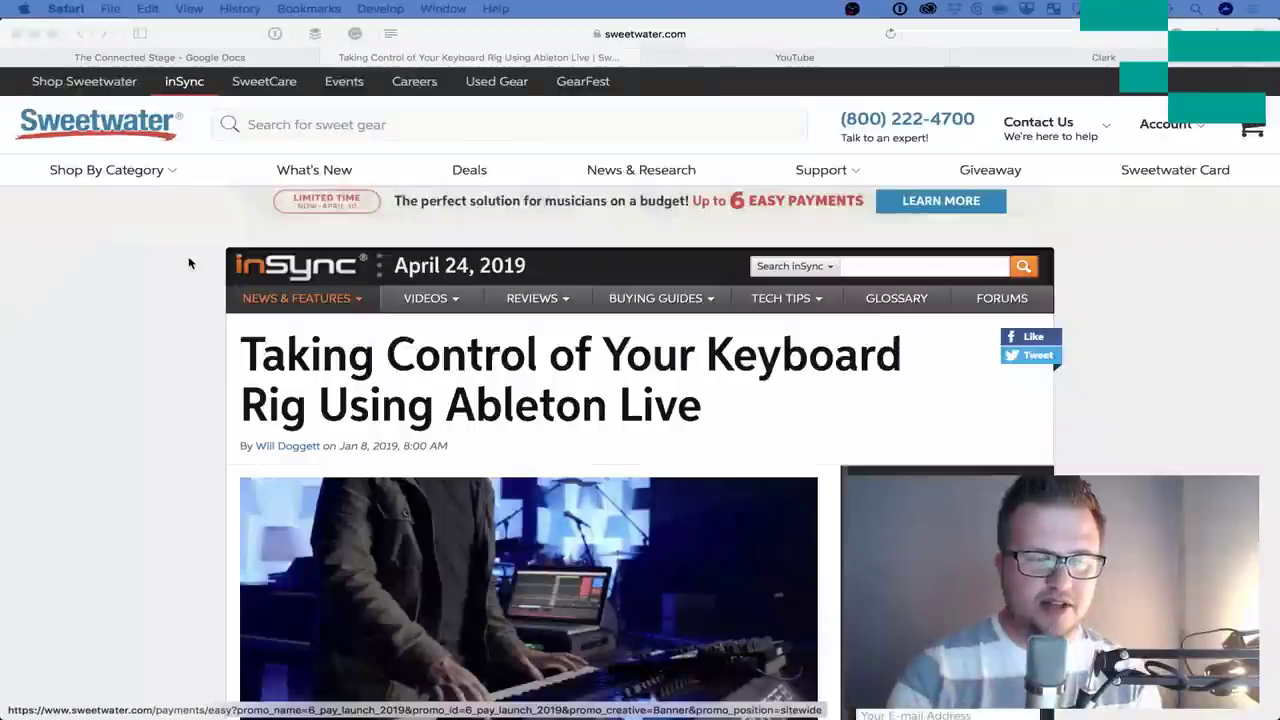
{"action": "key", "text": "super+space"}
{"action": "type", "text": "abl"}
{"action": "key", "text": "Return"}
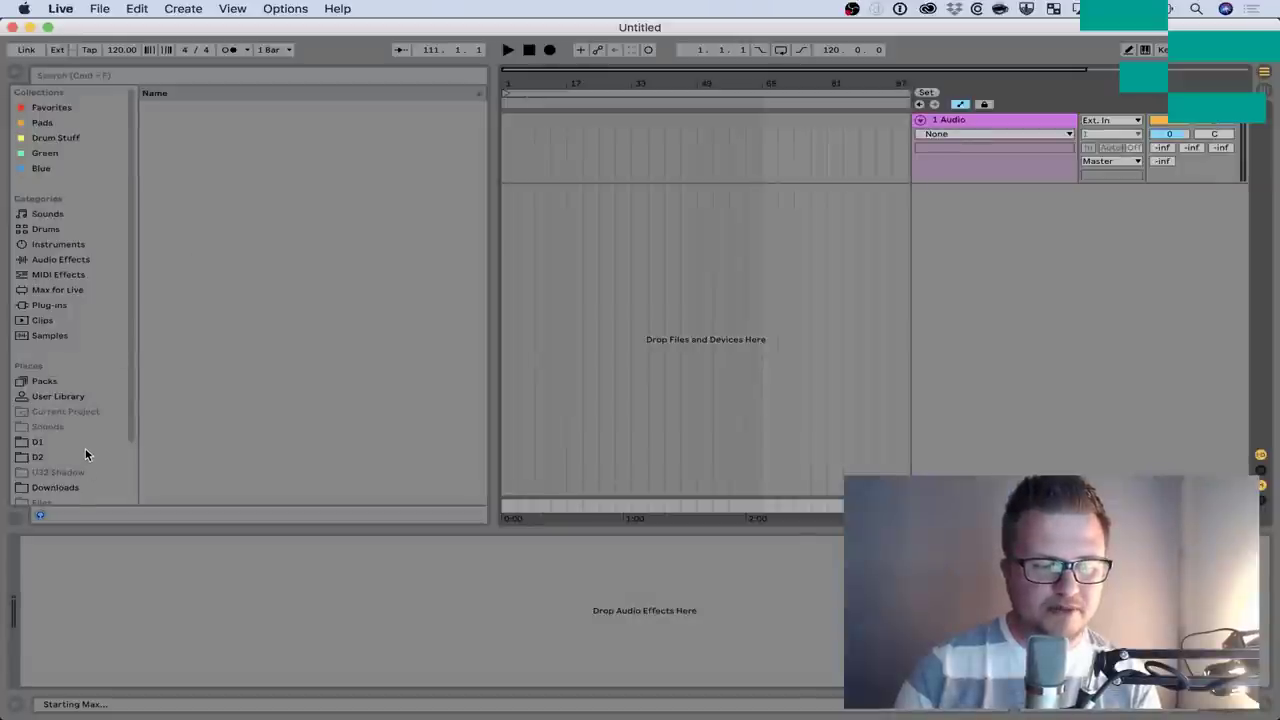
In the Desktop place, expand MIDI notes template Project and MIDI notes template.als down to the clips of the 1-MIDI track
{"action": "scroll", "coordinate": [77, 486], "scroll_direction": "down", "scroll_amount": 3}
{"action": "left_click", "coordinate": [77, 481]}
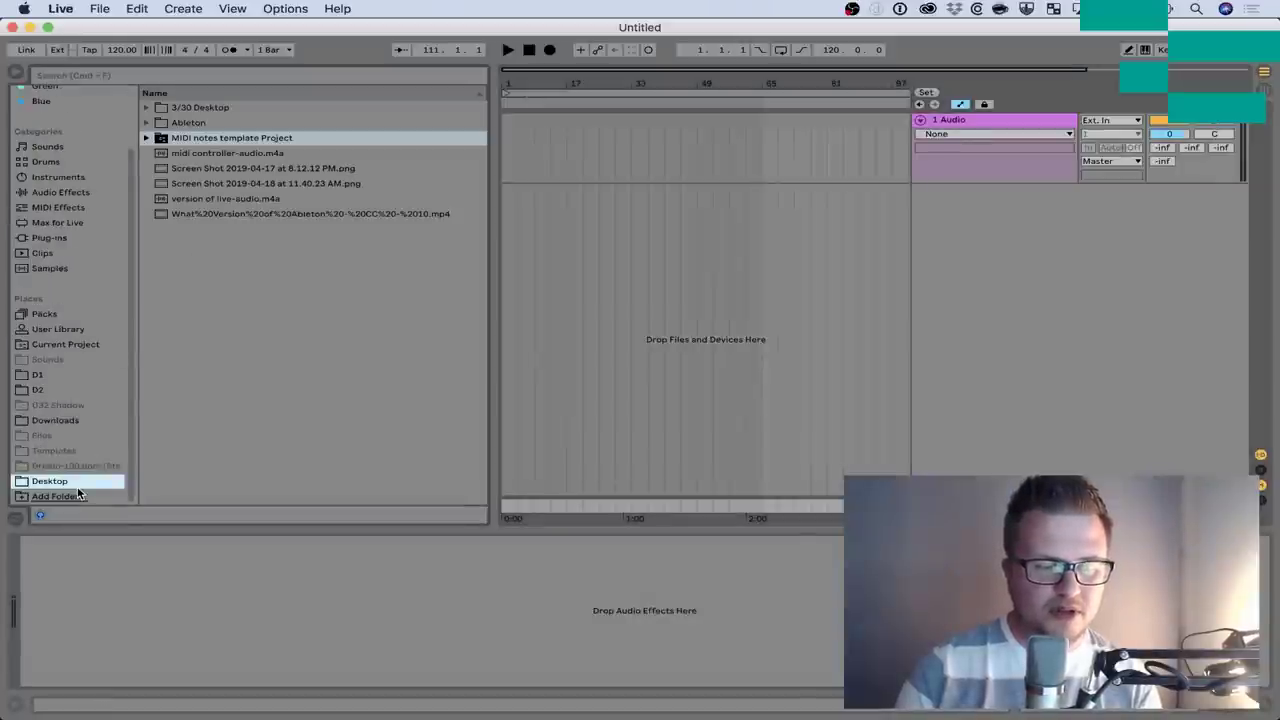
{"action": "left_click", "coordinate": [148, 139]}
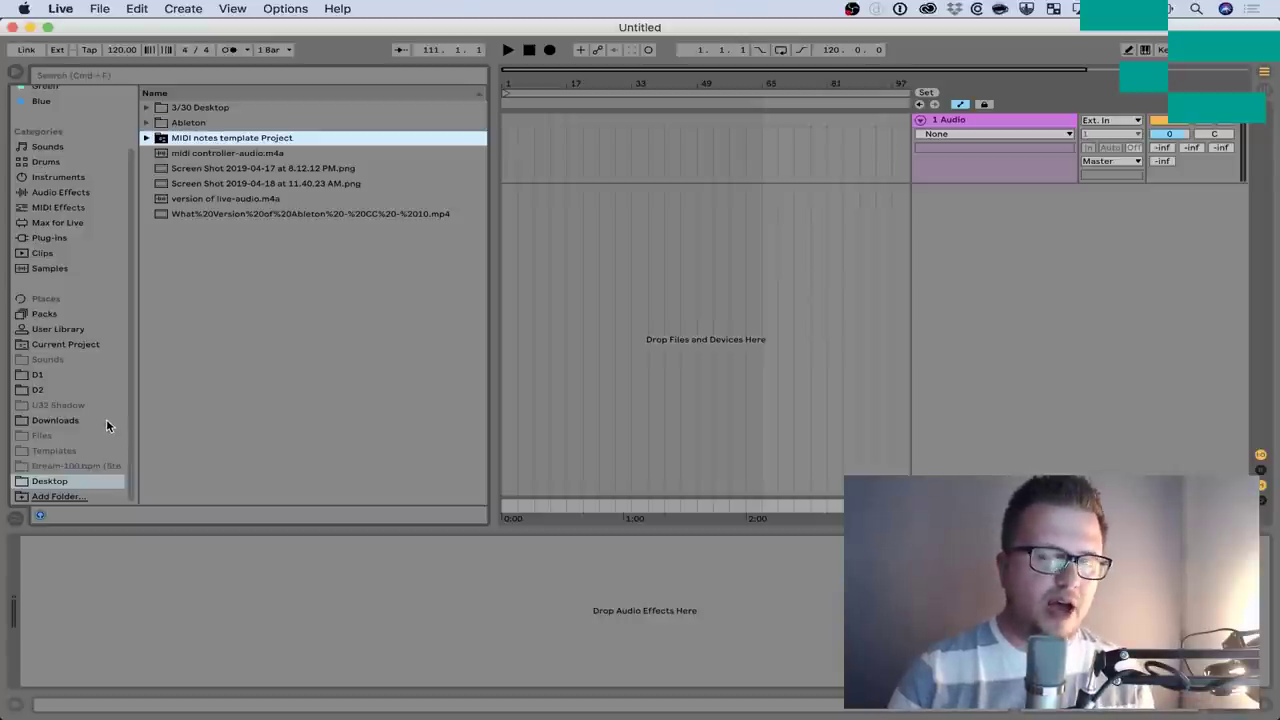
{"action": "left_click", "coordinate": [146, 137]}
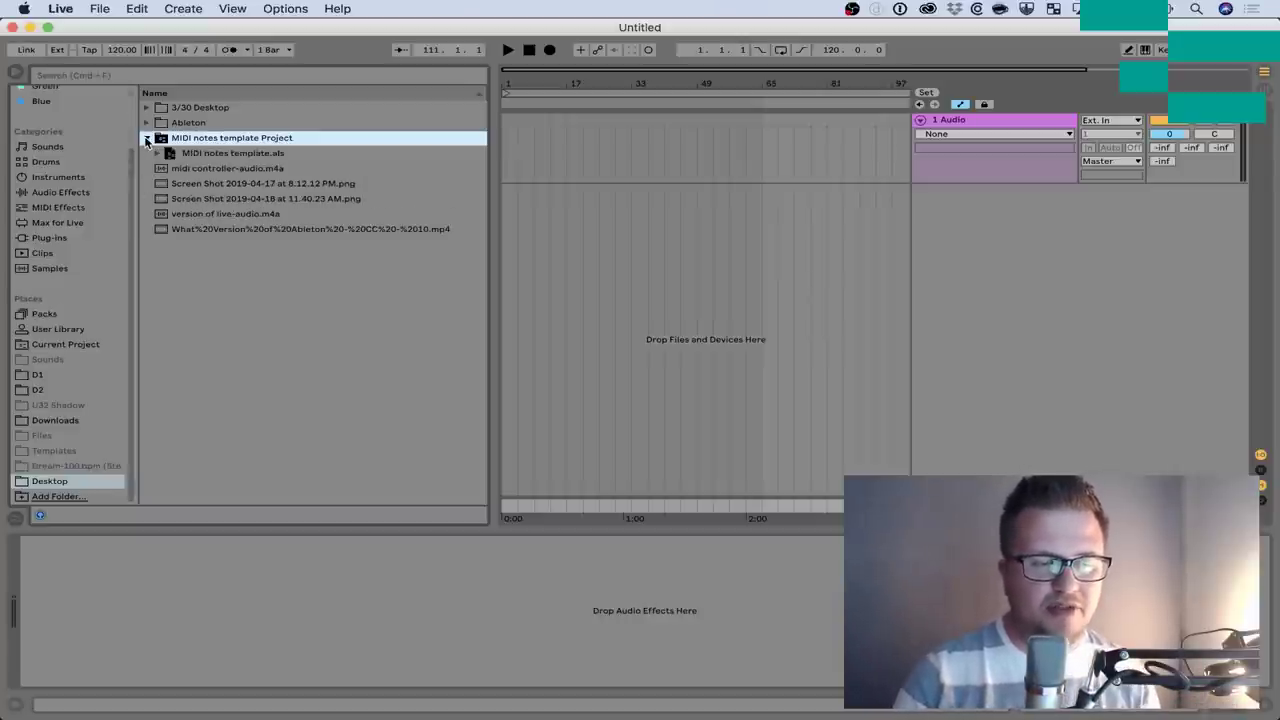
{"action": "left_click", "coordinate": [157, 153]}
{"action": "left_click", "coordinate": [168, 168]}
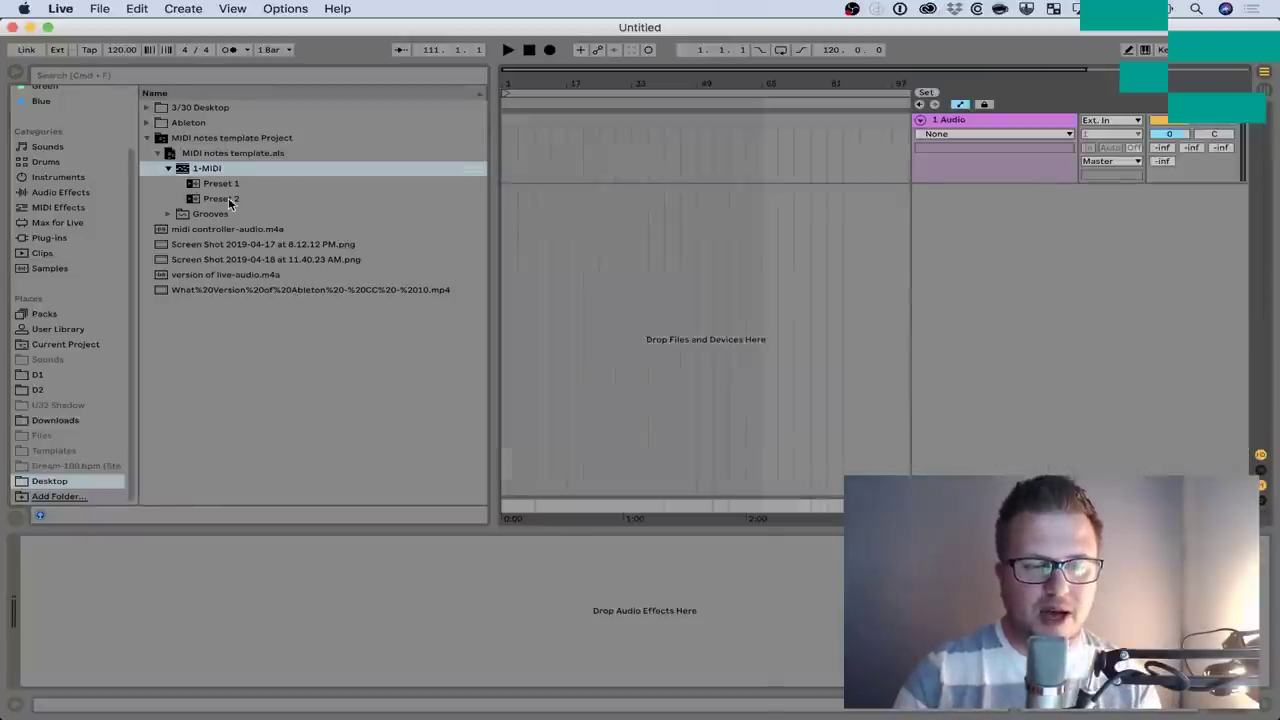
Place the Preset 1 and Preset 2 clips from the browser on the first track of the arrangement, at bars 9 and 13
{"action": "mouse_move", "coordinate": [220, 190]}
{"action": "left_mouse_down"}
{"action": "mouse_move", "coordinate": [551, 186]}
{"action": "mouse_move", "coordinate": [535, 177]}
{"action": "left_mouse_up"}
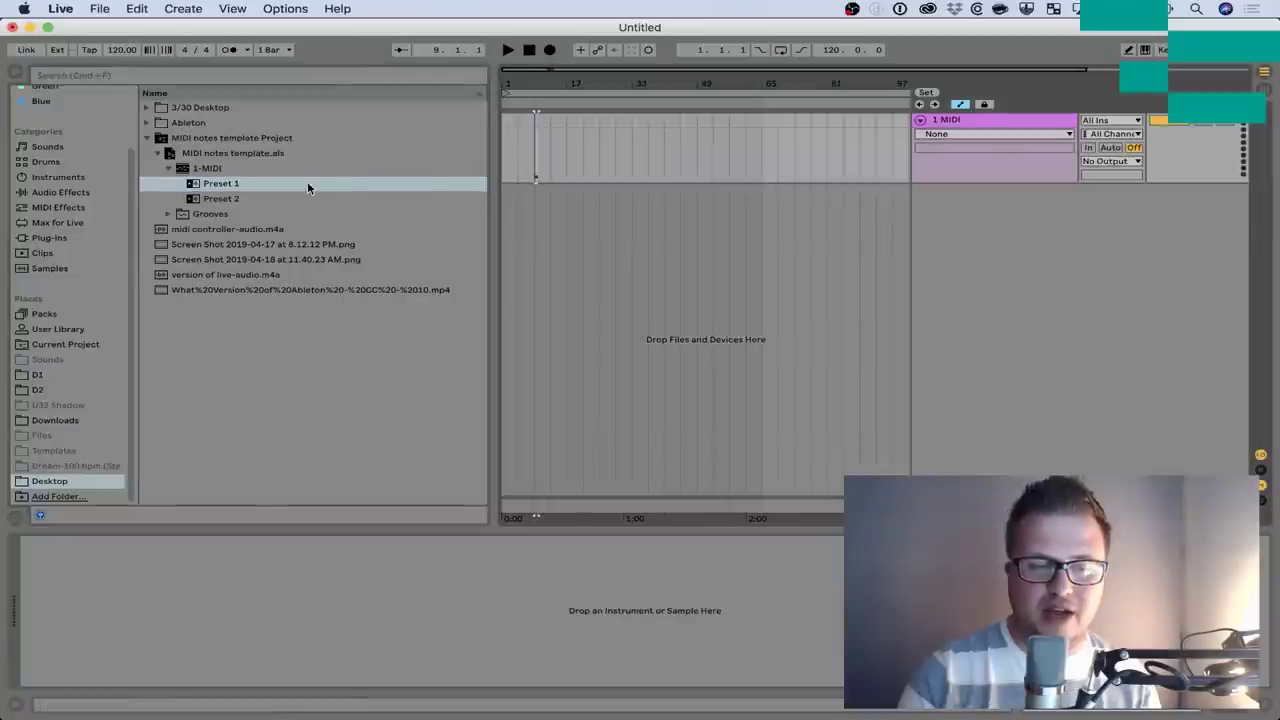
{"action": "mouse_move", "coordinate": [220, 200]}
{"action": "left_mouse_down"}
{"action": "mouse_move", "coordinate": [563, 160]}
{"action": "mouse_move", "coordinate": [546, 163]}
{"action": "mouse_move", "coordinate": [553, 172]}
{"action": "left_mouse_up"}
{"action": "left_click_drag", "start_coordinate": [541, 82], "coordinate": [652, 81]}
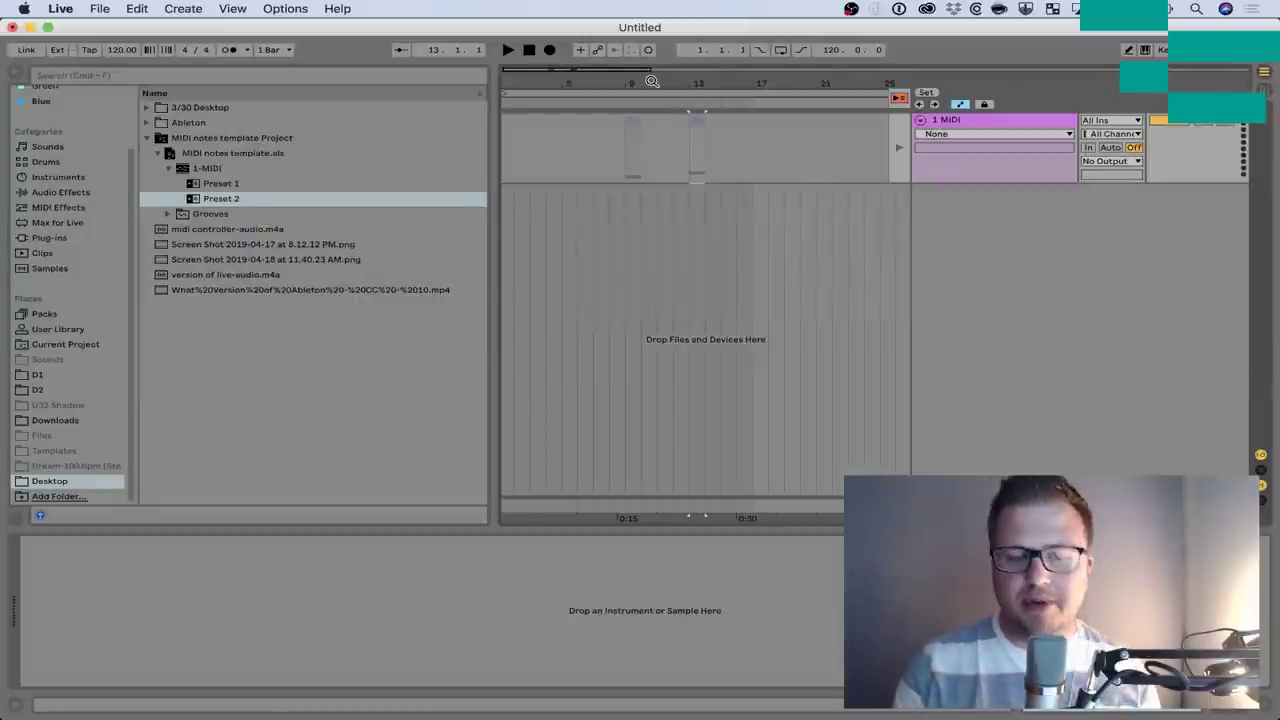
{"action": "key", "text": "Tab"}
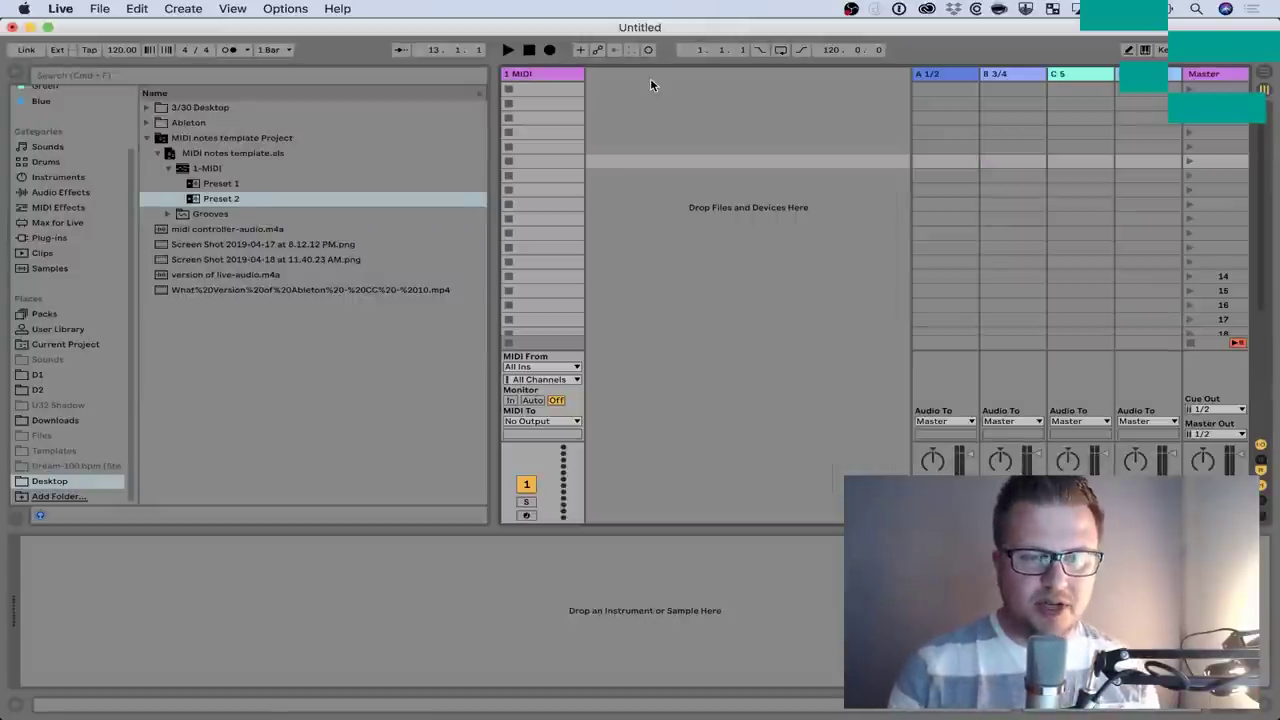
{"action": "key", "text": "Tab"}
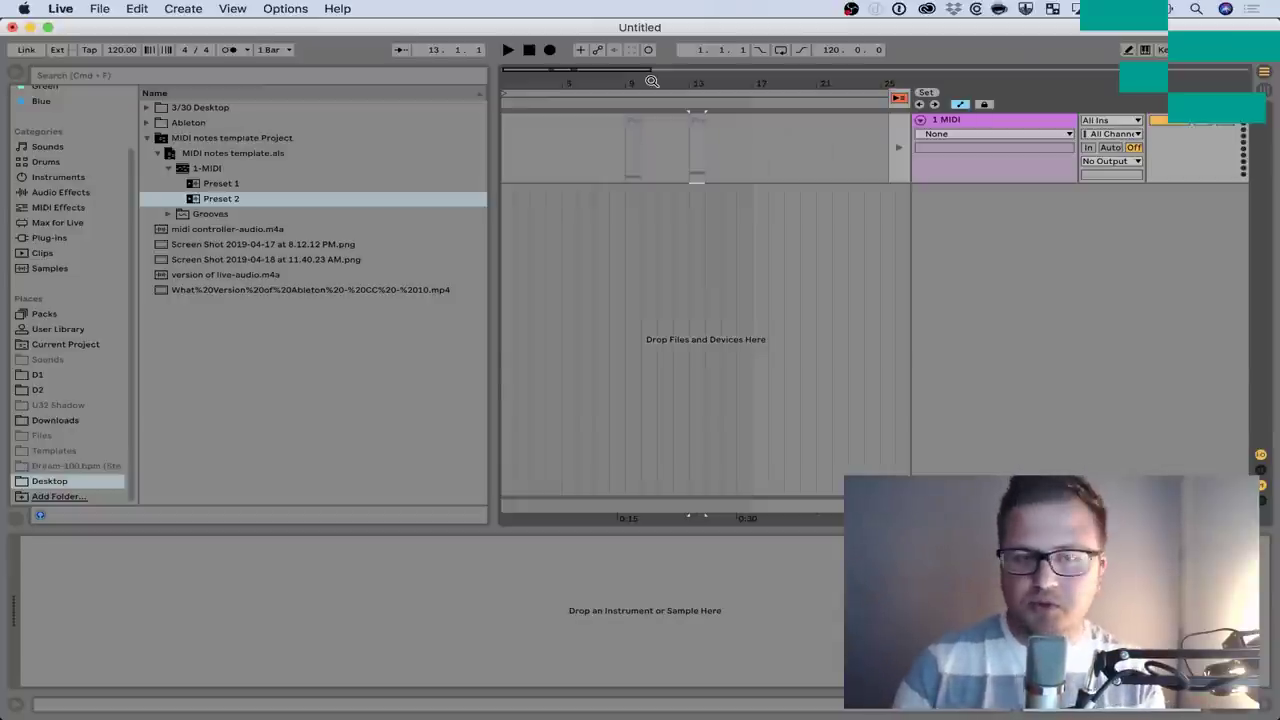
In Session View, replace the existing MIDI track with a new empty MIDI track
{"action": "key", "text": "Tab"}
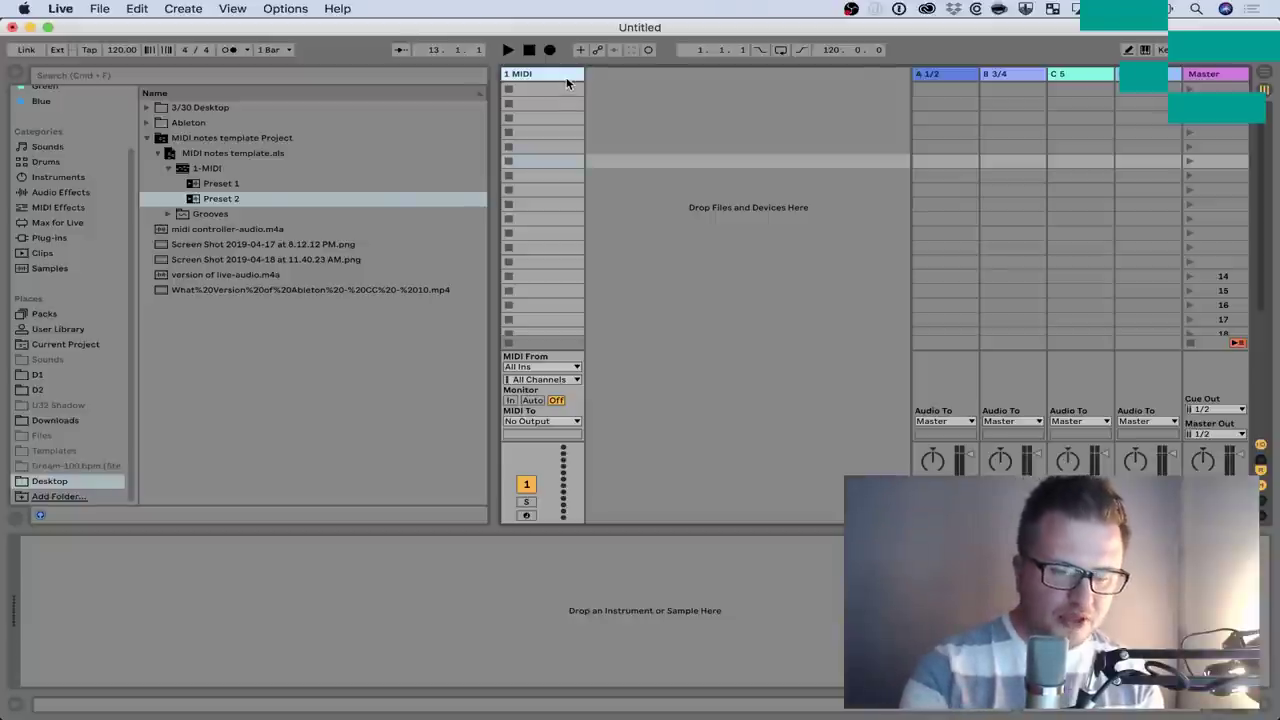
{"action": "key", "text": "super+shift+t"}
{"action": "left_click", "coordinate": [566, 80]}
{"action": "key", "text": "Delete"}
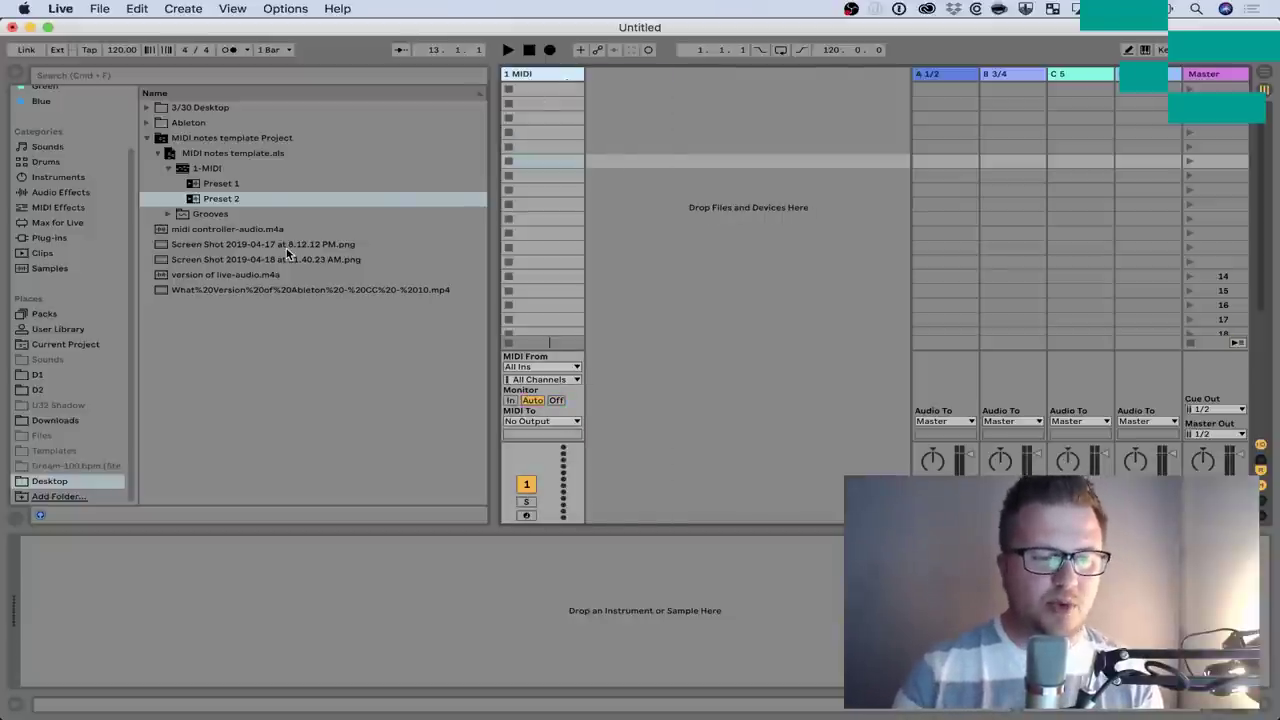
Create an empty MIDI clip in the MIDI track's first slot and show its MIDI Ctrl envelope
{"action": "double_click", "coordinate": [545, 89]}
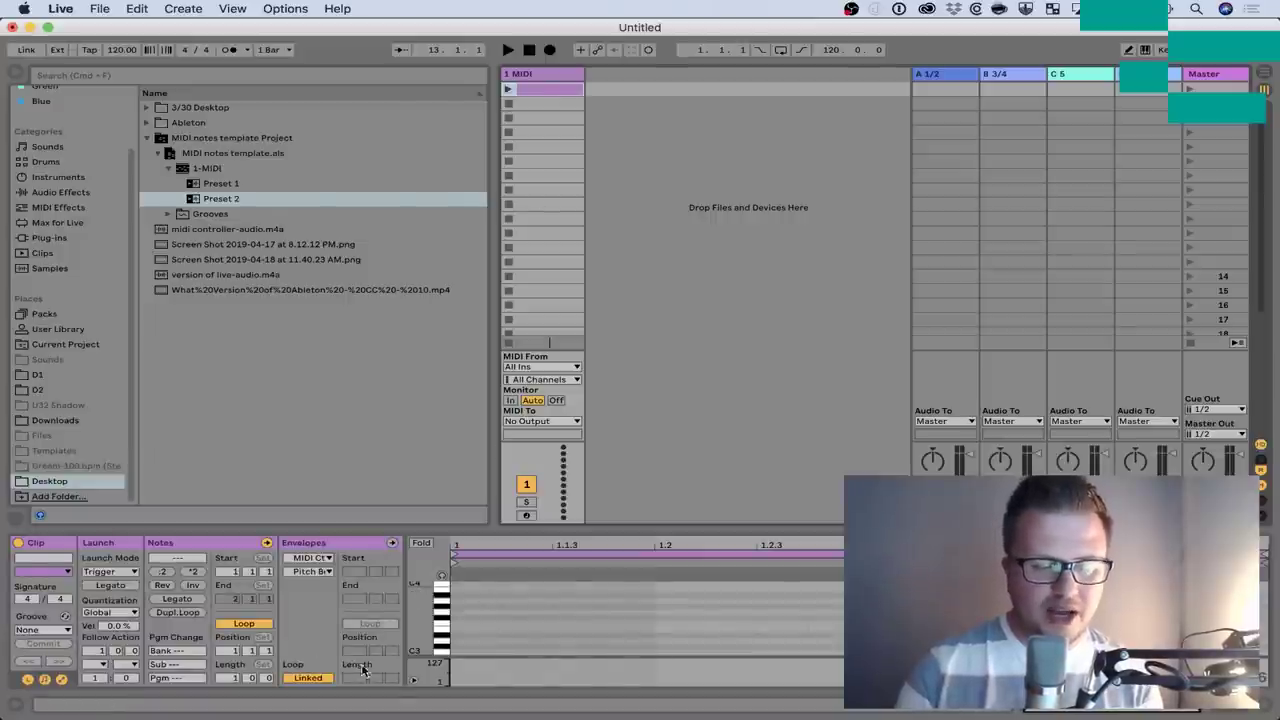
{"action": "left_click", "coordinate": [320, 558]}
{"action": "left_click", "coordinate": [320, 558]}
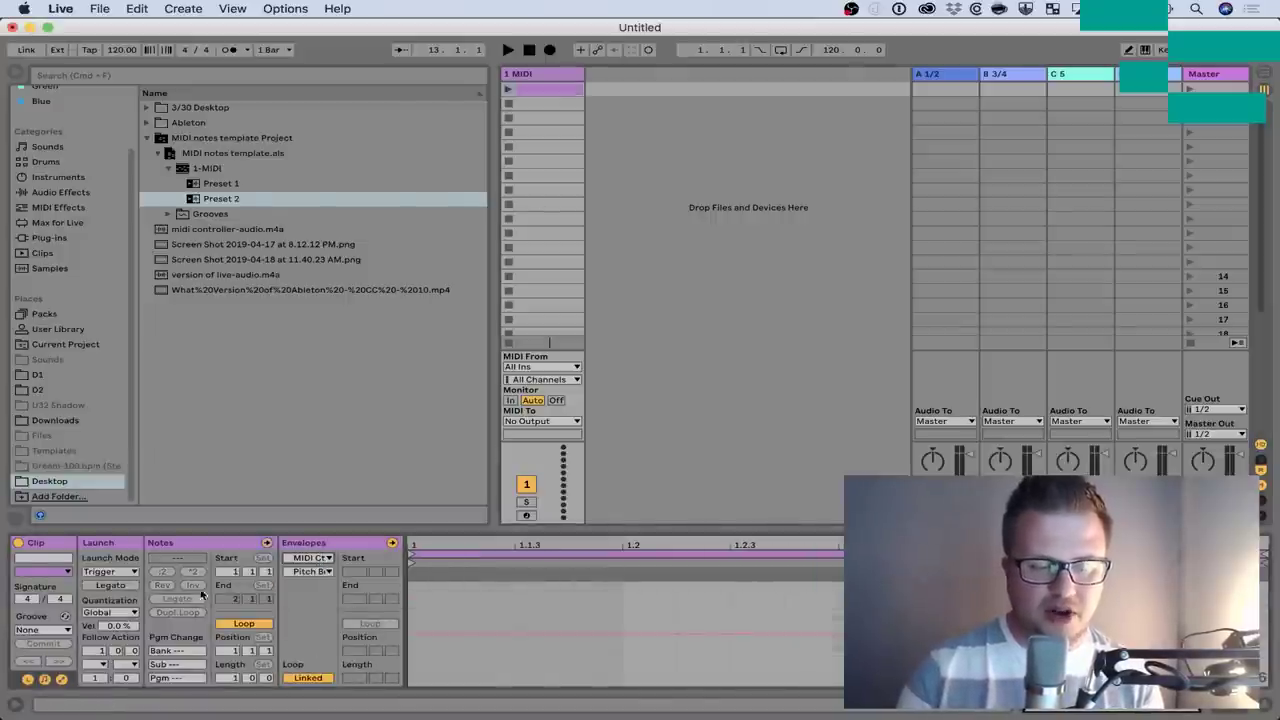
{"action": "left_click", "coordinate": [60, 679]}
{"action": "left_click", "coordinate": [60, 679]}
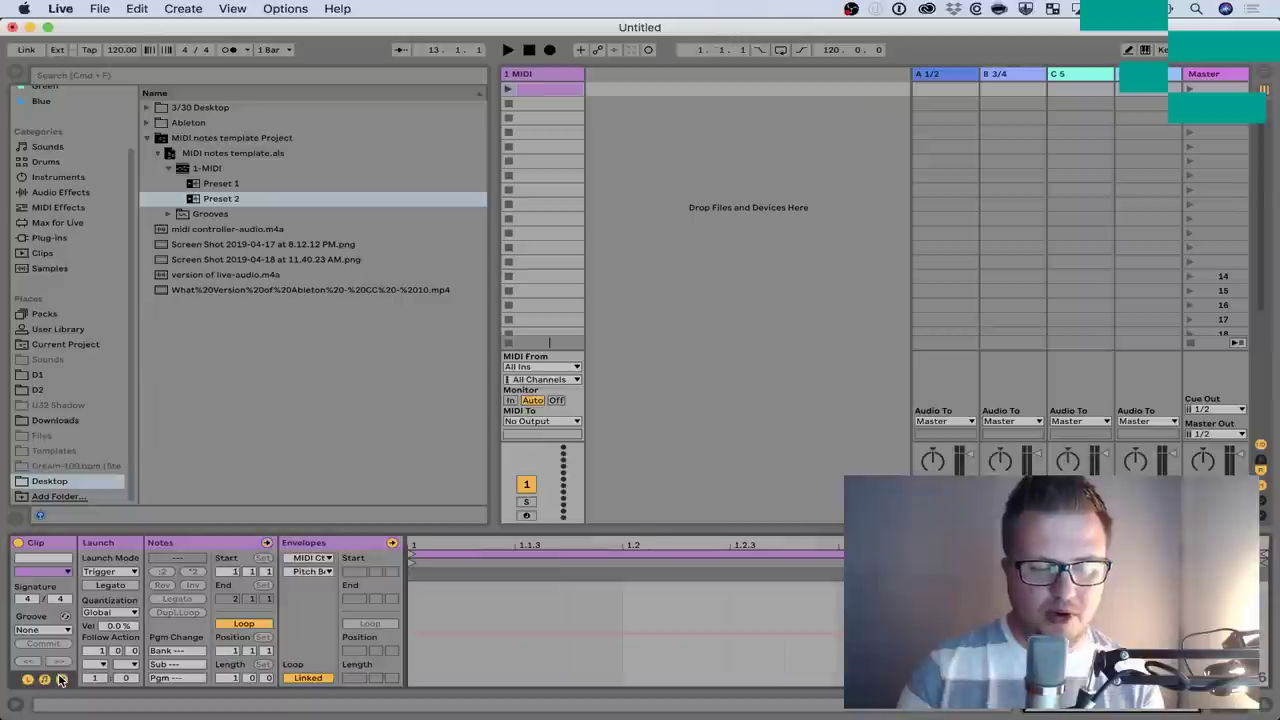
{"action": "left_click", "coordinate": [320, 558]}
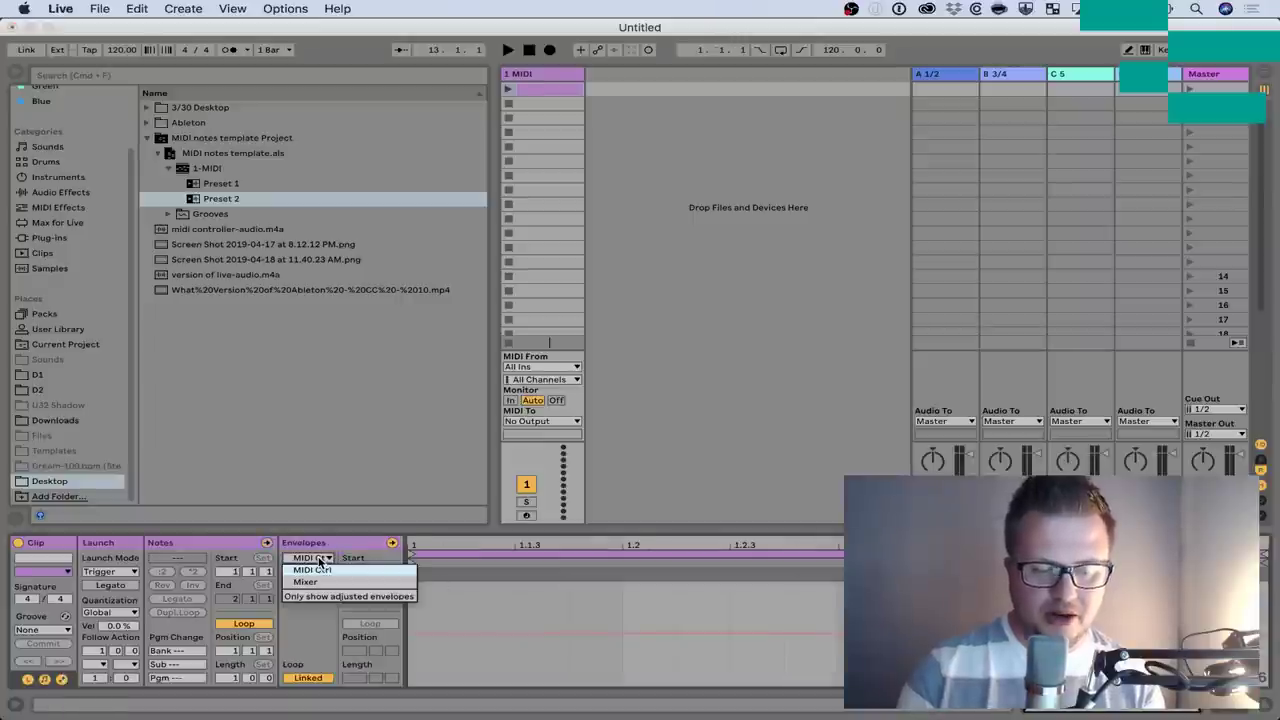
{"action": "left_click", "coordinate": [312, 569]}
Look through the MIDI controllers available for the clip envelope and choose 14 - (Controller)
{"action": "left_click", "coordinate": [322, 571]}
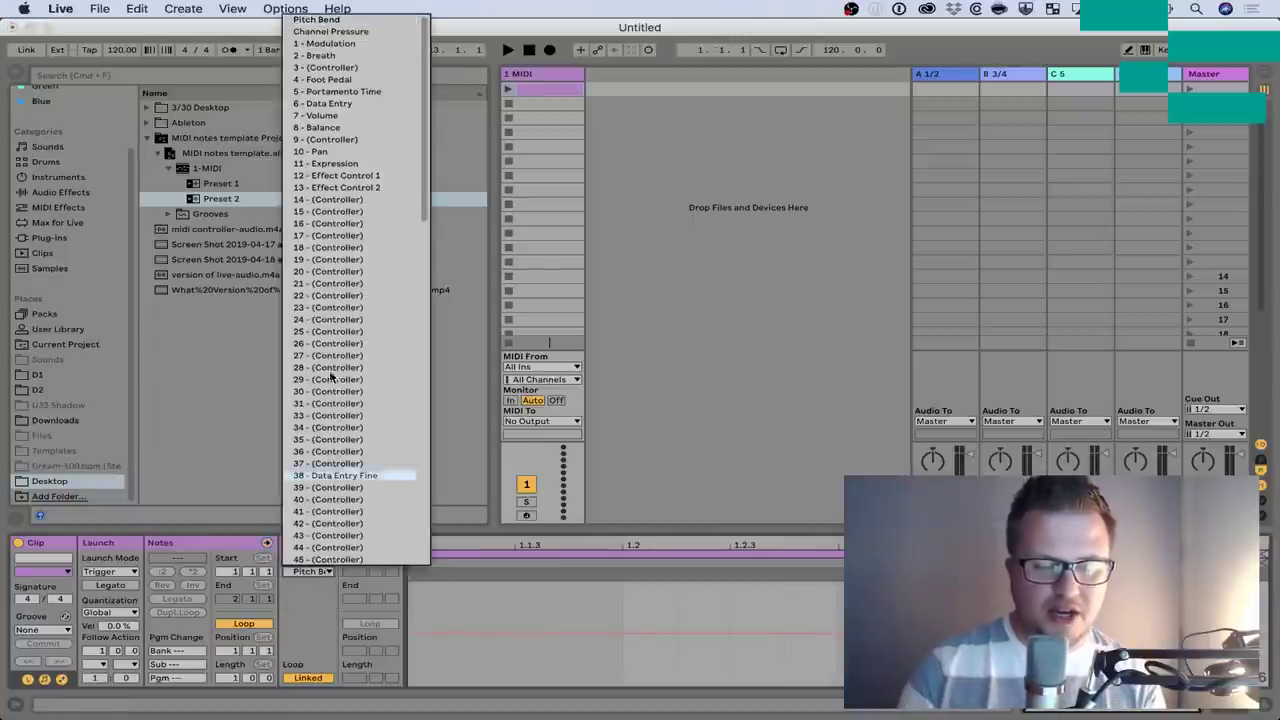
{"action": "scroll", "coordinate": [355, 307], "scroll_direction": "down", "scroll_amount": 10}
{"action": "scroll", "coordinate": [355, 307], "scroll_direction": "down", "scroll_amount": 2}
{"action": "scroll", "coordinate": [355, 307], "scroll_direction": "up", "scroll_amount": 2}
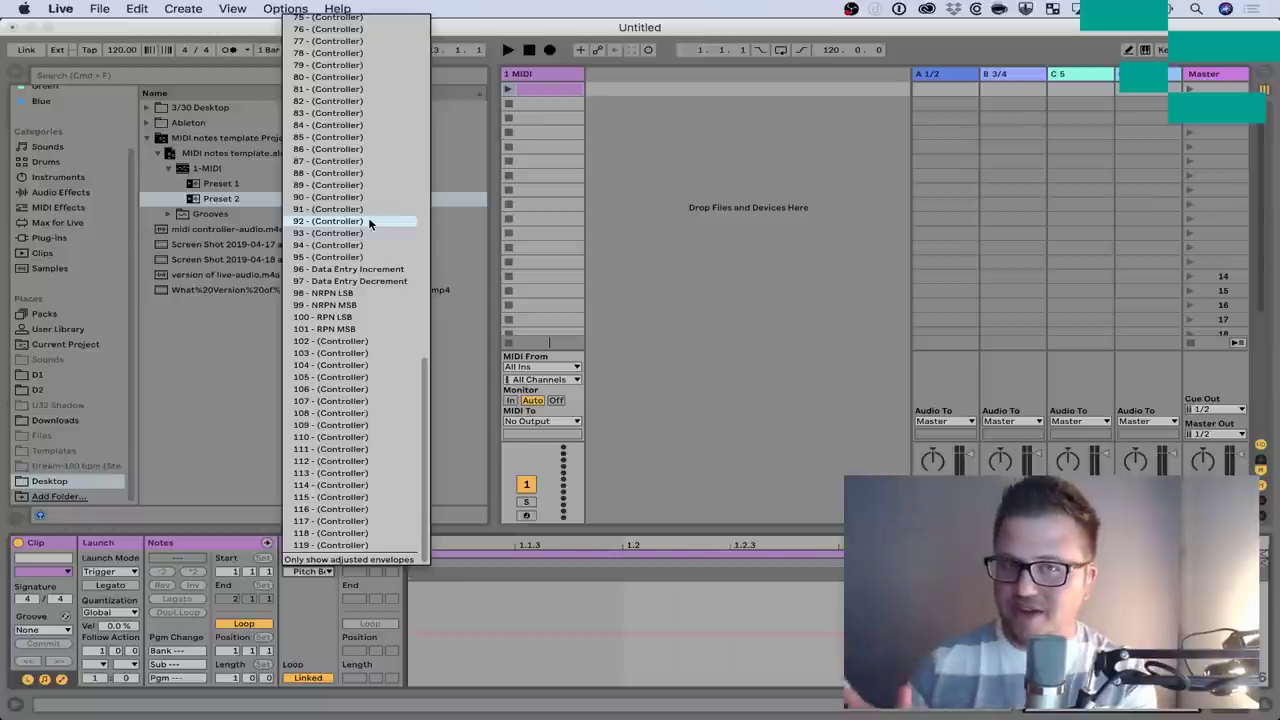
{"action": "scroll", "coordinate": [368, 220], "scroll_direction": "up", "scroll_amount": 10}
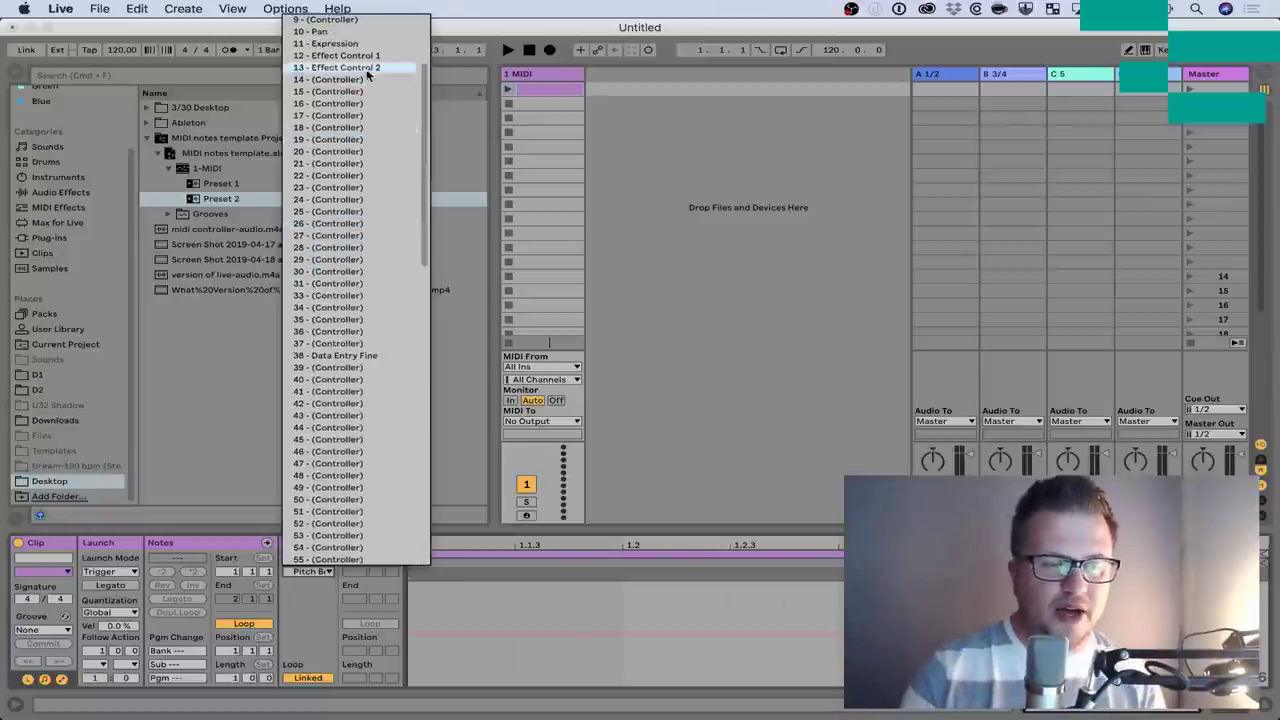
{"action": "scroll", "coordinate": [366, 66], "scroll_direction": "up", "scroll_amount": 3}
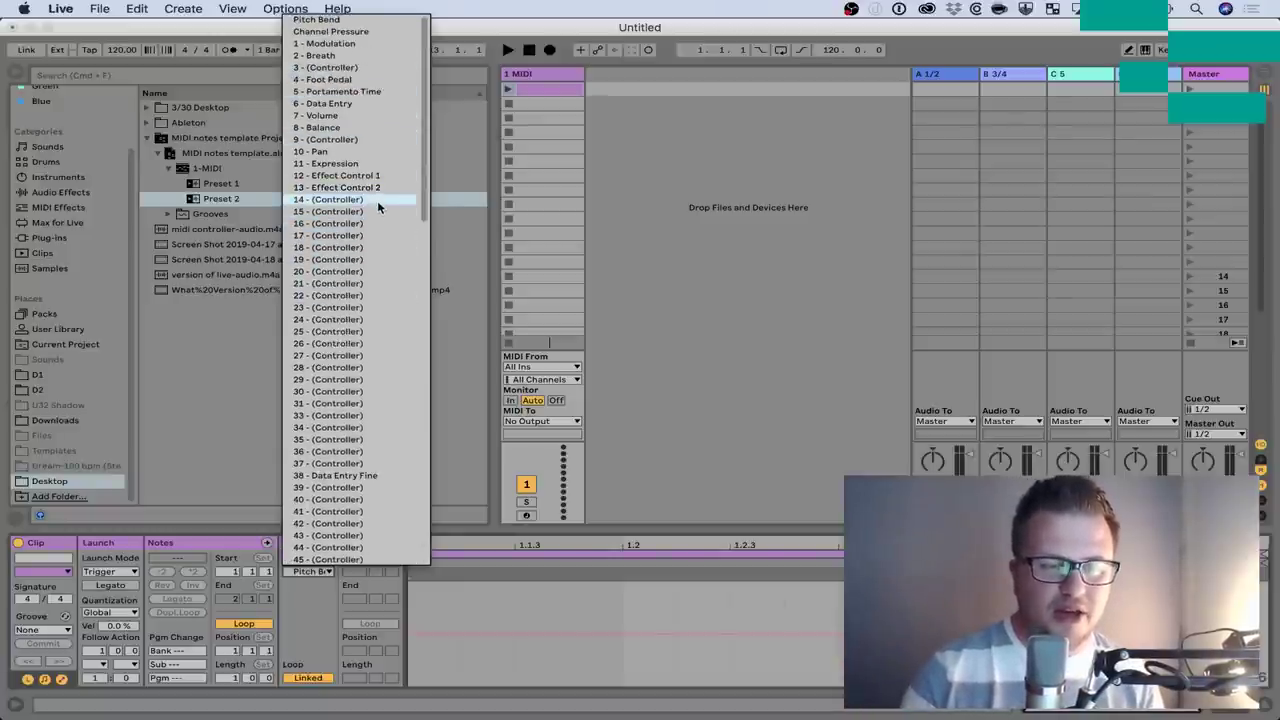
{"action": "left_click", "coordinate": [377, 200]}
{"action": "left_click", "coordinate": [548, 92]}
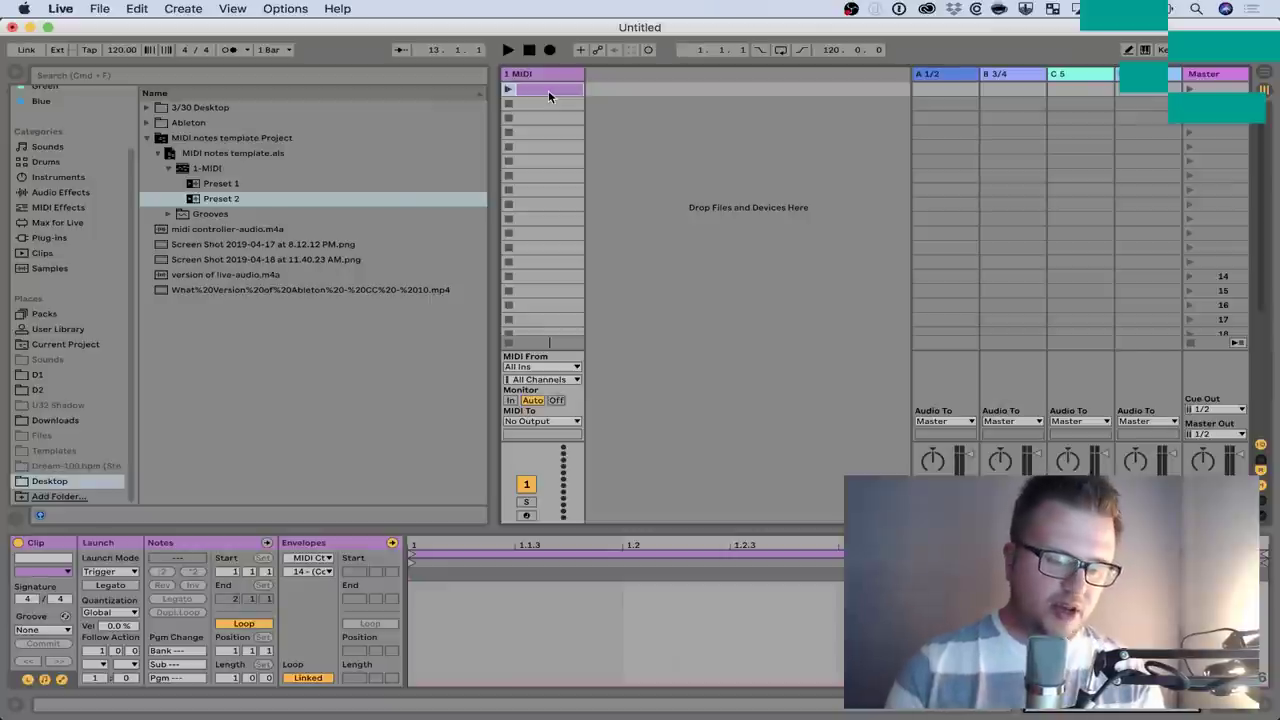
Name the clip CC 14 and draw its controller envelope as a ramp from 0 at the start to maximum at the end
{"action": "type", "text": "CC 14"}
{"action": "key", "text": "Return"}
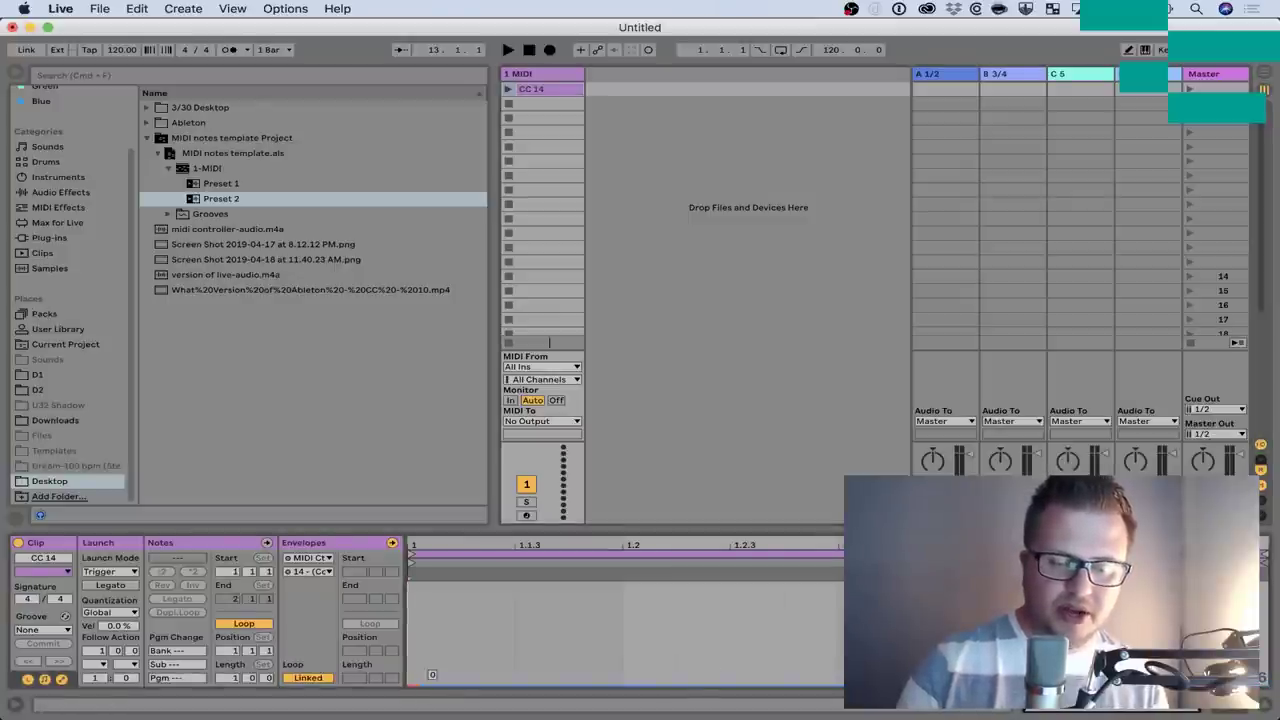
{"action": "left_click_drag", "start_coordinate": [1264, 685], "coordinate": [1264, 580]}
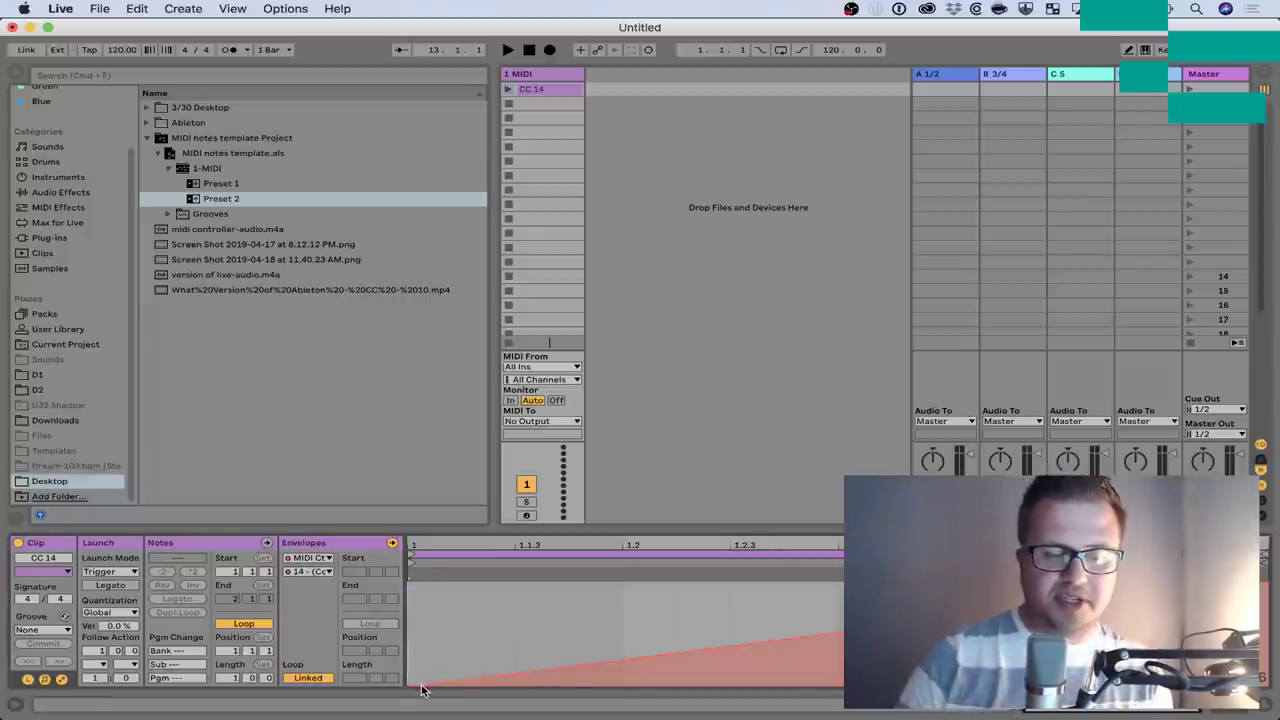
Flatten the CC 14 clip's envelope at the maximum, and lower its start and end points equally to a slightly lower constant level
{"action": "mouse_move", "coordinate": [428, 688]}
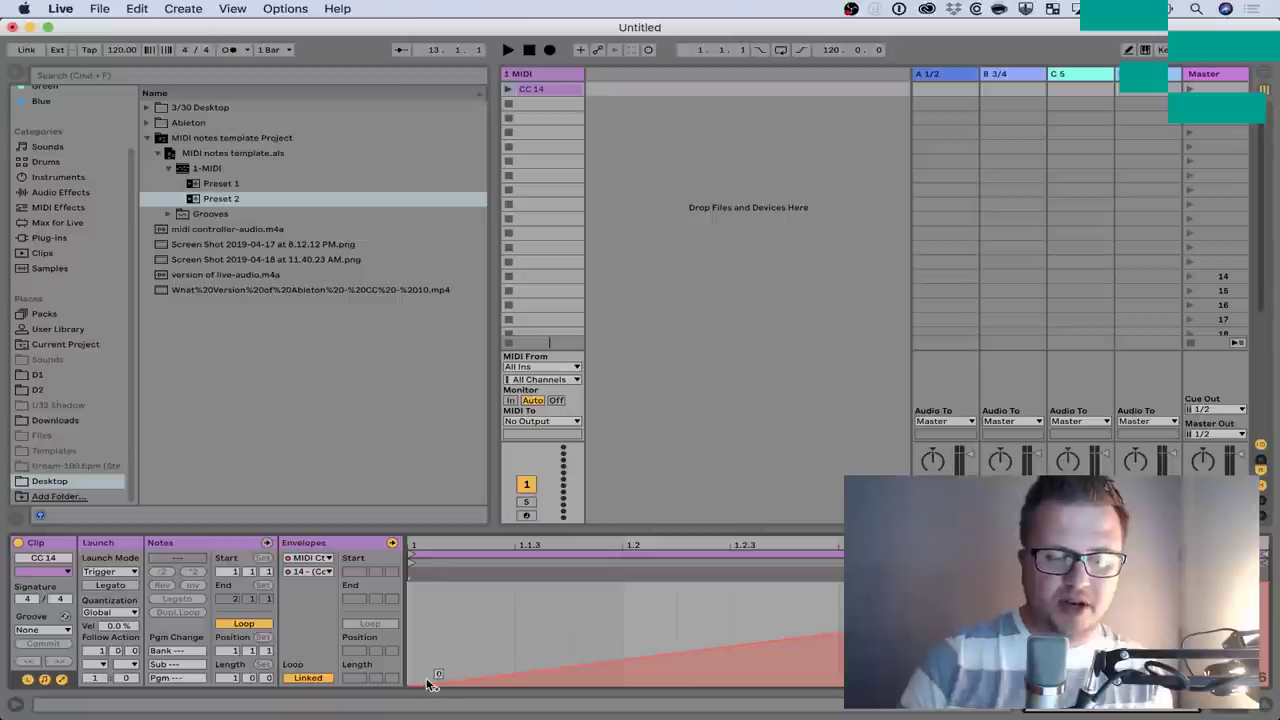
{"action": "left_click_drag", "start_coordinate": [428, 688], "coordinate": [428, 582]}
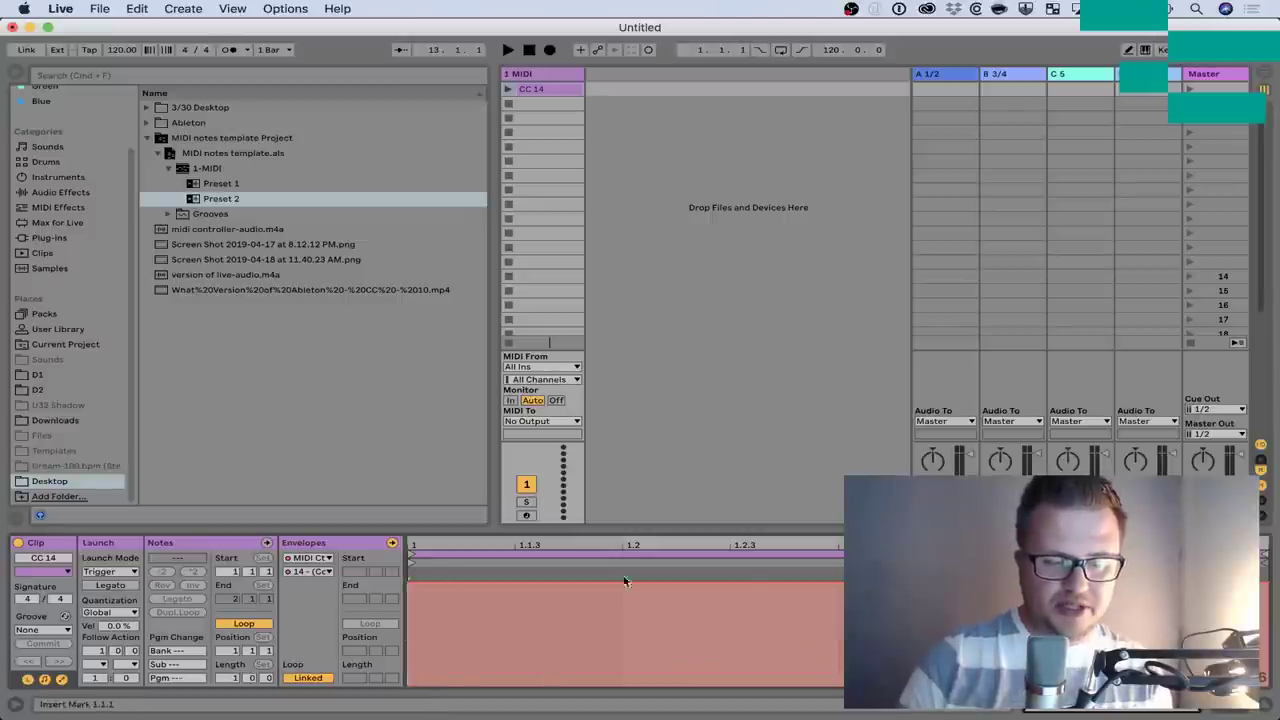
{"action": "left_click_drag", "start_coordinate": [415, 584], "coordinate": [415, 603]}
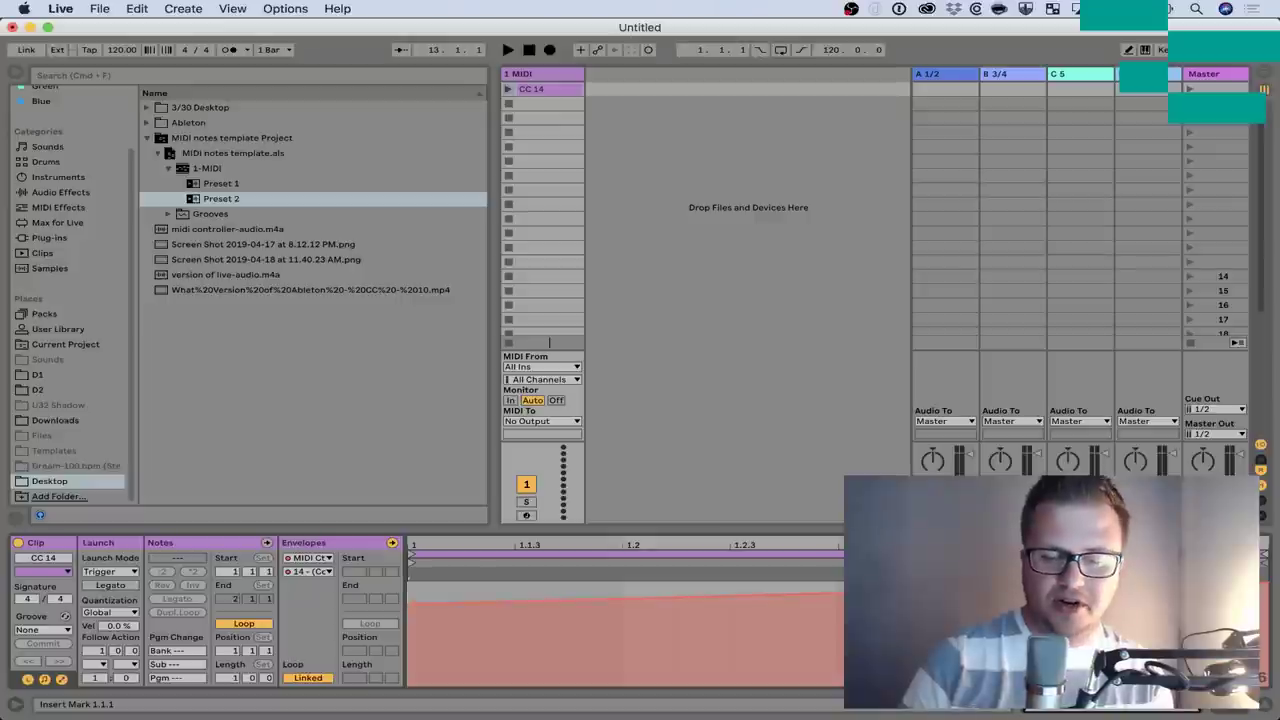
{"action": "left_click", "coordinate": [1267, 582]}
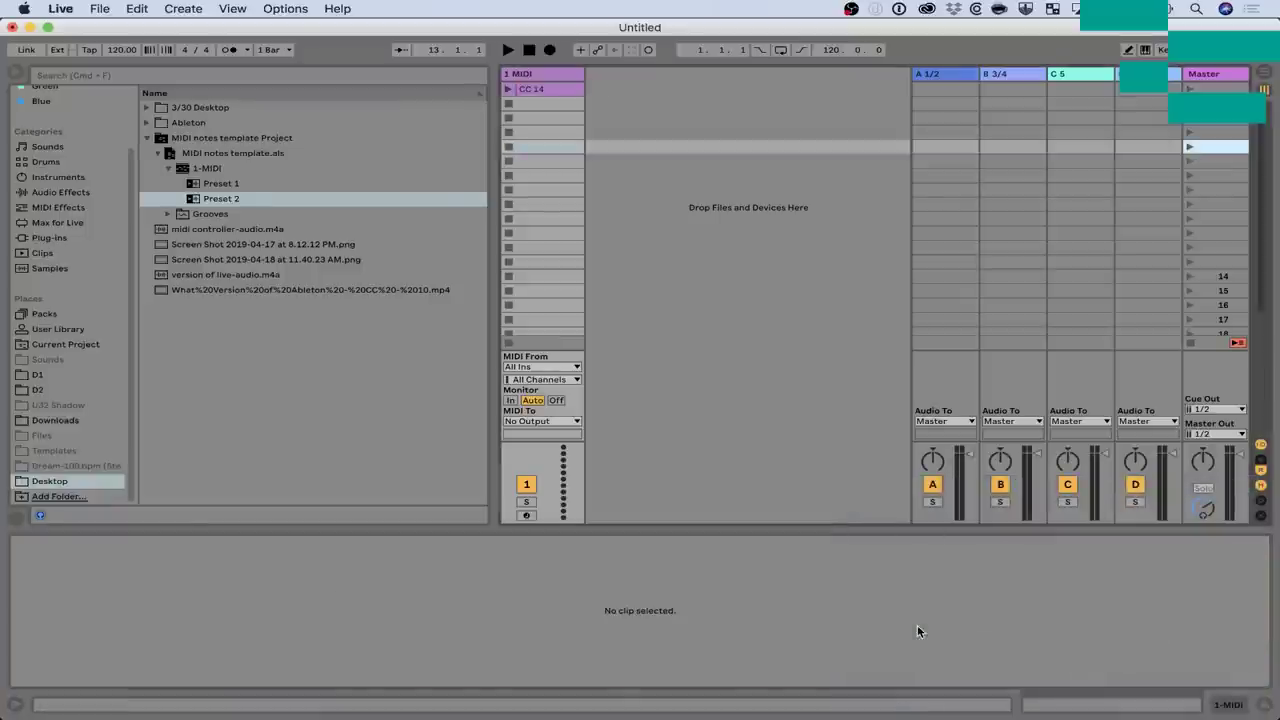
{"action": "left_click", "coordinate": [563, 92]}
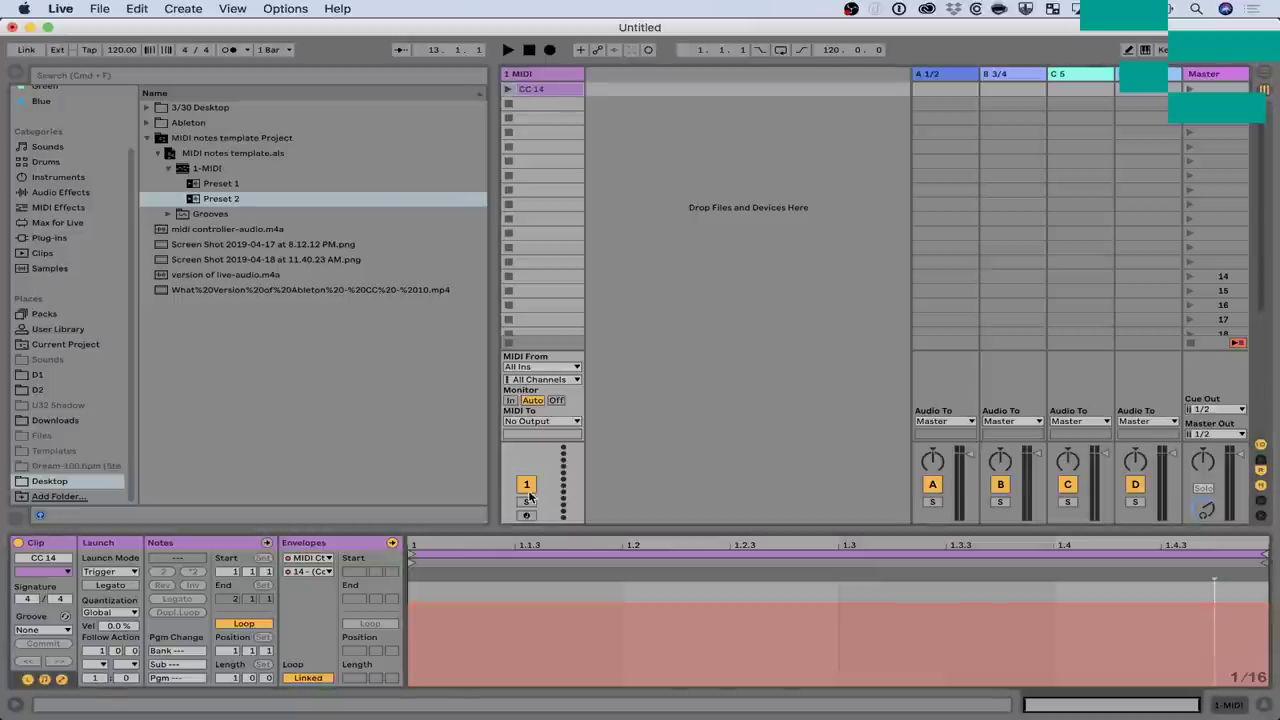
{"action": "mouse_move", "coordinate": [443, 604]}
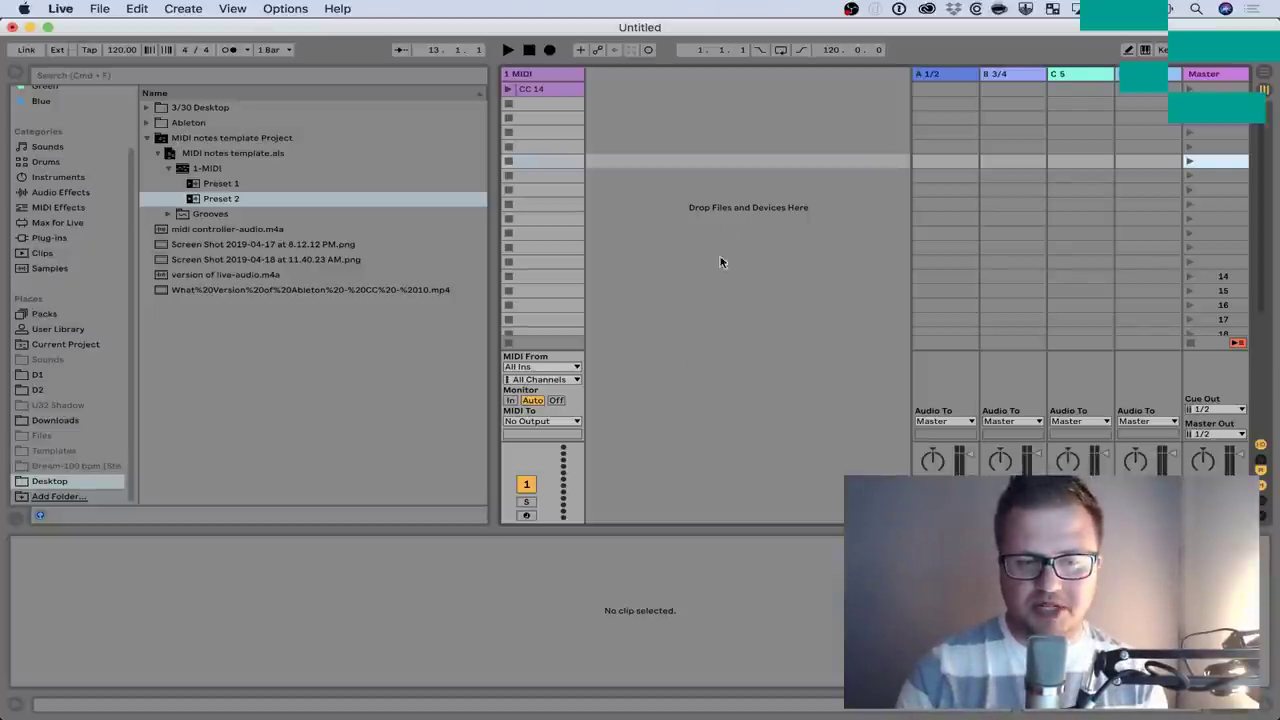
Replace the CC 14 clip with an empty MIDI clip named Program Change 1 and widen the track to fit the name
{"action": "left_click", "coordinate": [547, 88]}
{"action": "key", "text": "Delete"}
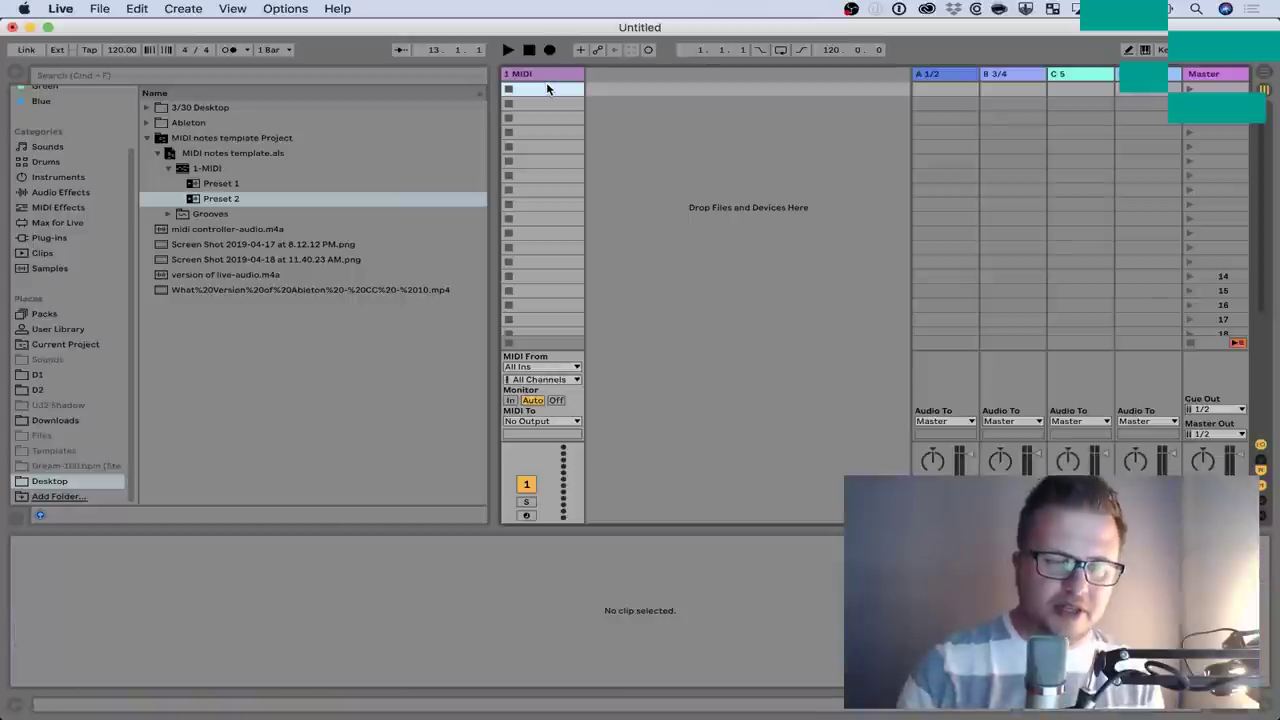
{"action": "key", "text": "super+z"}
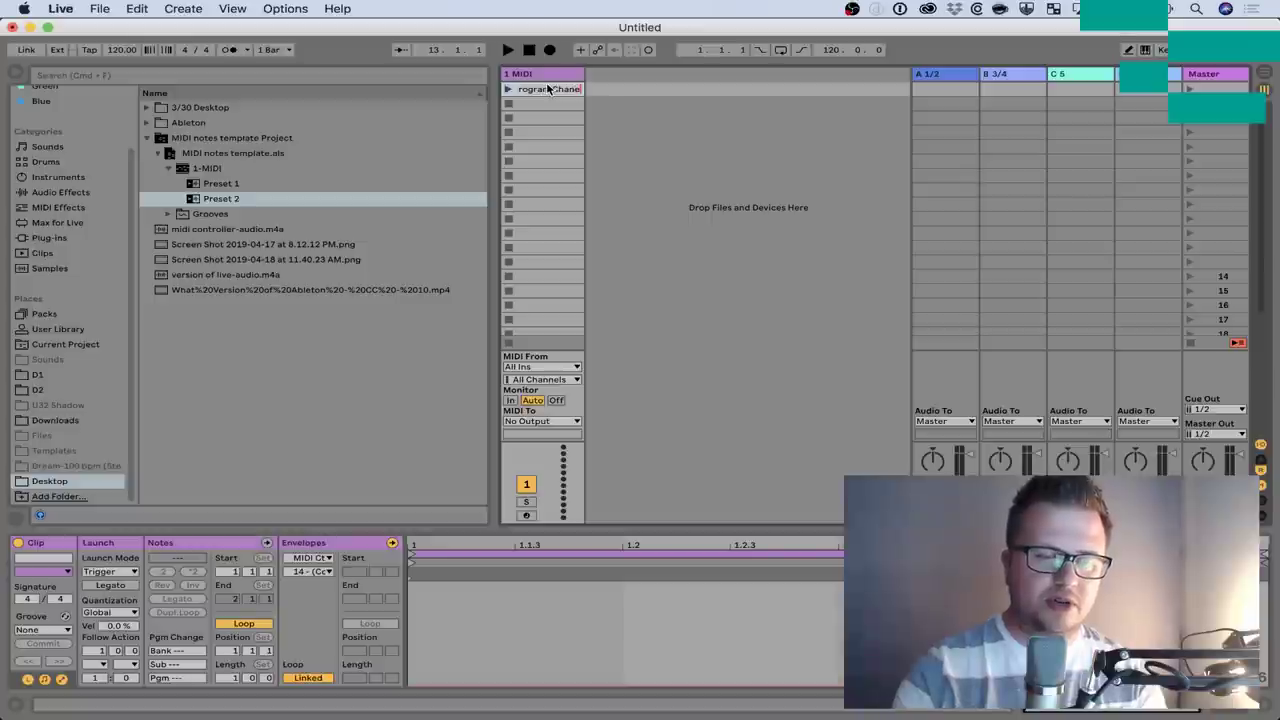
{"action": "left_click", "coordinate": [547, 88]}
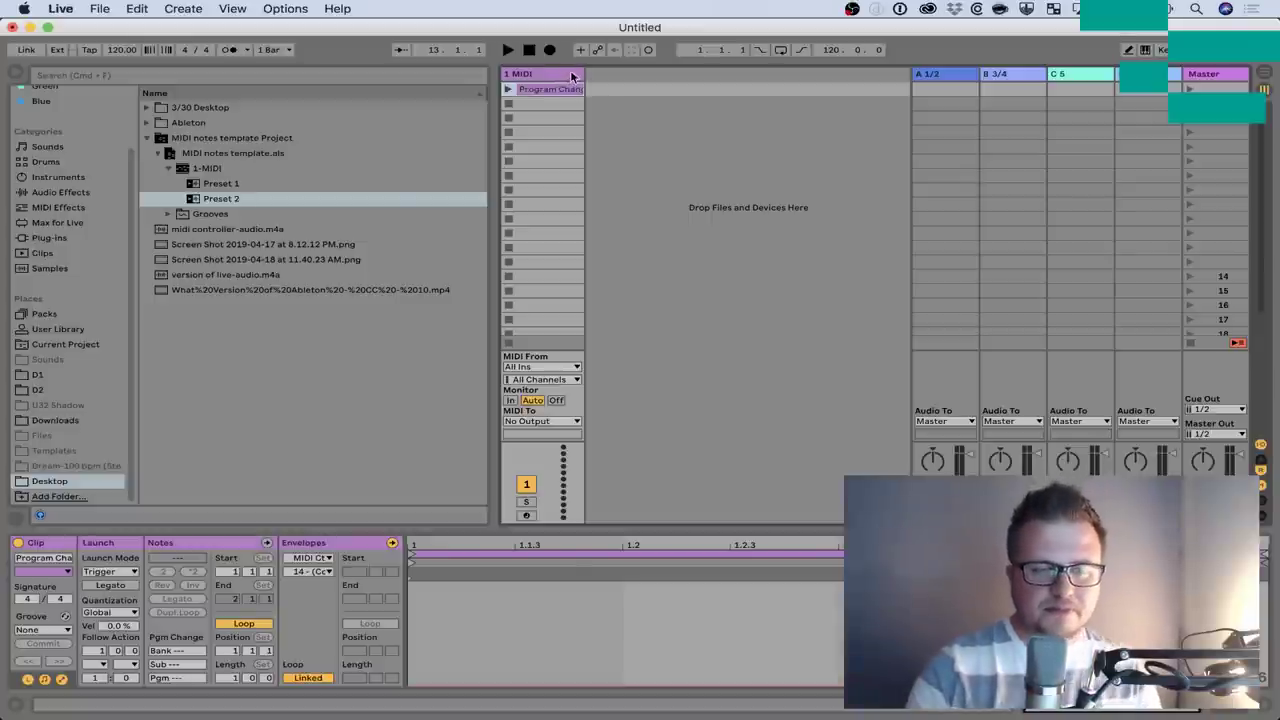
{"action": "left_click_drag", "start_coordinate": [582, 76], "coordinate": [661, 89]}
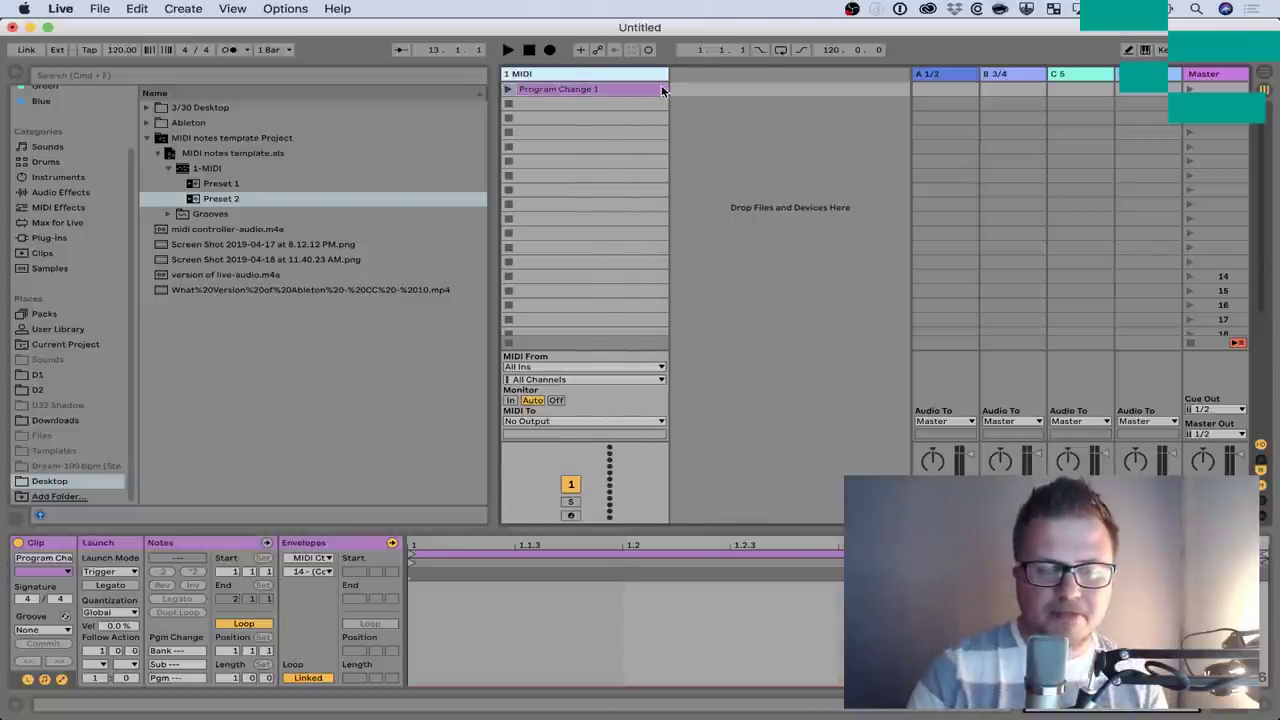
Switch to Safari, copy the web address of the Sweetwater keyboard rig article, and return to Live
{"action": "key", "text": "super+Tab"}
{"action": "key", "text": "super+Tab"}
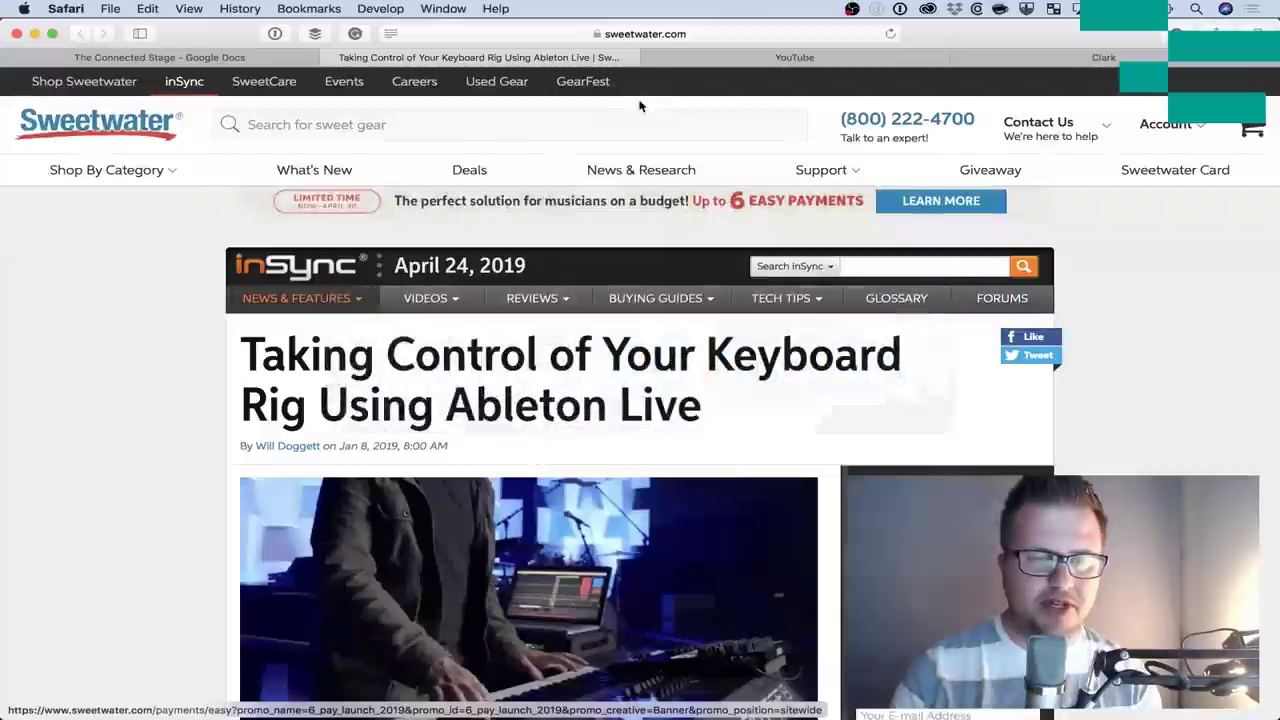
{"action": "key", "text": "super+l"}
{"action": "key", "text": "super+c"}
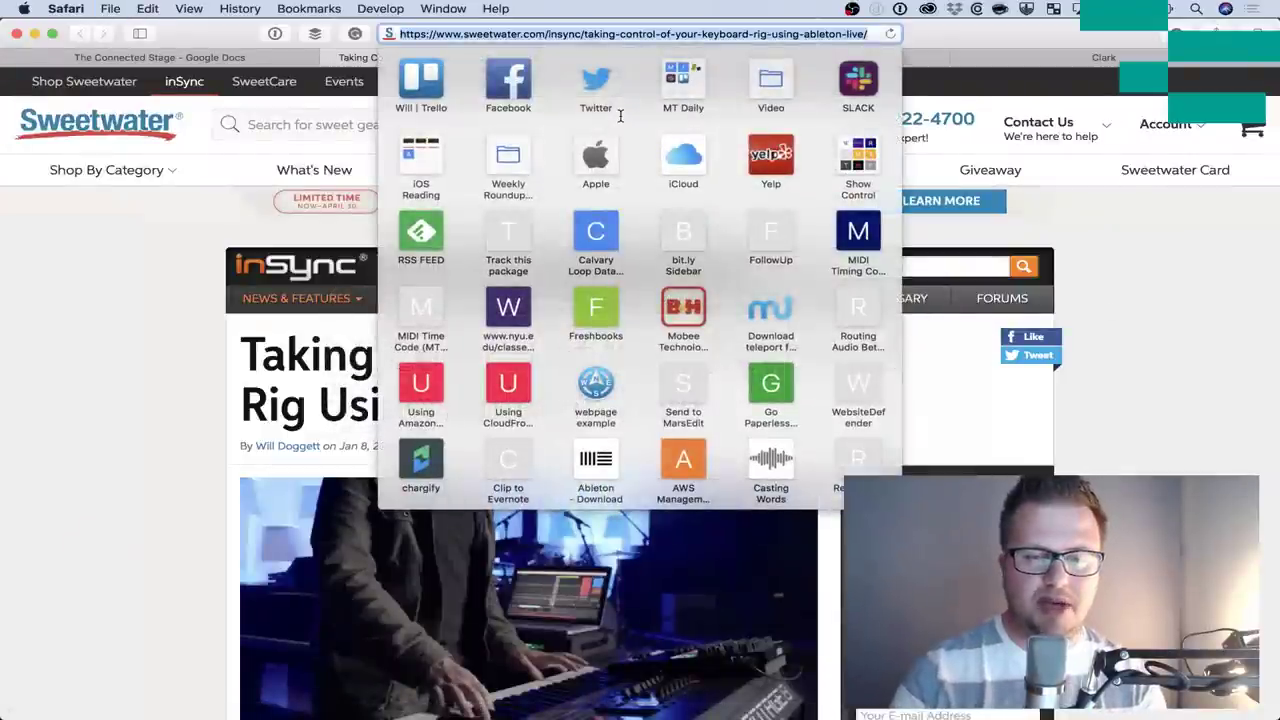
{"action": "left_click", "coordinate": [1153, 331]}
{"action": "key", "text": "super+Tab"}
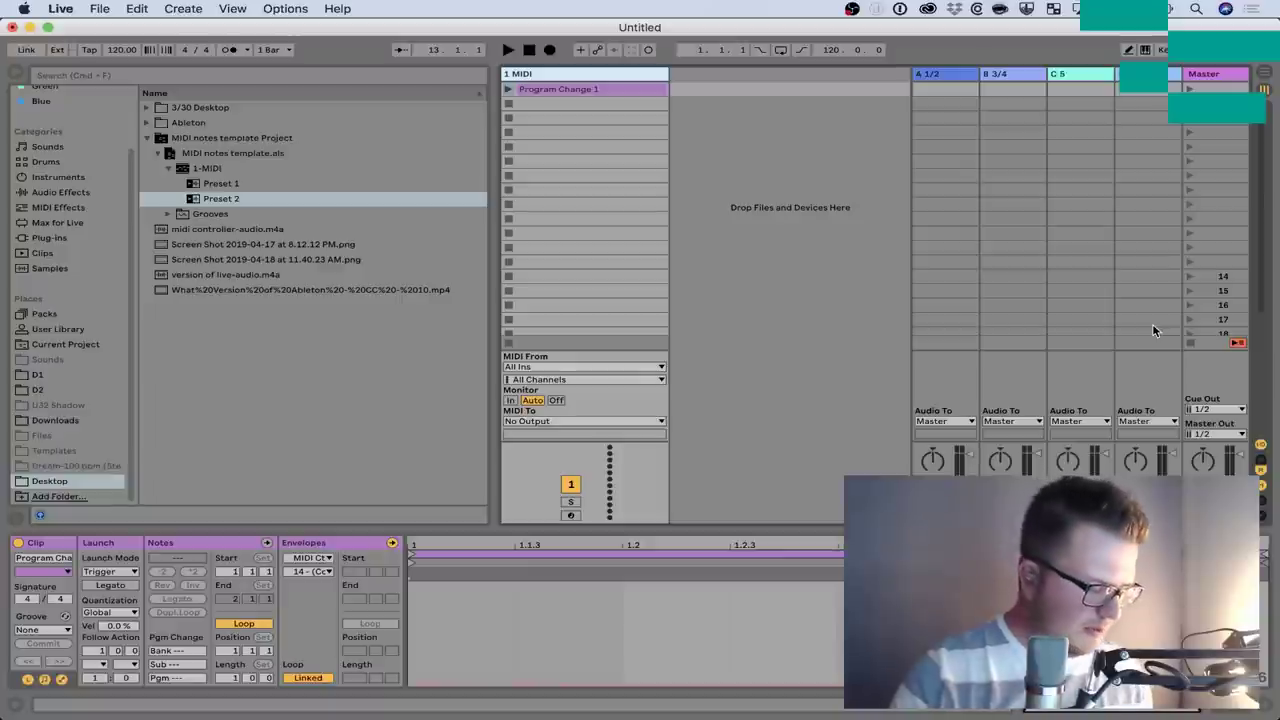
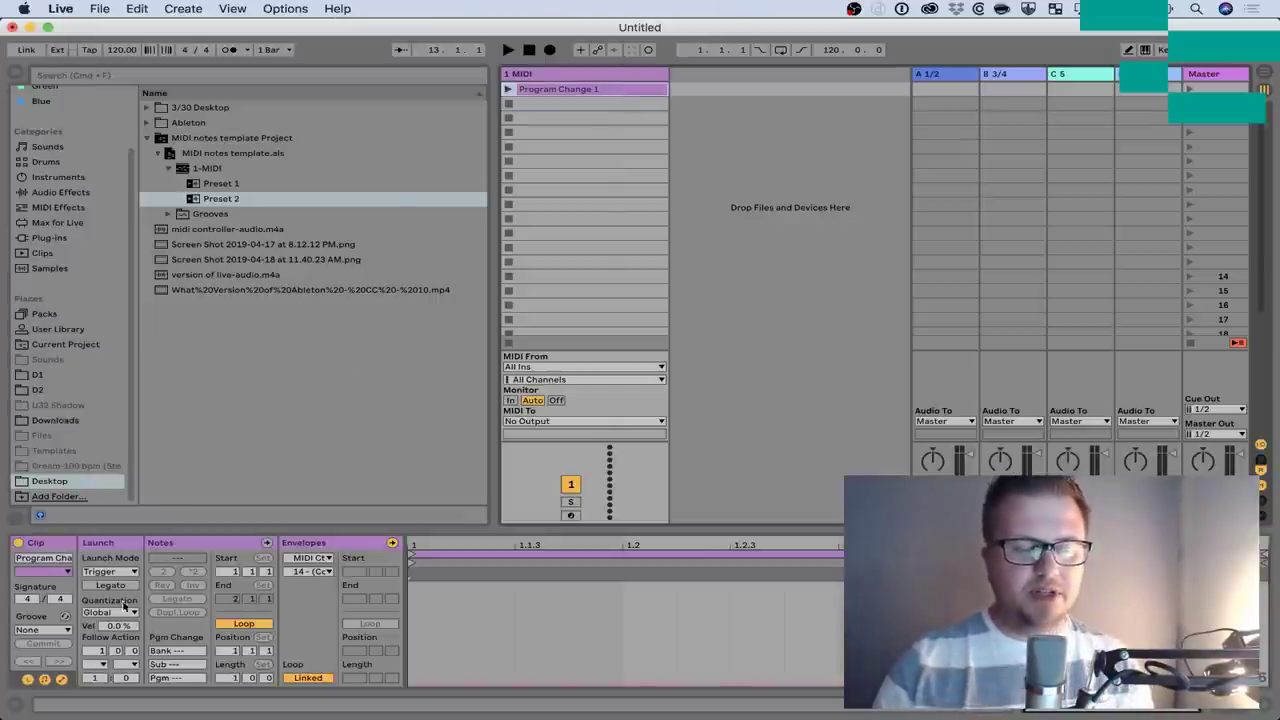
Hide and show the Program Change 1 clip's Notes box to locate its program change settings
{"action": "left_click", "coordinate": [43, 681]}
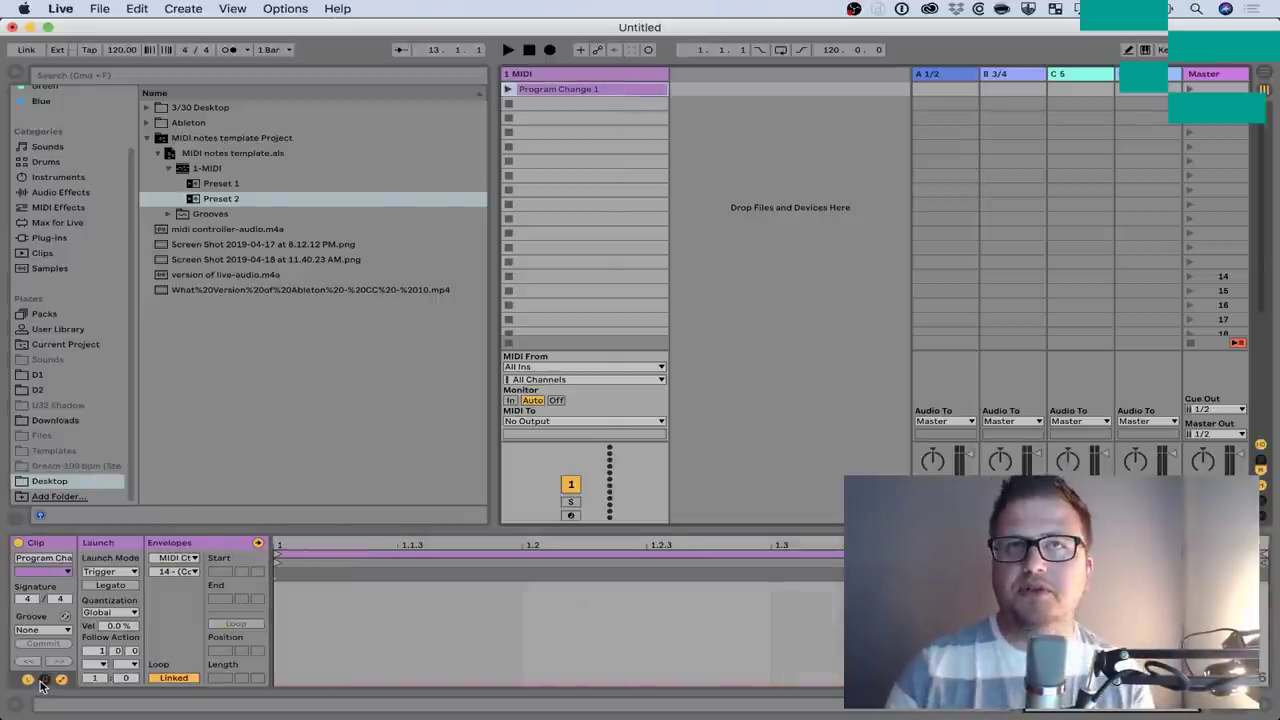
{"action": "left_click", "coordinate": [43, 681]}
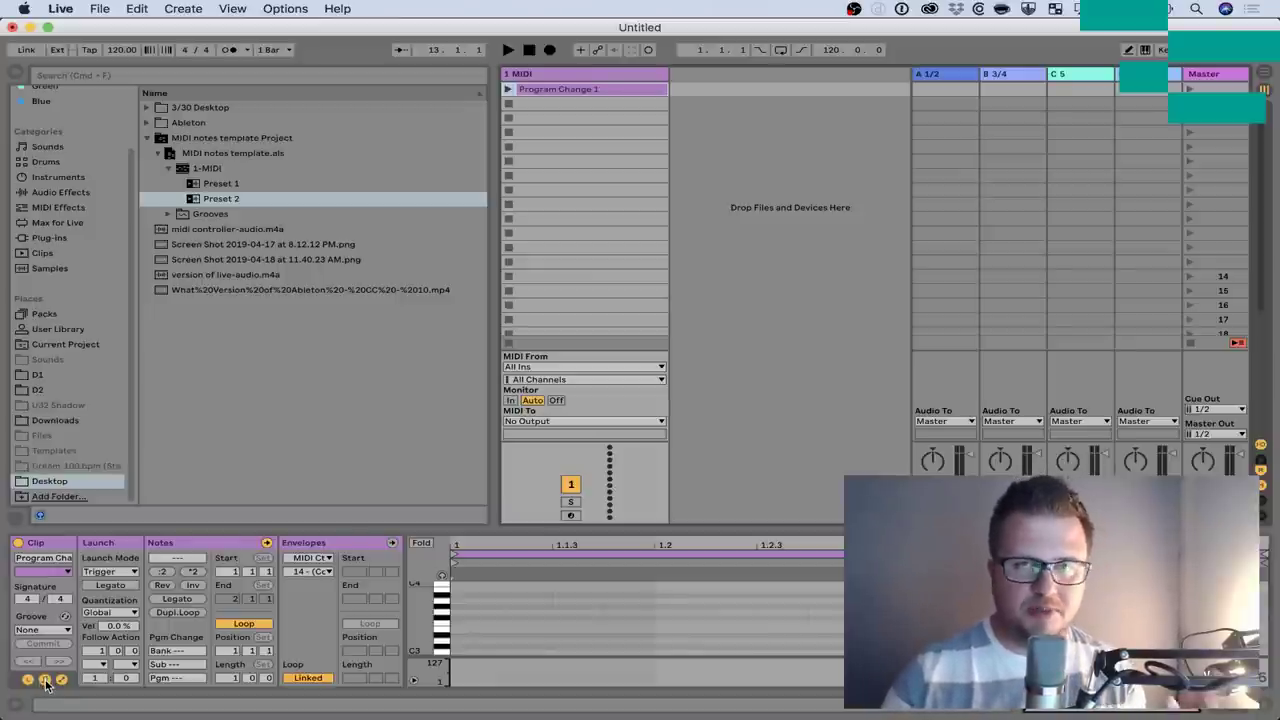
{"action": "left_click", "coordinate": [43, 681]}
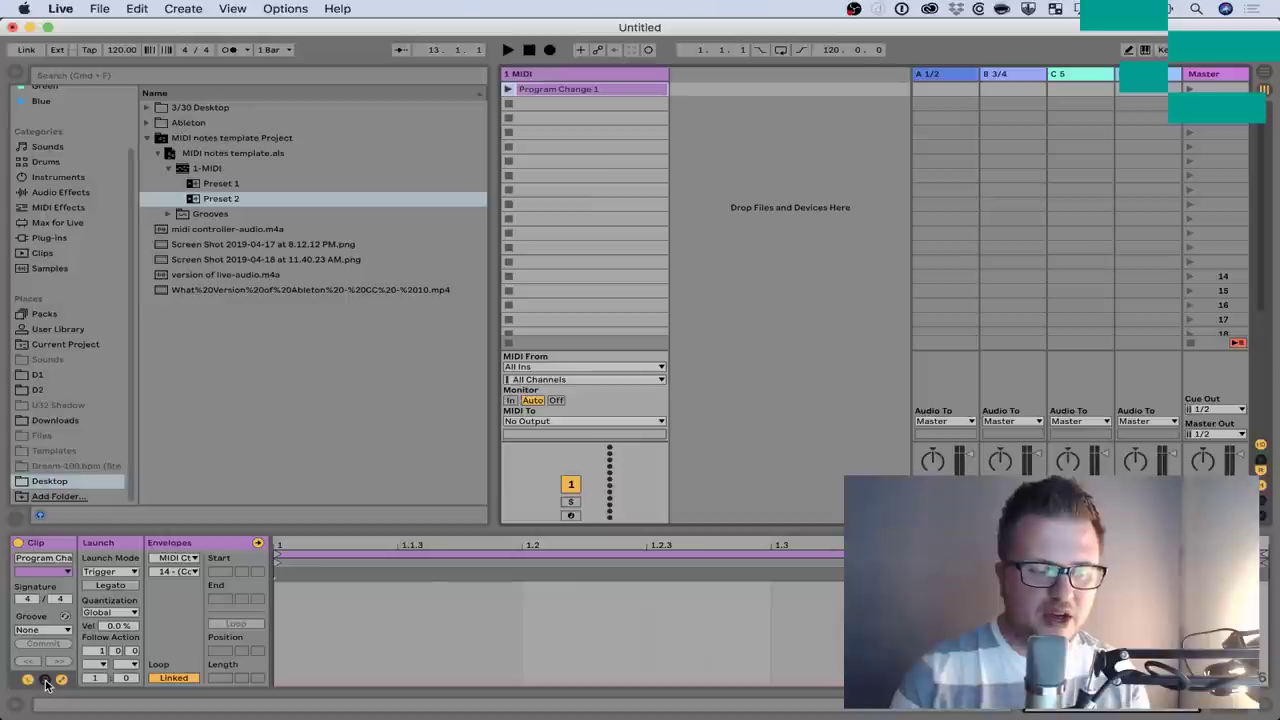
{"action": "left_click", "coordinate": [43, 681]}
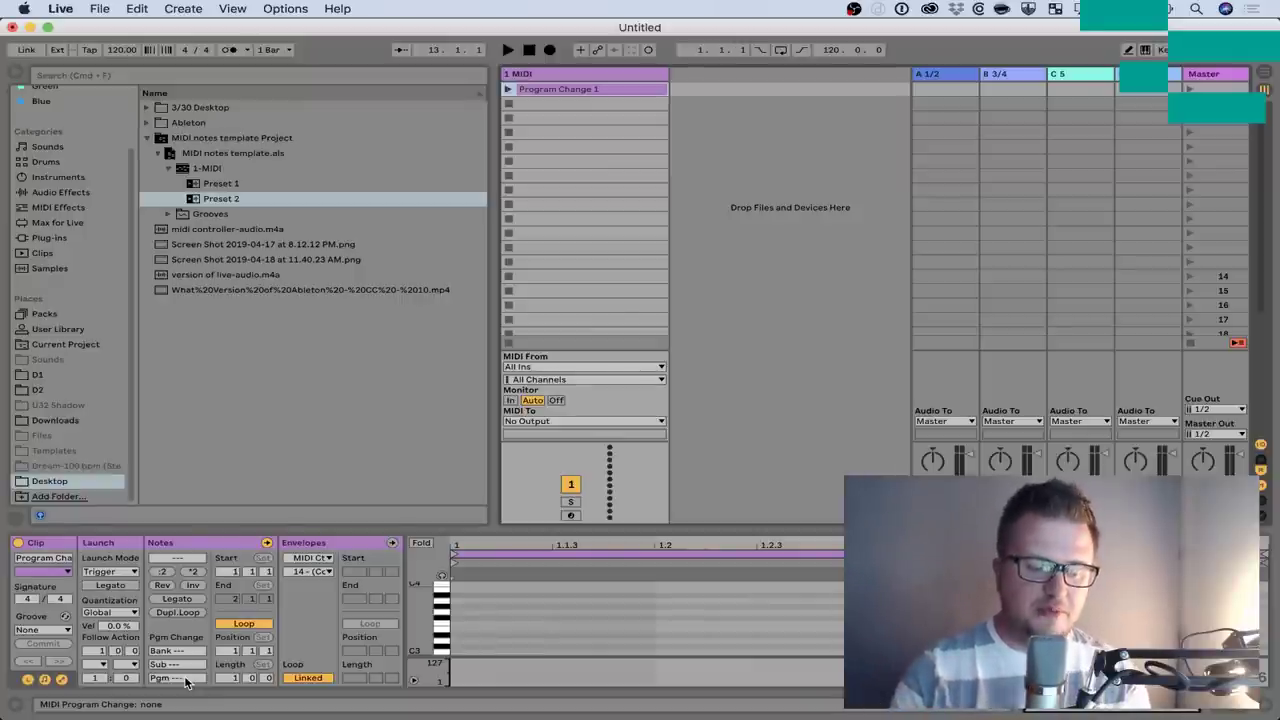
In the Sweetwater article in Safari, examine the figure matching MSB, LSB and PC to the clip's program change fields, and return to Live
{"action": "key", "text": "super+Tab"}
{"action": "key", "text": "super+Tab"}
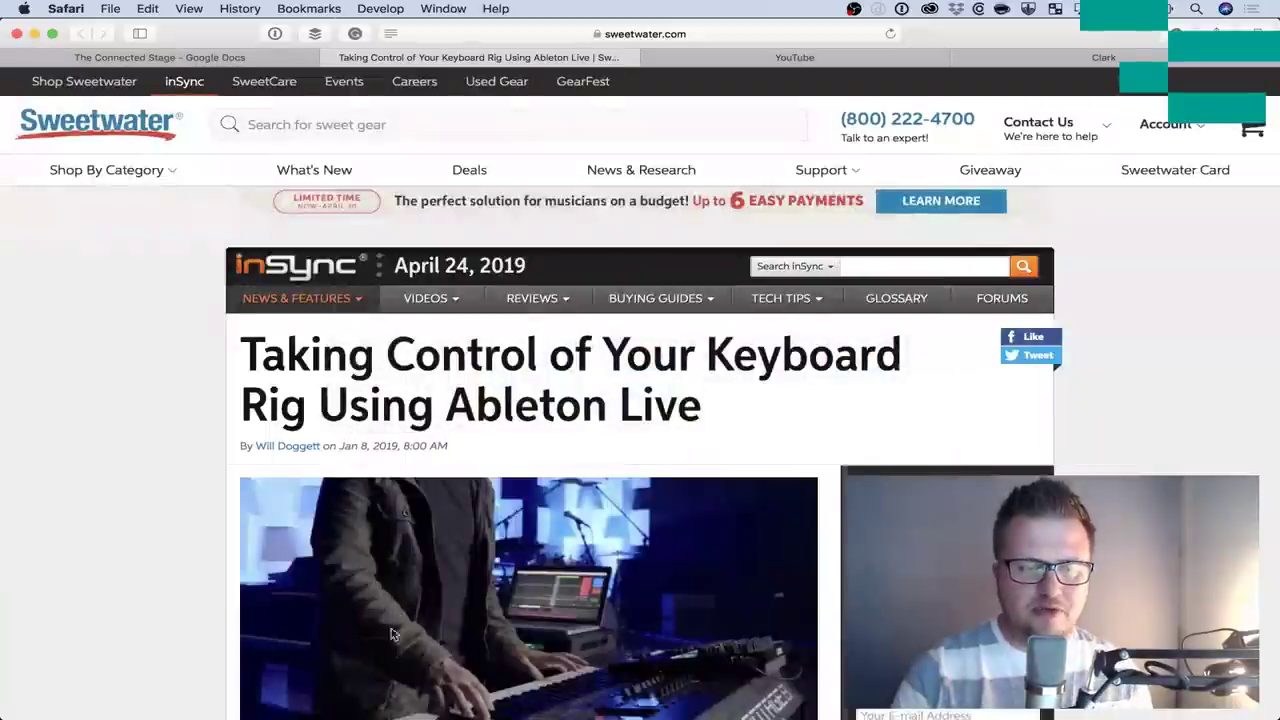
{"action": "scroll", "coordinate": [656, 432], "scroll_direction": "down", "scroll_amount": 15}
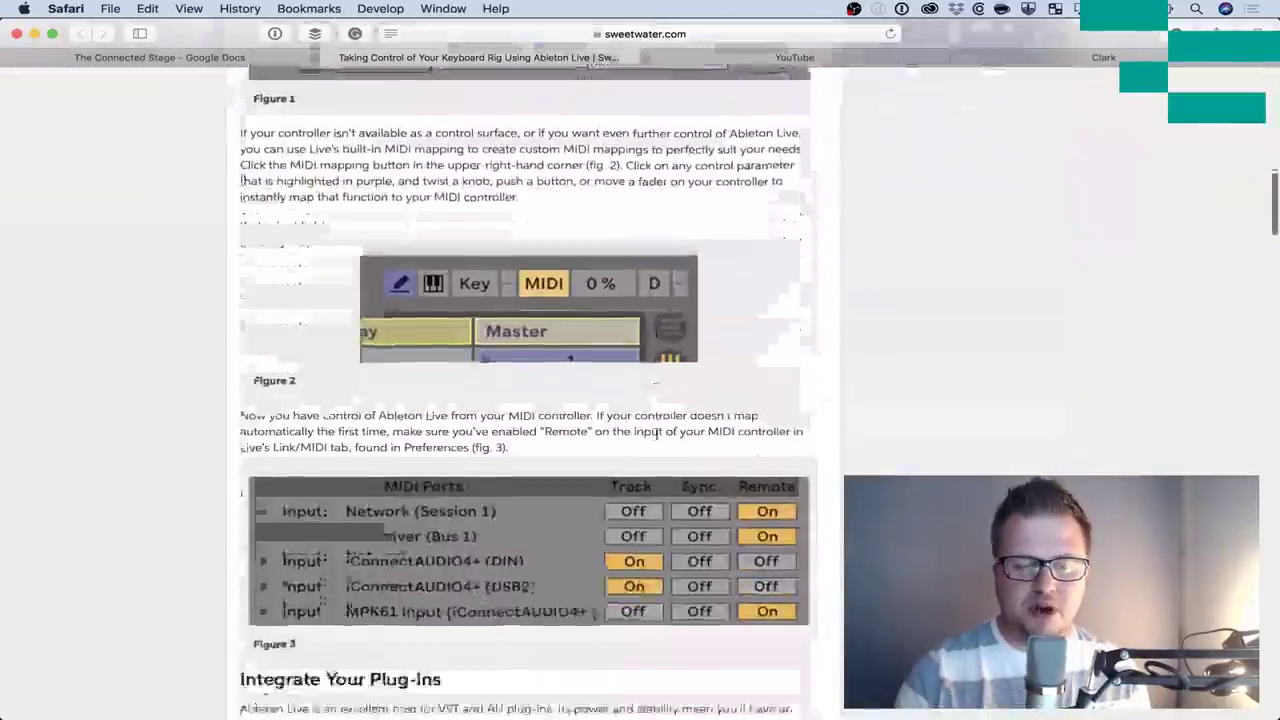
{"action": "scroll", "coordinate": [656, 432], "scroll_direction": "down", "scroll_amount": 15}
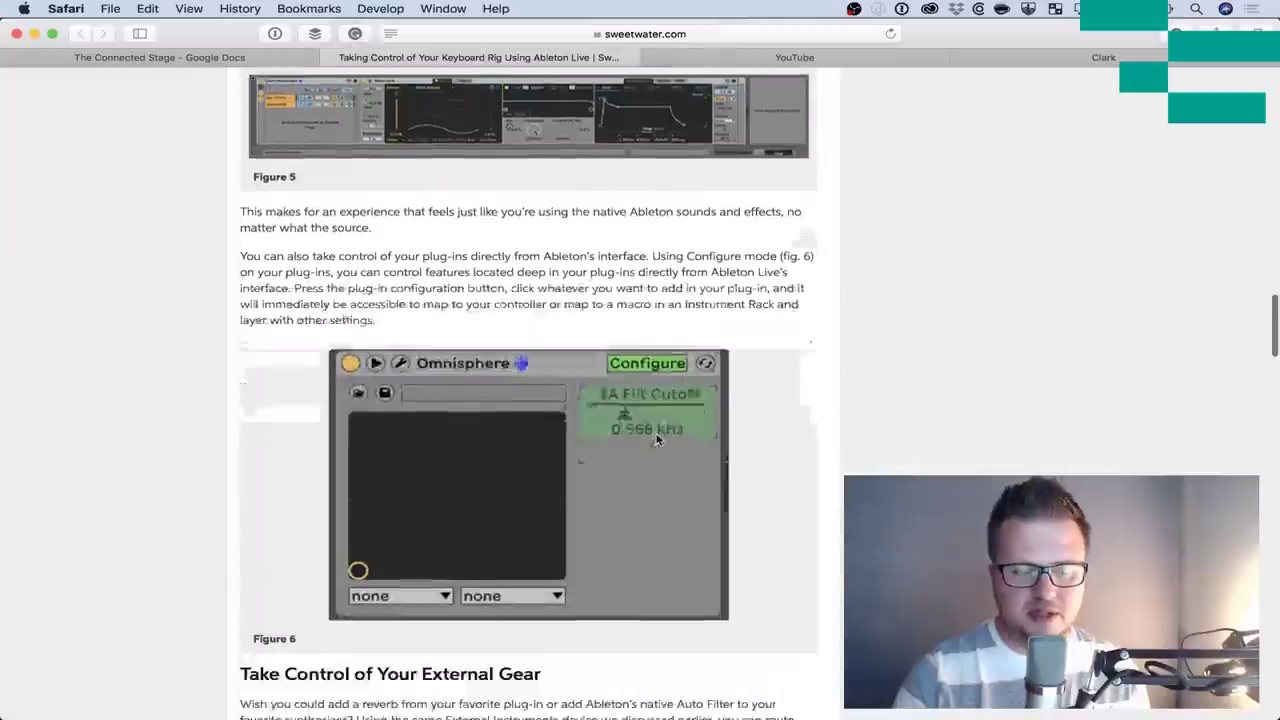
{"action": "scroll", "coordinate": [656, 440], "scroll_direction": "down", "scroll_amount": 15}
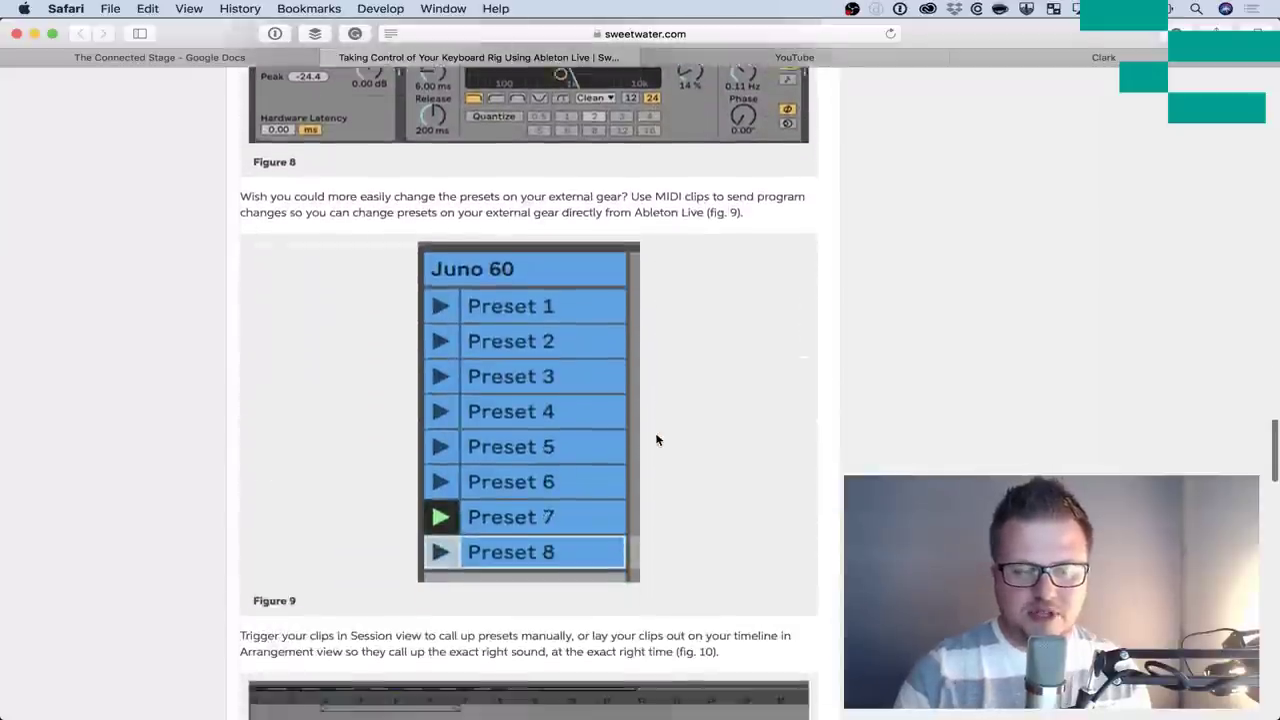
{"action": "scroll", "coordinate": [656, 440], "scroll_direction": "down", "scroll_amount": 10}
{"action": "scroll", "coordinate": [656, 440], "scroll_direction": "up", "scroll_amount": 3}
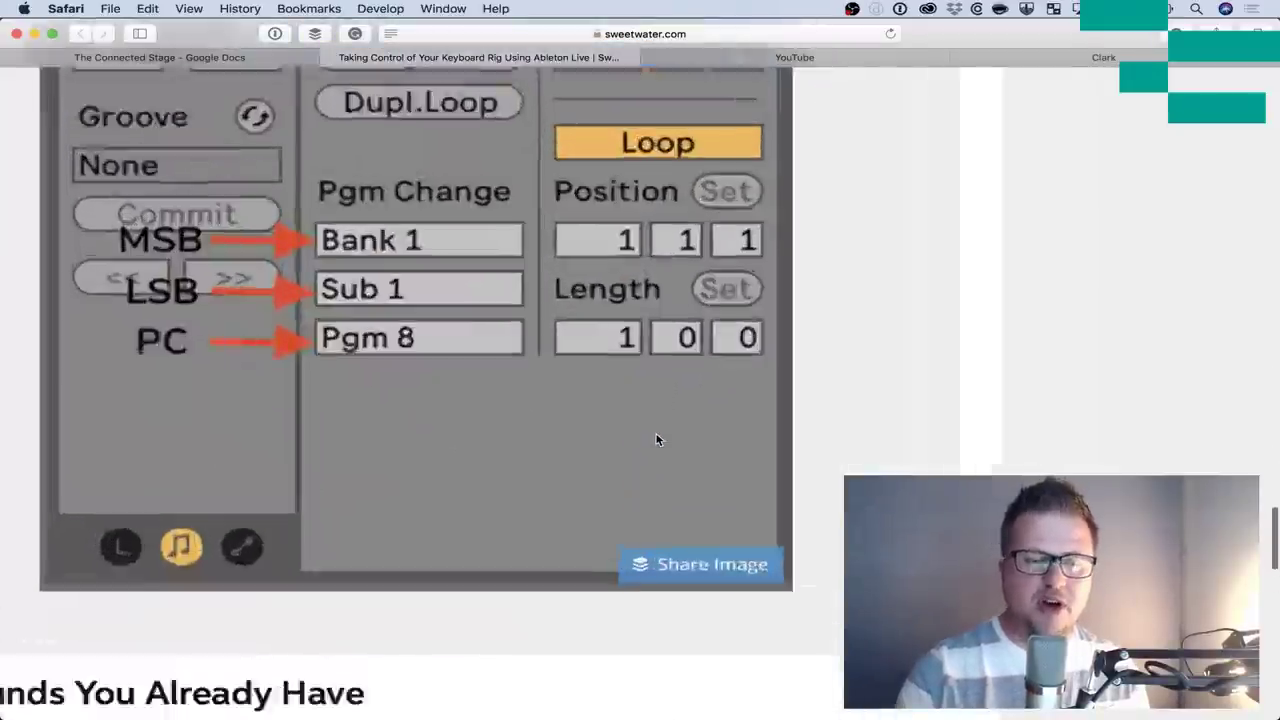
{"action": "scroll", "coordinate": [656, 440], "scroll_direction": "up", "scroll_amount": 2}
{"action": "scroll", "coordinate": [656, 440], "scroll_direction": "left", "scroll_amount": 3}
{"action": "scroll", "coordinate": [656, 440], "scroll_direction": "up", "scroll_amount": 1}
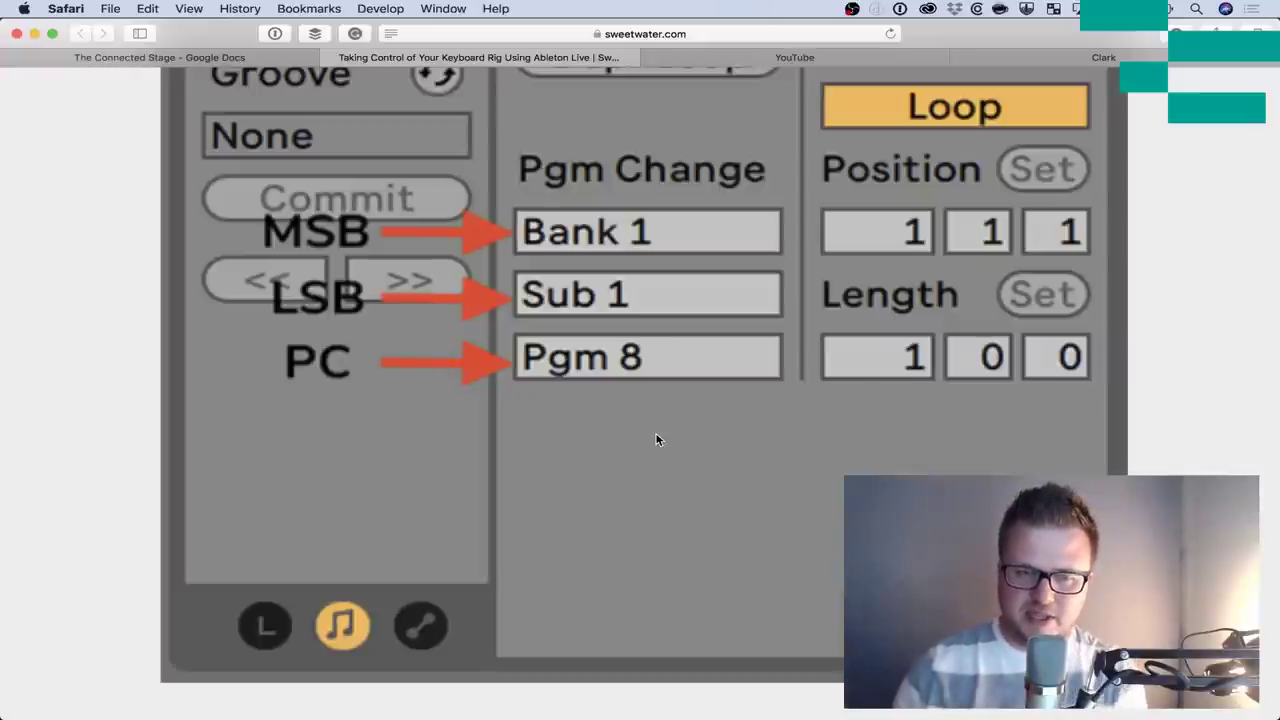
{"action": "key", "text": "super+Tab"}
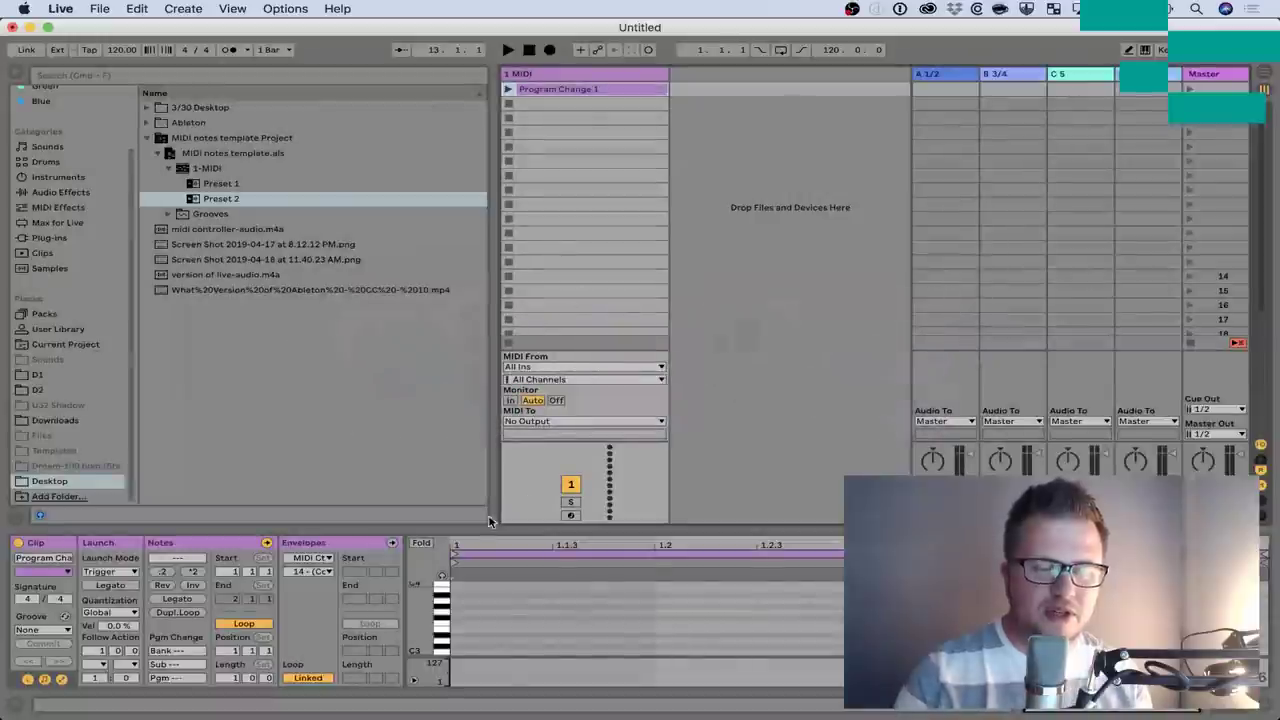
Check the MIDI controllers available for the clip envelope and consult the program change figure in Safari before returning to Live
{"action": "left_click", "coordinate": [320, 571]}
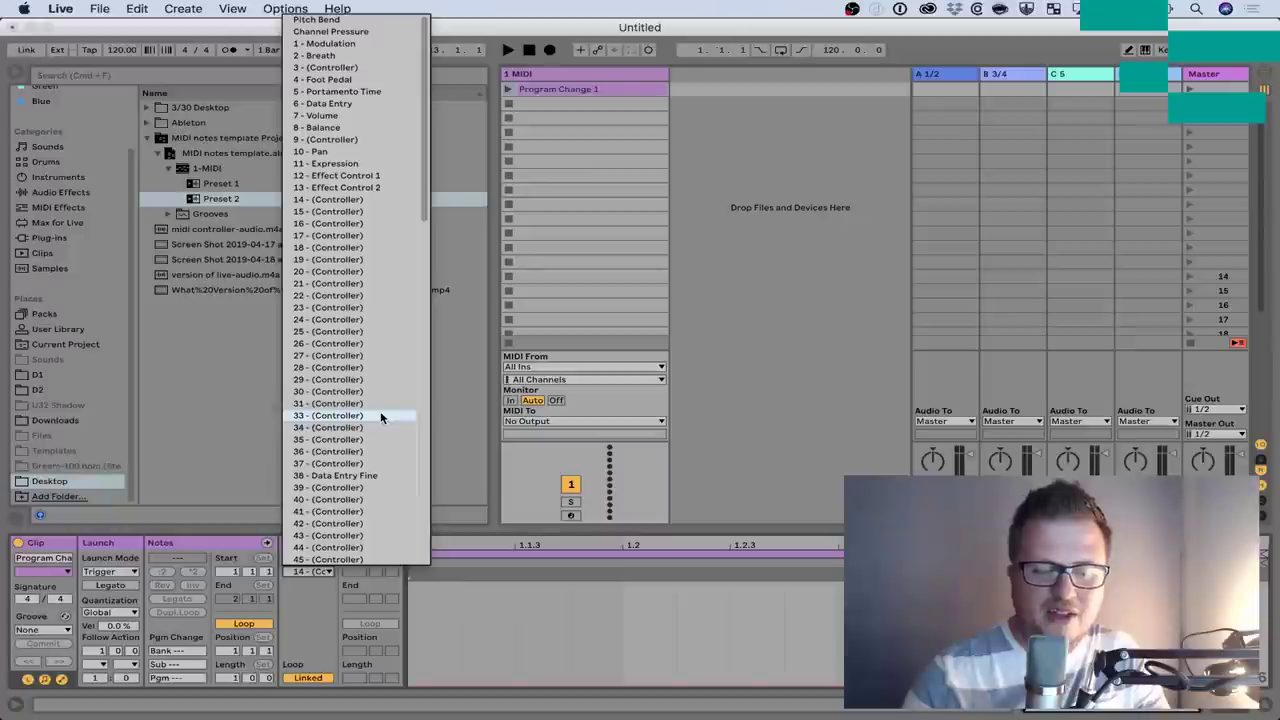
{"action": "left_click", "coordinate": [815, 403]}
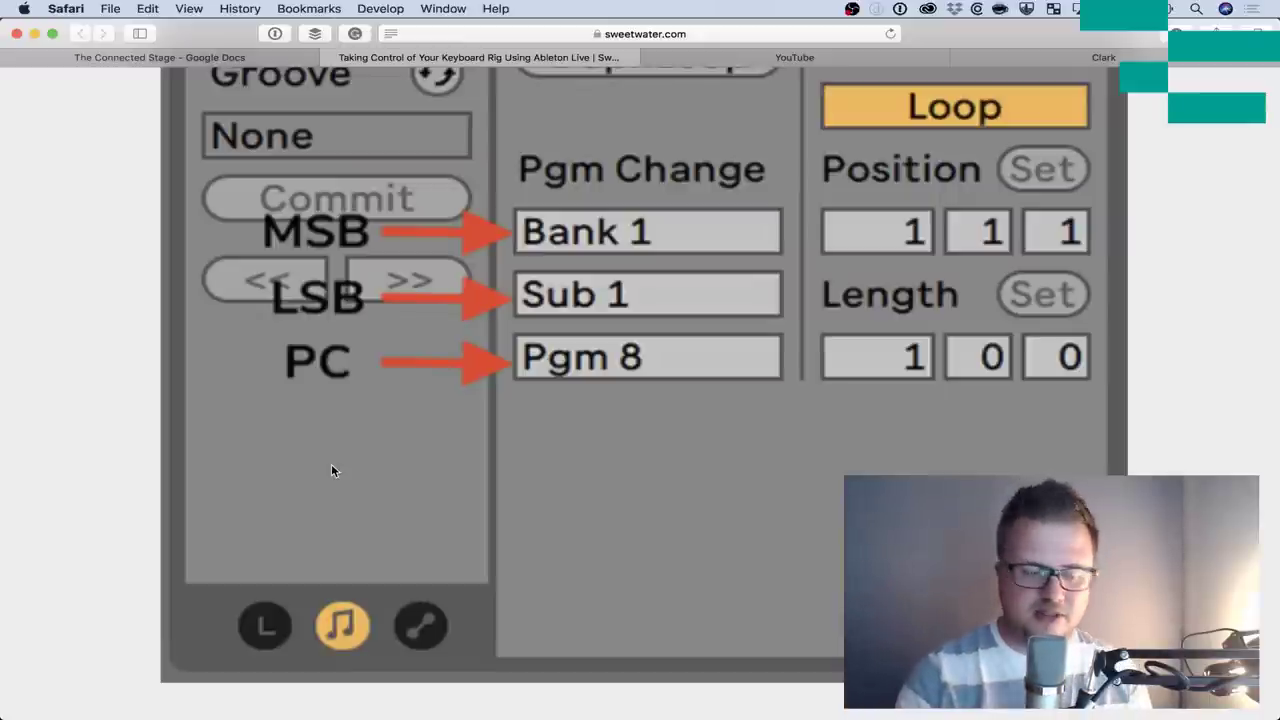
{"action": "key", "text": "super+Tab"}
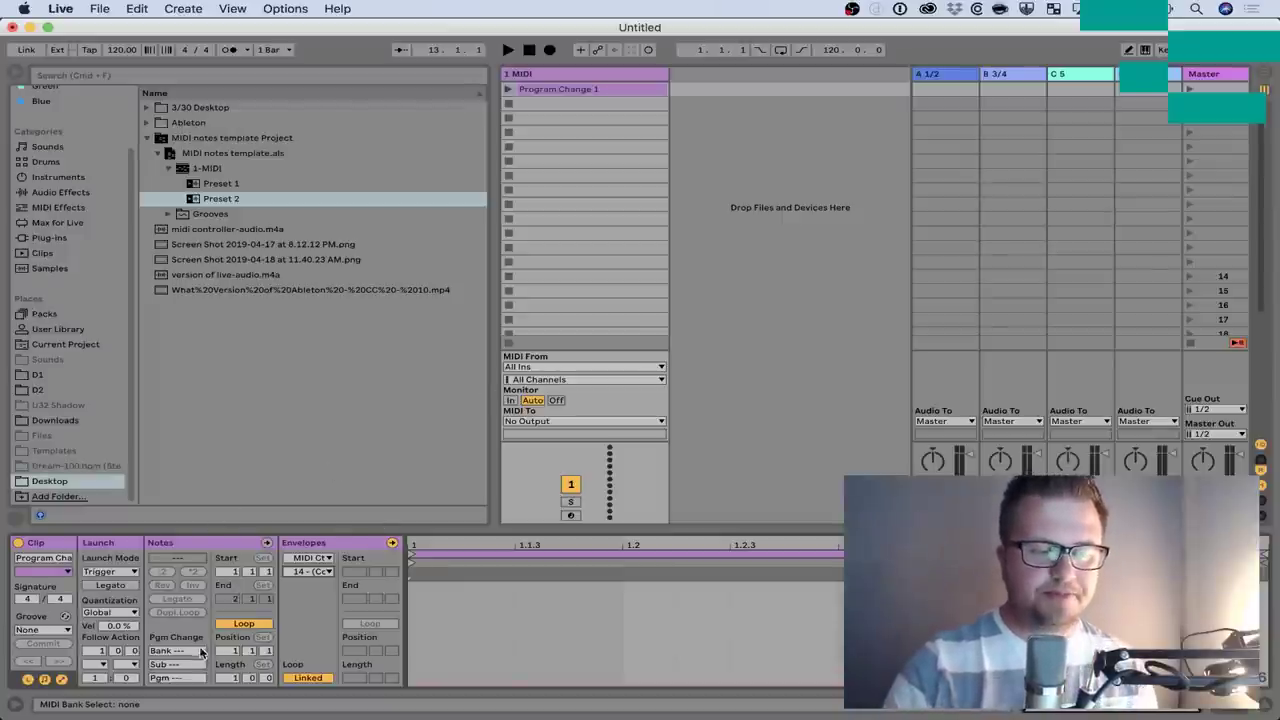
Set the Program Change 1 clip's program change Bank to 32 and Sub to 31
{"action": "type", "text": "32"}
{"action": "key", "text": "Return"}
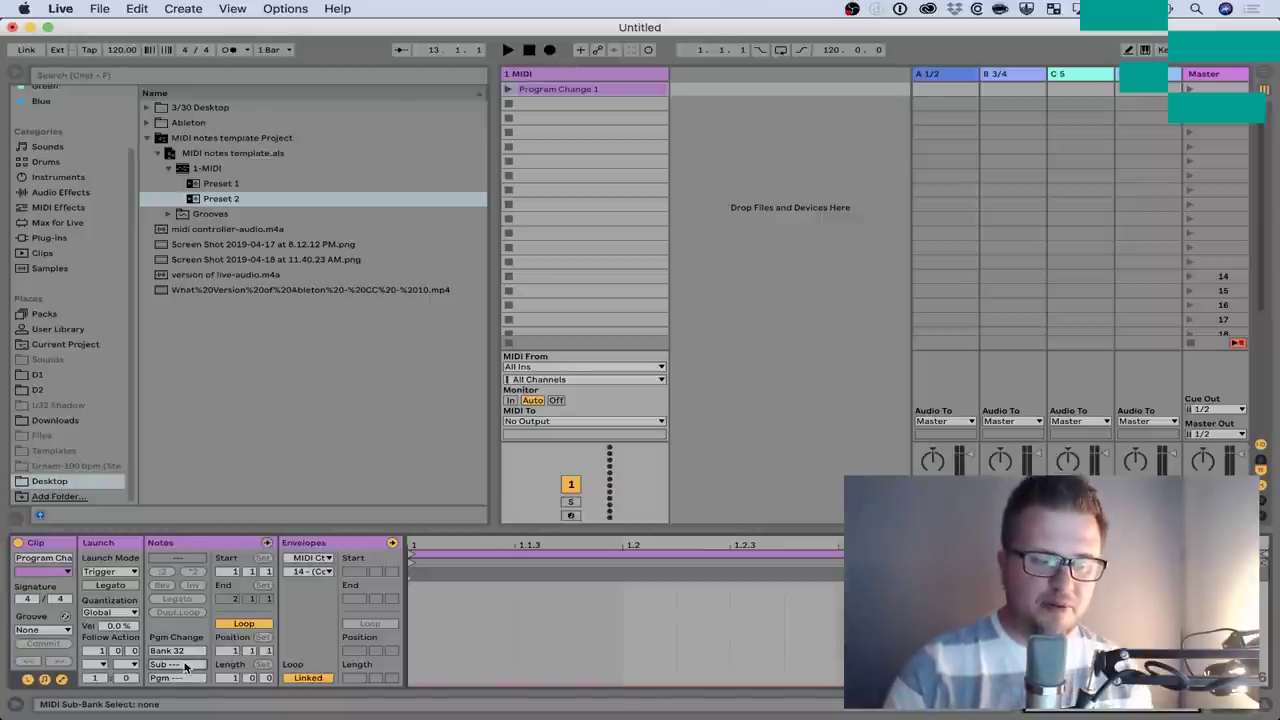
{"action": "type", "text": "31"}
{"action": "key", "text": "Return"}
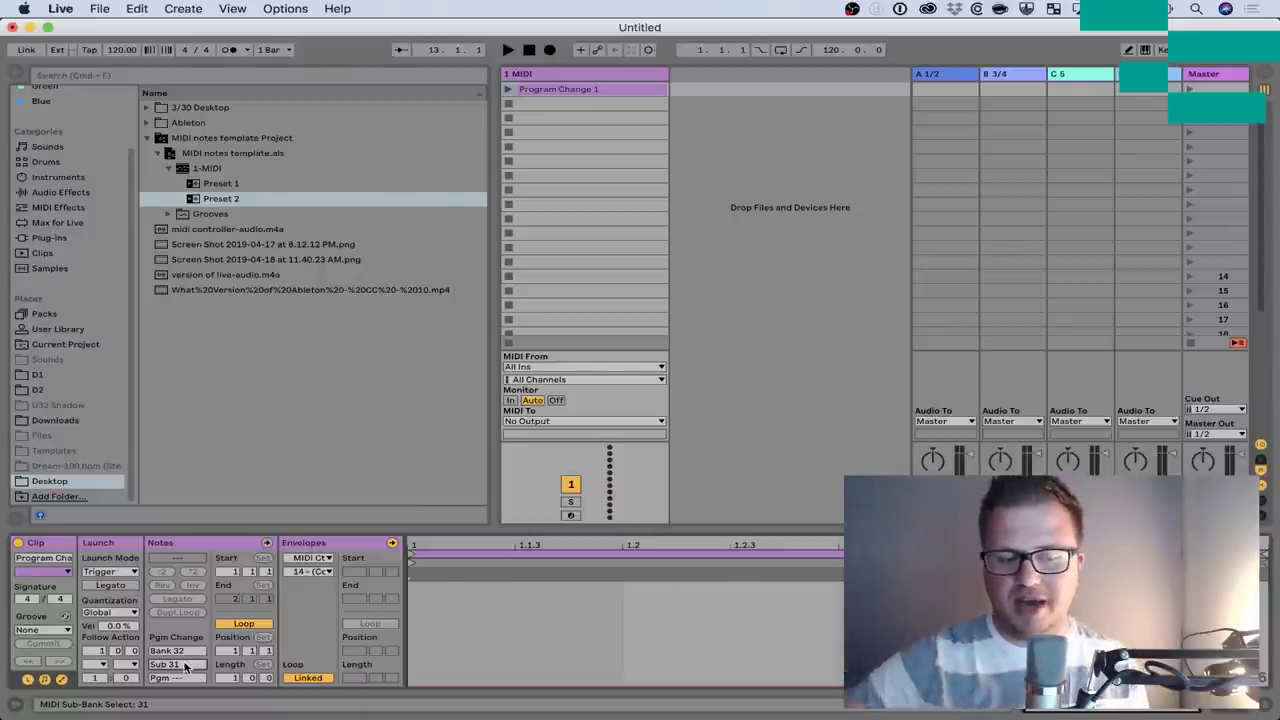
Switch to Safari, review the whole Figure 11 showing the Preset 8 clip's settings, and return to Live
{"action": "key", "text": "super+Tab"}
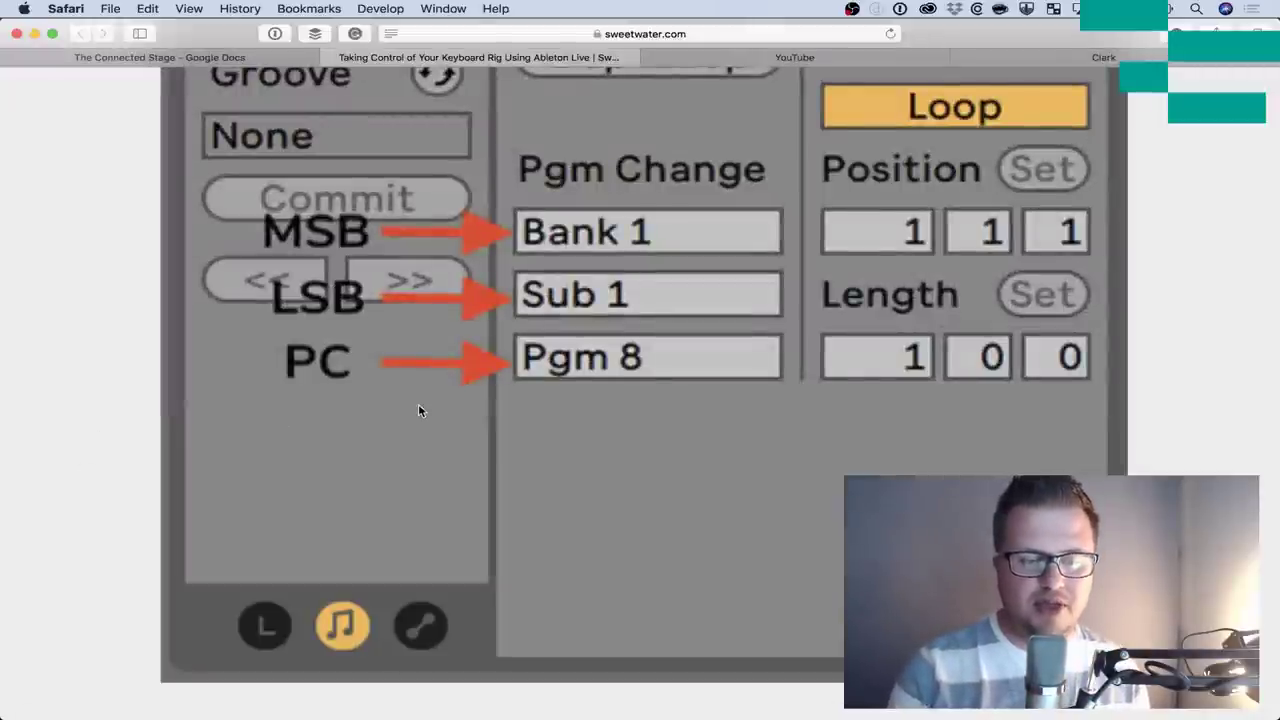
{"action": "scroll", "coordinate": [418, 408], "scroll_direction": "down", "scroll_amount": 3}
{"action": "scroll", "coordinate": [418, 408], "scroll_direction": "down", "scroll_amount": 4}
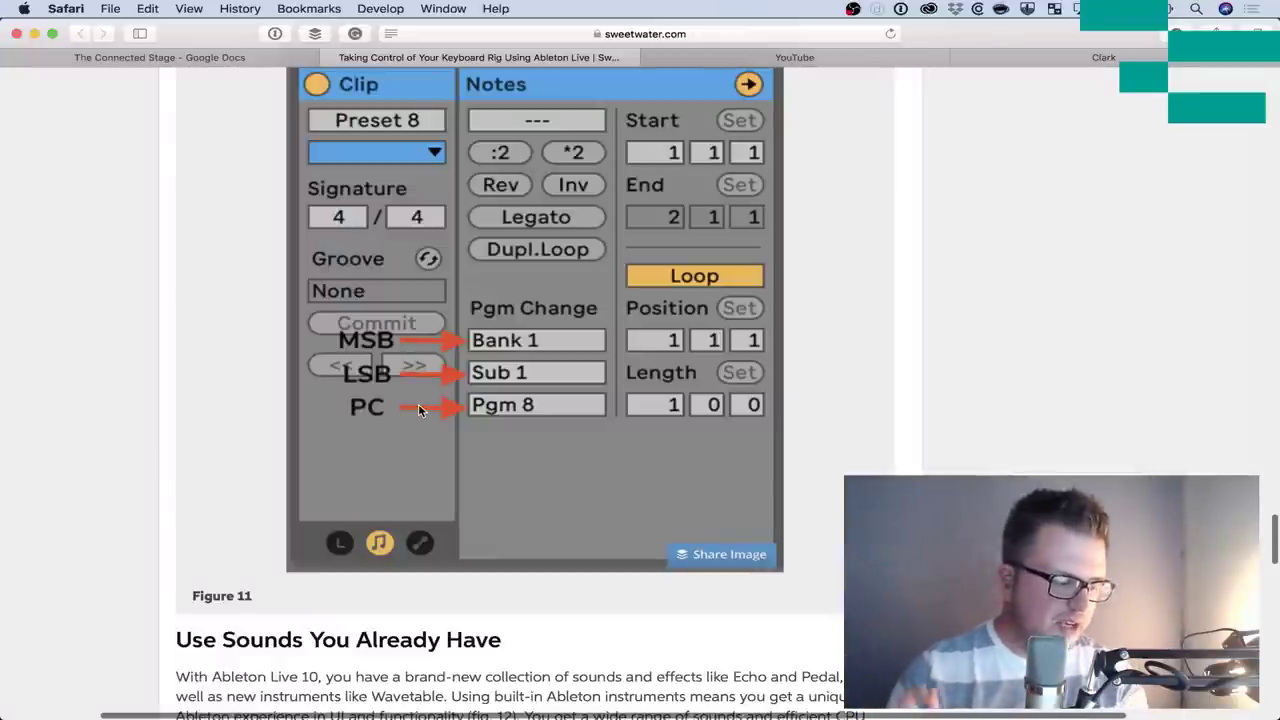
{"action": "key", "text": "super+Tab"}
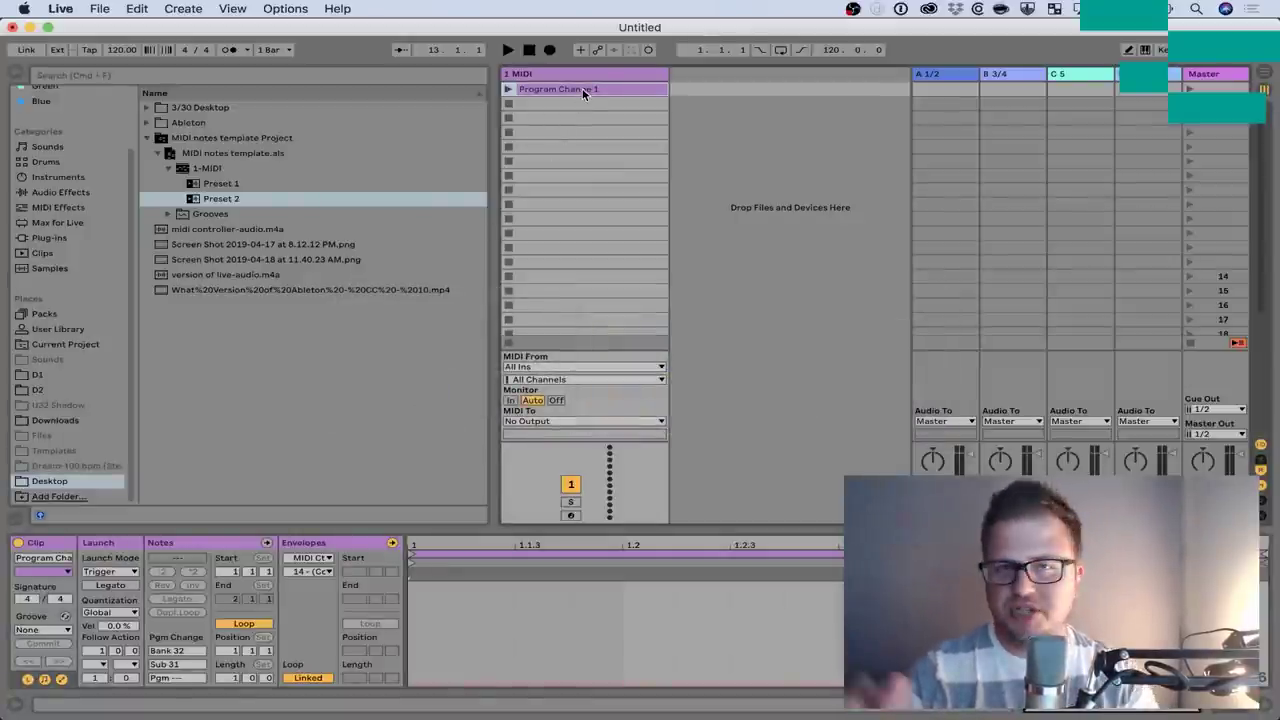
Rename the Program Change 1 clip as Keys Preset 1
{"action": "key", "text": "super+r"}
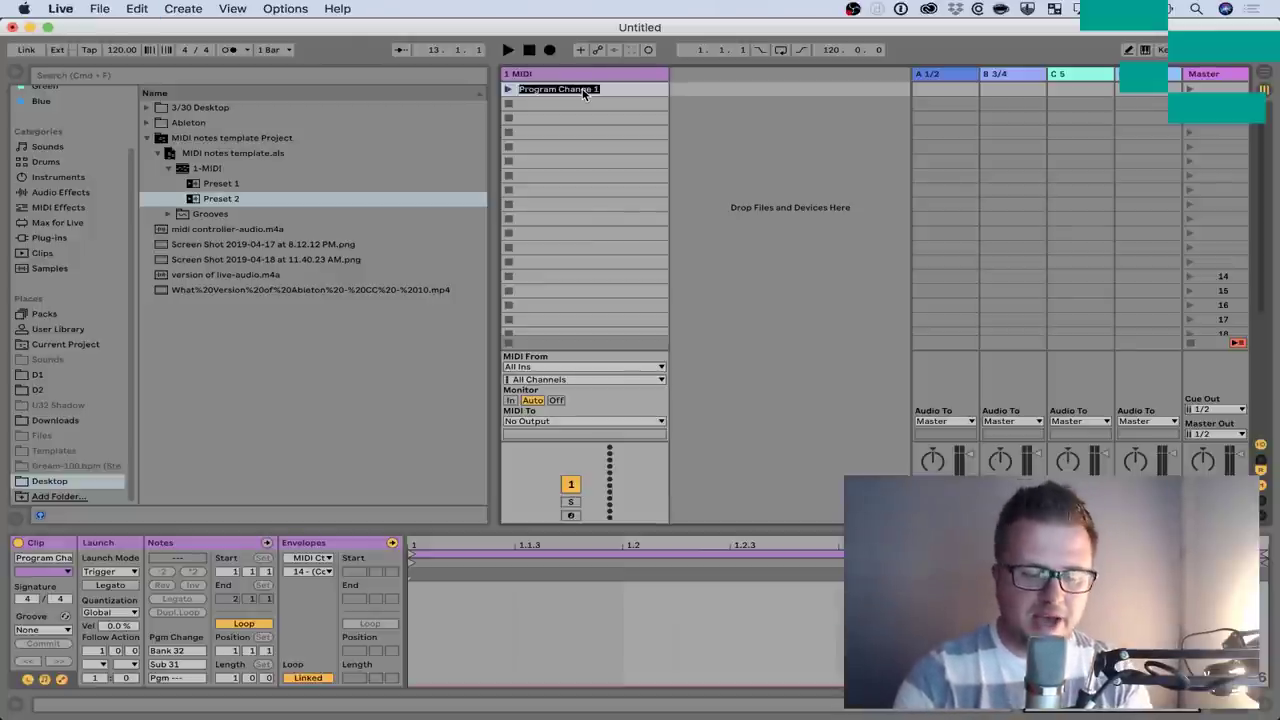
{"action": "type", "text": "Keys Pre"}
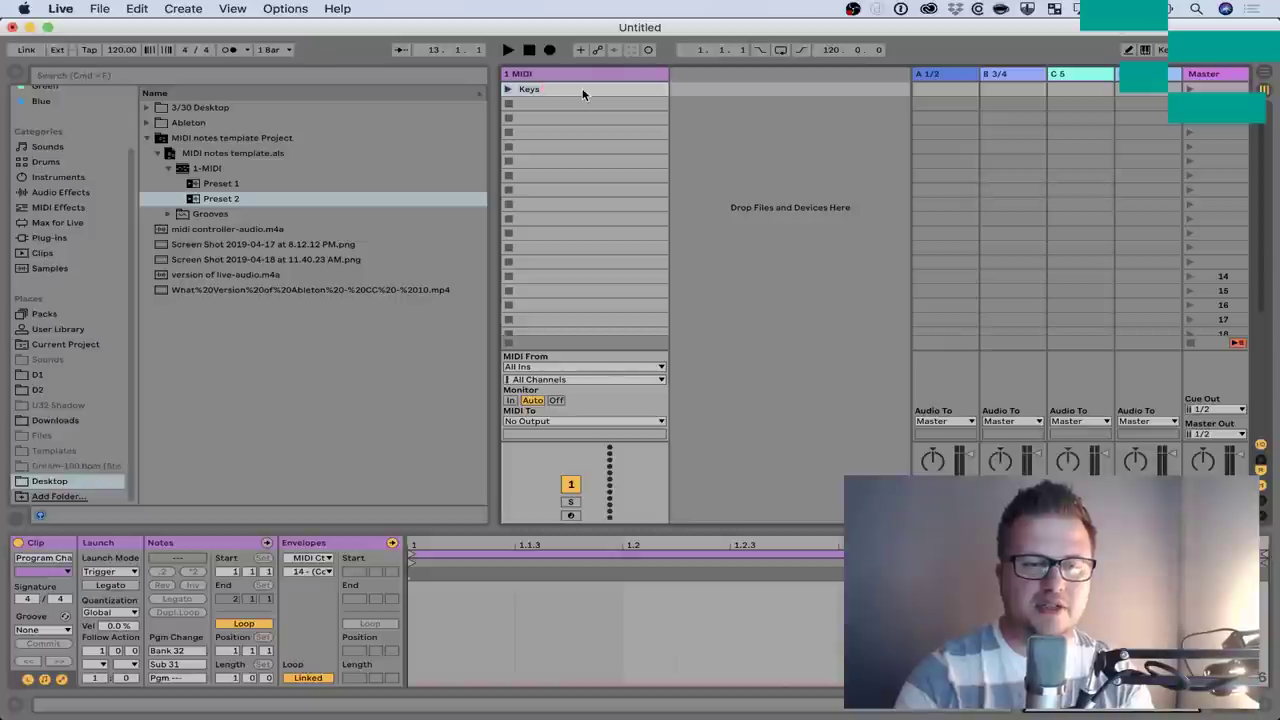
{"action": "type", "text": "set 1"}
{"action": "key", "text": "Return"}
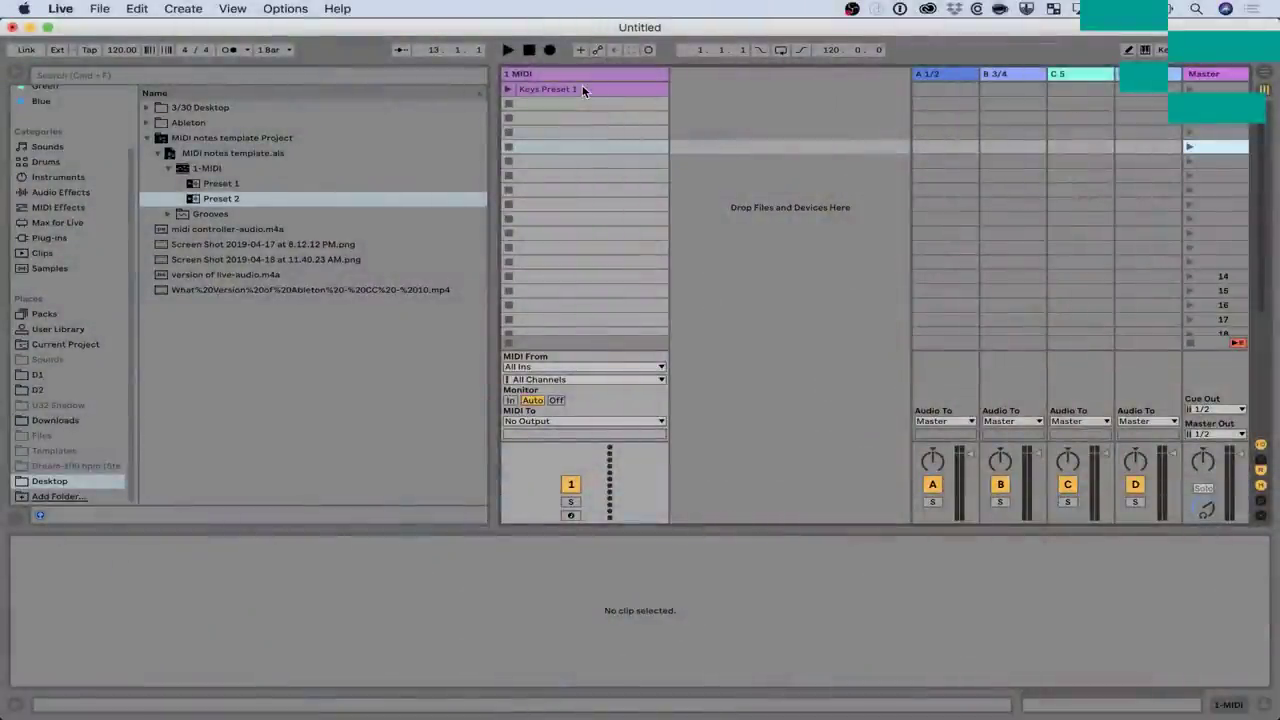
In the MIDI preferences, enable Sync for the iConnectAUDIO4+ (HST1) output and keep its MIDI Clock Type on Song
{"action": "key", "text": "super+comma"}
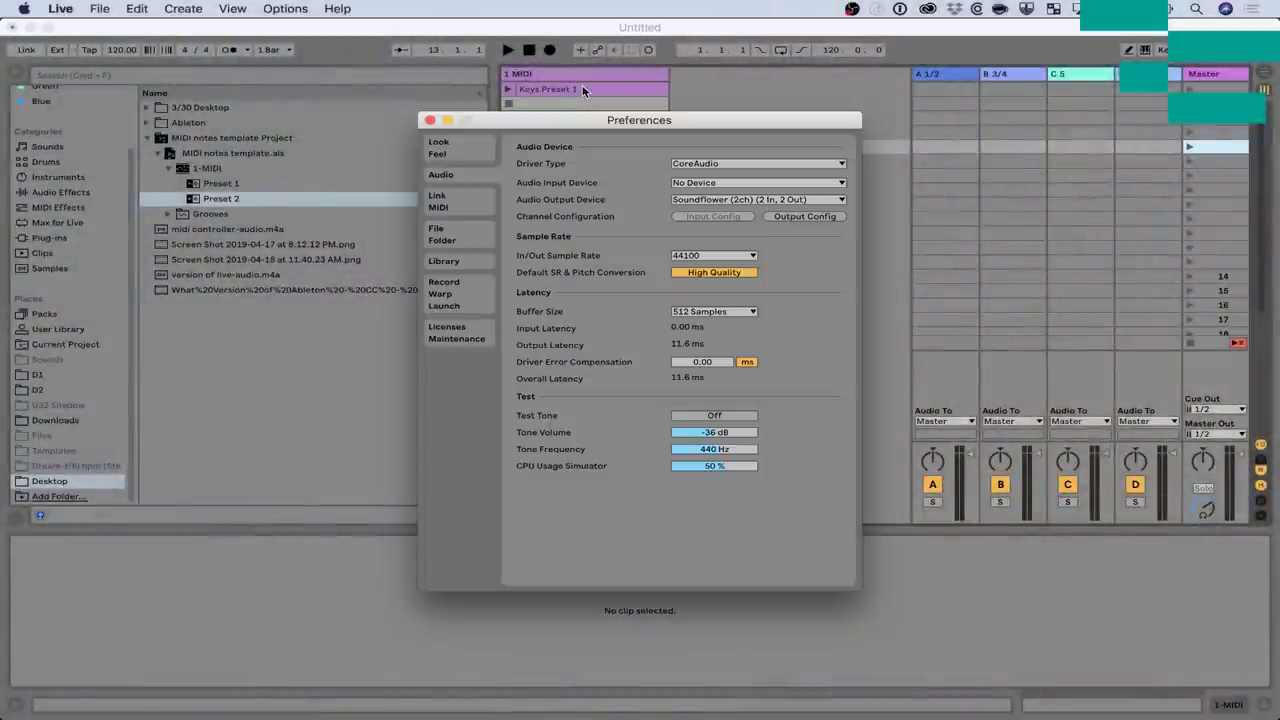
{"action": "left_click", "coordinate": [461, 201]}
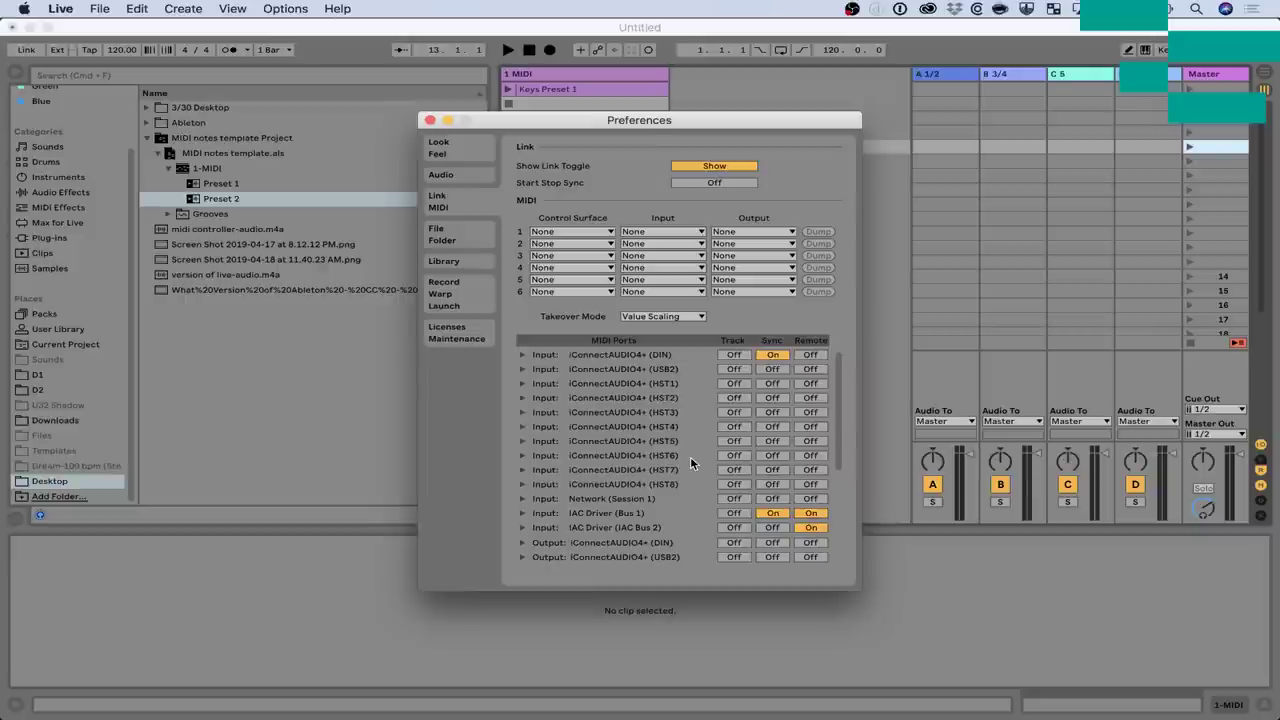
{"action": "scroll", "coordinate": [690, 456], "scroll_direction": "down", "scroll_amount": 5}
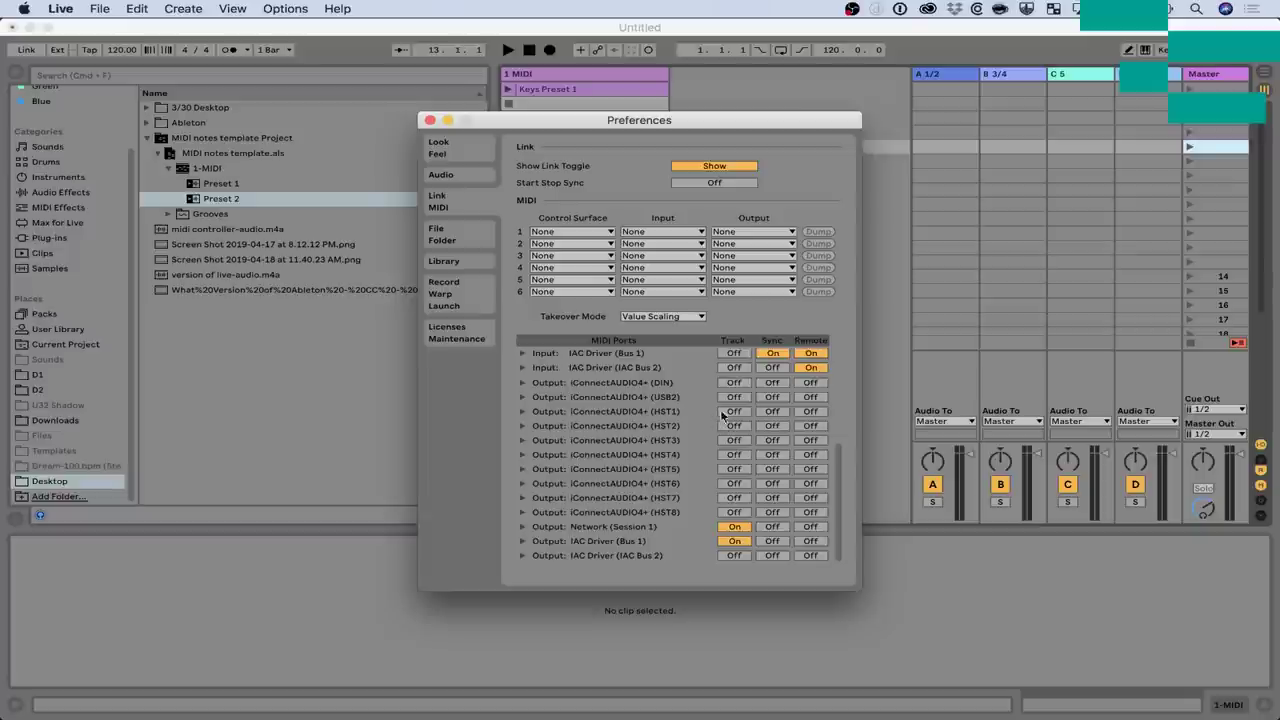
{"action": "left_click", "coordinate": [786, 411]}
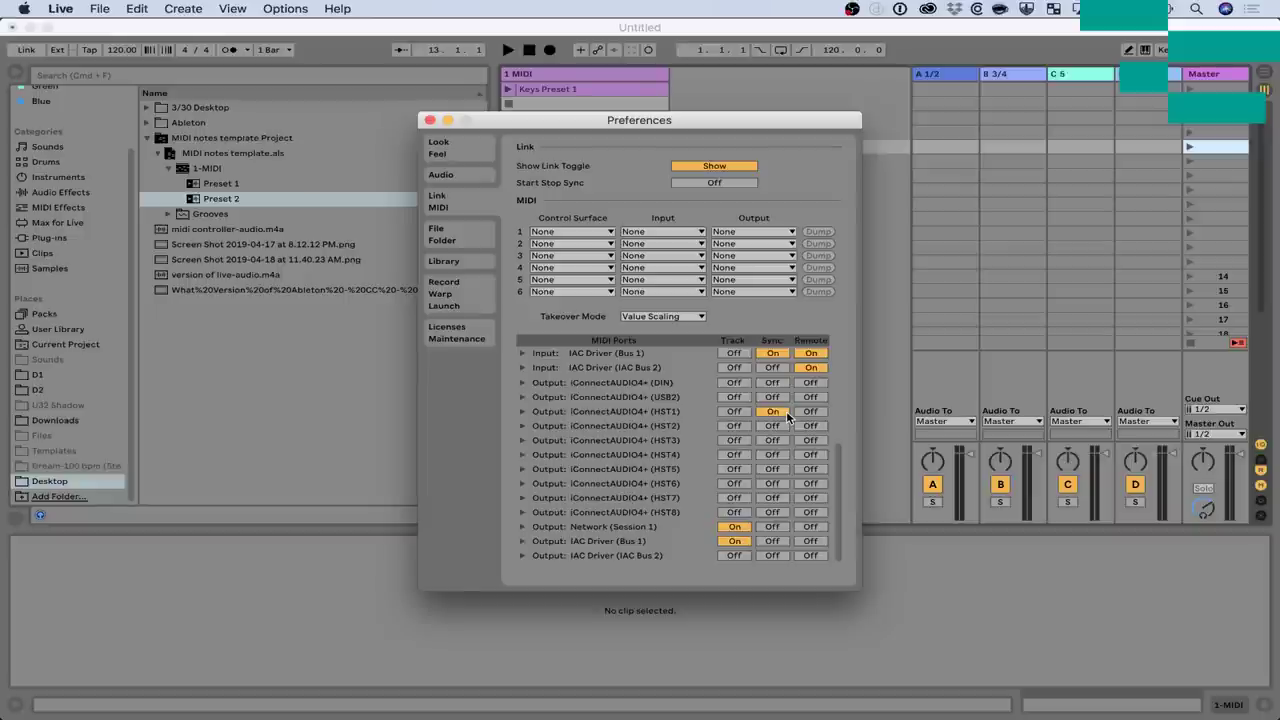
{"action": "left_click", "coordinate": [521, 411]}
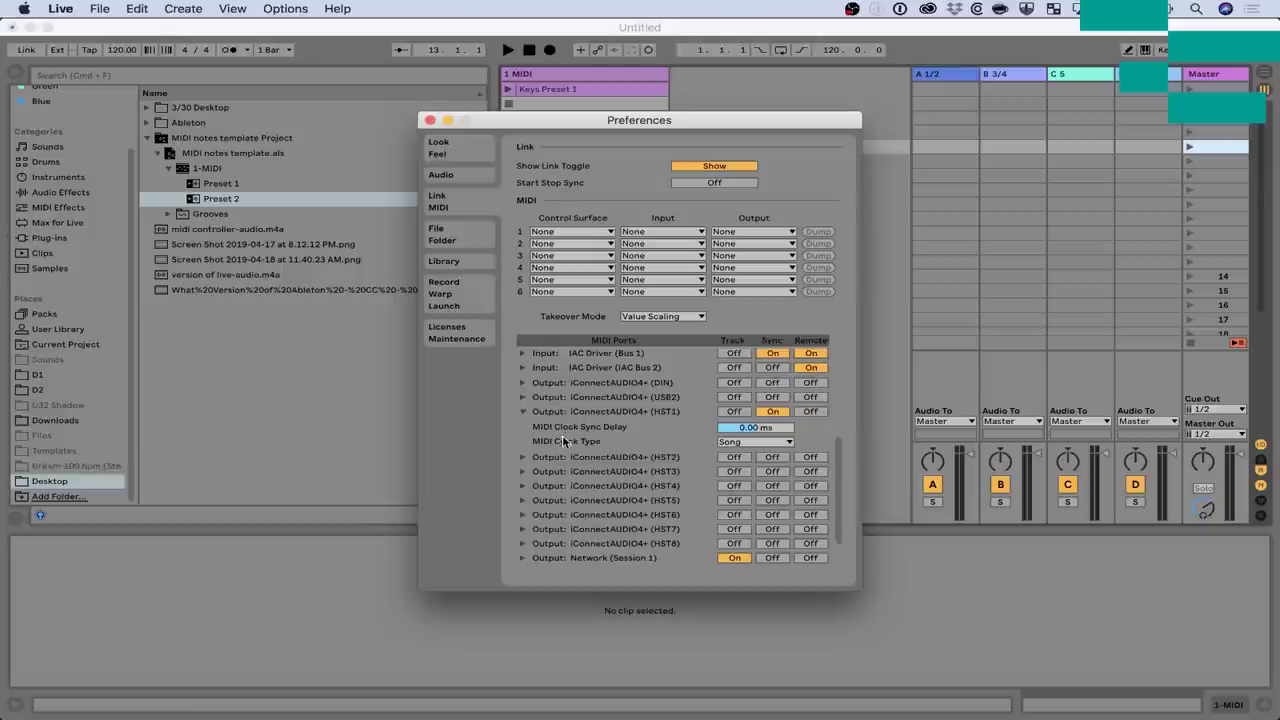
{"action": "left_click", "coordinate": [751, 443]}
{"action": "left_click", "coordinate": [761, 455]}
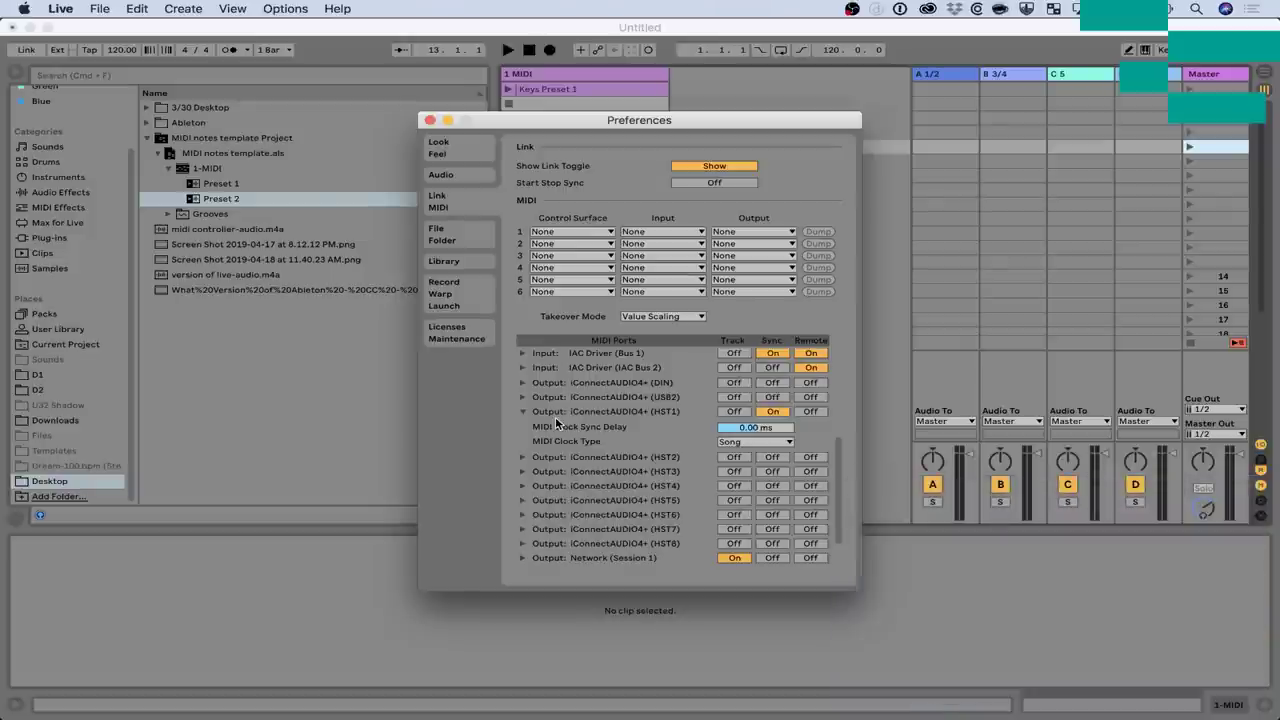
Turn off Sync for the iConnectAUDIO4+ (HST1) output and leave only Remote enabled for it
{"action": "left_click", "coordinate": [781, 413]}
{"action": "left_click", "coordinate": [781, 413]}
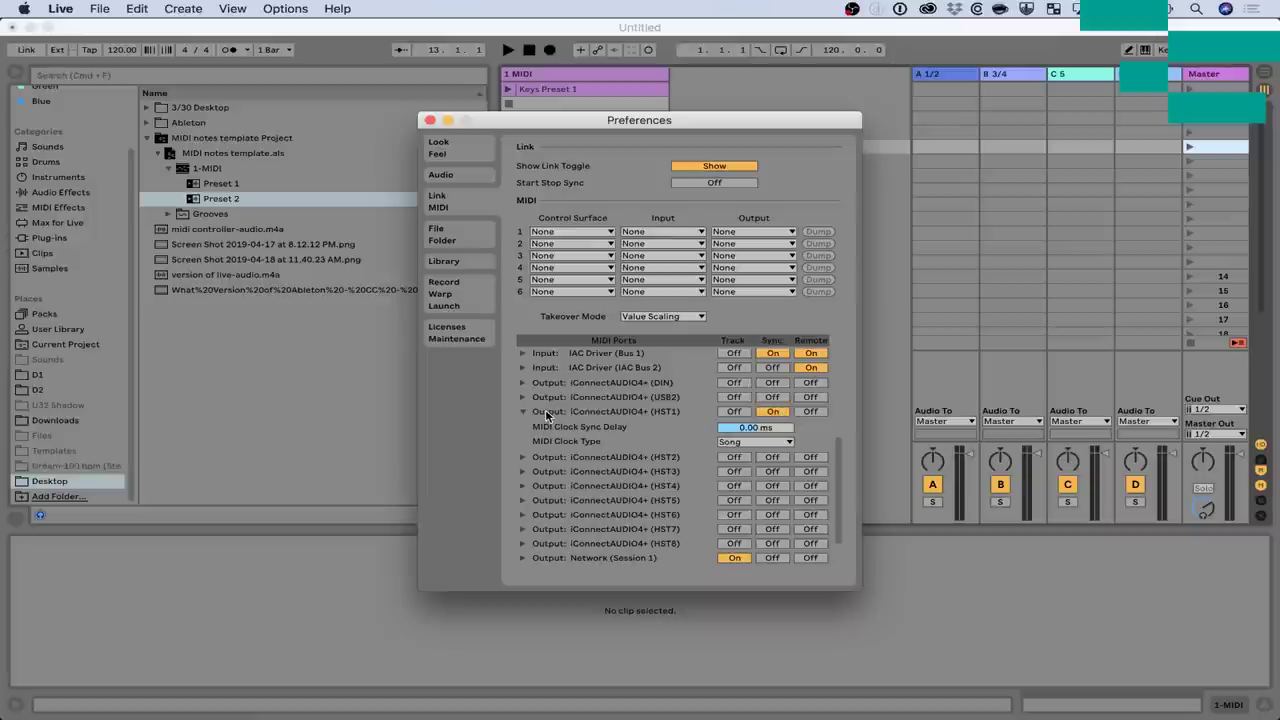
{"action": "left_click", "coordinate": [785, 413]}
{"action": "left_click", "coordinate": [785, 413]}
{"action": "left_click", "coordinate": [784, 413]}
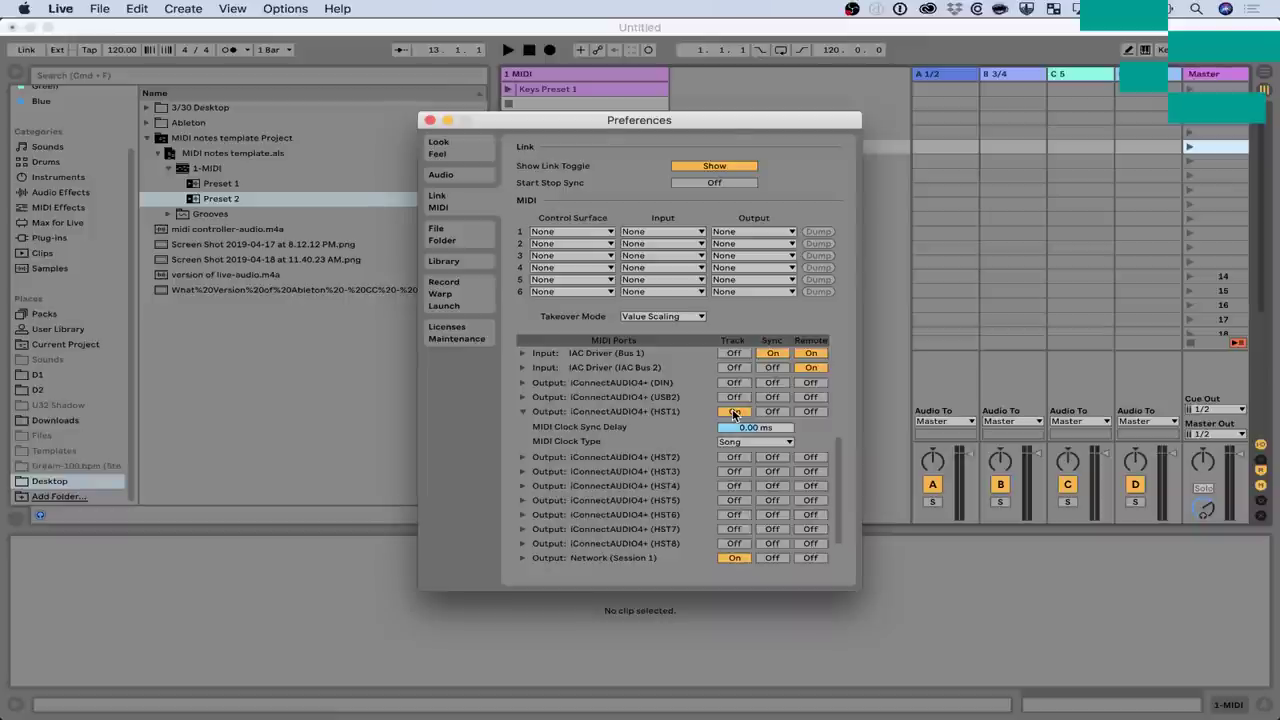
{"action": "left_click", "coordinate": [818, 412]}
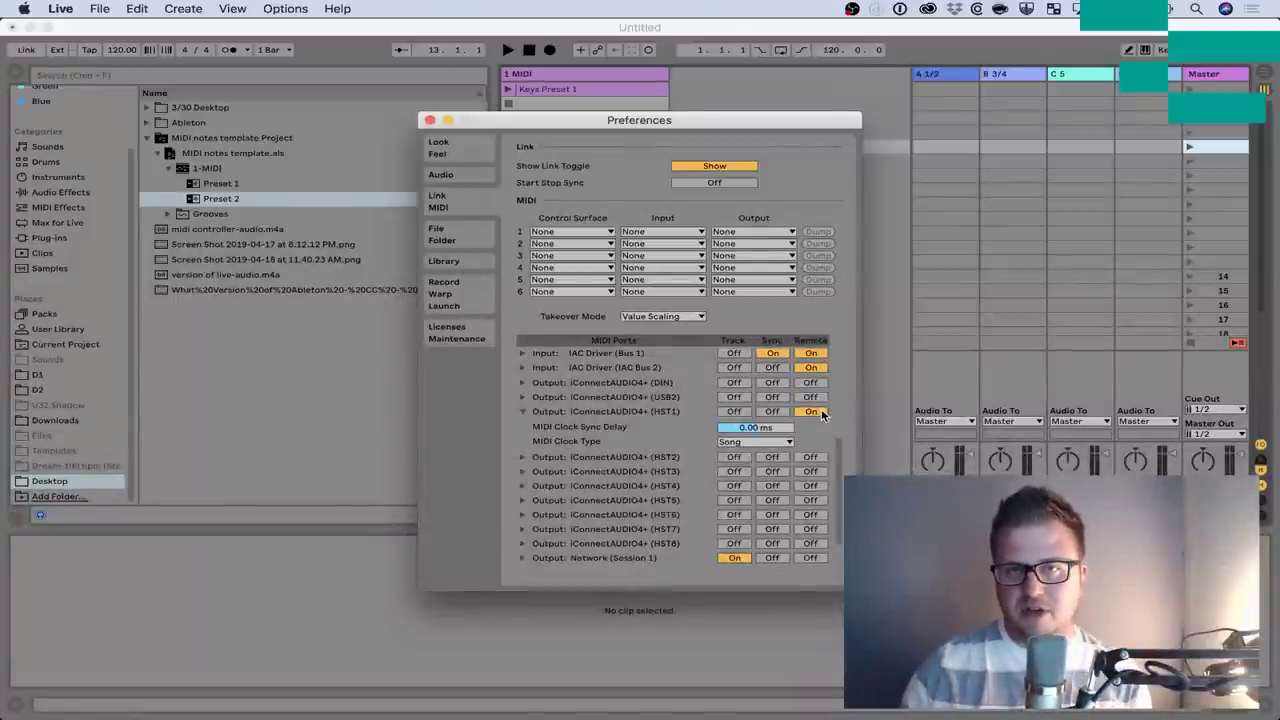
Try Remote and Sync in turn on the iConnectAUDIO4+ (HST6) input, leaving Sync enabled, and close the preferences
{"action": "scroll", "coordinate": [820, 415], "scroll_direction": "up", "scroll_amount": 4}
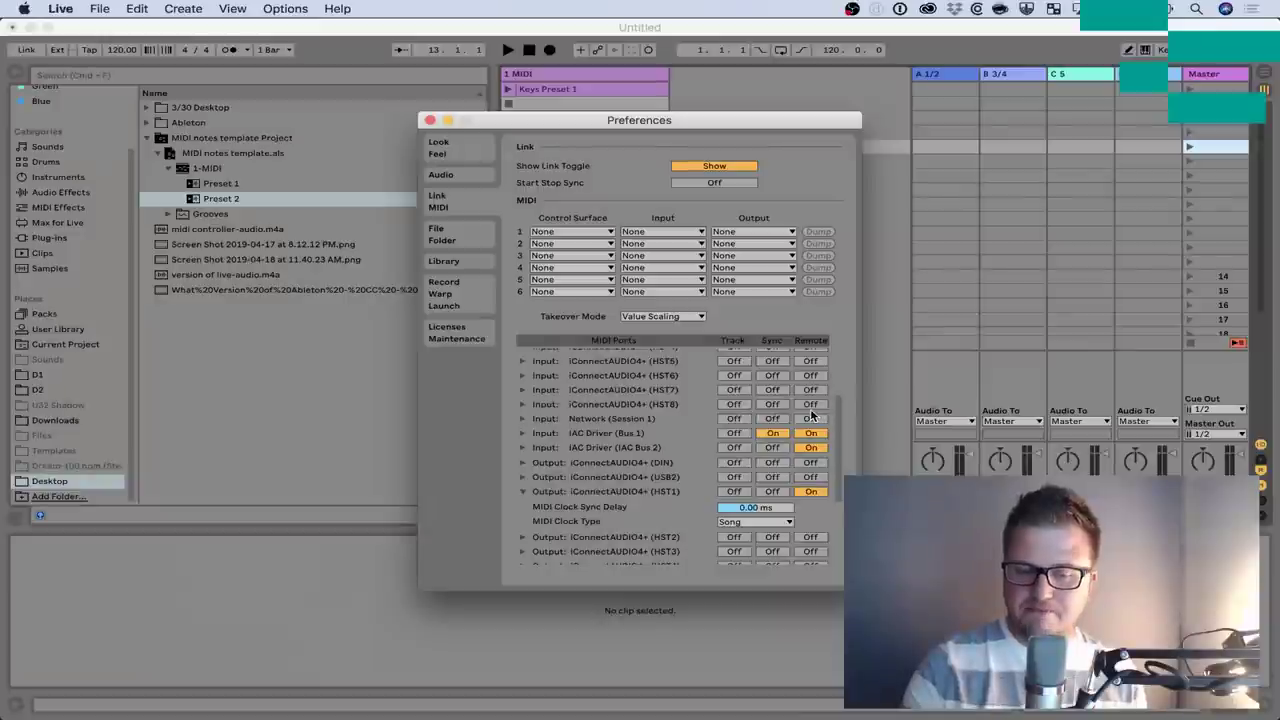
{"action": "left_click", "coordinate": [811, 392]}
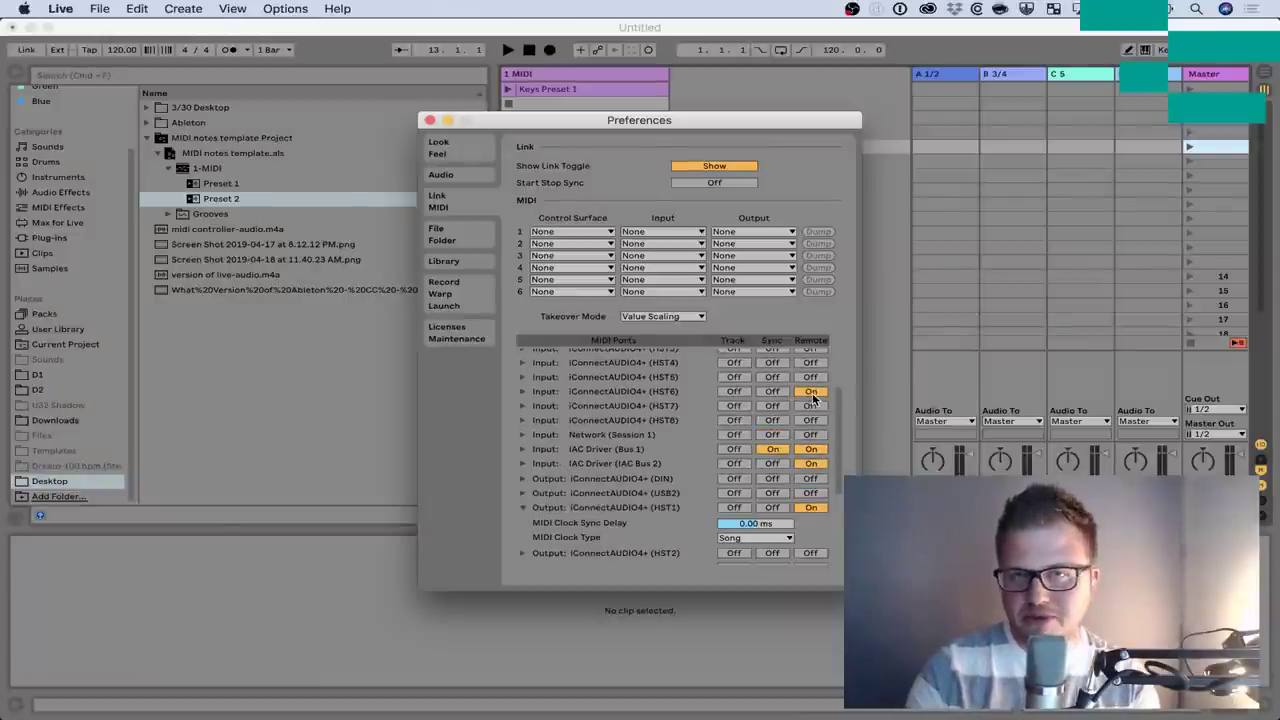
{"action": "left_click", "coordinate": [812, 397]}
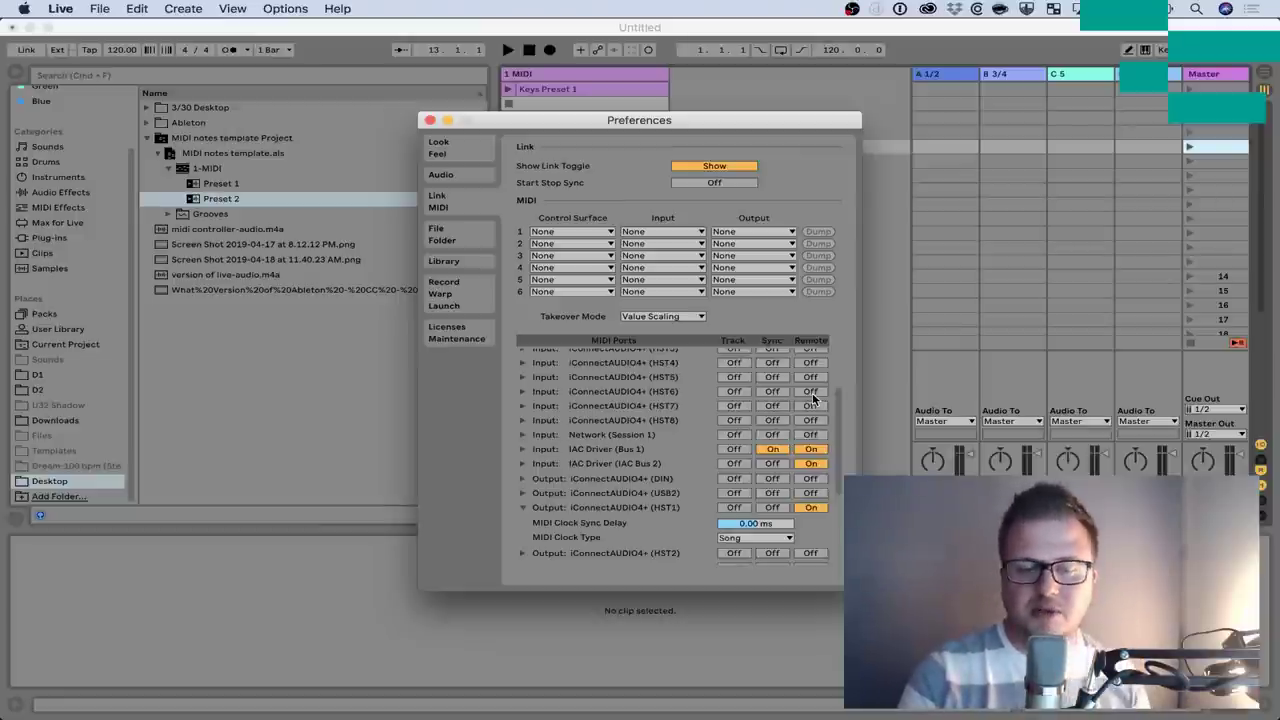
{"action": "left_click", "coordinate": [773, 392]}
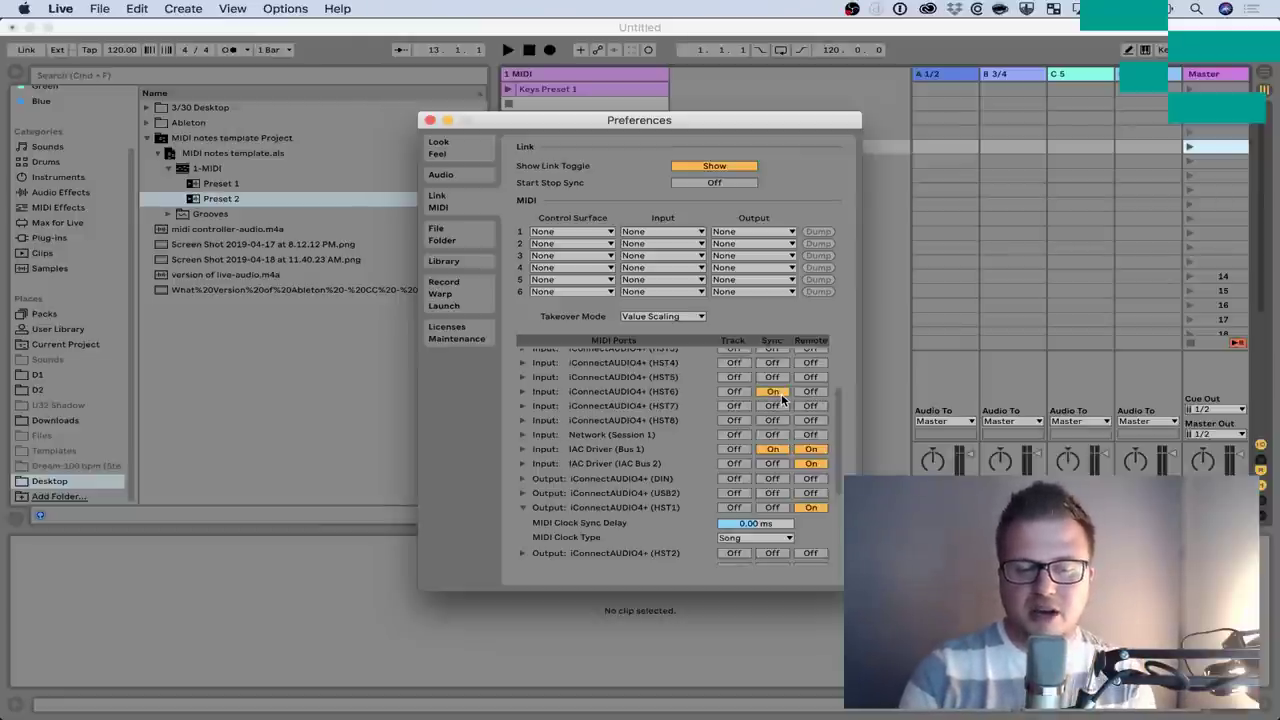
{"action": "left_click", "coordinate": [430, 120]}
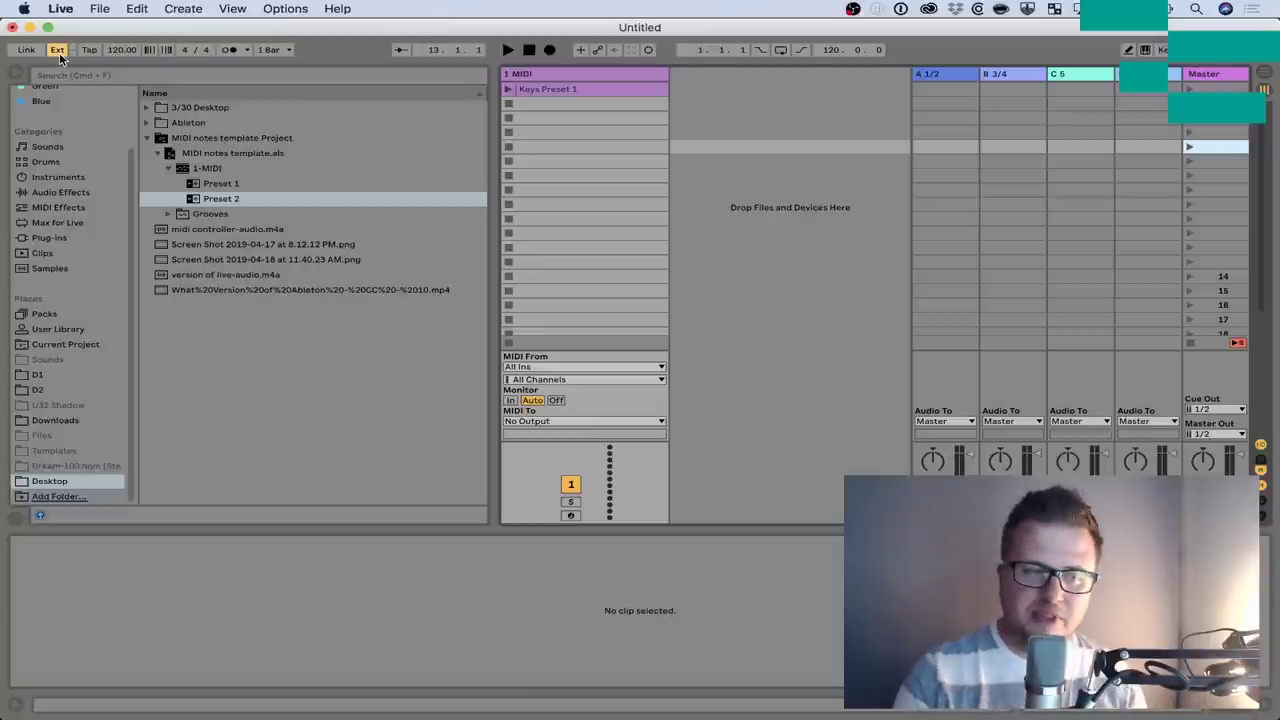
Reopen the MIDI preferences, turn off Sync for the iConnectAUDIO4+ HST6 and DIN inputs, and close the preferences after reviewing the outputs
{"action": "key", "text": "super+comma"}
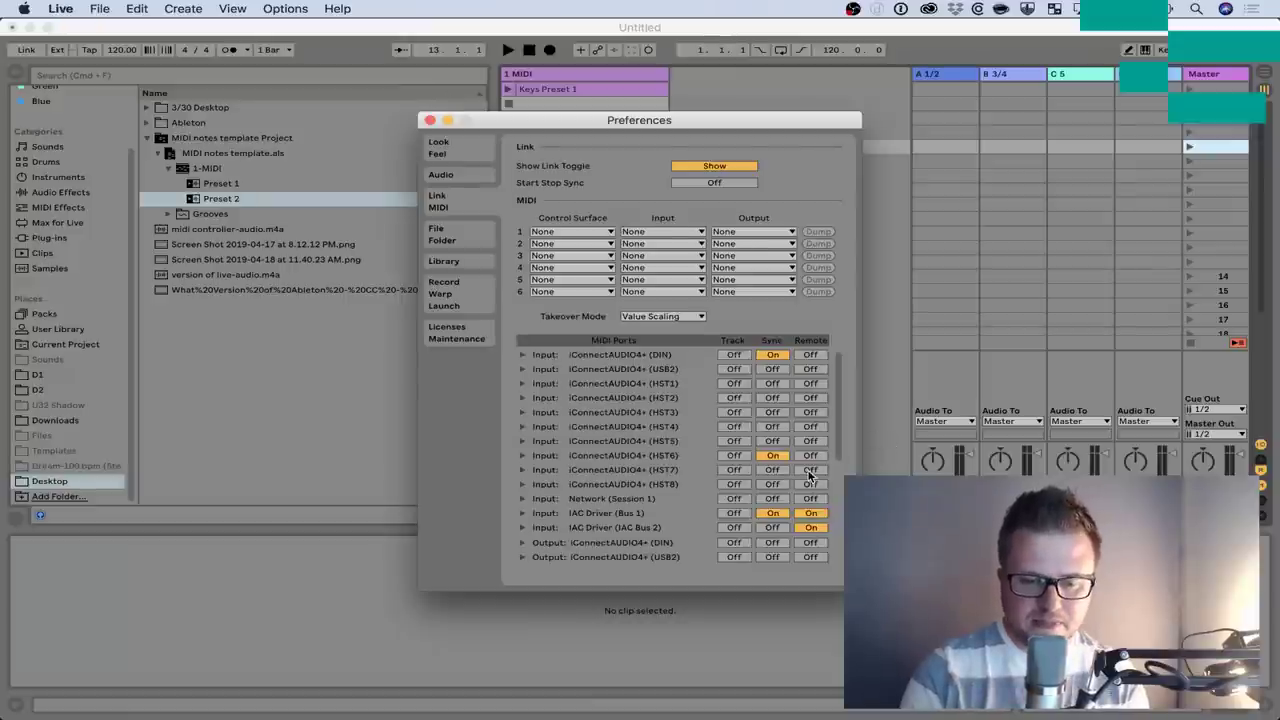
{"action": "left_click", "coordinate": [773, 455]}
{"action": "left_click", "coordinate": [774, 355]}
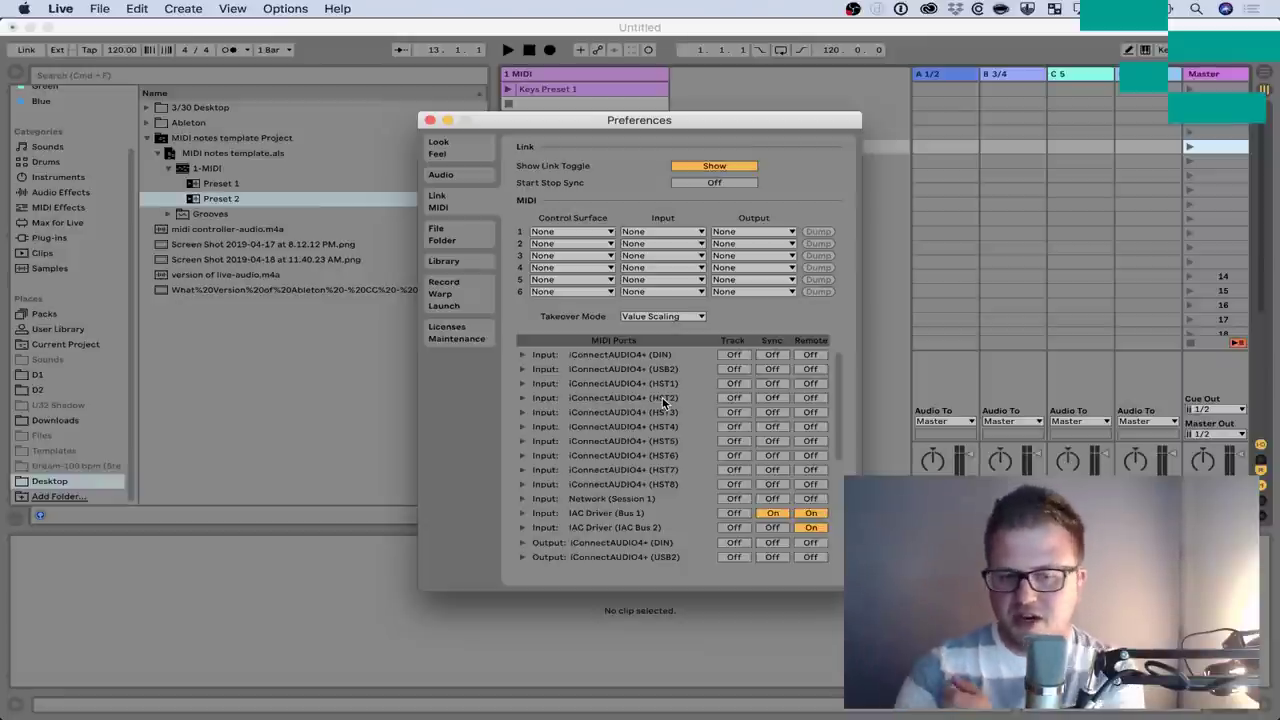
{"action": "scroll", "coordinate": [664, 430], "scroll_direction": "down", "scroll_amount": 5}
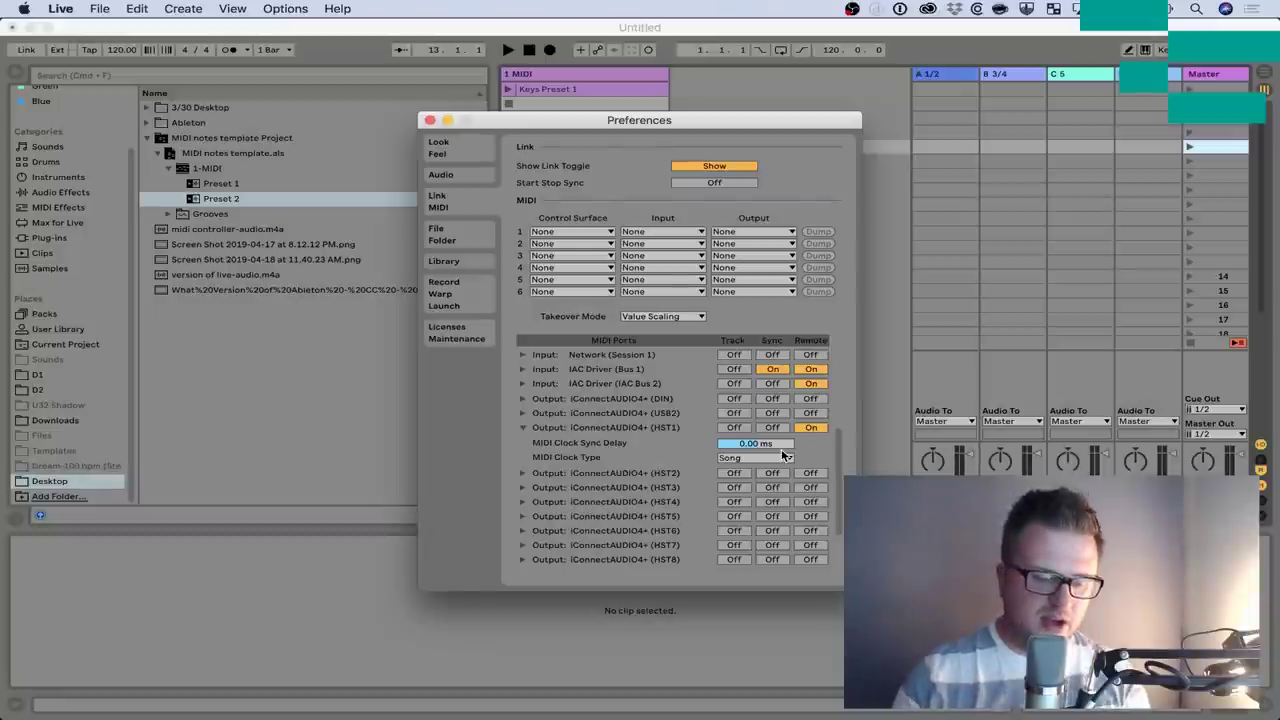
{"action": "key", "text": "Escape"}
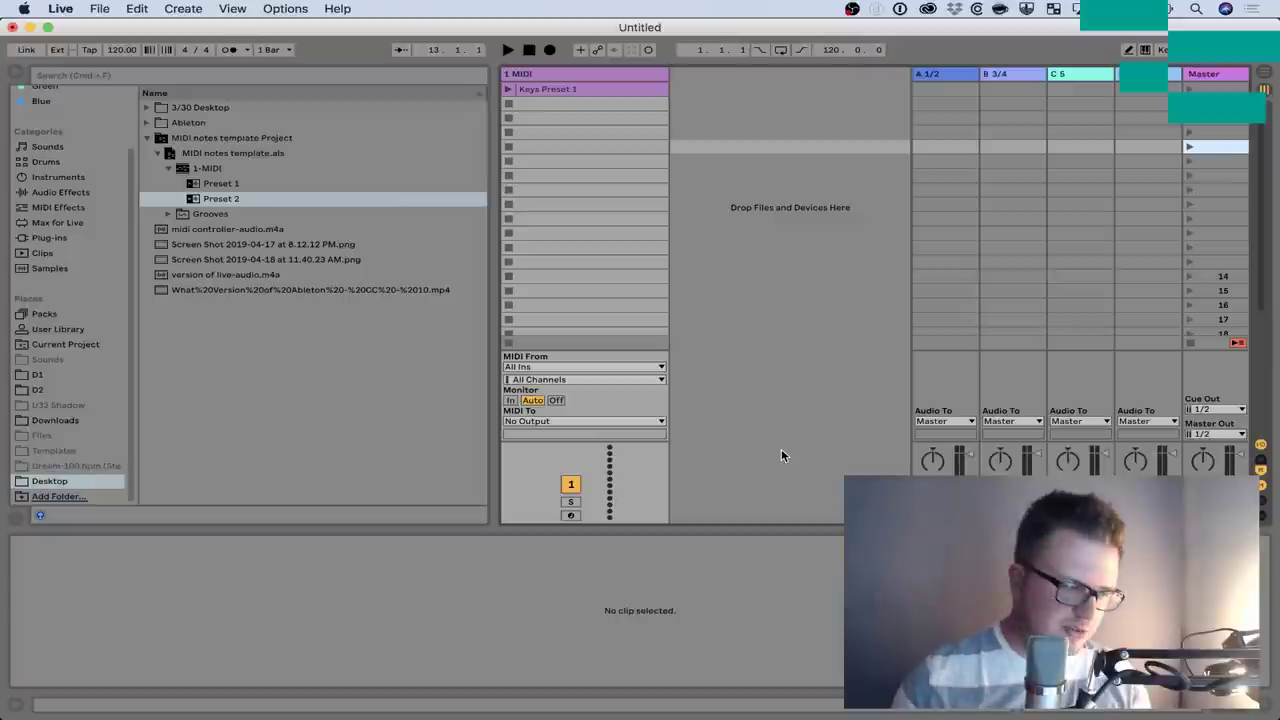
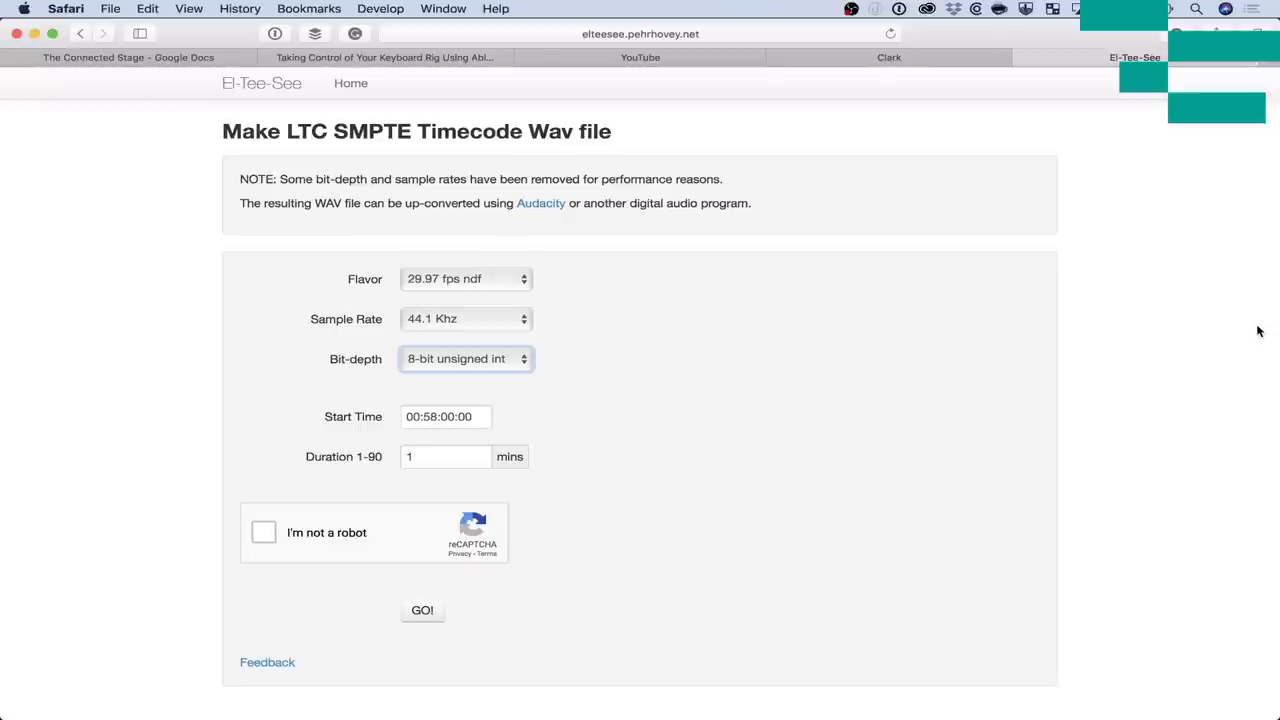
Switch from Safari to Live and search the computer for "ltc" to find a timecode audio file
{"action": "key", "text": "super+Tab"}
{"action": "key", "text": "super+Tab"}
{"action": "key", "text": "super+shift+Tab"}
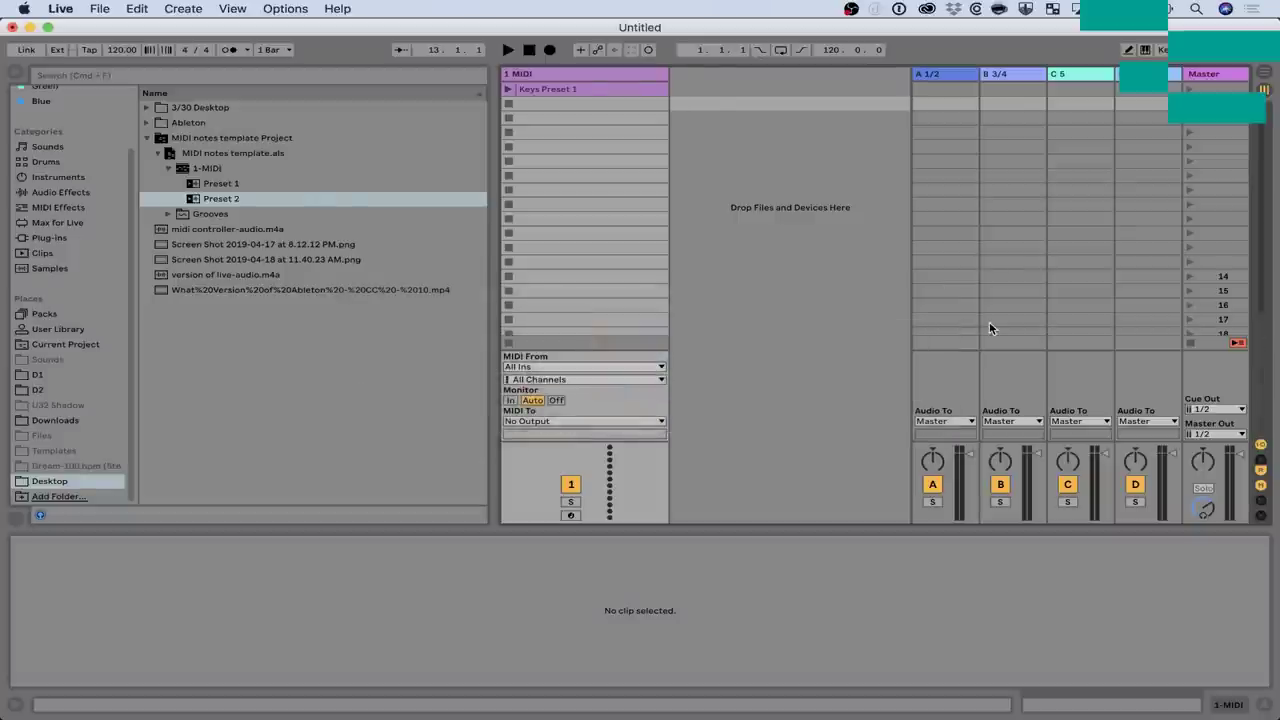
{"action": "key", "text": "super+space"}
{"action": "type", "text": "tc"}
{"action": "key", "text": "BackSpace"}
{"action": "key", "text": "BackSpace"}
{"action": "type", "text": "ltc"}
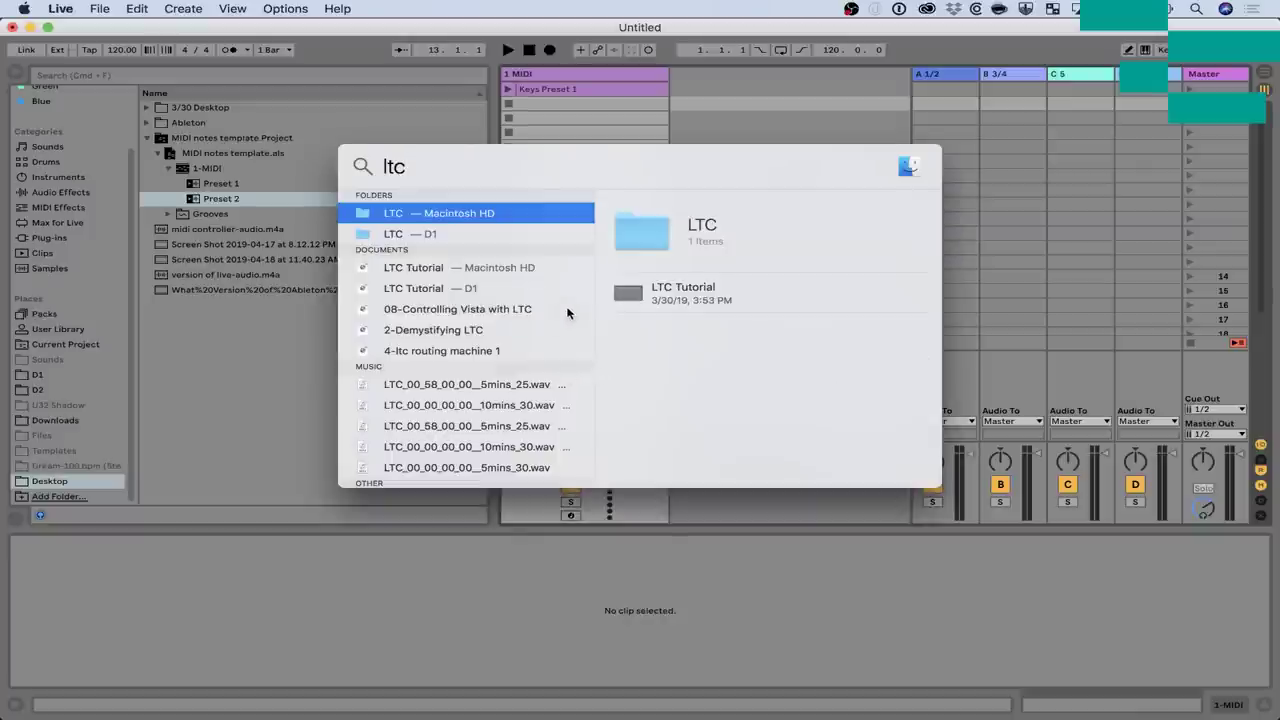
Try to place the LTC timecode wav in the MIDI track's second clip slot, cancelling the audio-to-MIDI conversion
{"action": "key", "text": "super+Tab"}
{"action": "key", "text": "super+Tab"}
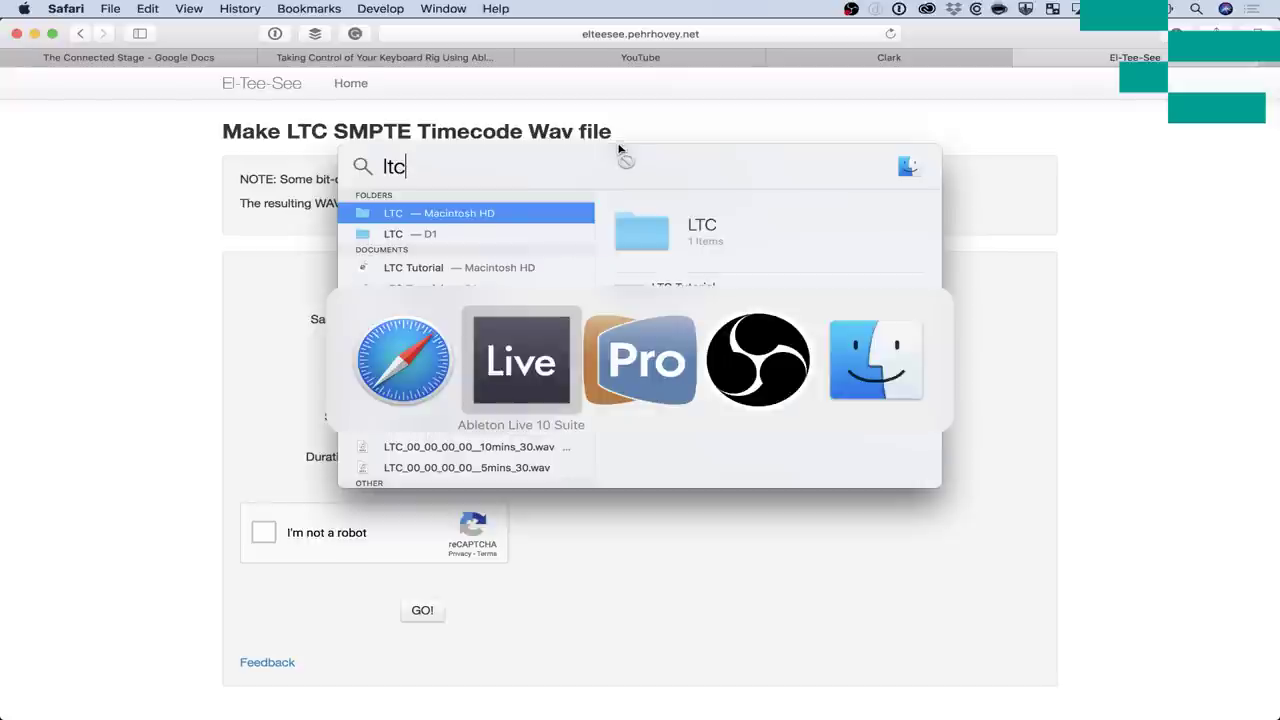
{"action": "left_click_drag", "start_coordinate": [618, 148], "coordinate": [587, 104]}
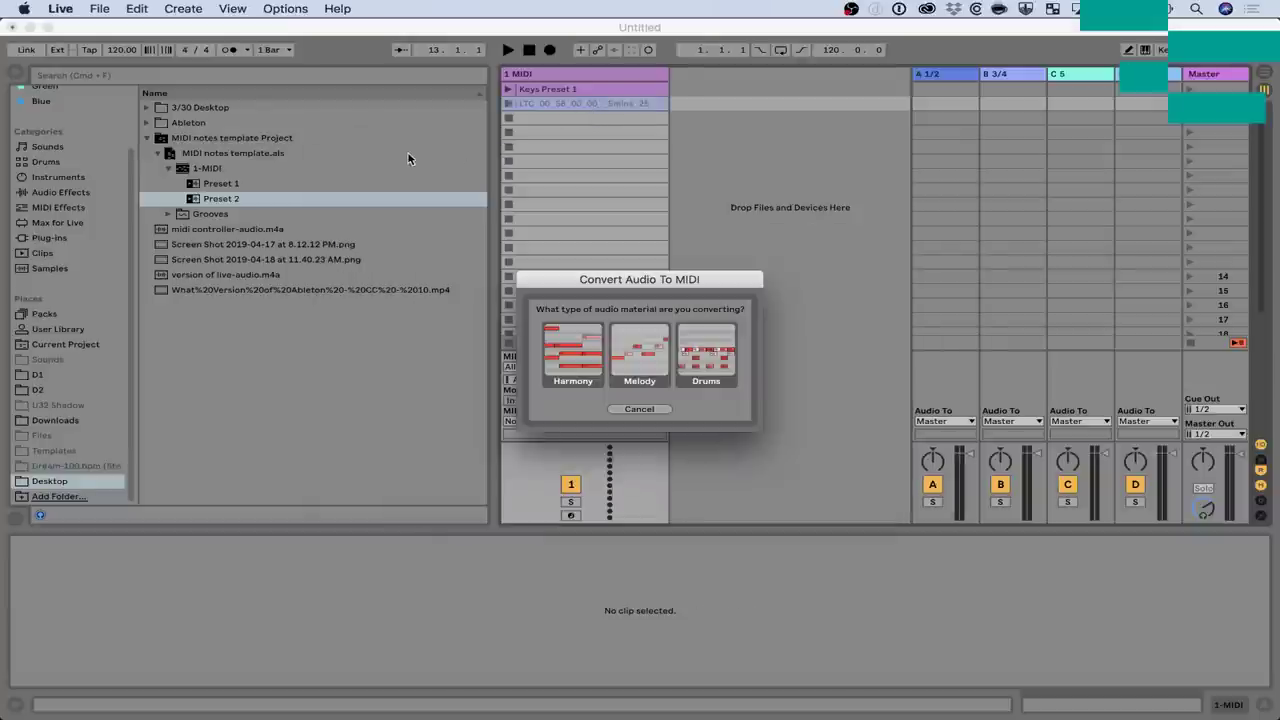
{"action": "left_click", "coordinate": [628, 409]}
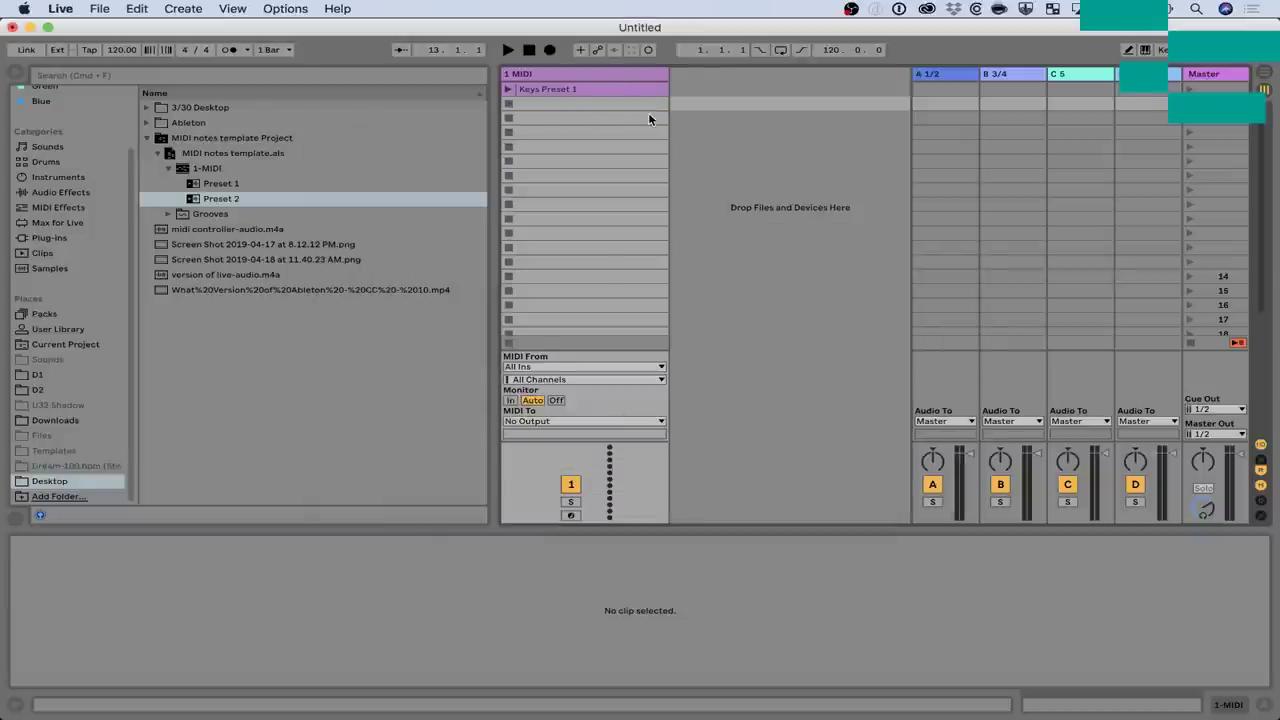
Bring back the "ltc" search and load LTC_00_58_00_00__5mins_25.wav as the first clip on a new audio track
{"action": "key", "text": "super+Tab"}
{"action": "key", "text": "super+Tab"}
{"action": "key", "text": "super+space"}
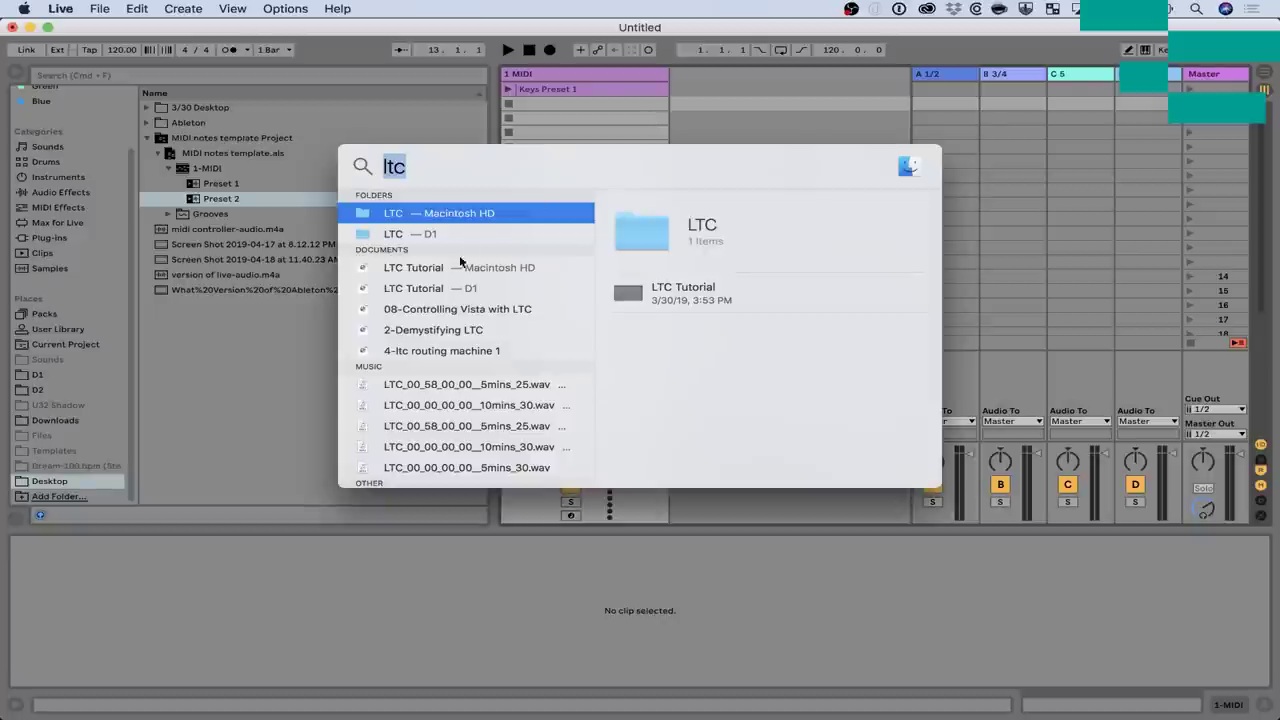
{"action": "left_click_drag", "start_coordinate": [355, 387], "coordinate": [691, 87]}
{"action": "key", "text": "Escape"}
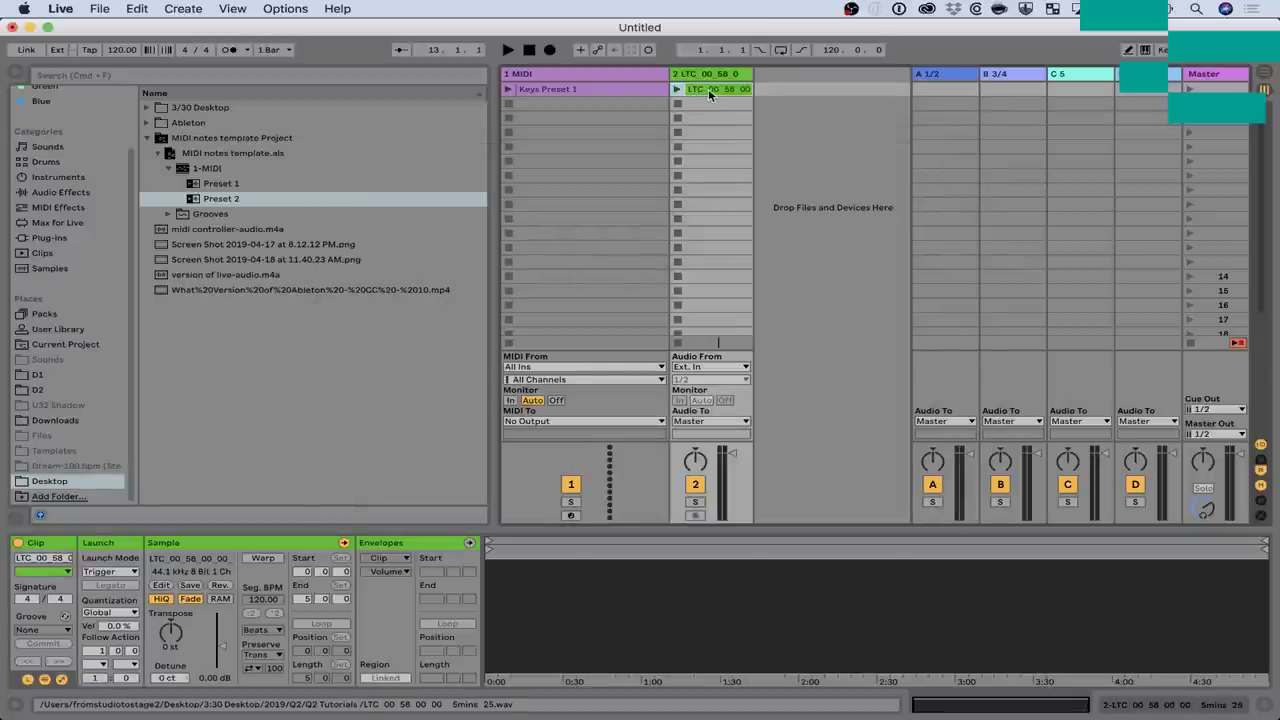
Lower the LTC track's volume to about -24 dB, play the timecode clip and readjust the volume while listening
{"action": "left_click_drag", "start_coordinate": [733, 453], "coordinate": [733, 484]}
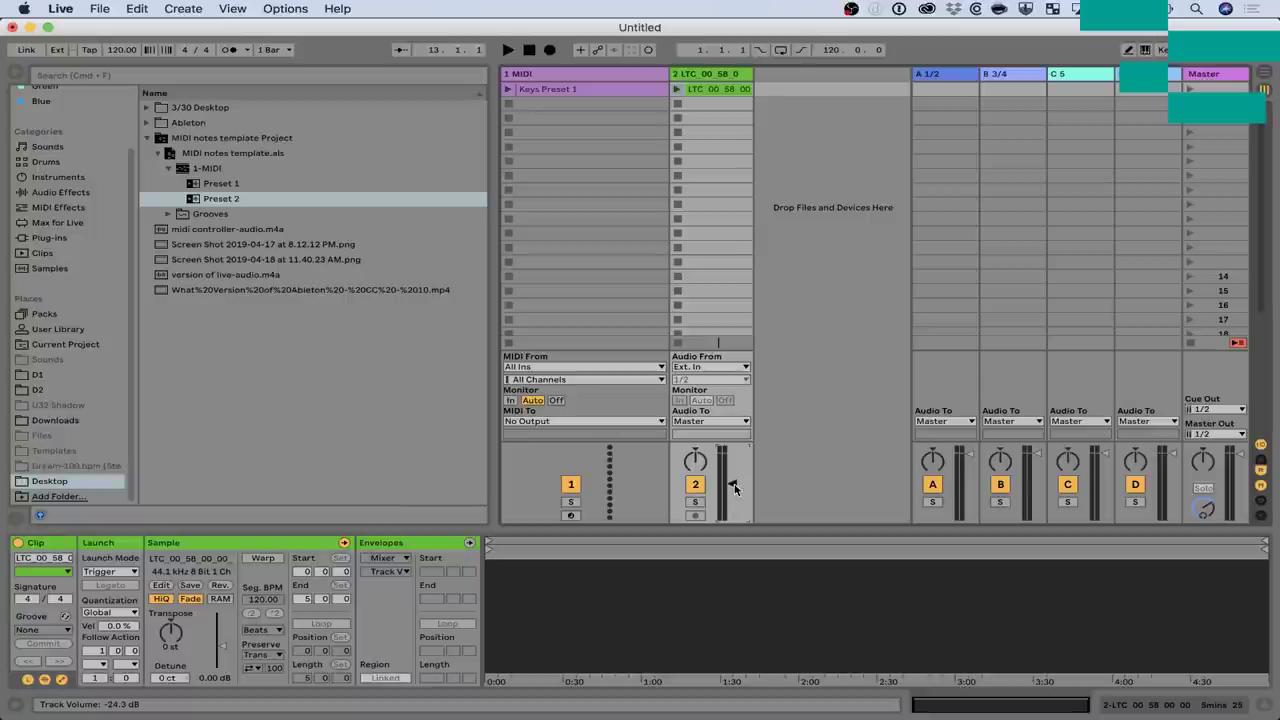
{"action": "left_click", "coordinate": [676, 90]}
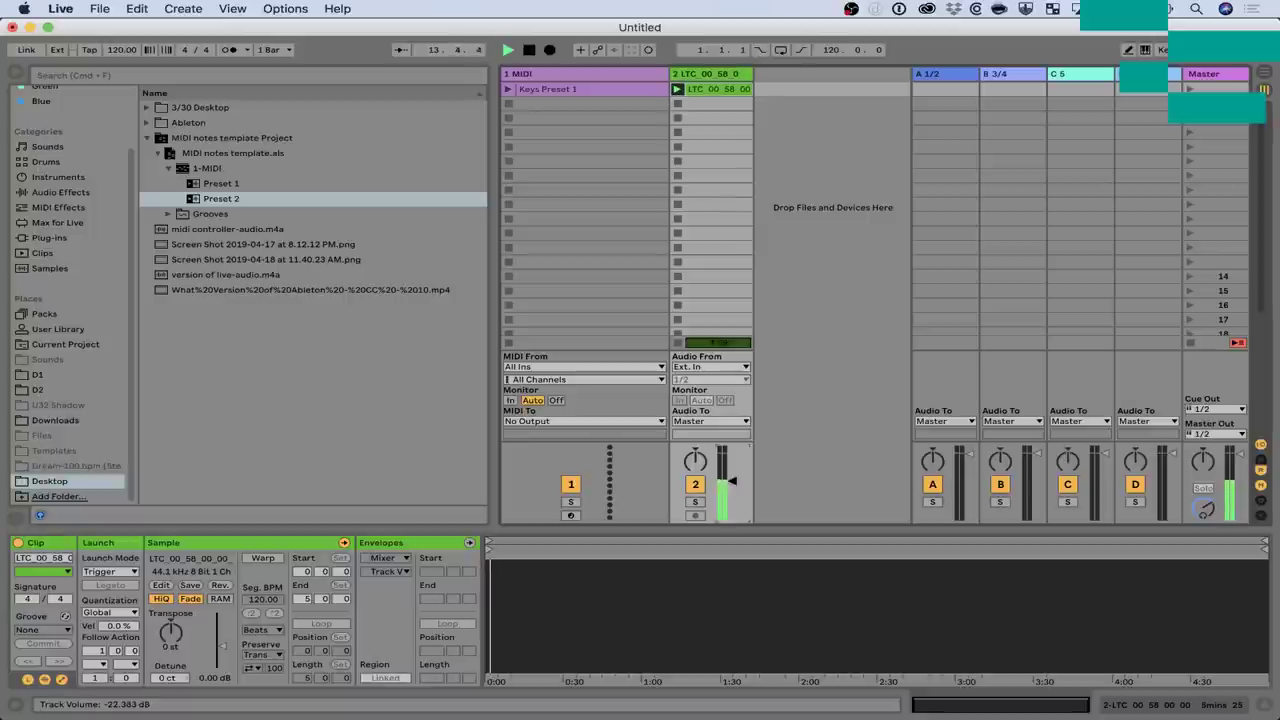
{"action": "left_click_drag", "start_coordinate": [733, 481], "coordinate": [737, 471]}
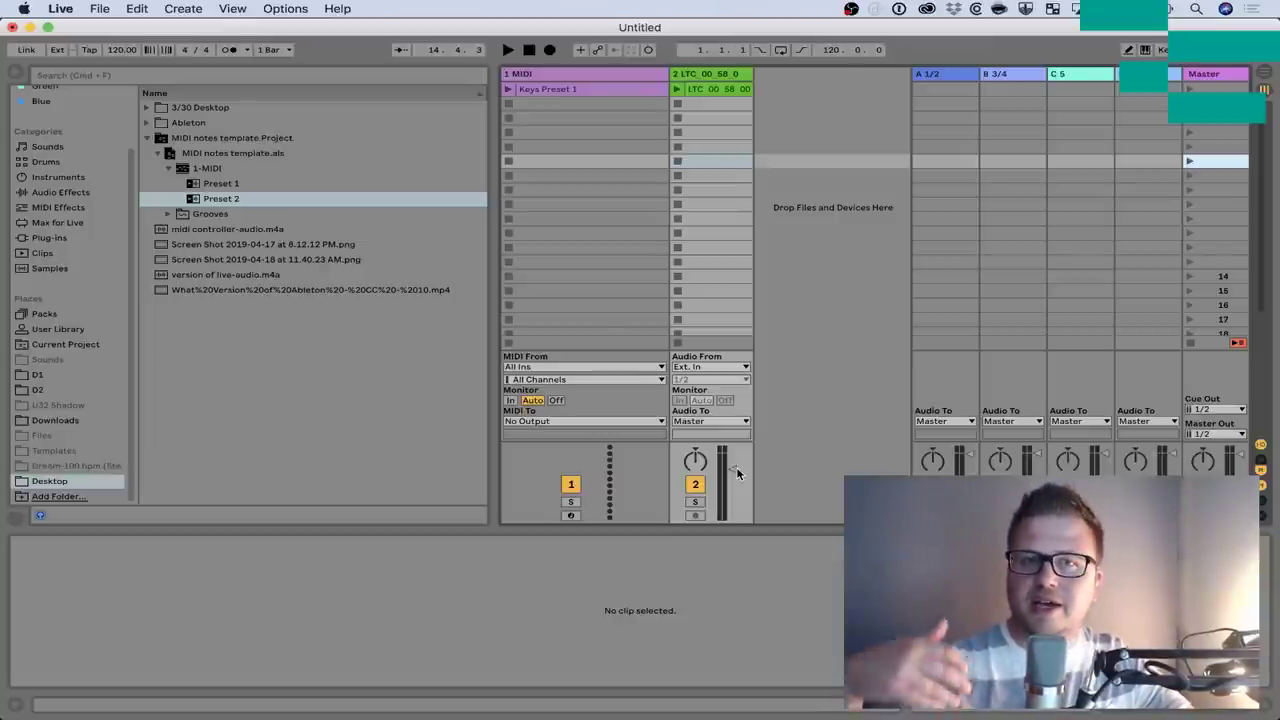
{"action": "key", "text": "super+Tab"}
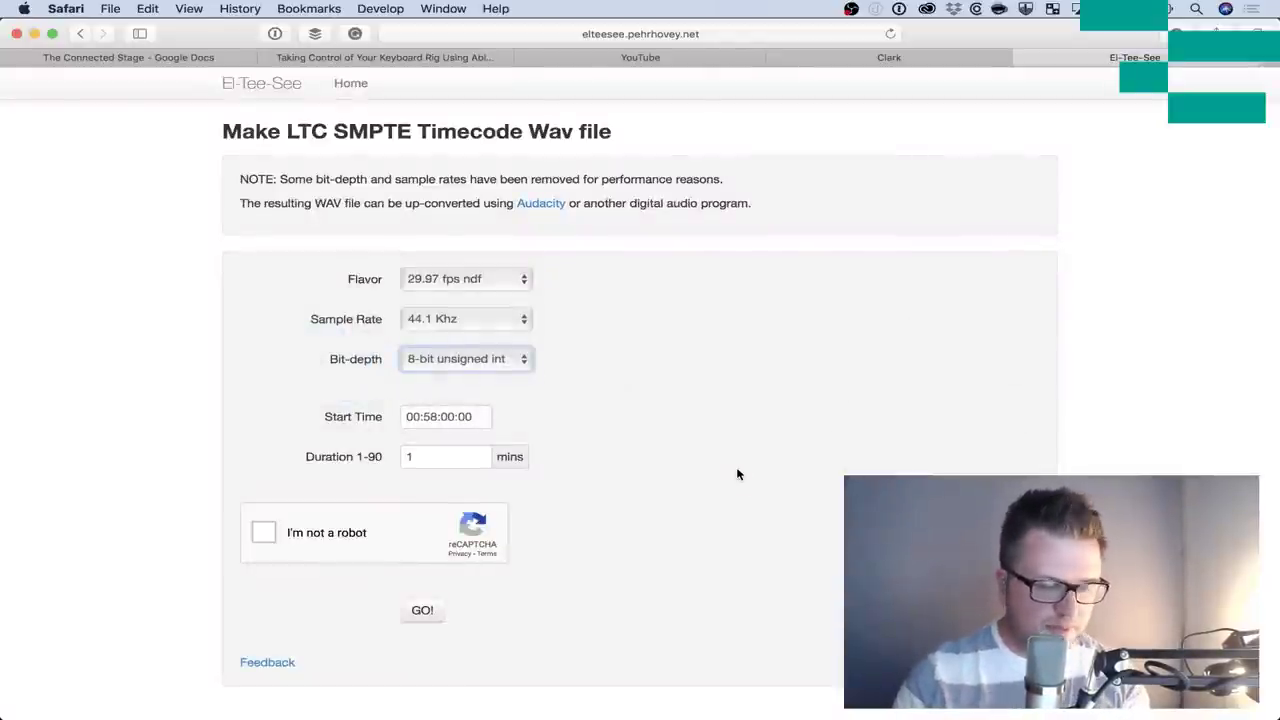
{"action": "key", "text": "super+Tab"}
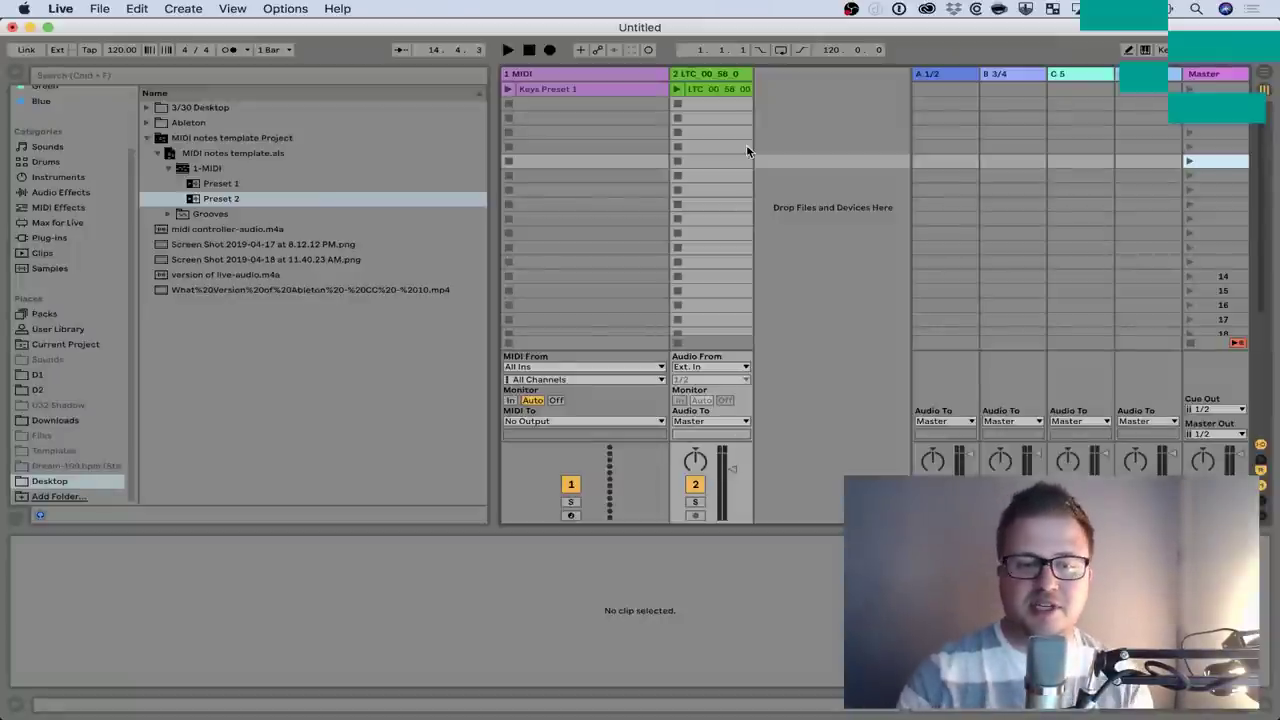
Place a copy of the LTC_00_58_00_00__5mins_25 clip in the Arrangement on a new audio track, starting at 1.1.1
{"action": "left_click", "coordinate": [725, 89]}
{"action": "key", "text": "Tab"}
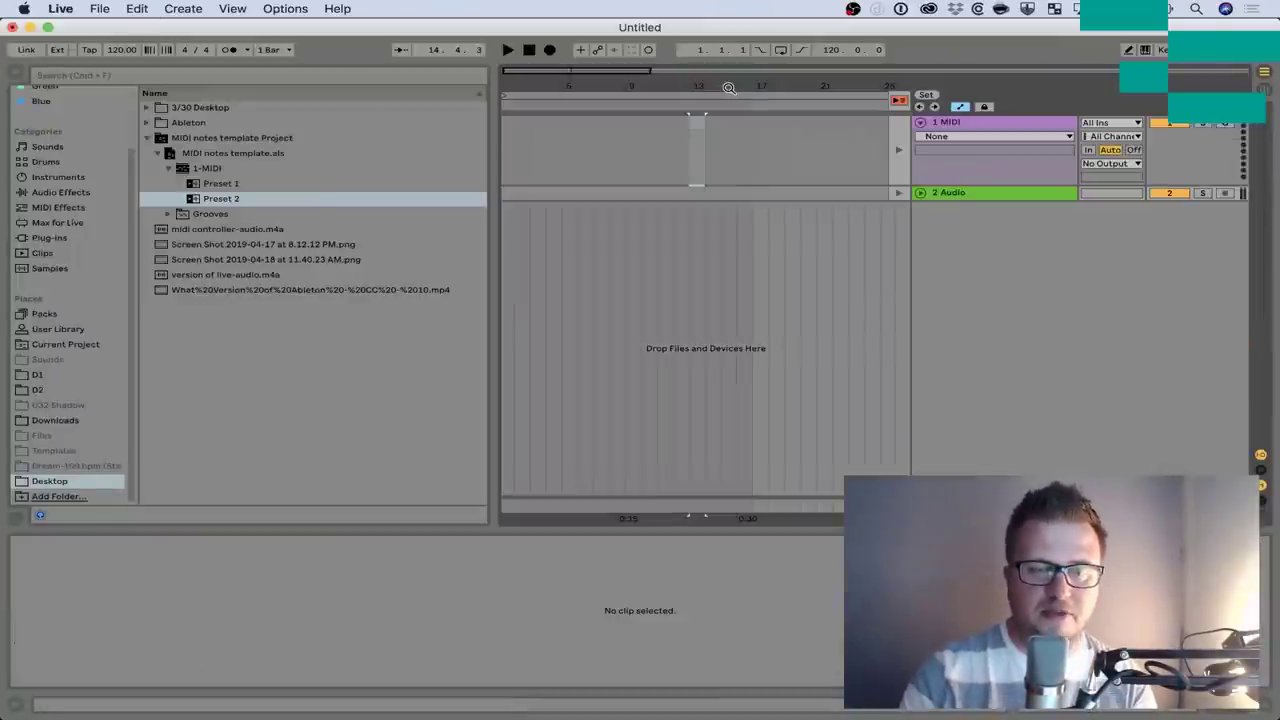
{"action": "left_click", "coordinate": [506, 208]}
{"action": "key", "text": "super+v"}
{"action": "mouse_move", "coordinate": [539, 199]}
{"action": "left_mouse_down"}
{"action": "mouse_move", "coordinate": [533, 219]}
{"action": "mouse_move", "coordinate": [521, 210]}
{"action": "left_mouse_up"}
{"action": "left_click", "coordinate": [899, 105]}
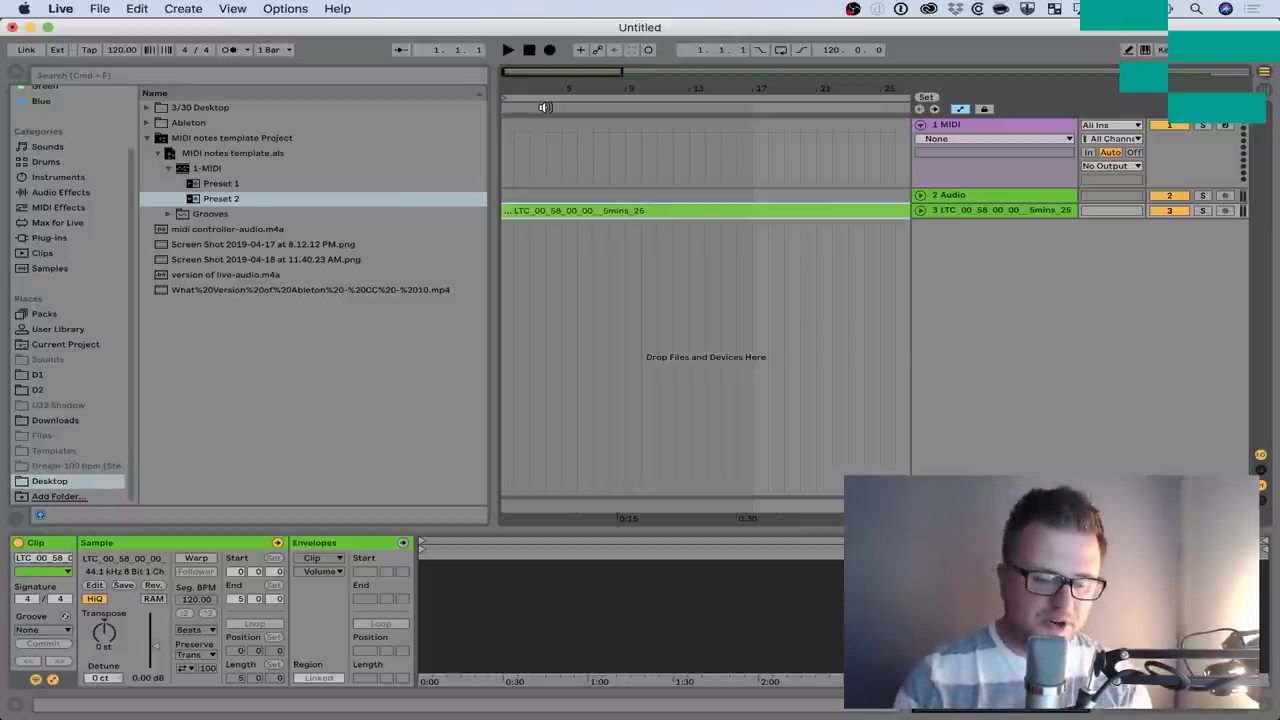
Switch to Safari, open the Showsync website in a new tab and go to its ClipSMPTE product page
{"action": "key", "text": "super+Tab"}
{"action": "key", "text": "super+t"}
{"action": "type", "text": "show"}
{"action": "key", "text": "Return"}
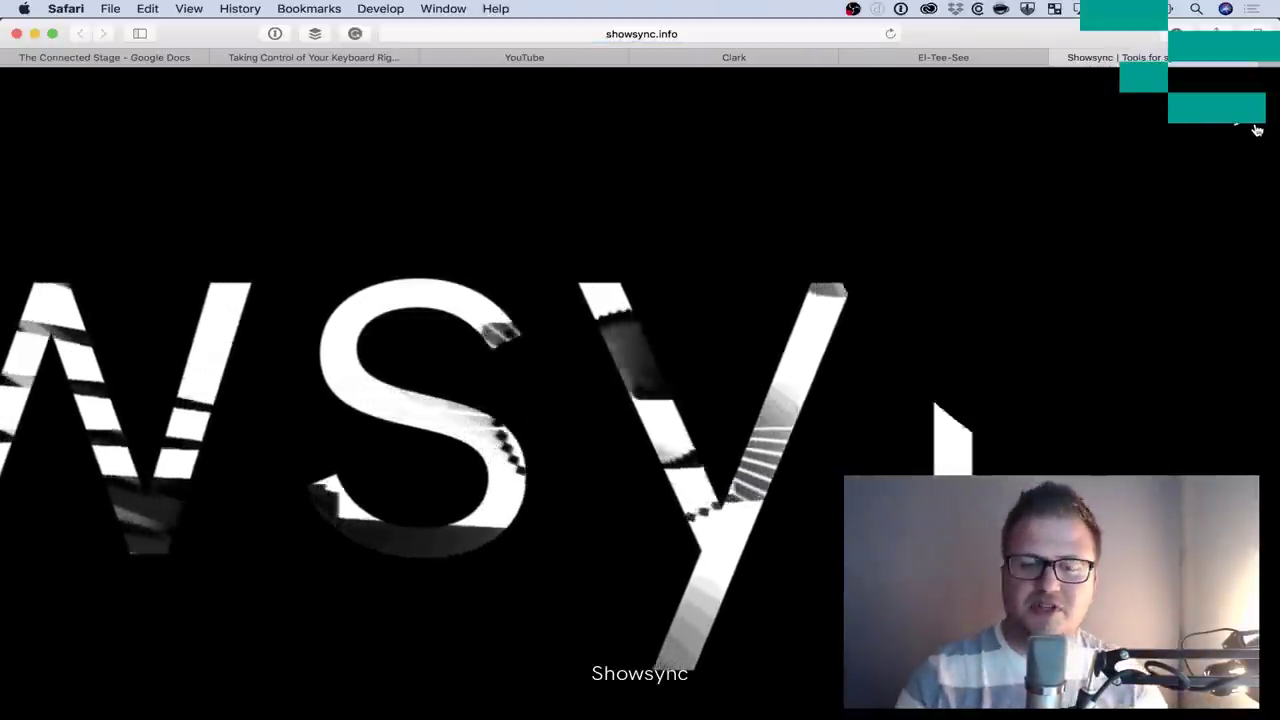
{"action": "left_click", "coordinate": [1254, 127]}
{"action": "left_click", "coordinate": [103, 211]}
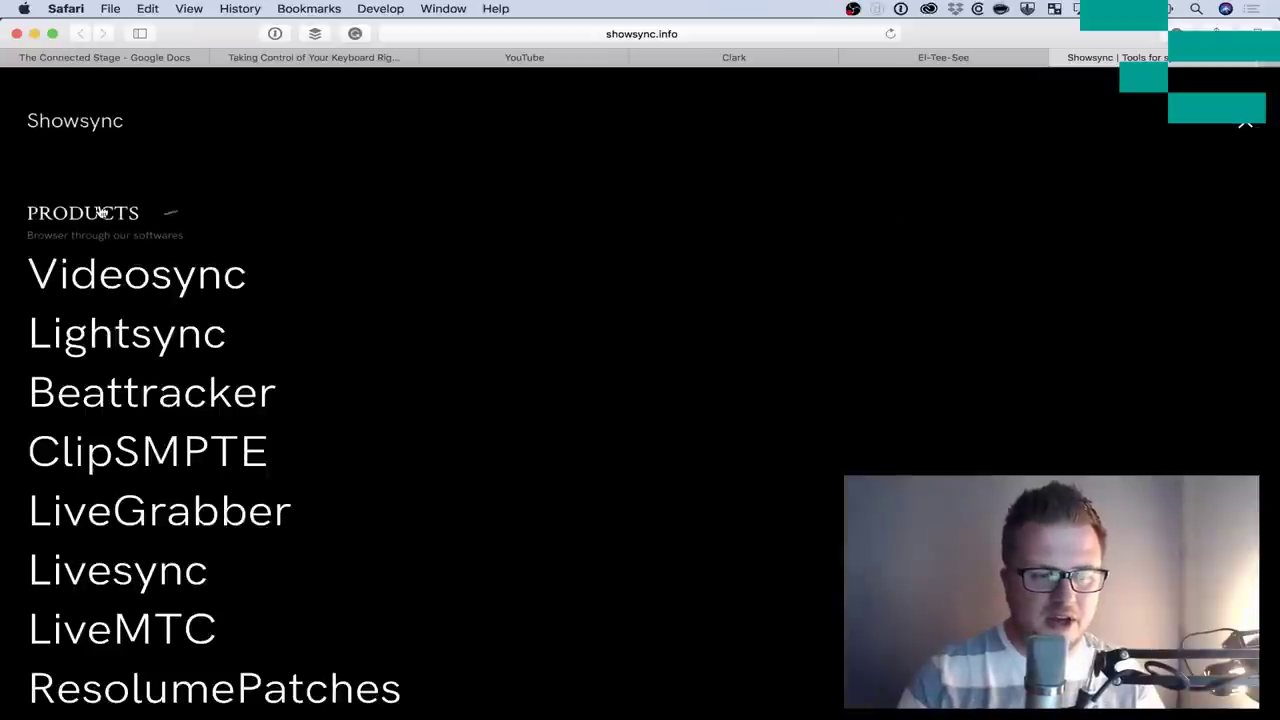
{"action": "scroll", "coordinate": [180, 380], "scroll_direction": "down", "scroll_amount": 2}
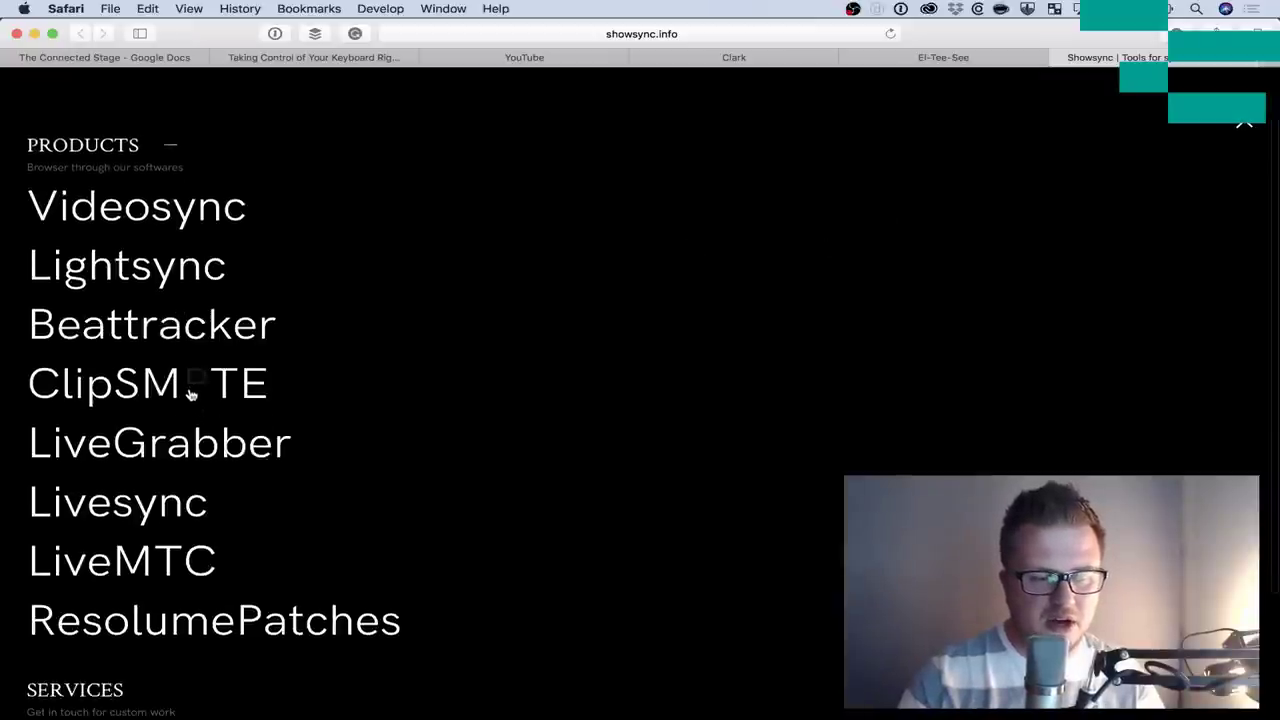
{"action": "left_click", "coordinate": [192, 390]}
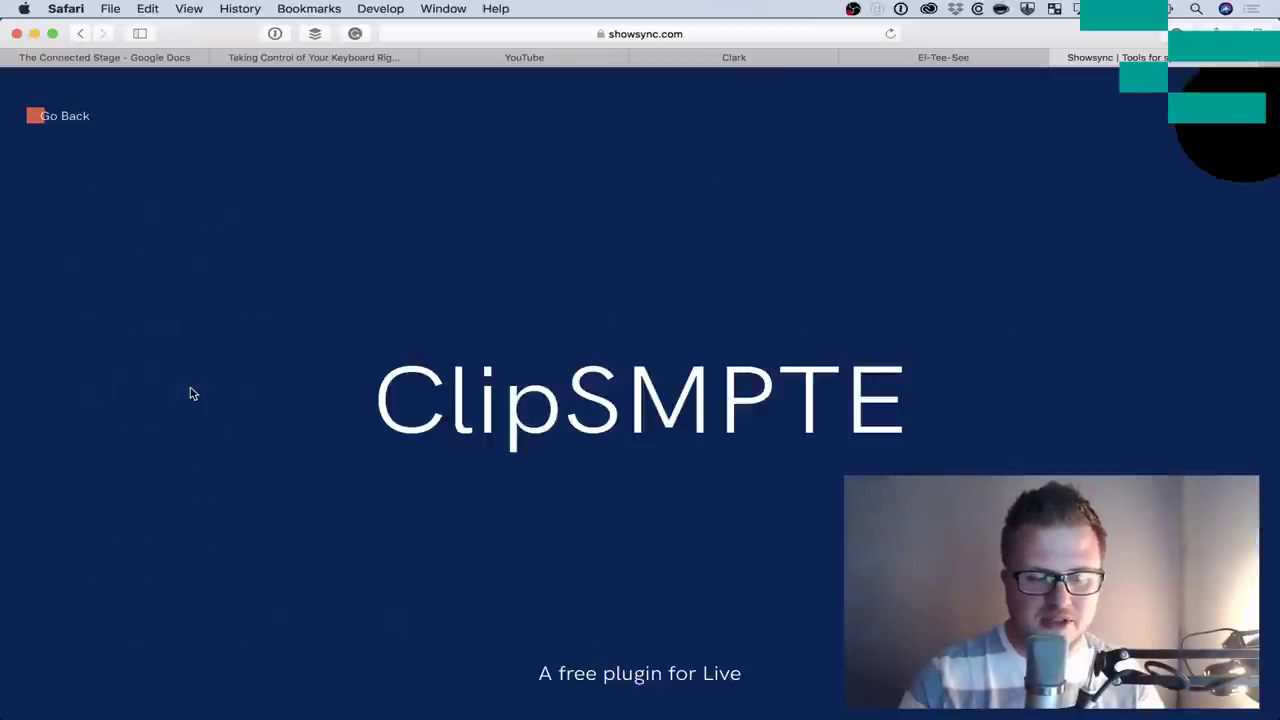
Read through the ClipSMPTE page, covering the device description, system requirements, usage instructions and notes
{"action": "scroll", "coordinate": [449, 313], "scroll_direction": "down", "scroll_amount": 5}
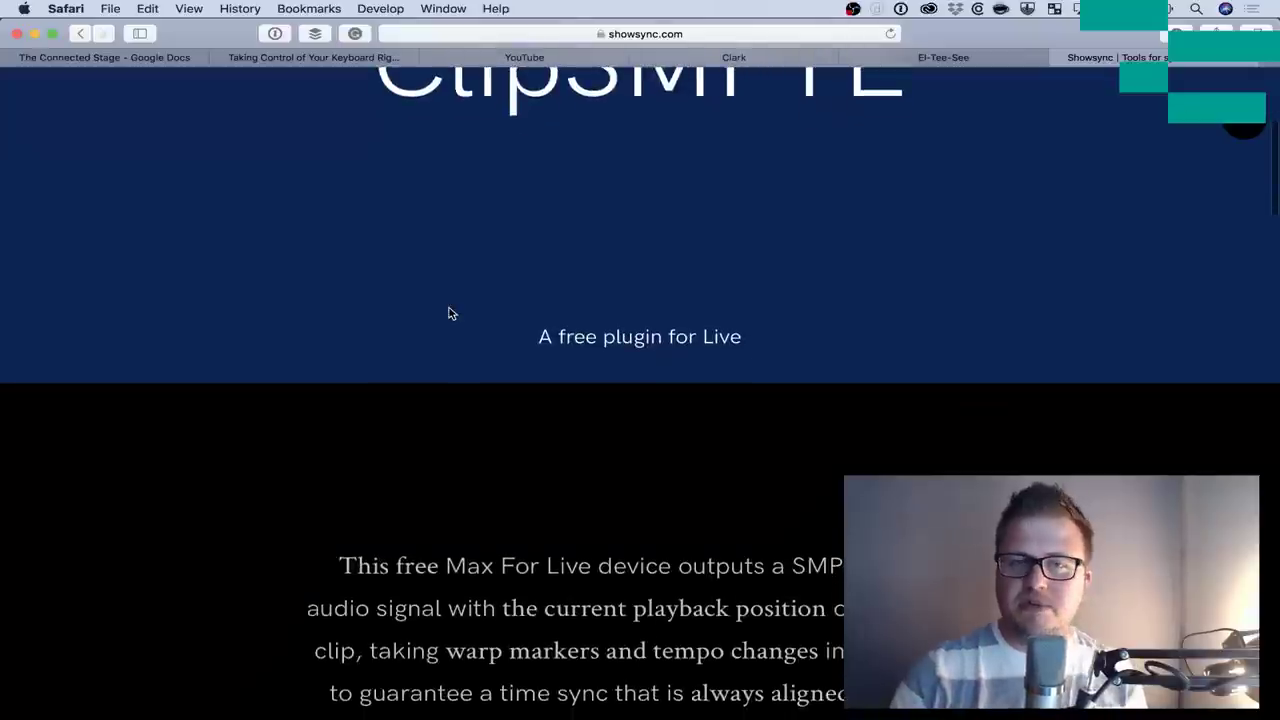
{"action": "scroll", "coordinate": [449, 313], "scroll_direction": "down", "scroll_amount": 10}
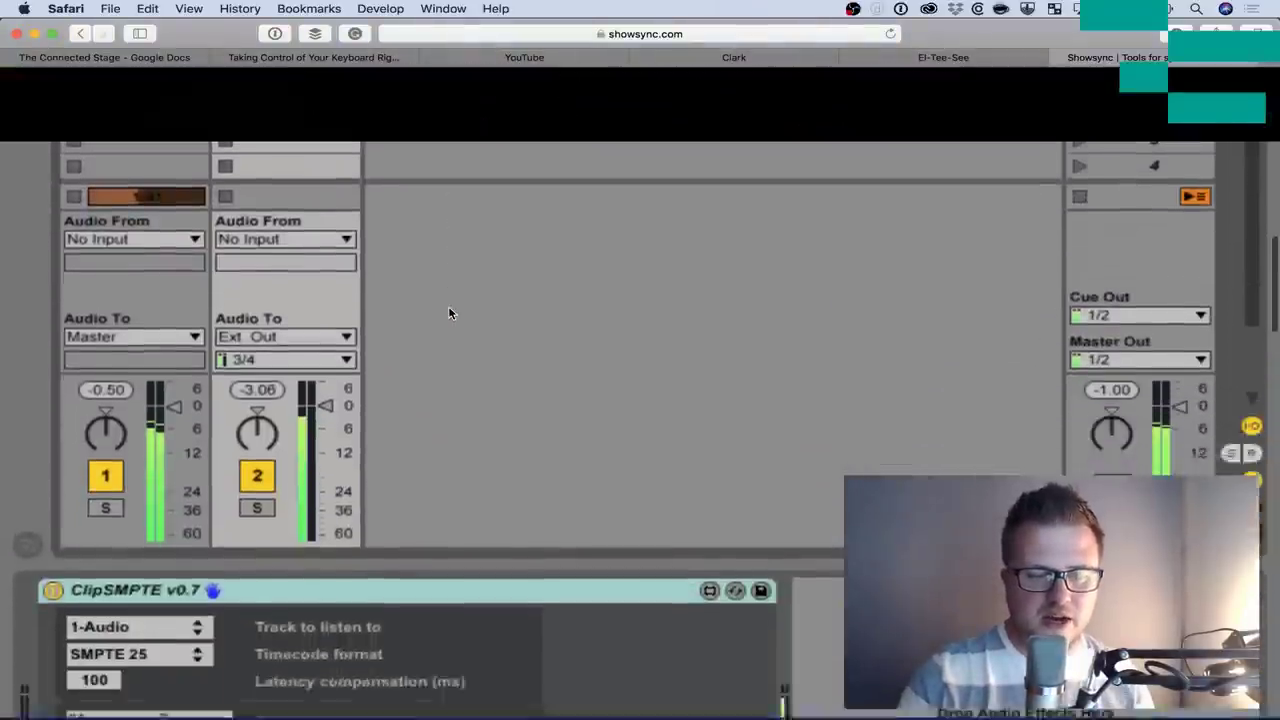
{"action": "scroll", "coordinate": [449, 313], "scroll_direction": "down", "scroll_amount": 15}
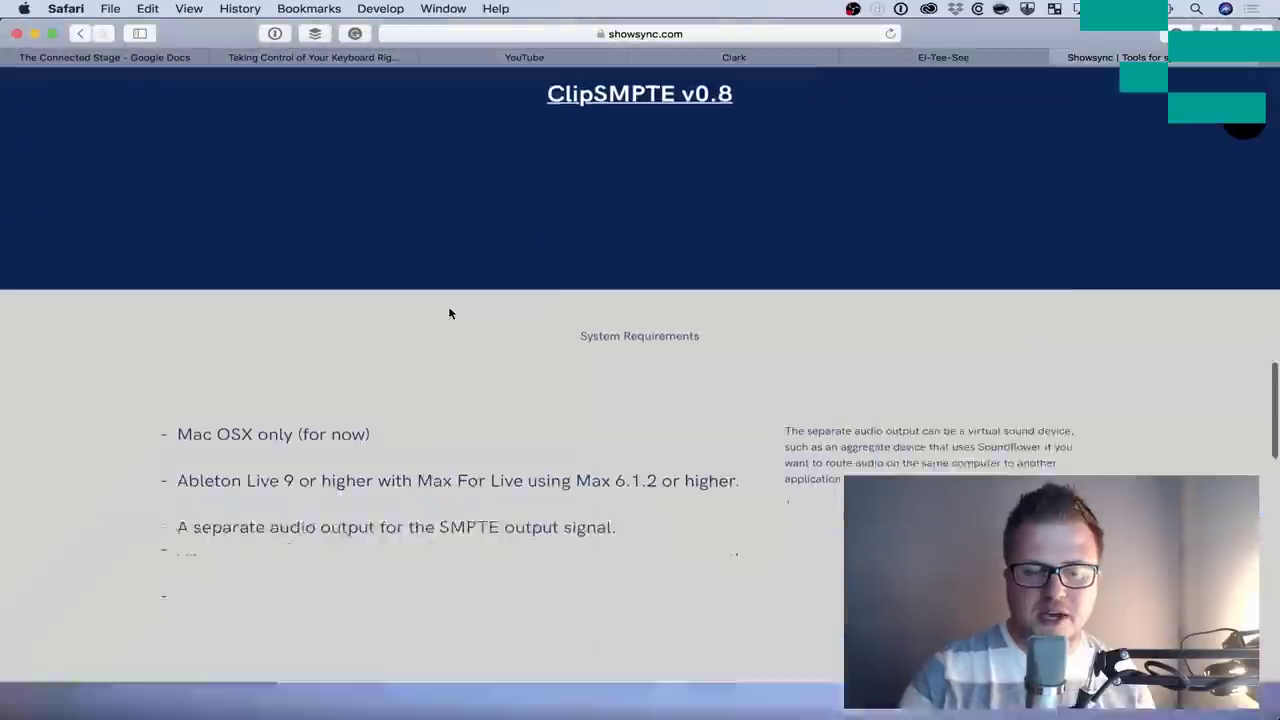
{"action": "scroll", "coordinate": [449, 313], "scroll_direction": "down", "scroll_amount": 6}
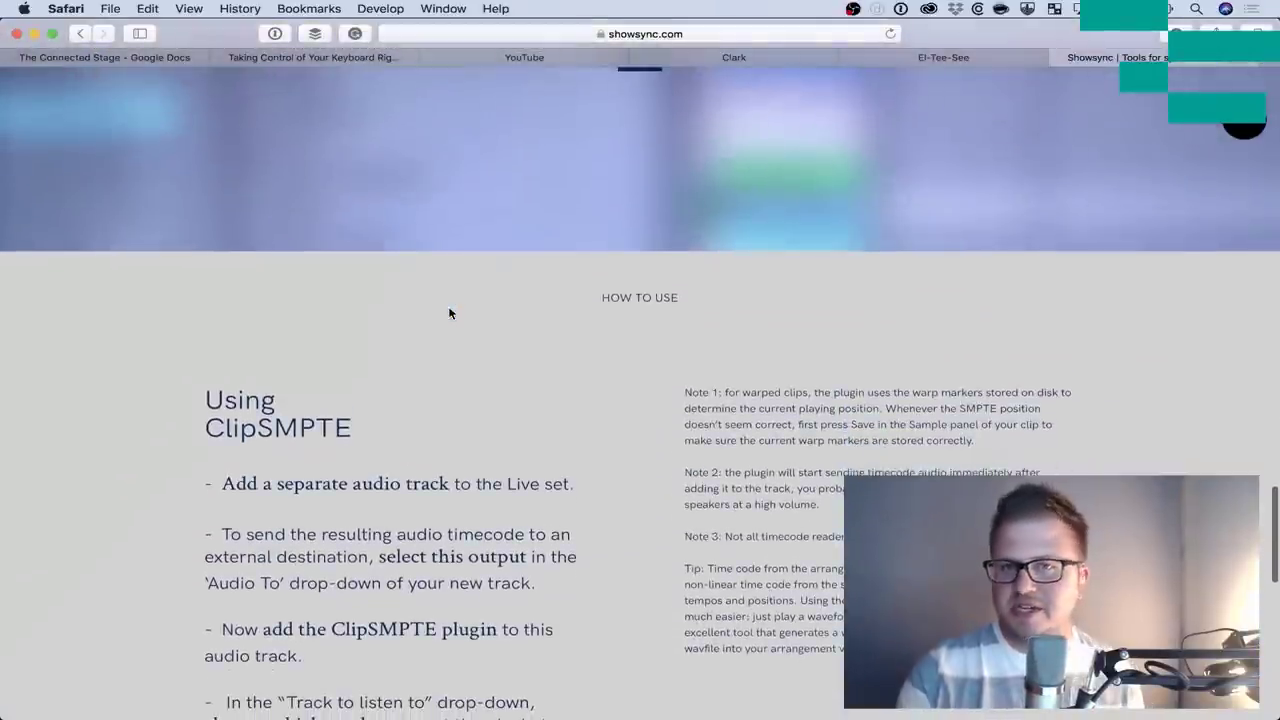
{"action": "scroll", "coordinate": [449, 313], "scroll_direction": "down", "scroll_amount": 8}
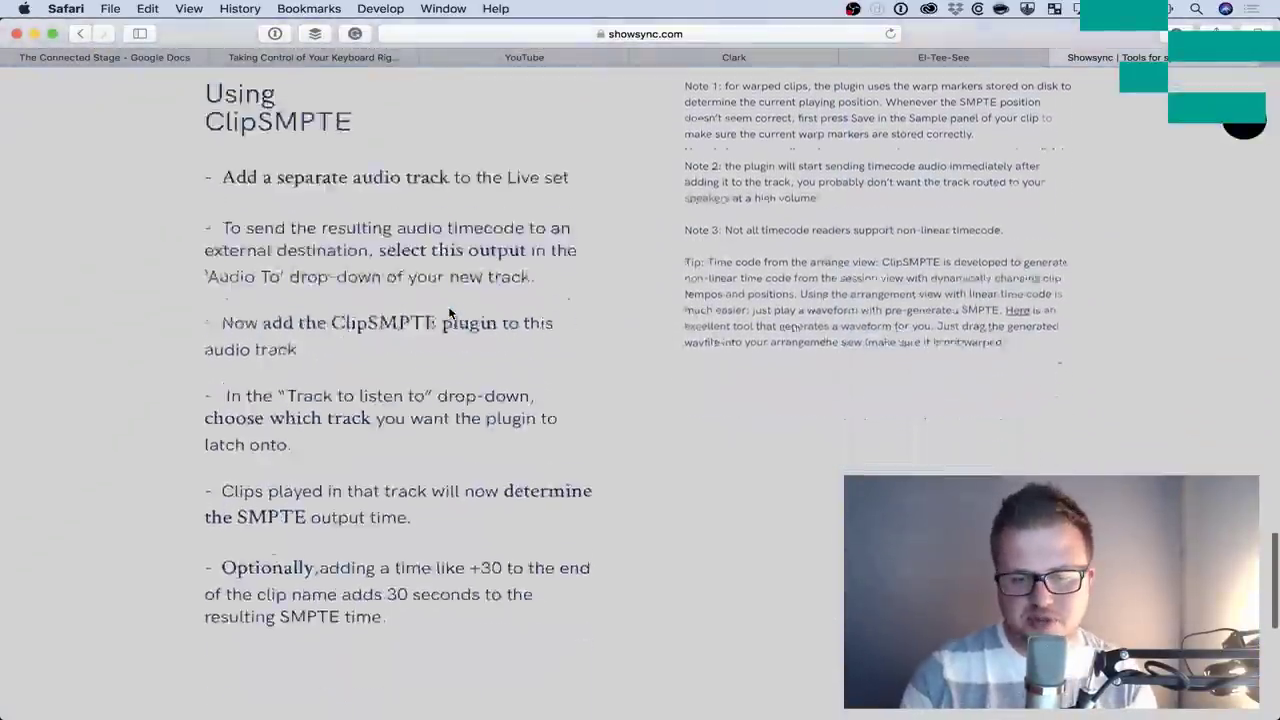
{"action": "scroll", "coordinate": [449, 313], "scroll_direction": "down", "scroll_amount": 4}
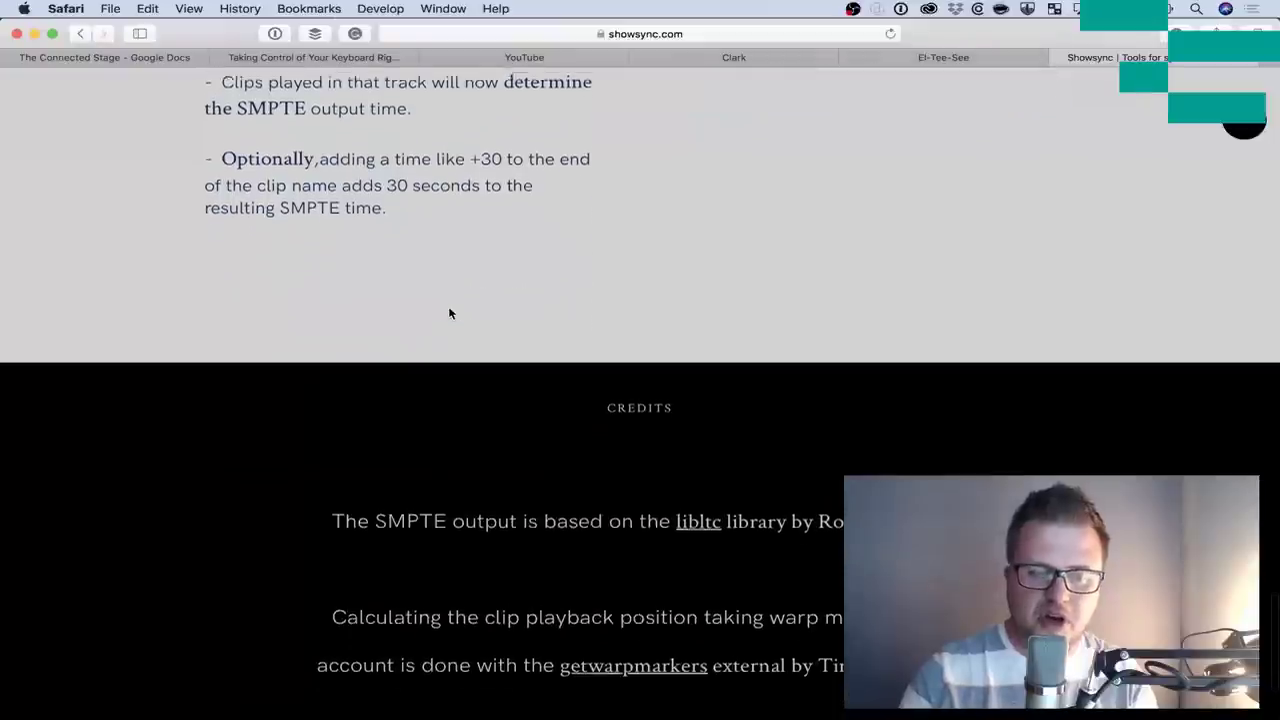
{"action": "scroll", "coordinate": [449, 313], "scroll_direction": "down", "scroll_amount": 3}
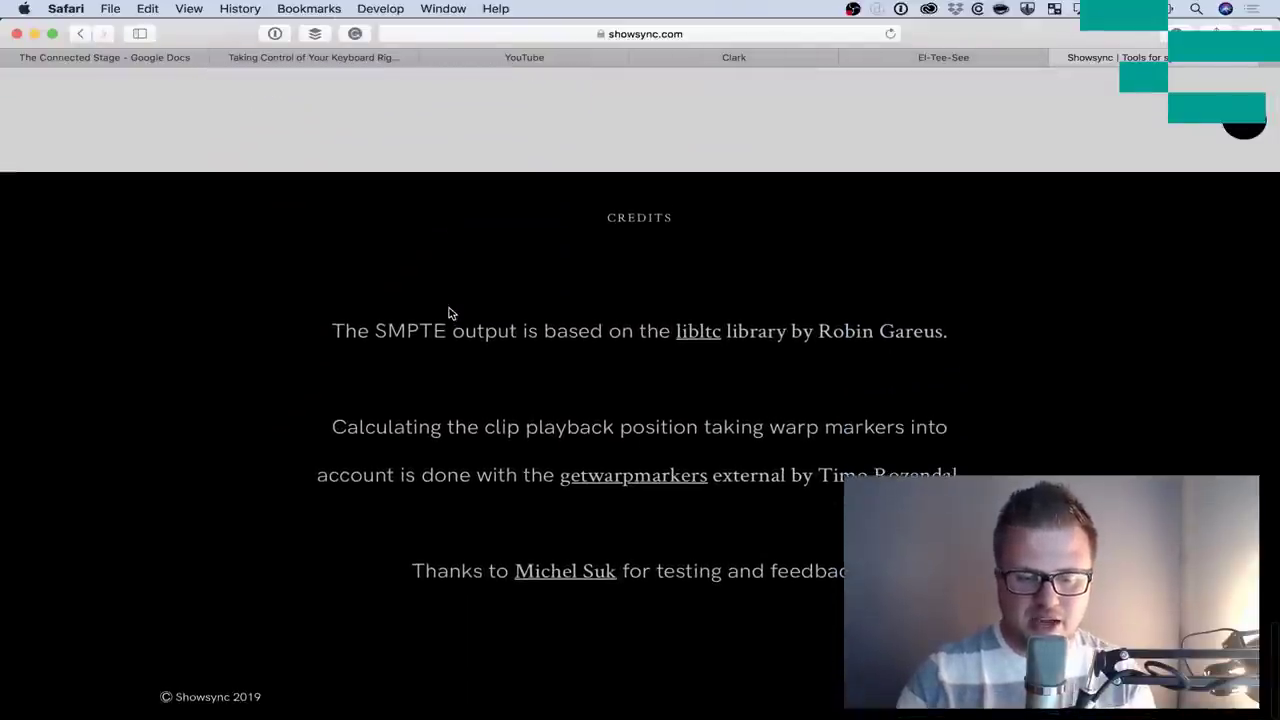
{"action": "scroll", "coordinate": [449, 313], "scroll_direction": "up", "scroll_amount": 13}
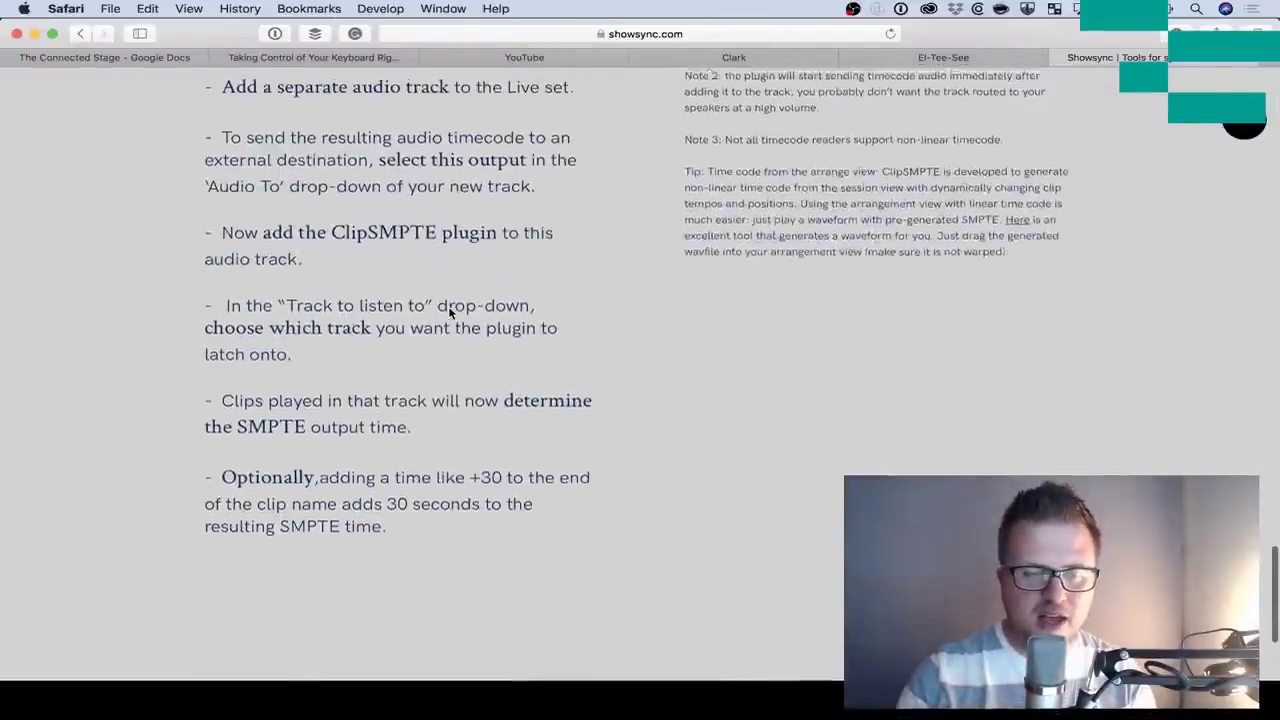
{"action": "scroll", "coordinate": [449, 313], "scroll_direction": "up", "scroll_amount": 1}
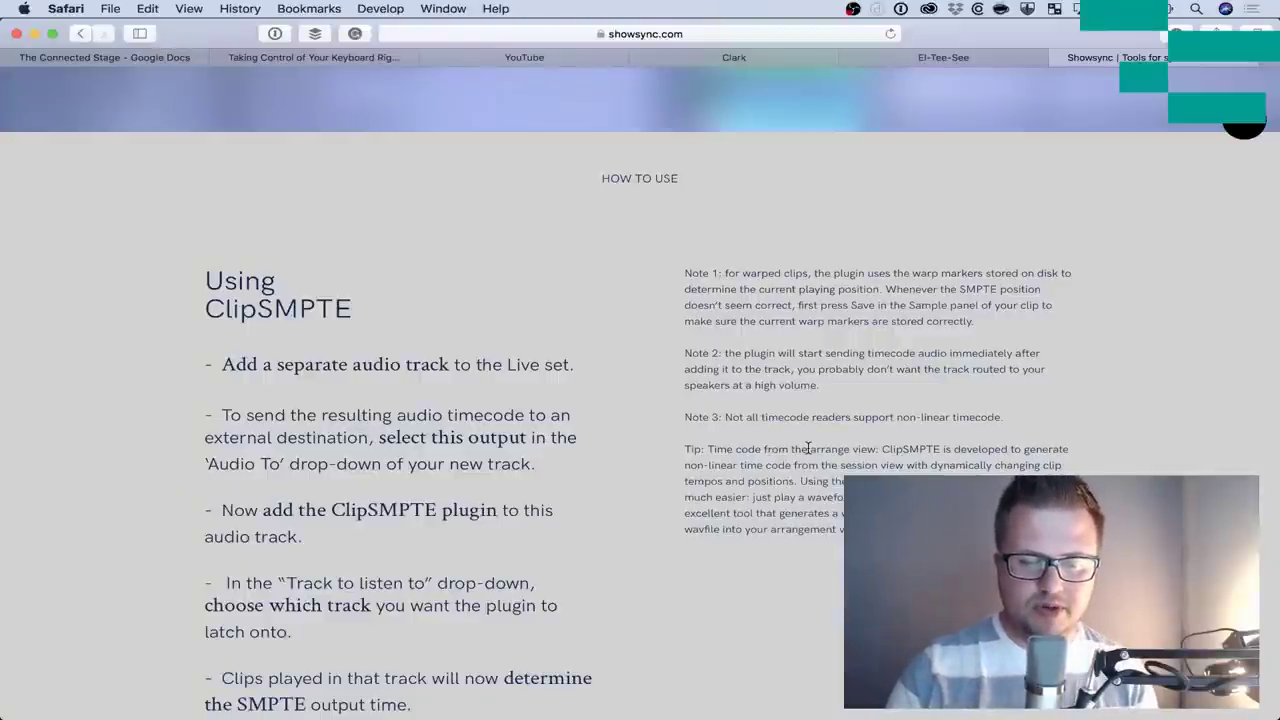
Highlight the tip on timecode from the arrangement view, open its linked waveform generator and return to the ClipSMPTE page
{"action": "left_click_drag", "start_coordinate": [797, 481], "coordinate": [900, 497]}
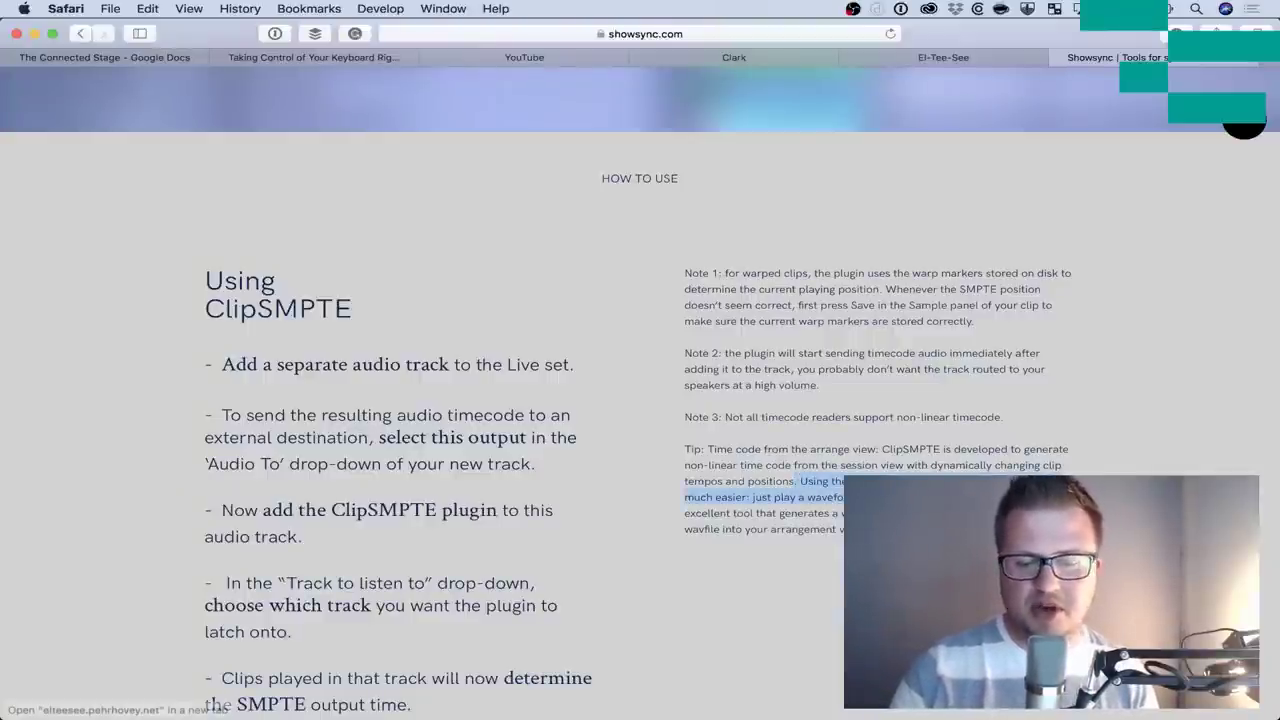
{"action": "left_click_drag", "start_coordinate": [900, 497], "coordinate": [900, 529]}
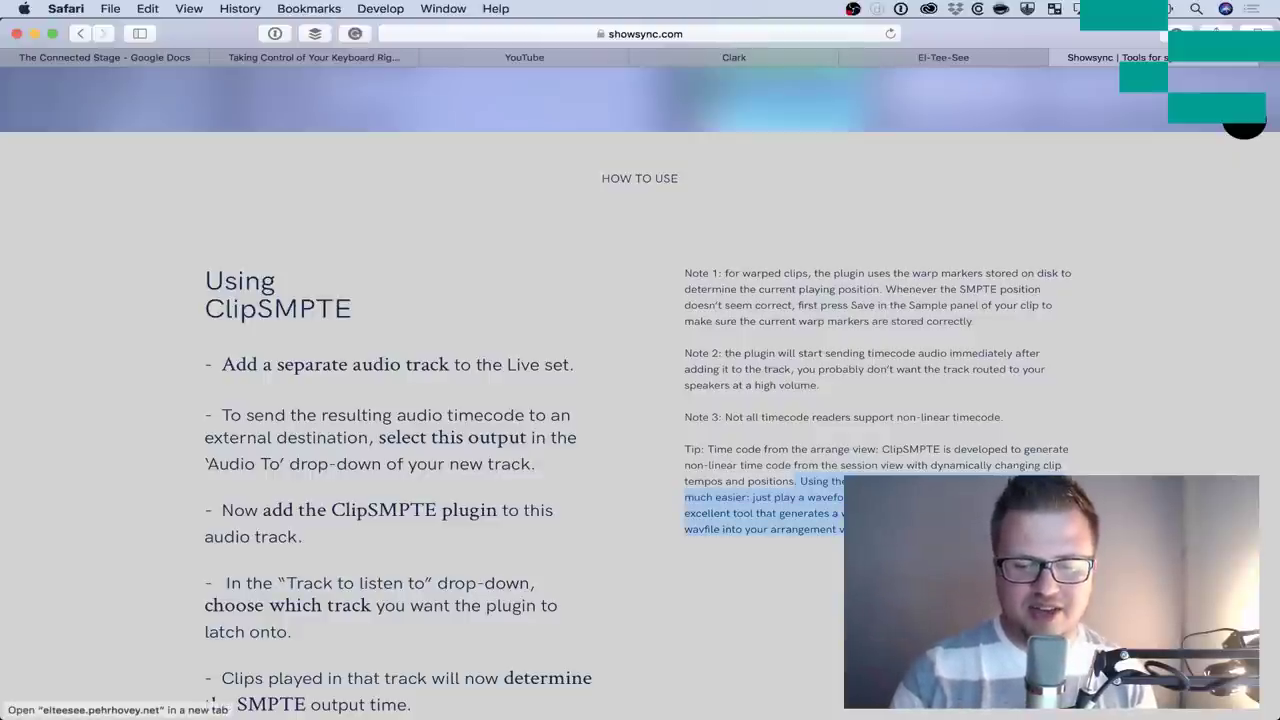
{"action": "left_click", "coordinate": [1010, 498]}
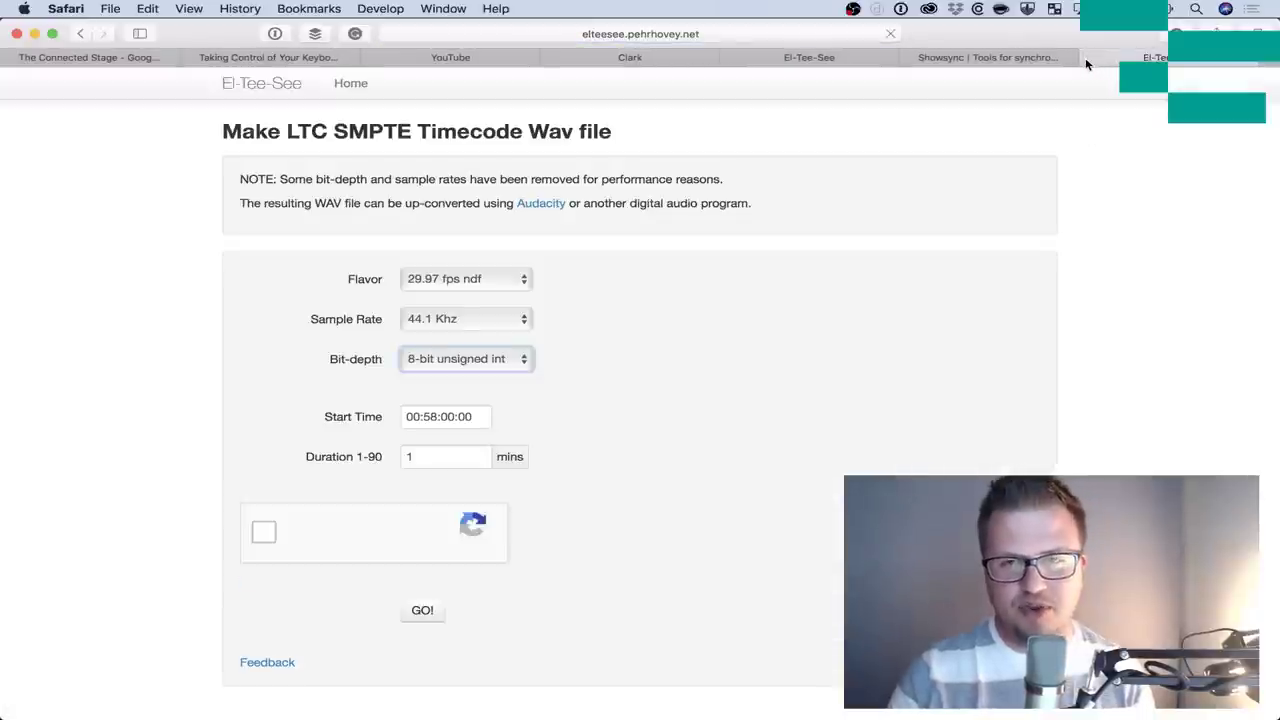
{"action": "left_click", "coordinate": [1088, 57]}
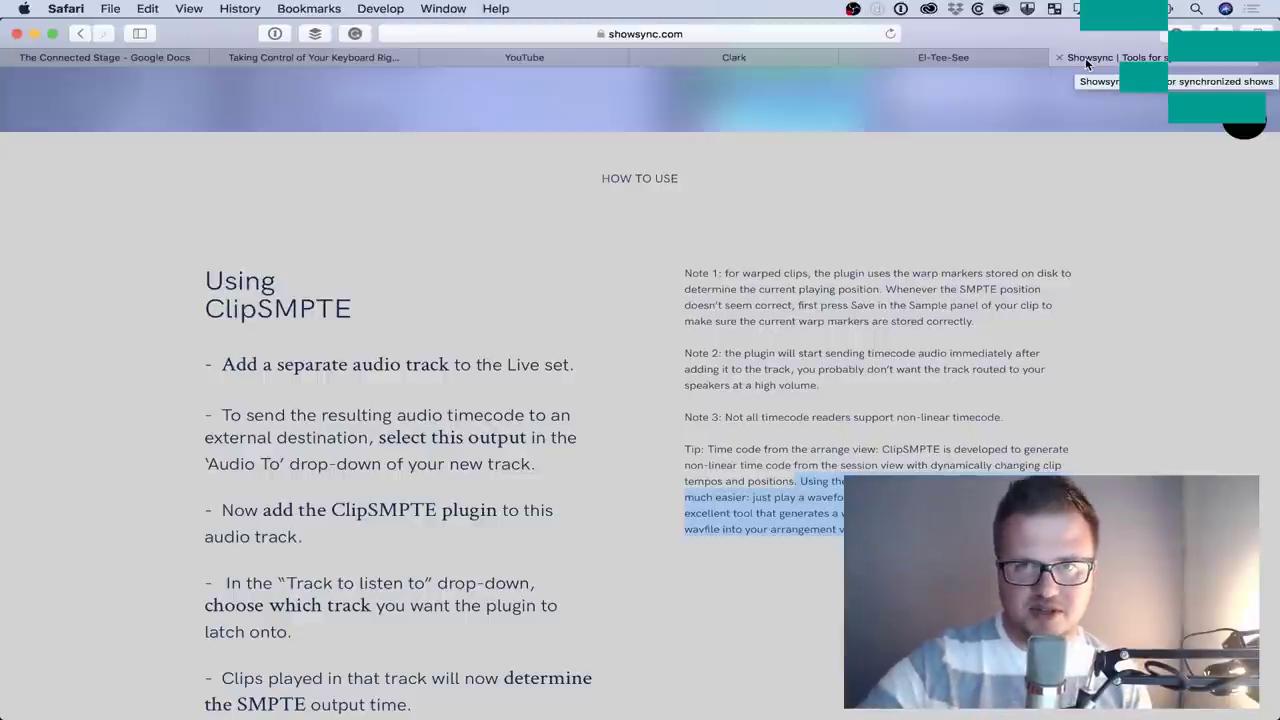
{"action": "left_click", "coordinate": [1034, 55]}
{"action": "left_click", "coordinate": [1122, 56]}
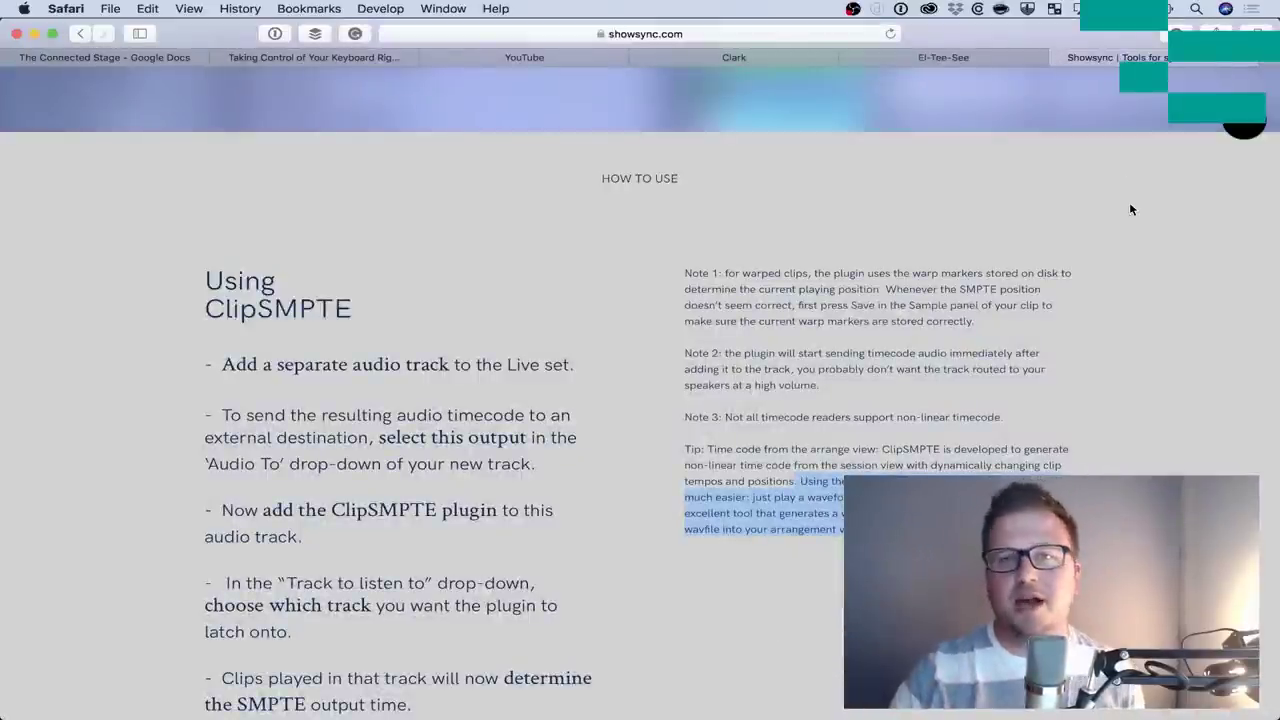
Go back from the ClipSMPTE page to the Showsync home page, close that tab and switch to Live
{"action": "scroll", "coordinate": [1131, 209], "scroll_direction": "up", "scroll_amount": 20}
{"action": "scroll", "coordinate": [1131, 209], "scroll_direction": "down", "scroll_amount": 1}
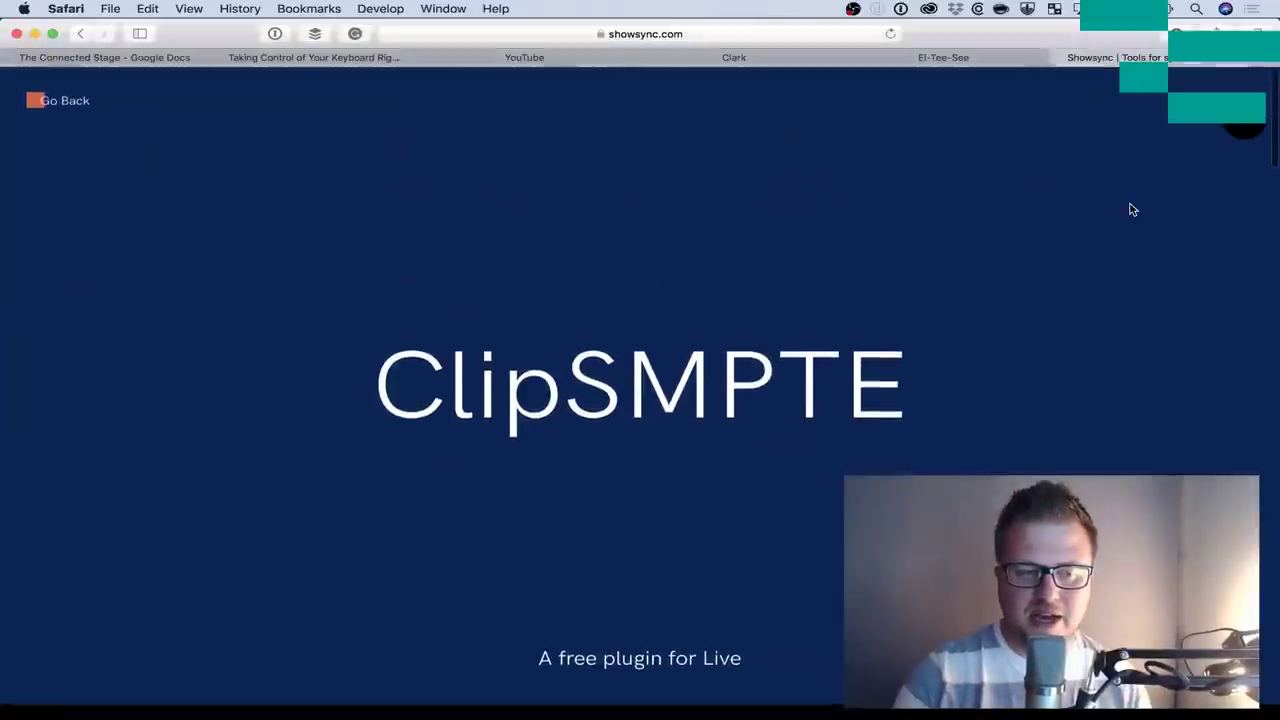
{"action": "scroll", "coordinate": [1131, 209], "scroll_direction": "up", "scroll_amount": 1}
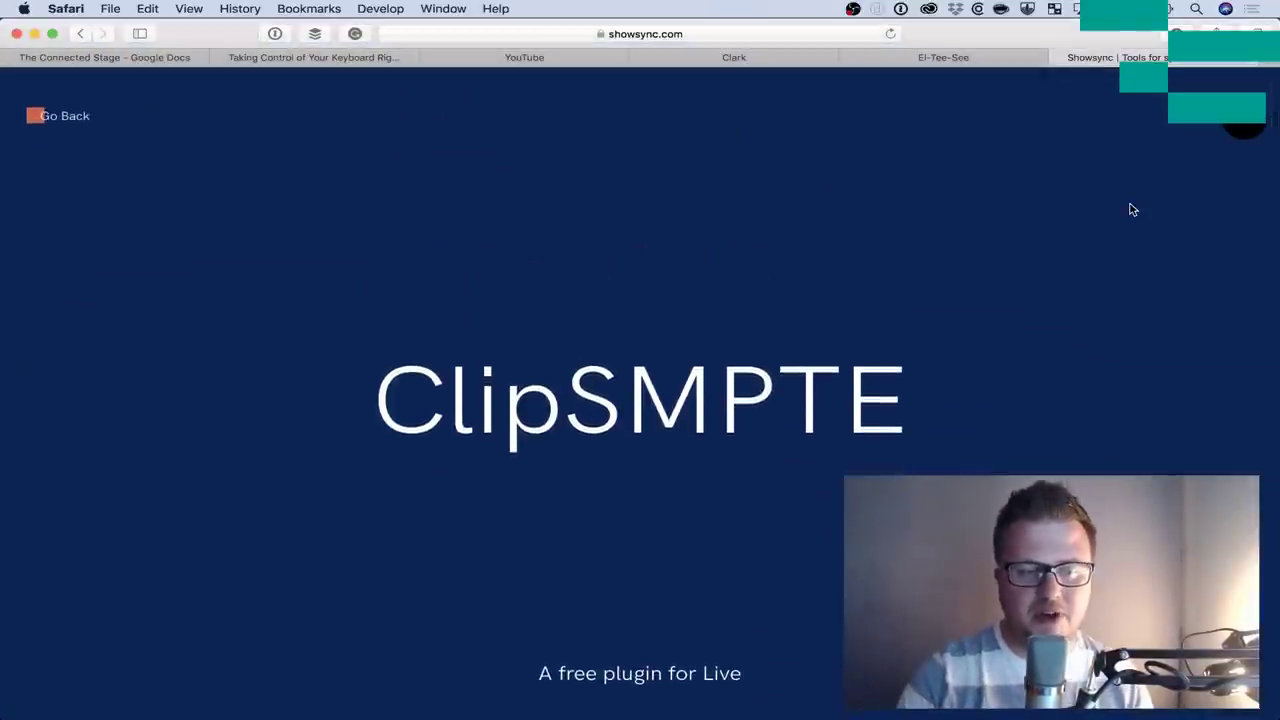
{"action": "left_click", "coordinate": [62, 118]}
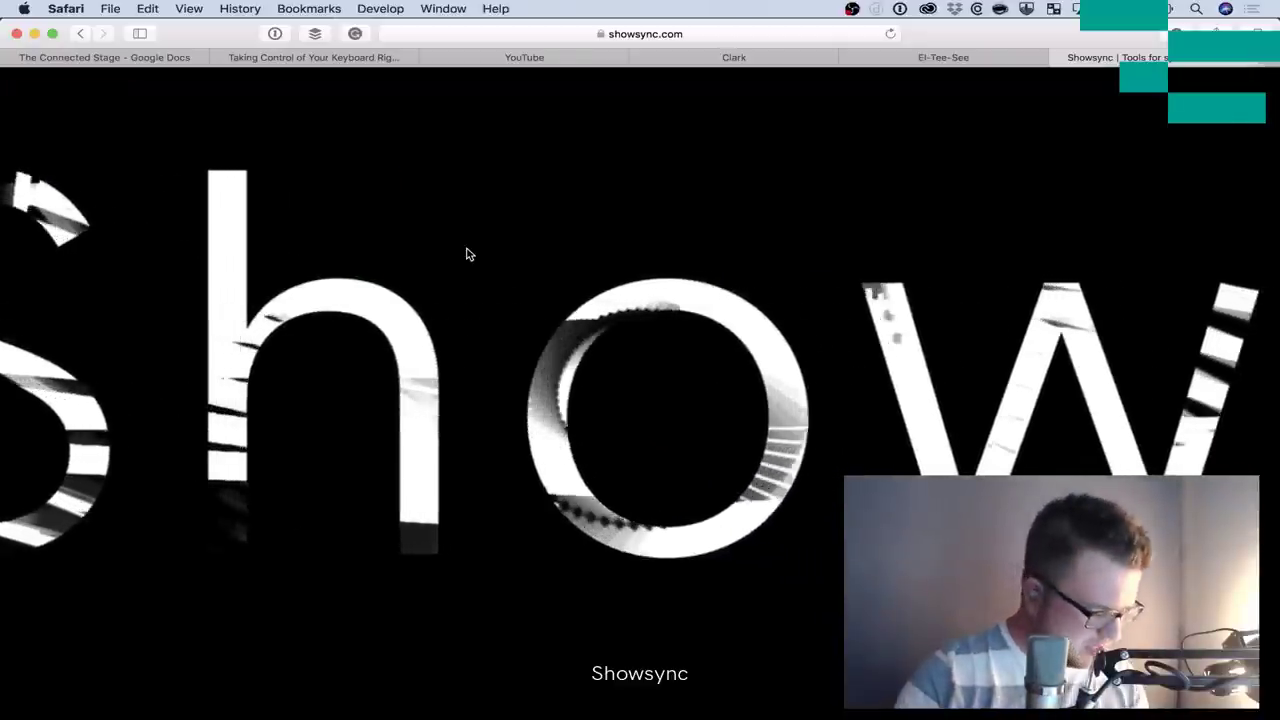
{"action": "key", "text": "super+l"}
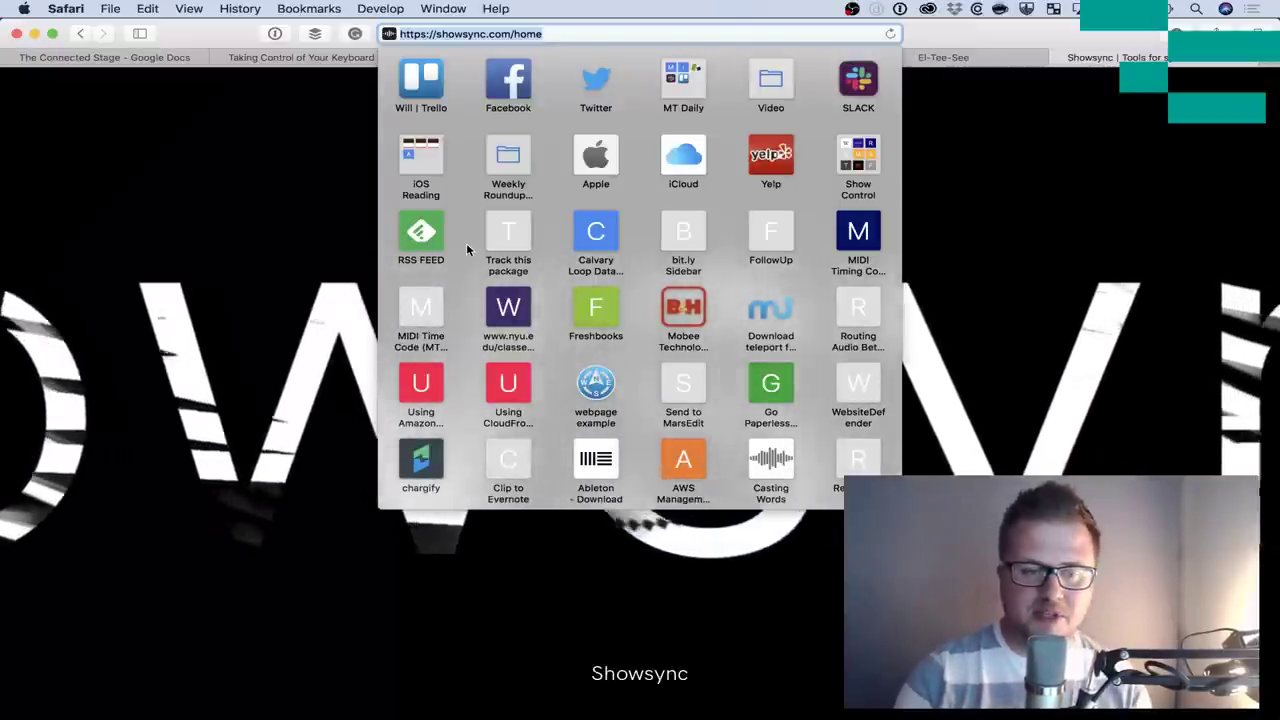
{"action": "left_click", "coordinate": [322, 159]}
{"action": "key", "text": "super+w"}
{"action": "key", "text": "super+Tab"}
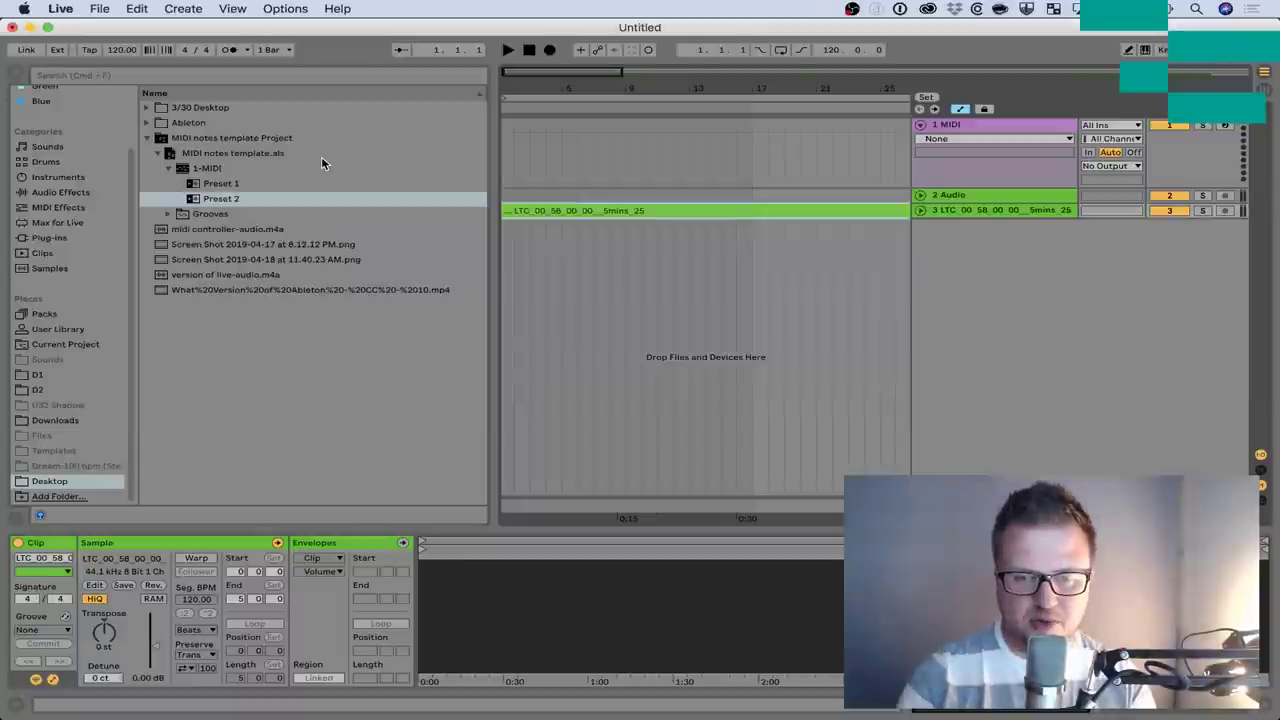
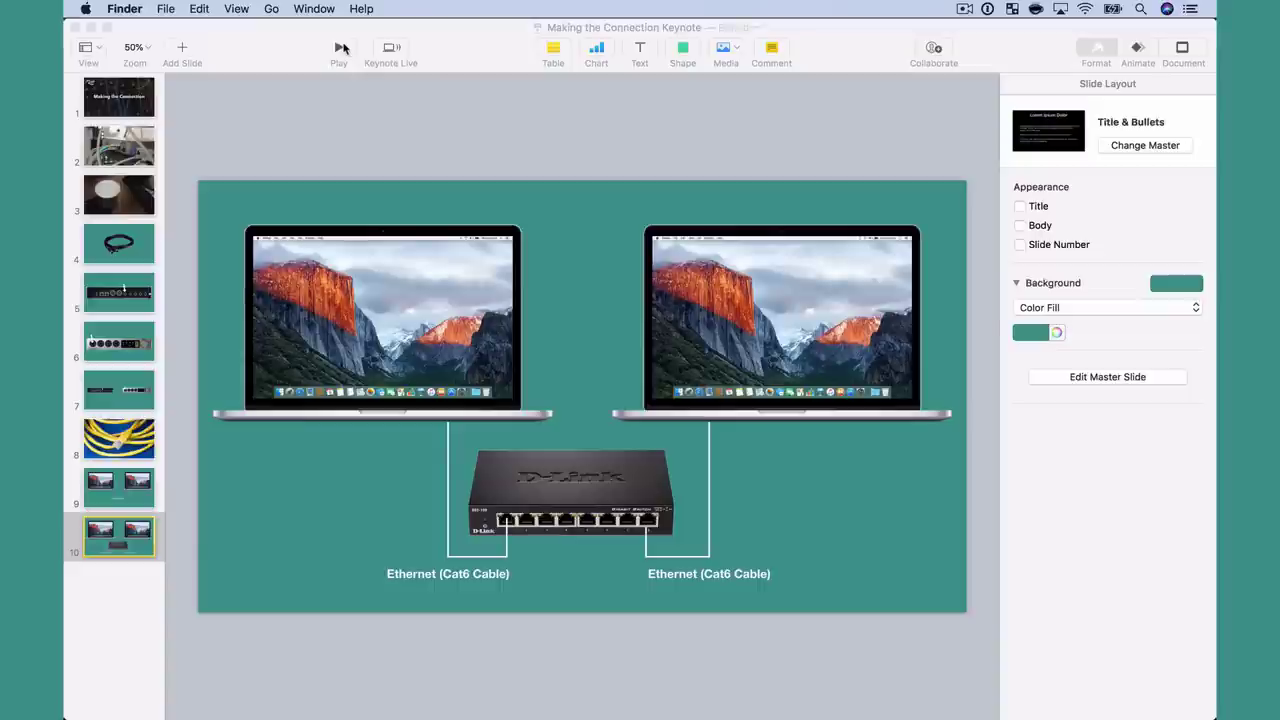
Launch Audio MIDI Setup from a system search for "aud" and move its window to the middle of the screen
{"action": "key", "text": "super+space"}
{"action": "type", "text": "adu"}
{"action": "key", "text": "BackSpace"}
{"action": "key", "text": "BackSpace"}
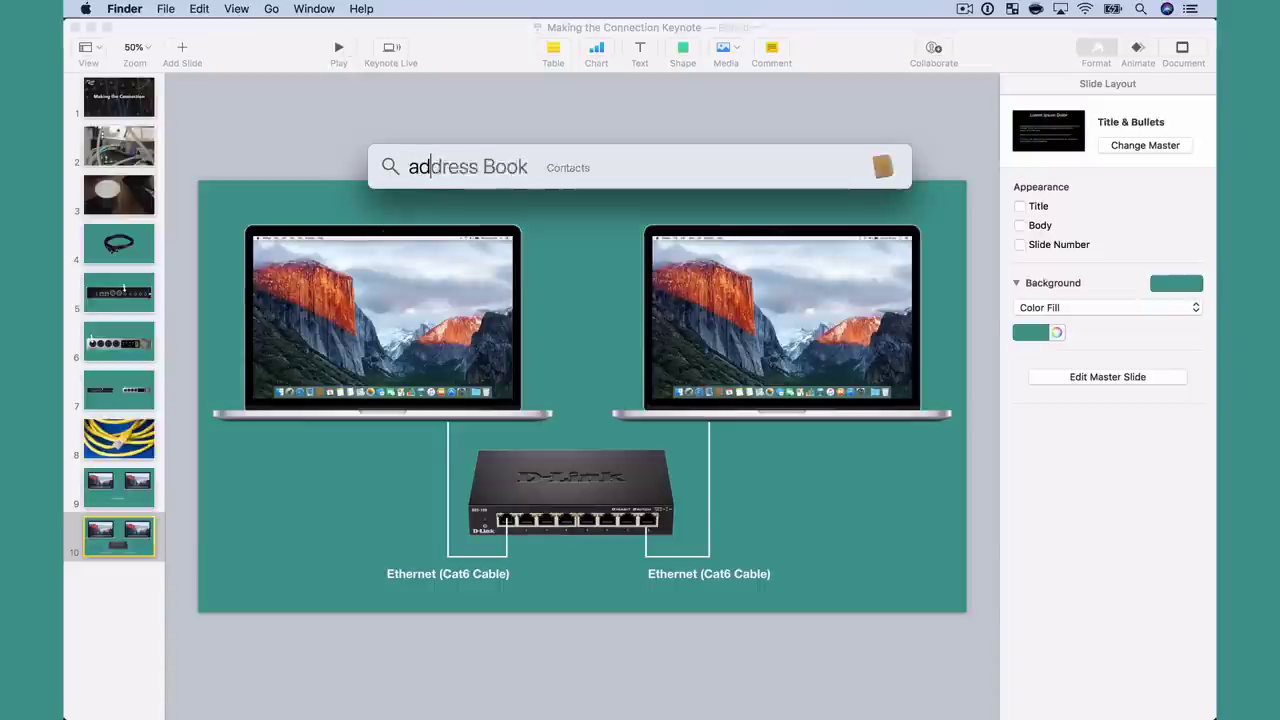
{"action": "type", "text": "ud"}
{"action": "key", "text": "Return"}
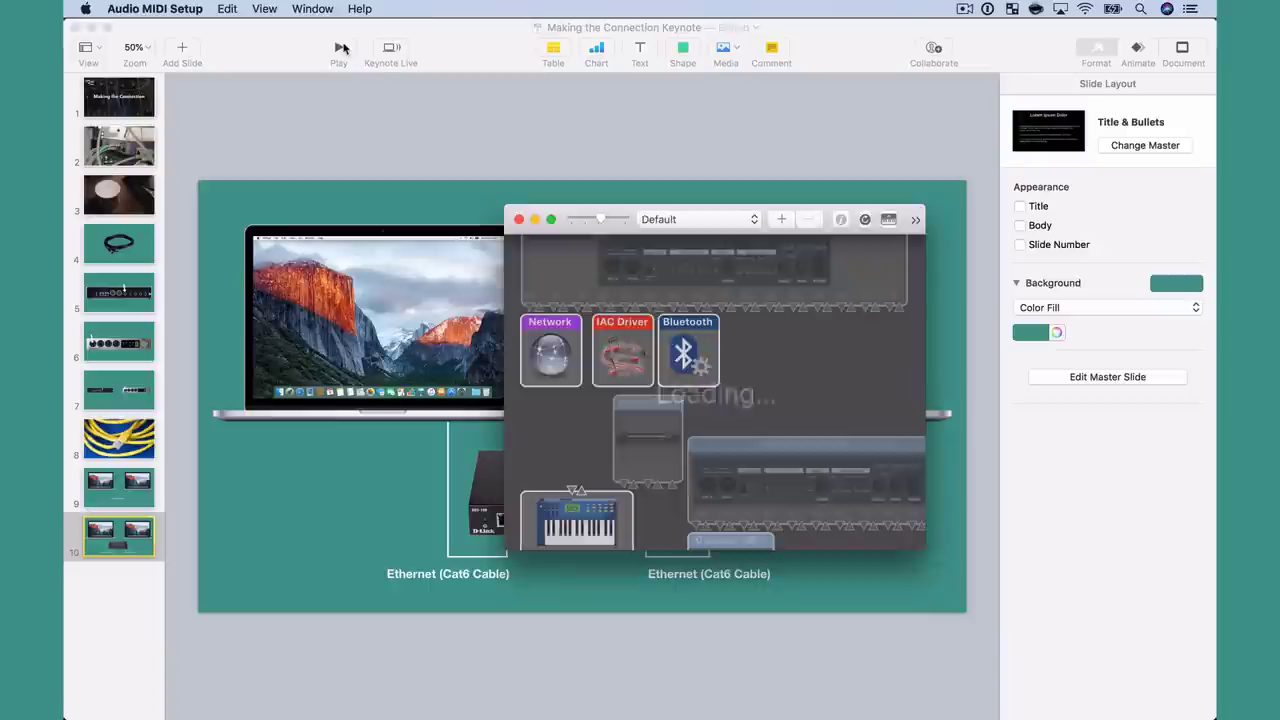
{"action": "left_click_drag", "start_coordinate": [563, 216], "coordinate": [487, 147]}
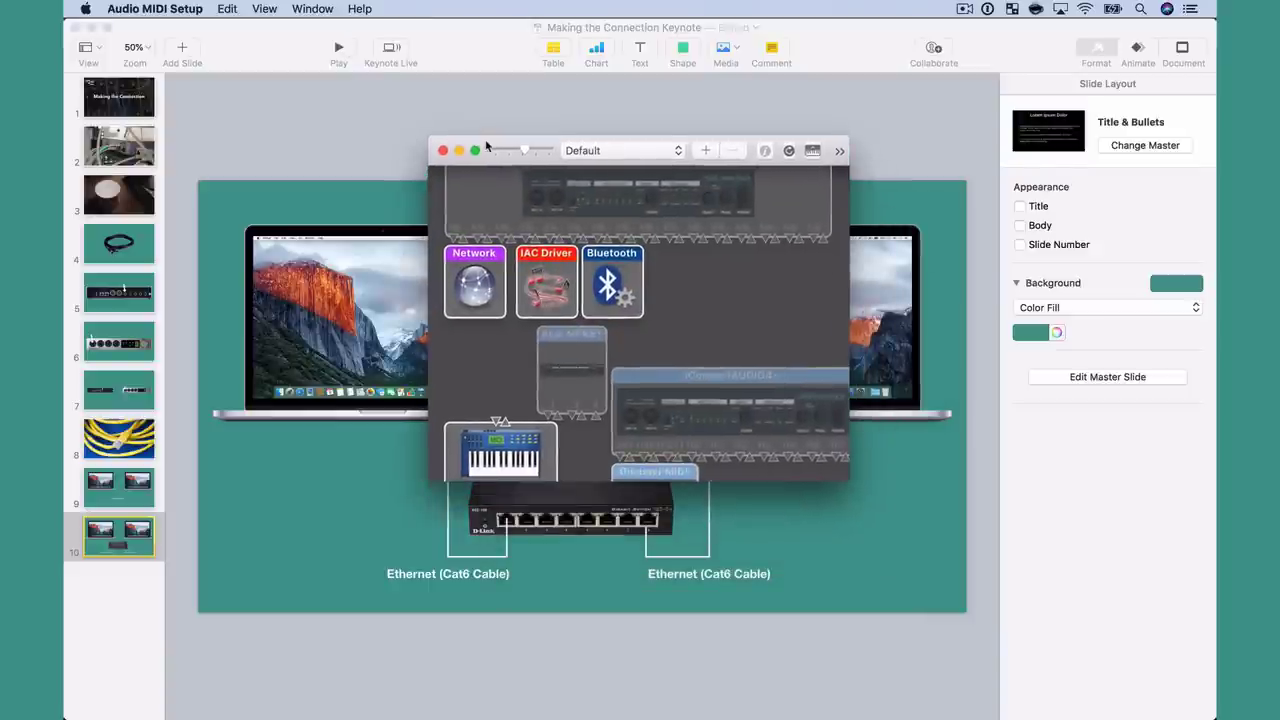
Review which windows open when Audio MIDI Setup launches in its general preferences, and close the preferences
{"action": "left_click", "coordinate": [306, 9]}
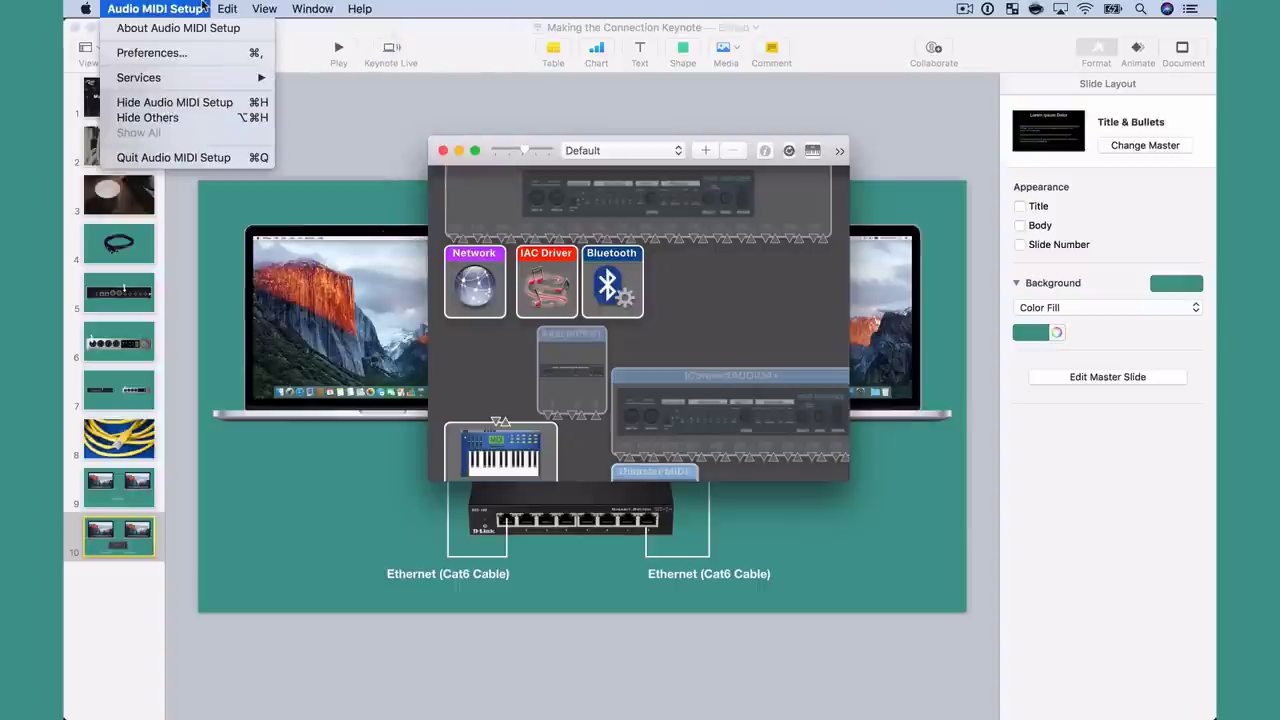
{"action": "left_click", "coordinate": [172, 49]}
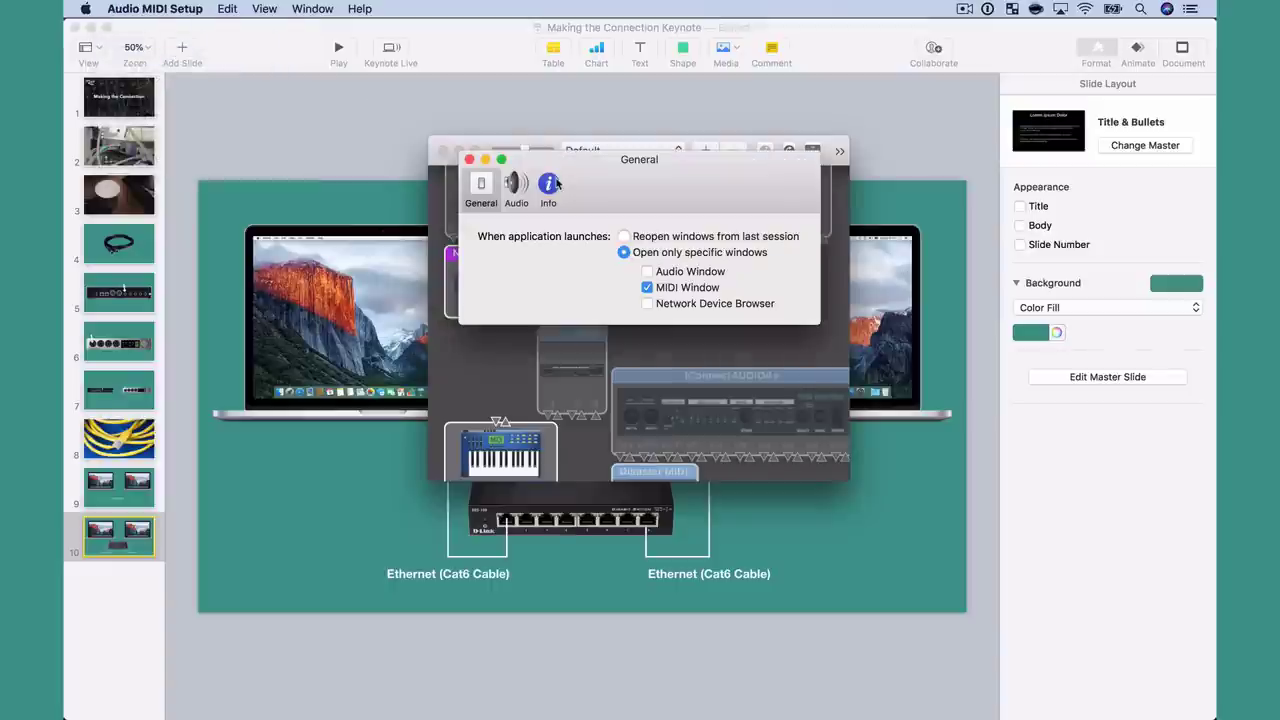
{"action": "left_click_drag", "start_coordinate": [653, 187], "coordinate": [632, 203]}
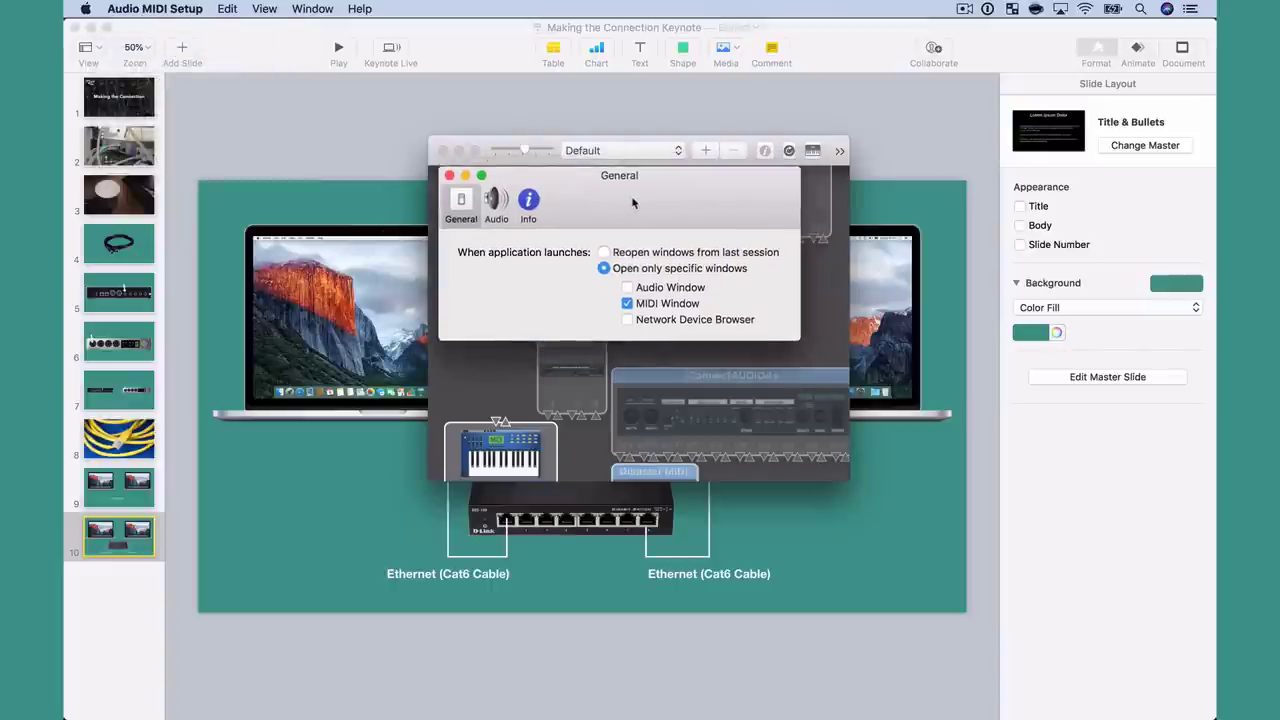
{"action": "left_click", "coordinate": [449, 175]}
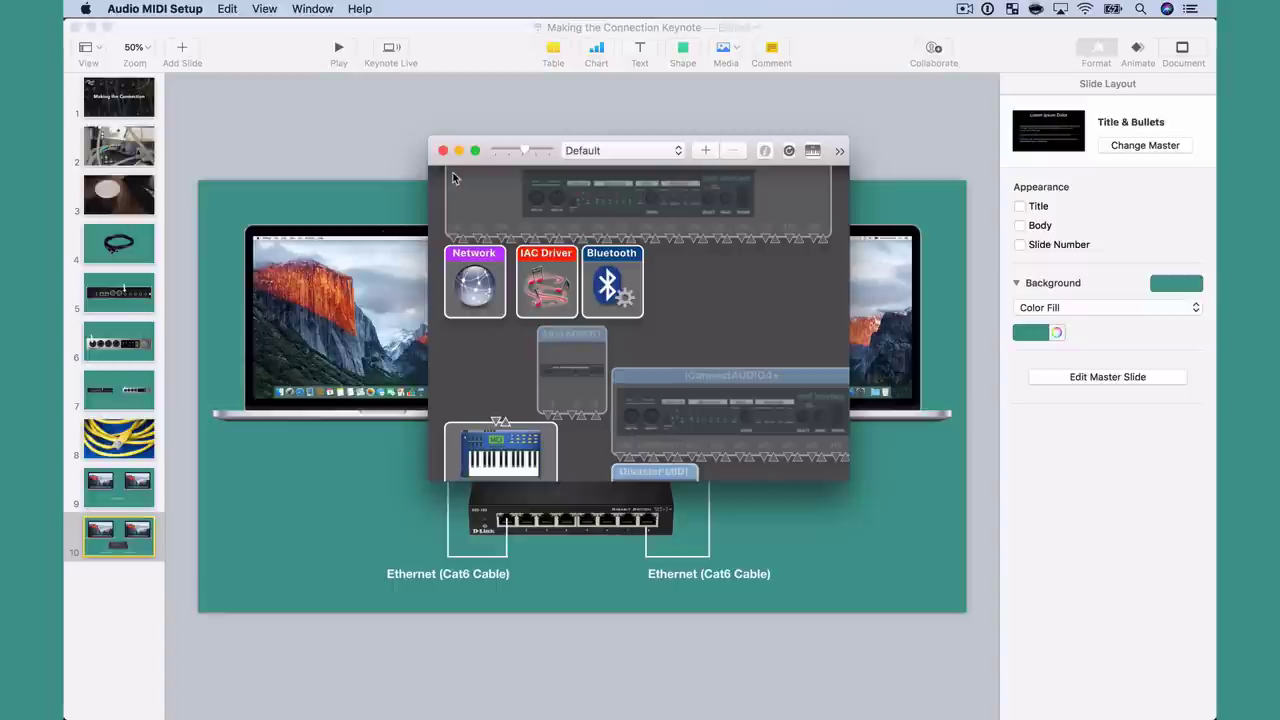
Enlarge the MIDI Studio window to fill the screen, open the MIDI network setup and move it clear of the device icons
{"action": "double_click", "coordinate": [490, 141]}
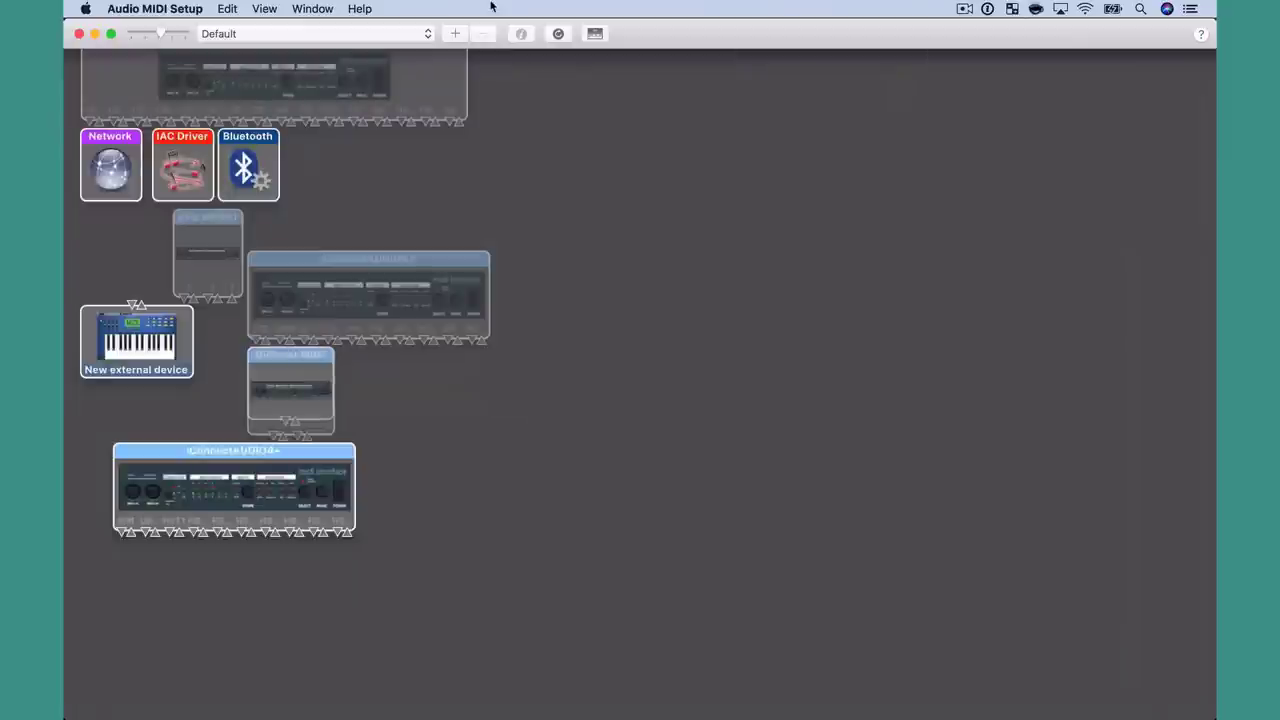
{"action": "double_click", "coordinate": [116, 168]}
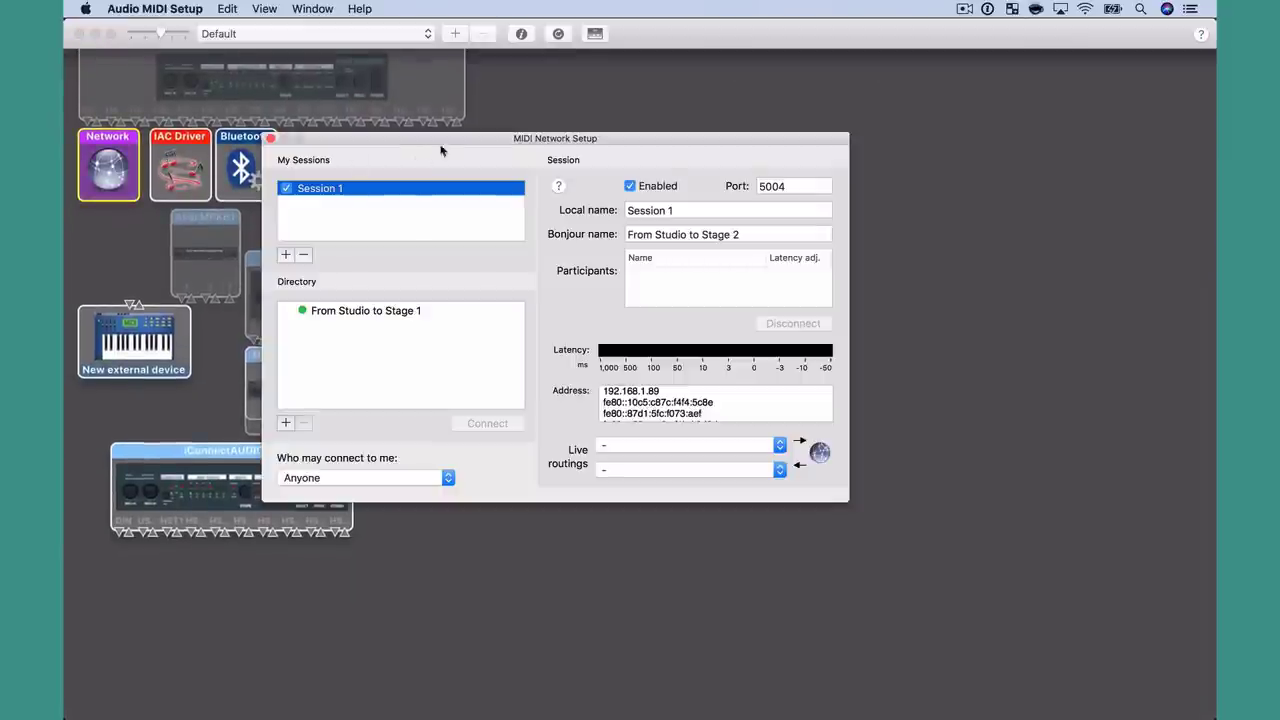
{"action": "left_click_drag", "start_coordinate": [449, 138], "coordinate": [490, 107]}
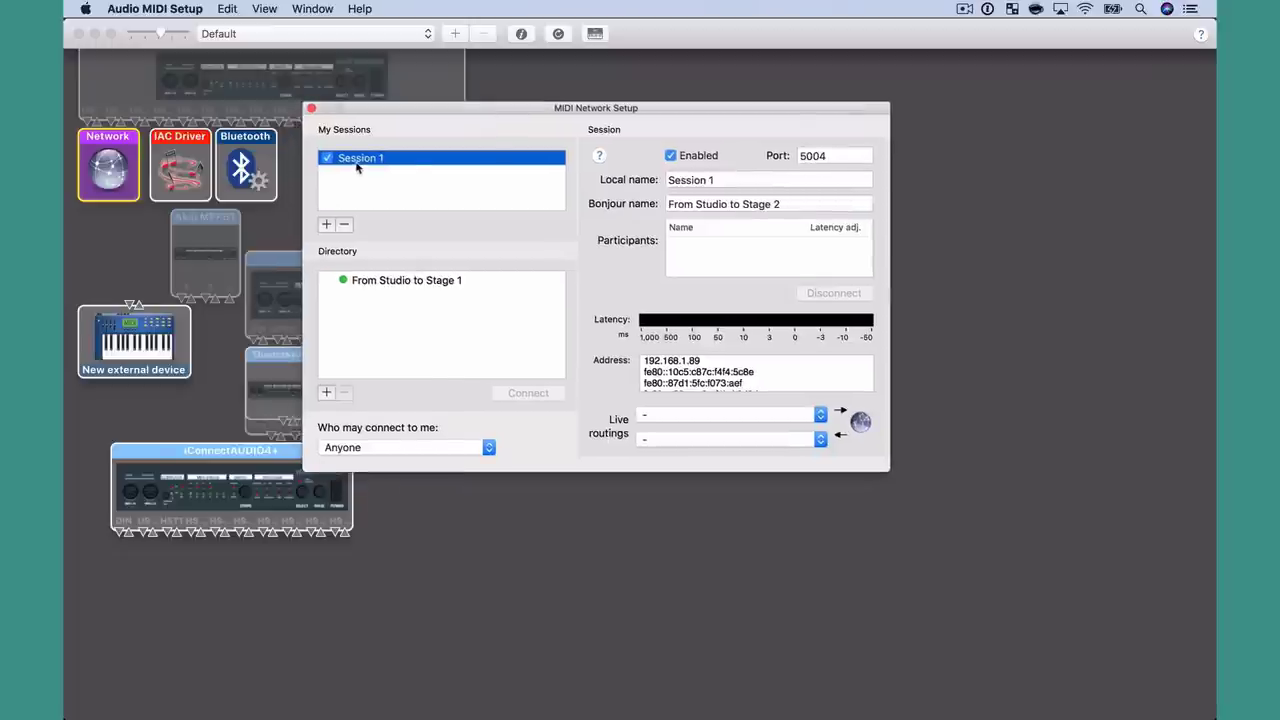
Add a second session in the MIDI network setup, enable it, and keep connections allowed for anyone
{"action": "left_click", "coordinate": [326, 224]}
{"action": "left_click", "coordinate": [336, 174]}
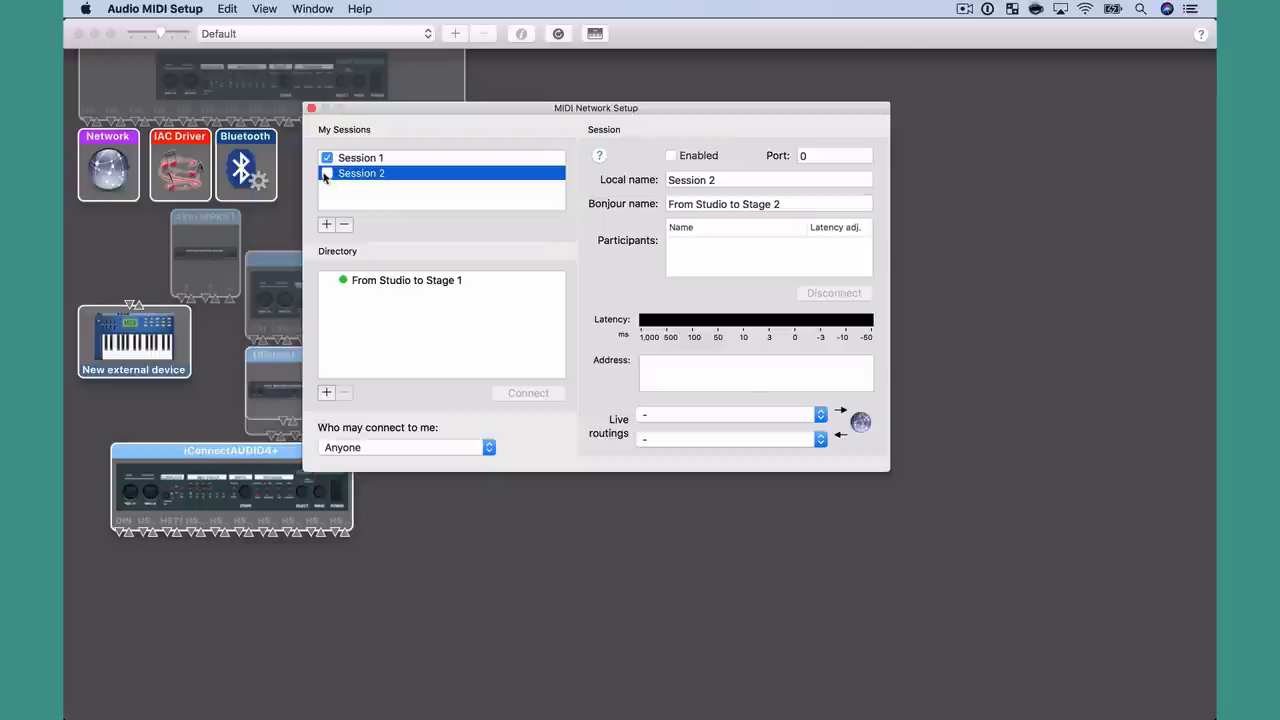
{"action": "left_click", "coordinate": [326, 173]}
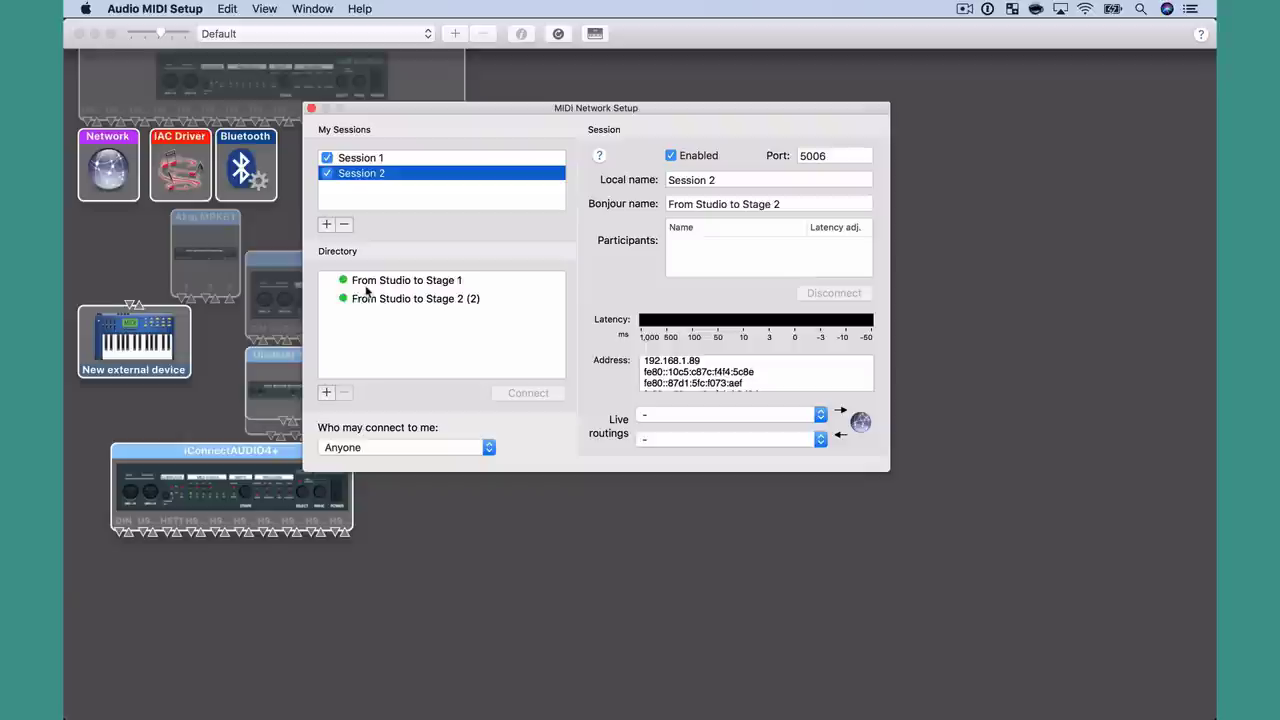
{"action": "left_click", "coordinate": [400, 446]}
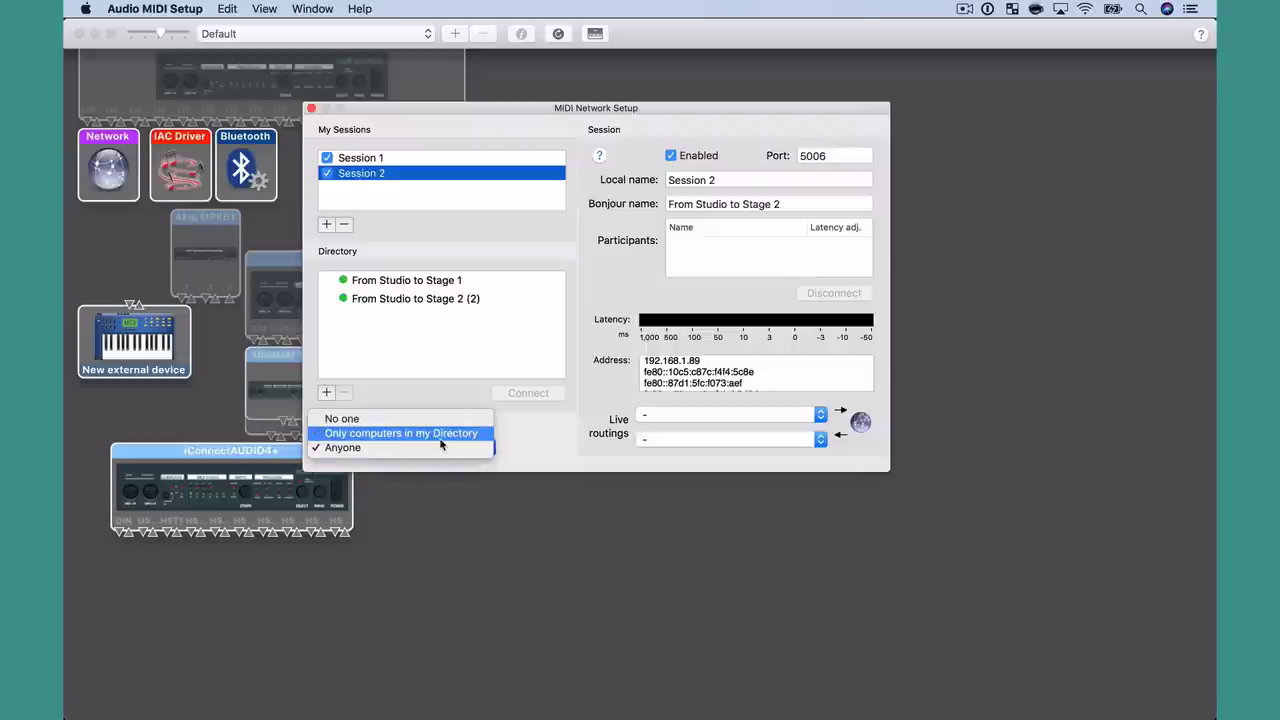
{"action": "left_click", "coordinate": [433, 448]}
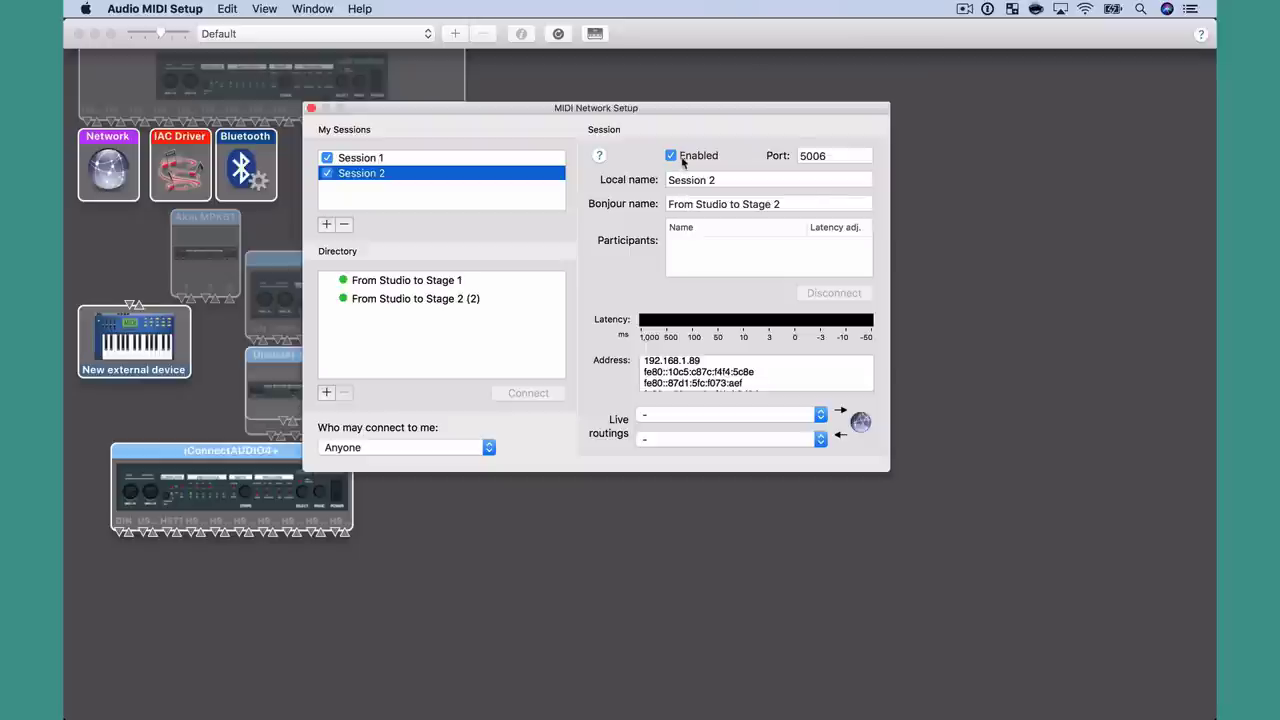
Set Session 2's outgoing live routing to Network Session 1 and the other live routing to iConnectAUDIO4+ HST5
{"action": "left_click", "coordinate": [651, 415]}
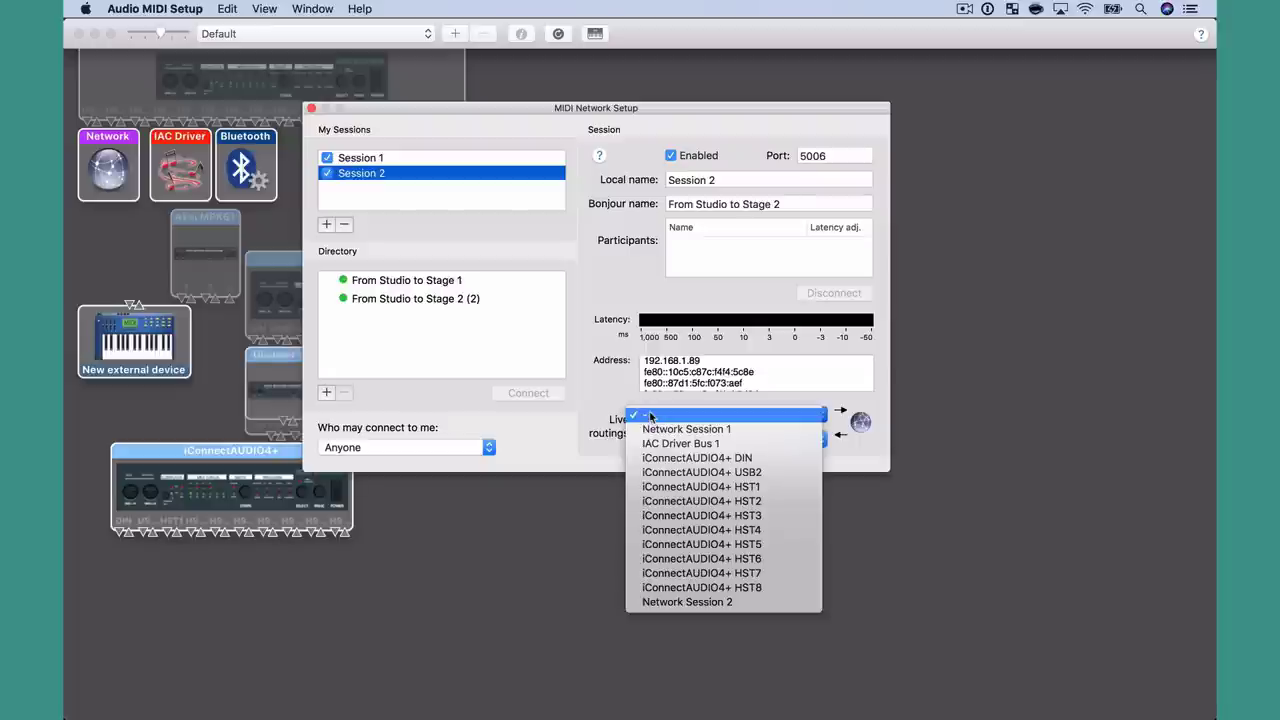
{"action": "left_click", "coordinate": [680, 429]}
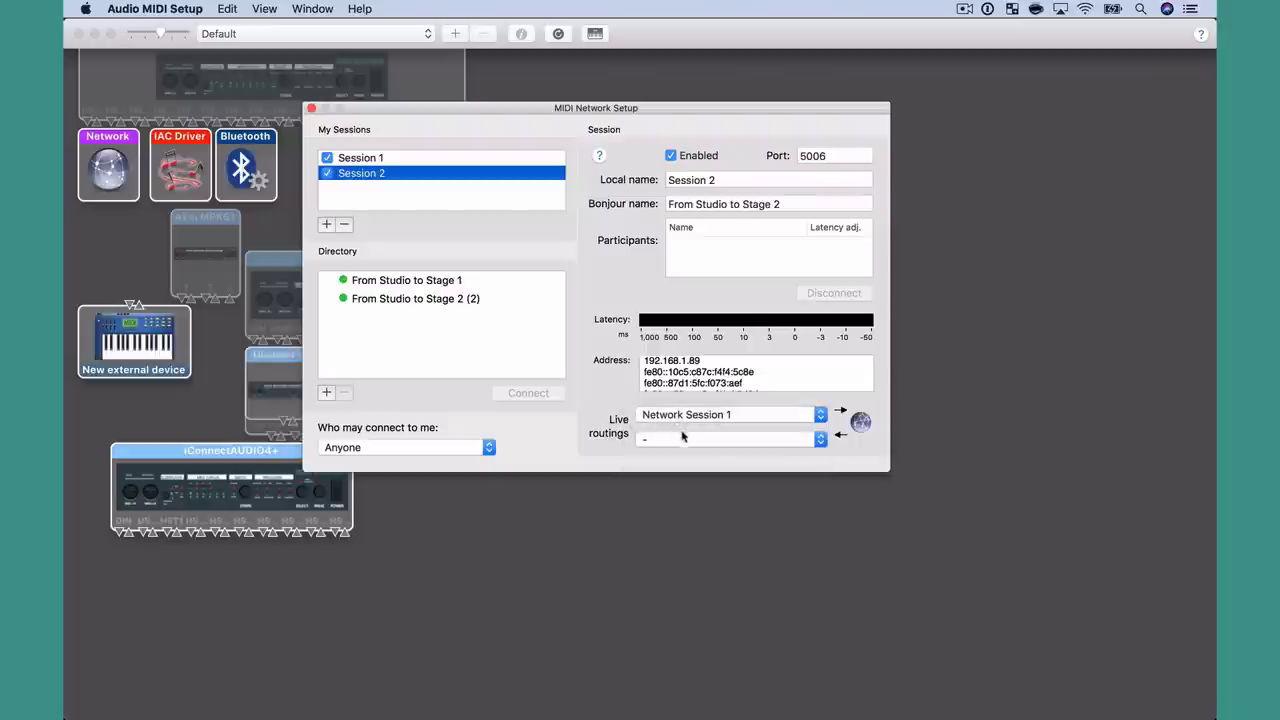
{"action": "left_click", "coordinate": [682, 436]}
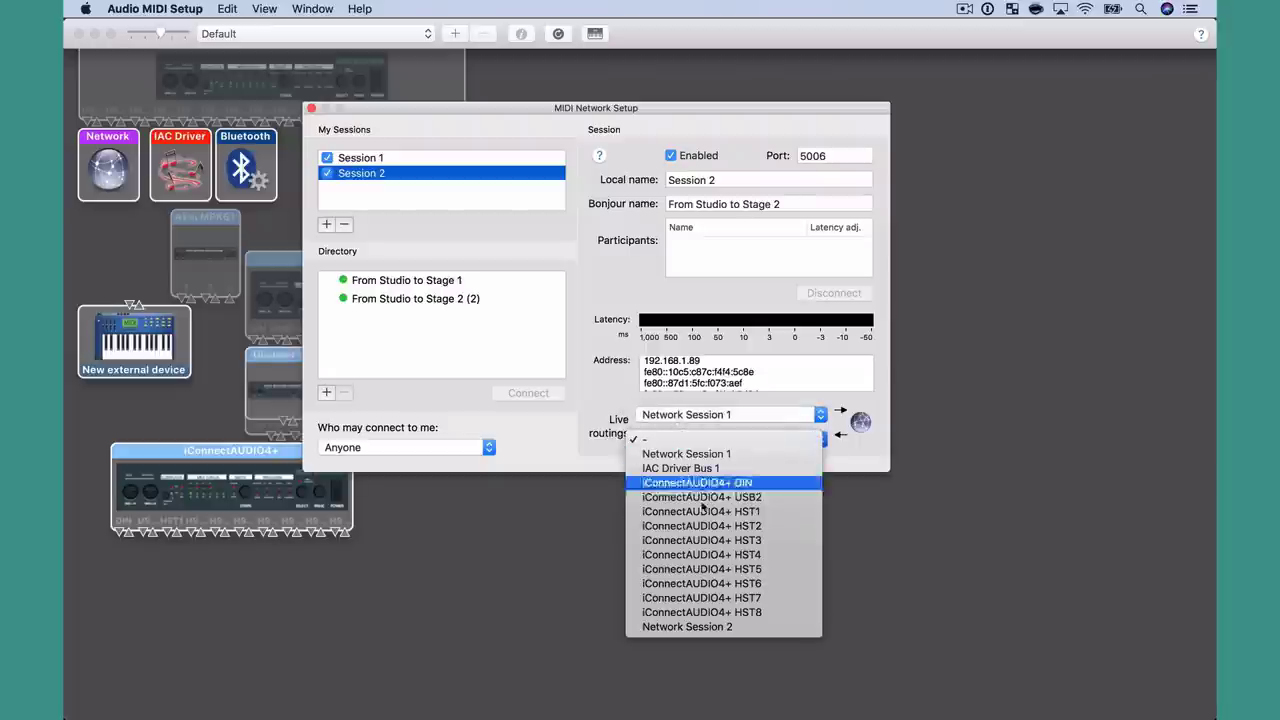
{"action": "left_click", "coordinate": [736, 570]}
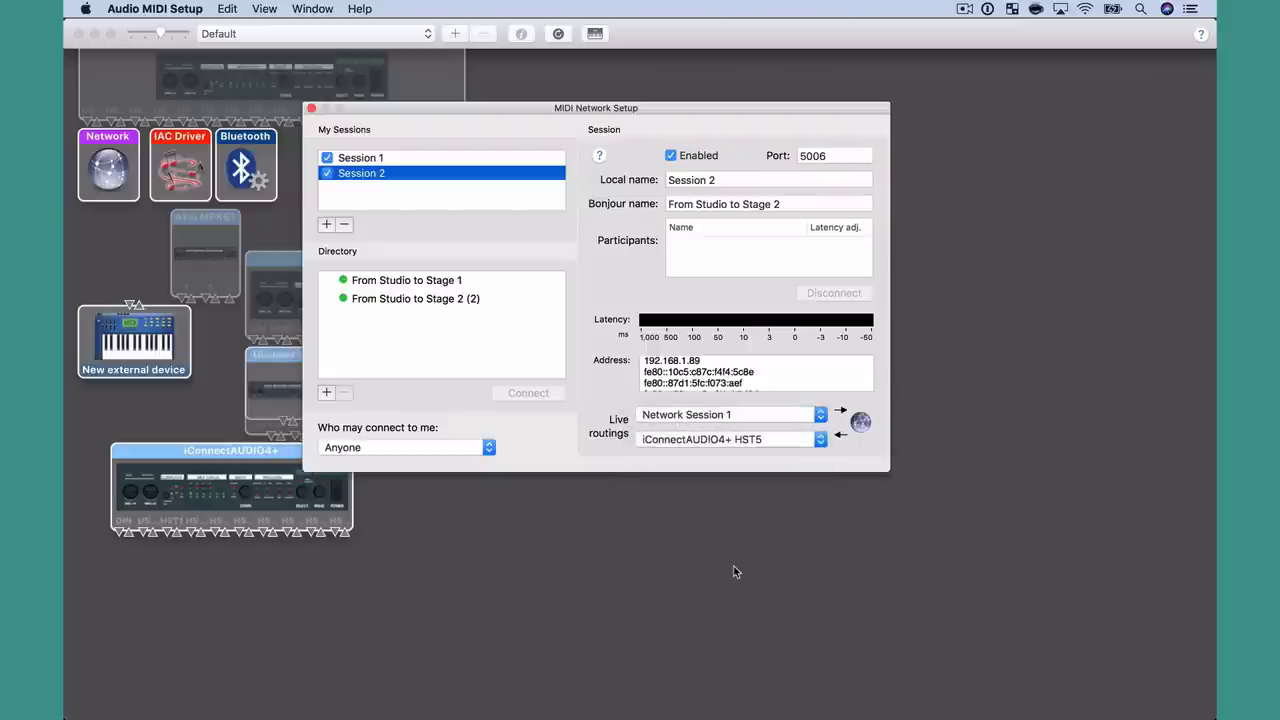
Clear both live routings of Session 2, delete that session and select Session 1
{"action": "left_click", "coordinate": [736, 439]}
{"action": "left_click", "coordinate": [733, 314]}
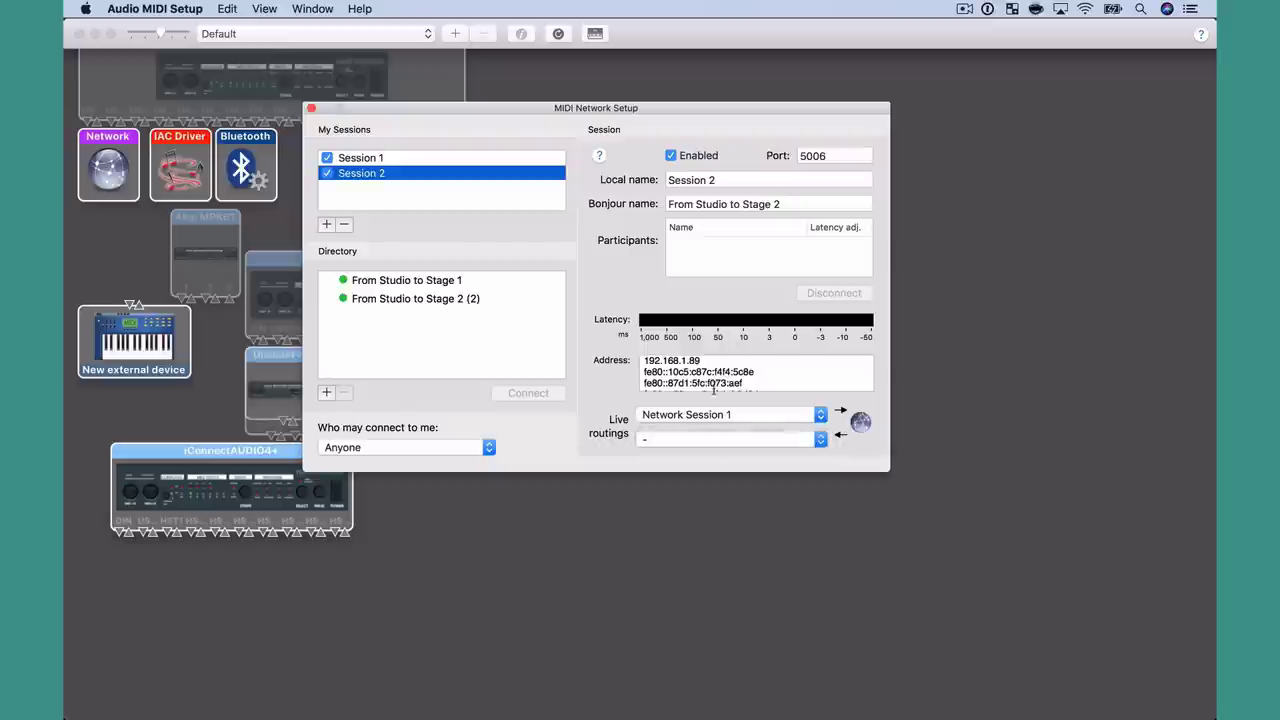
{"action": "left_click", "coordinate": [712, 413]}
{"action": "left_click", "coordinate": [688, 400]}
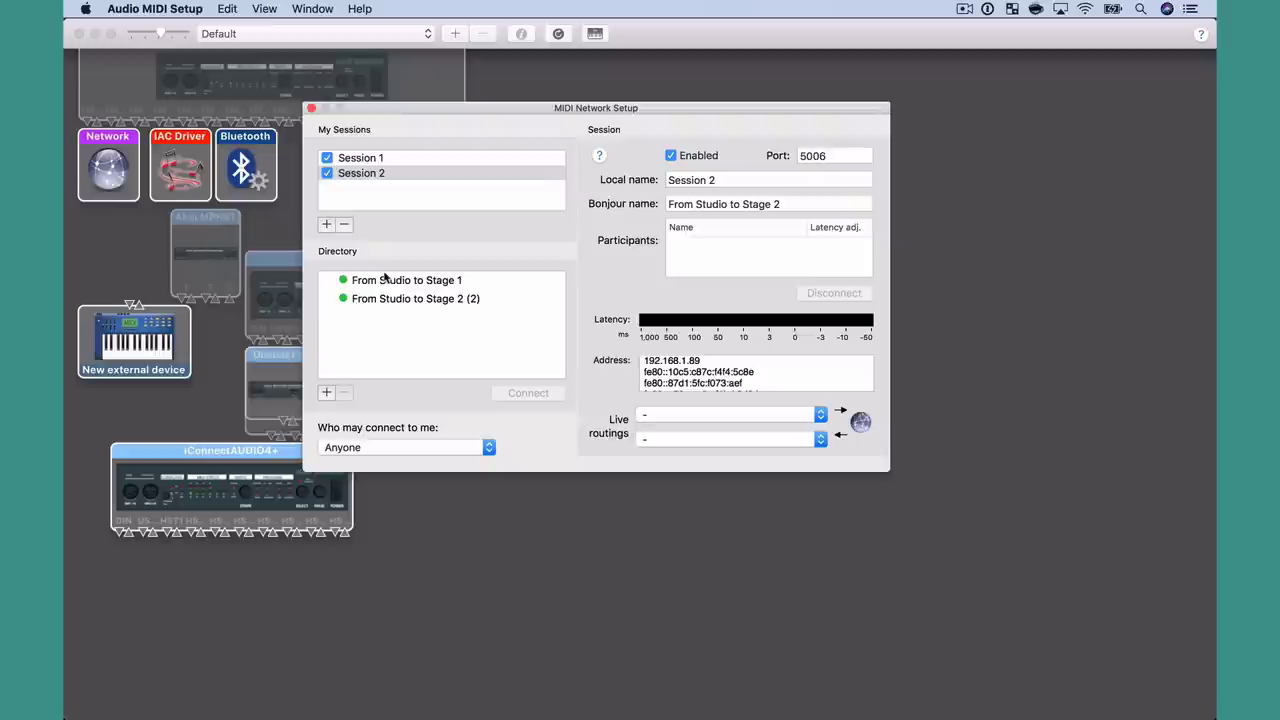
{"action": "left_click", "coordinate": [344, 225]}
{"action": "left_click", "coordinate": [397, 163]}
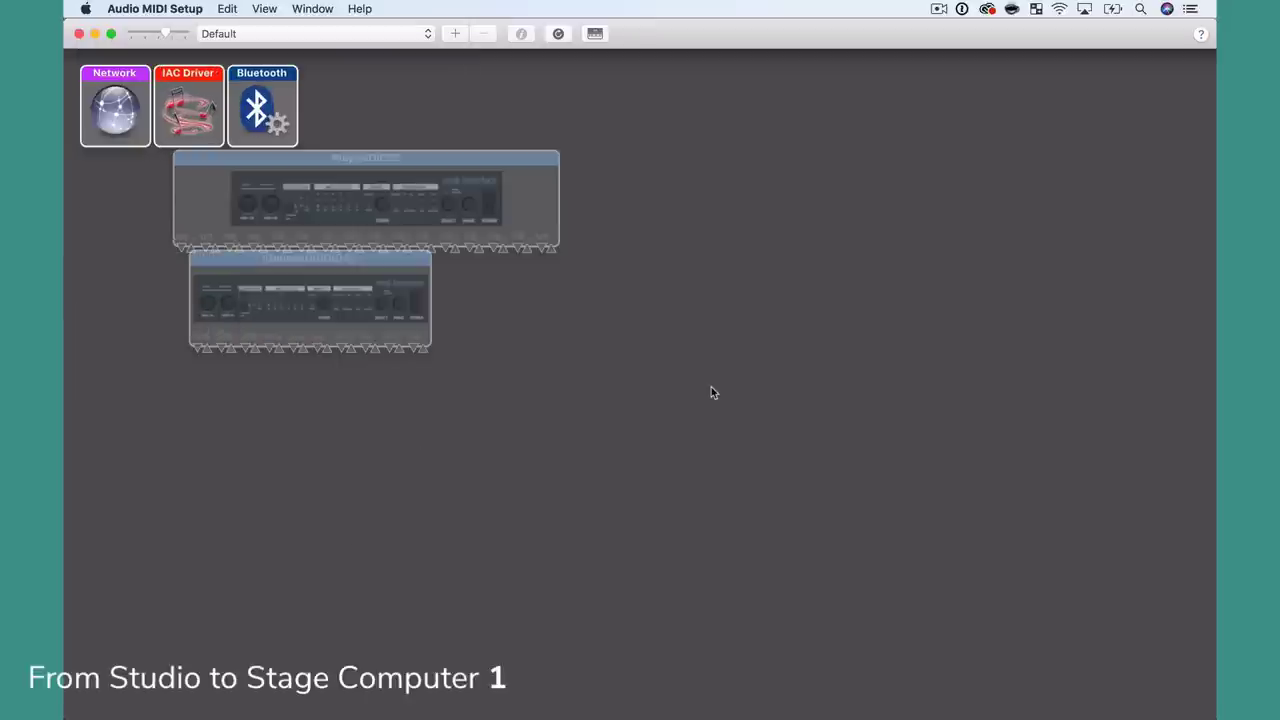
Open the MIDI network setup on computer 1, and connect computer 2's Session 1 to From Studio to Stage 1
{"action": "double_click", "coordinate": [141, 98]}
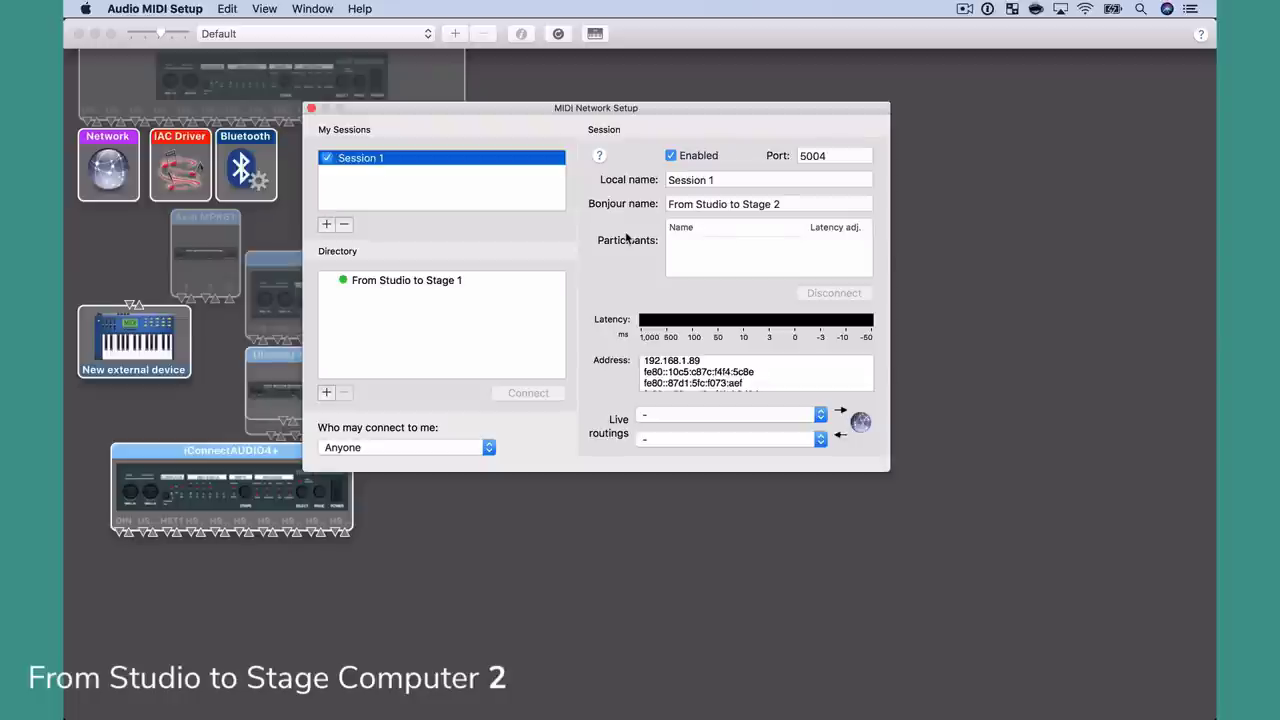
{"action": "left_click", "coordinate": [398, 286]}
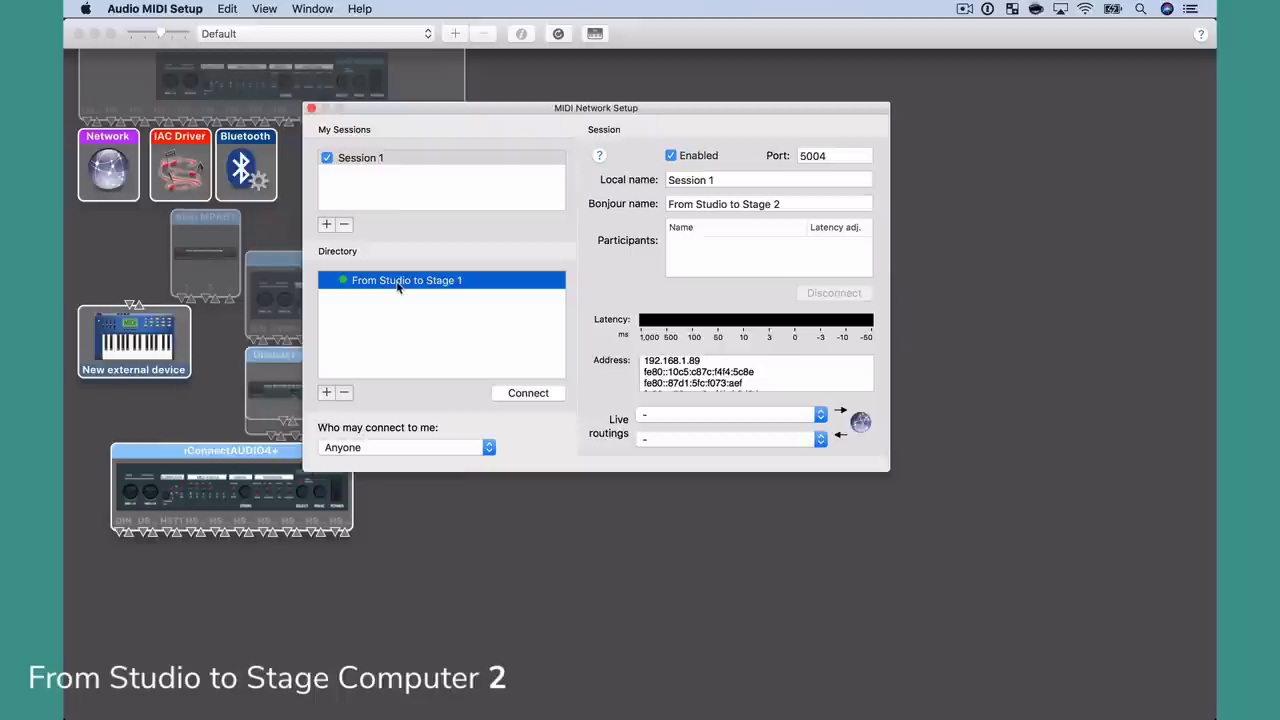
{"action": "left_click", "coordinate": [518, 395]}
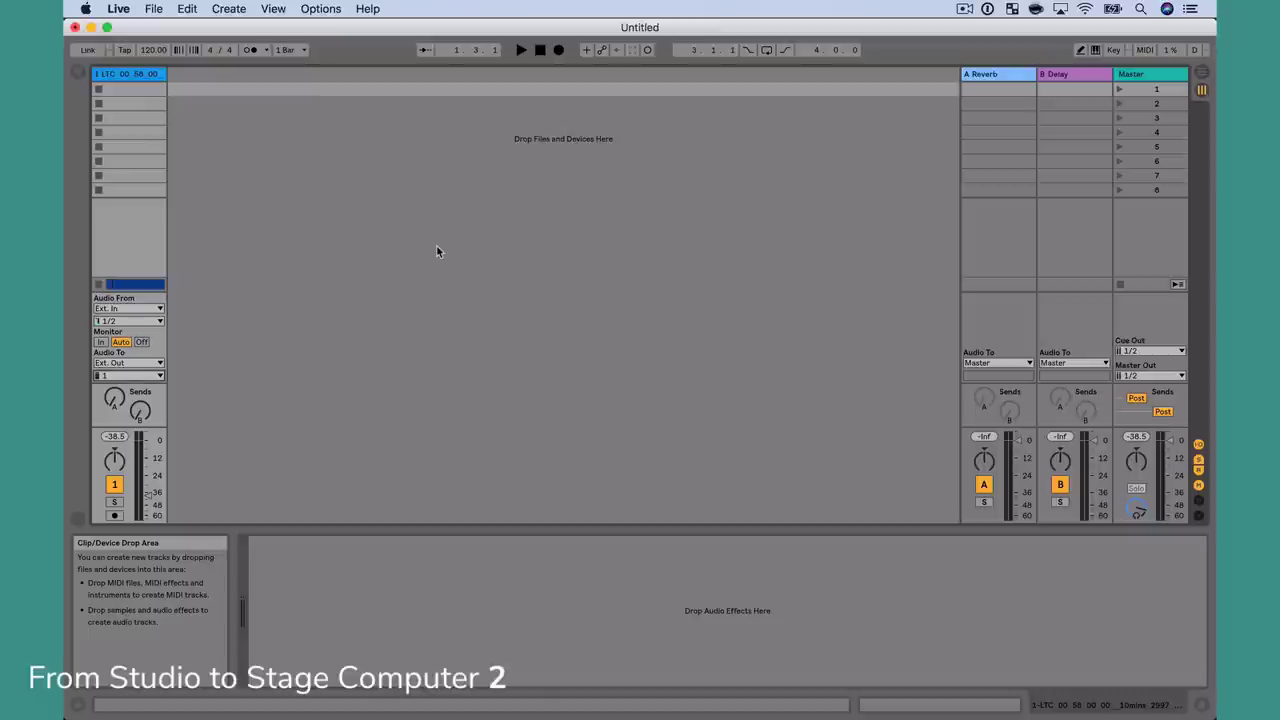
Insert a MIDI track in Live and leave only Track enabled for the Network (Session 1) output in the MIDI preferences
{"action": "key", "text": "super+shift+t"}
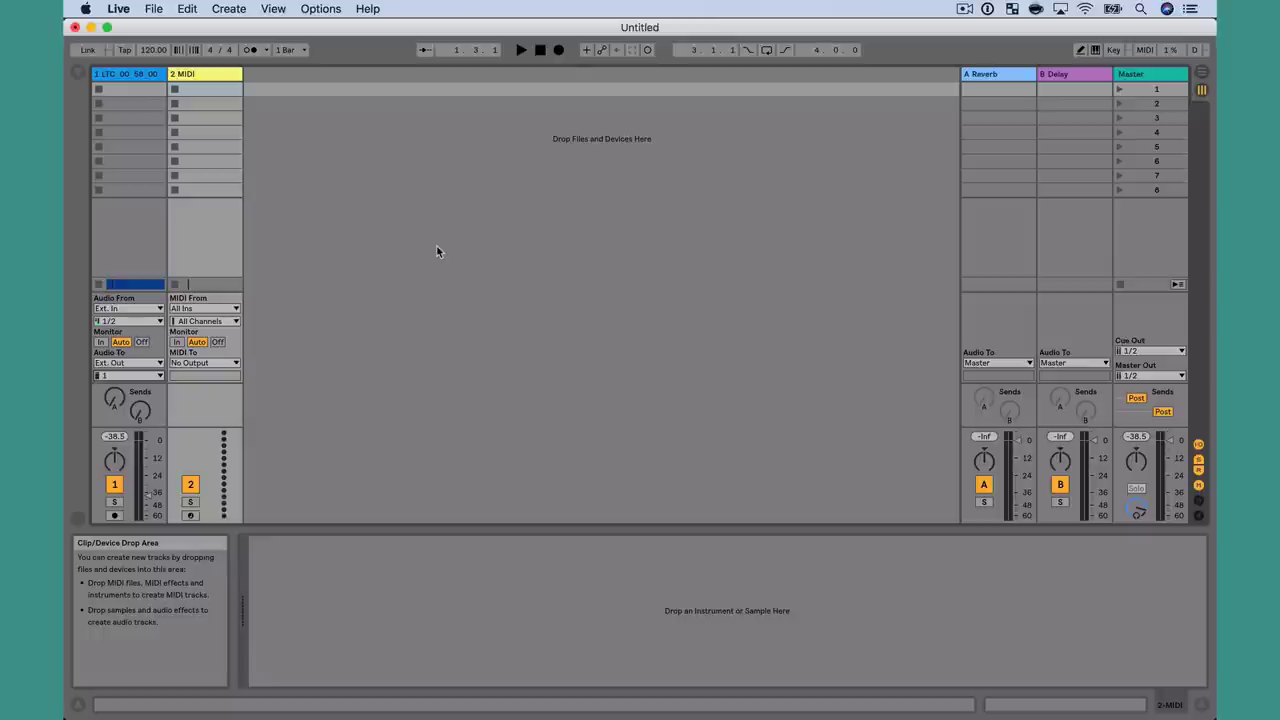
{"action": "key", "text": "super+comma"}
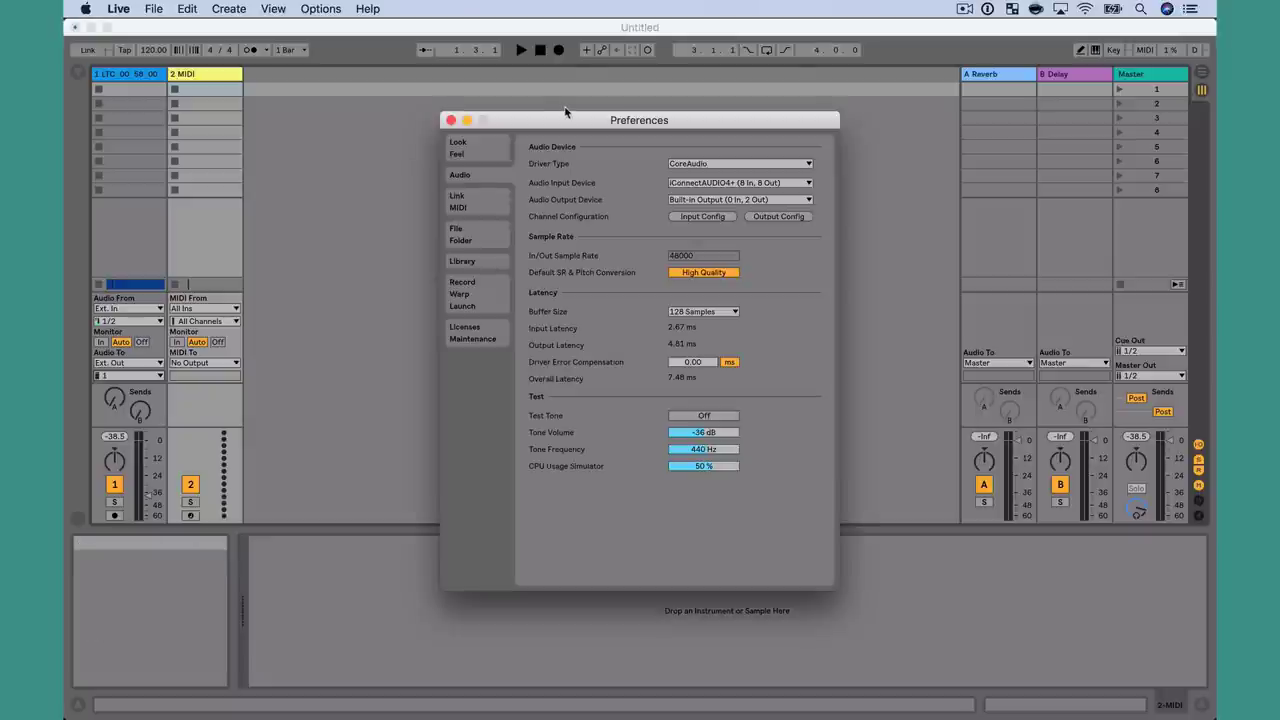
{"action": "left_click", "coordinate": [476, 198]}
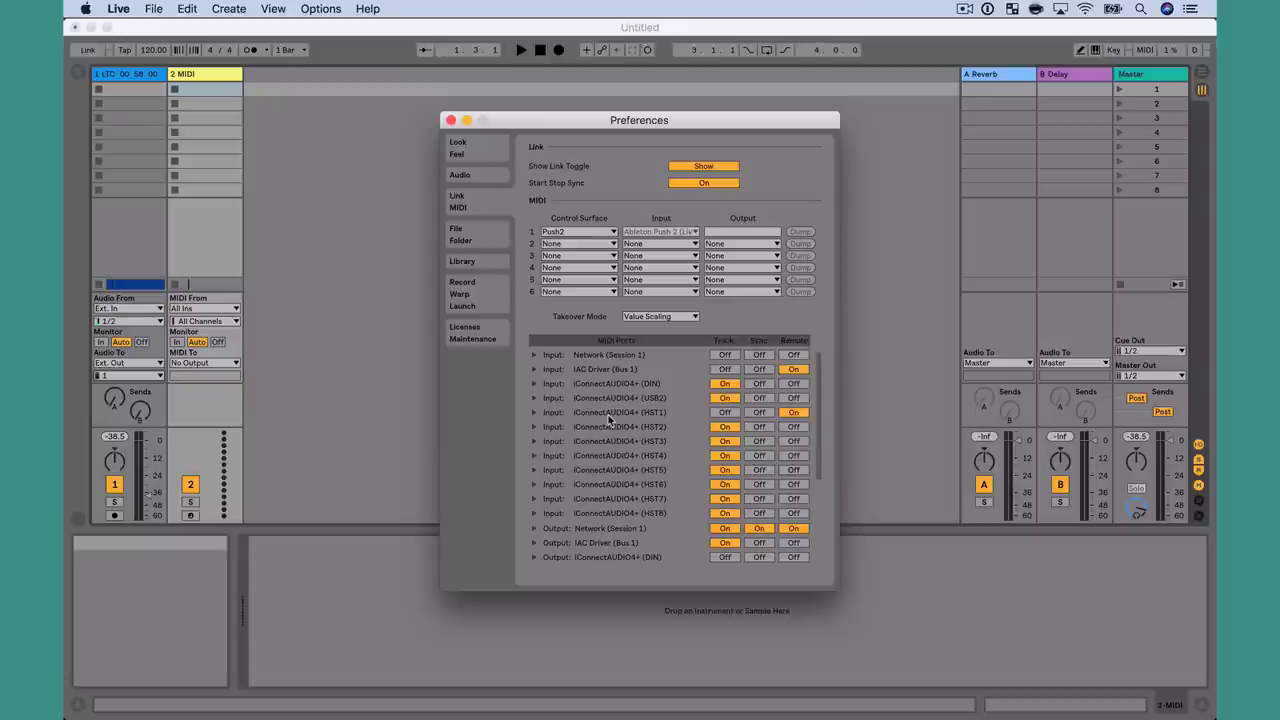
{"action": "scroll", "coordinate": [608, 415], "scroll_direction": "down", "scroll_amount": 3}
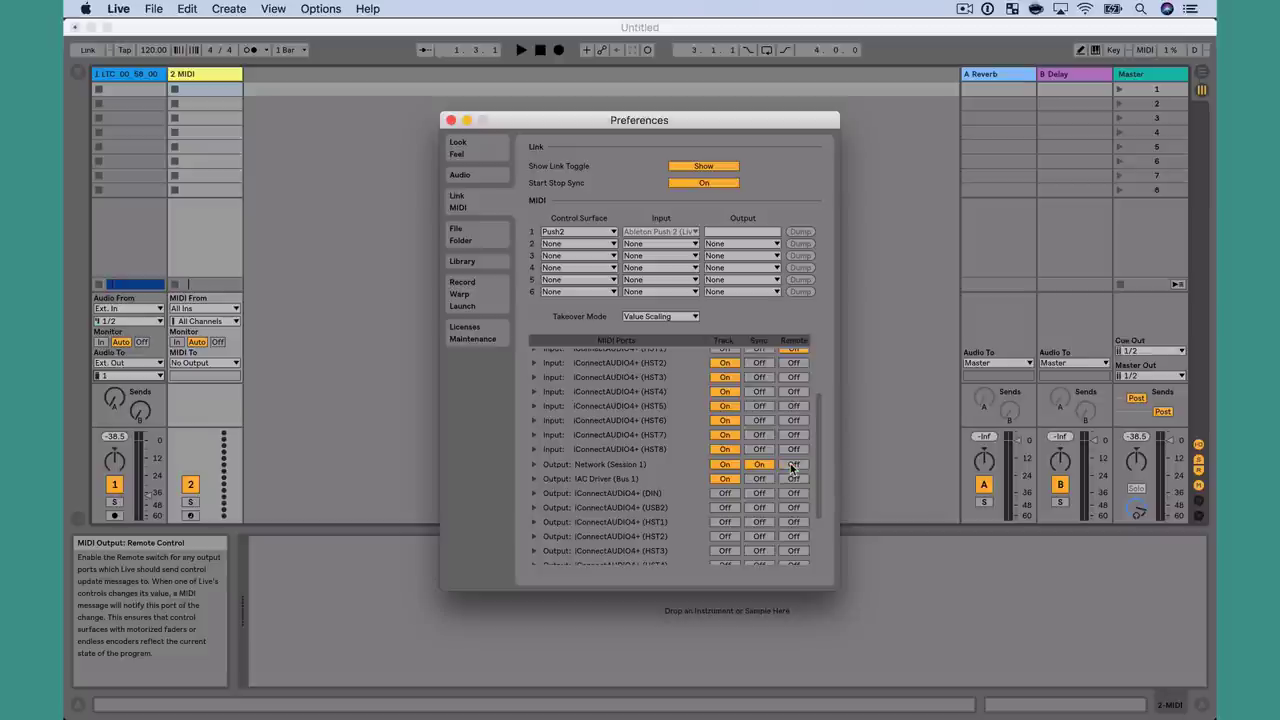
{"action": "left_click", "coordinate": [759, 464]}
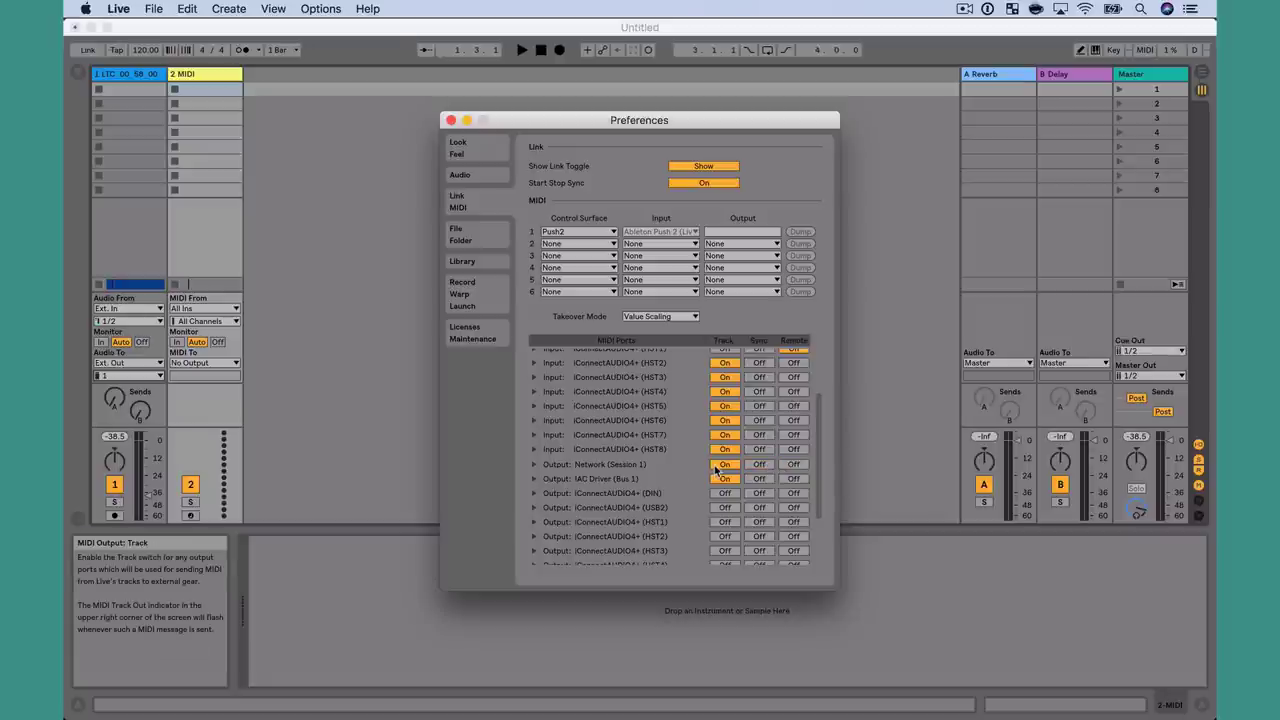
{"action": "left_click", "coordinate": [451, 120]}
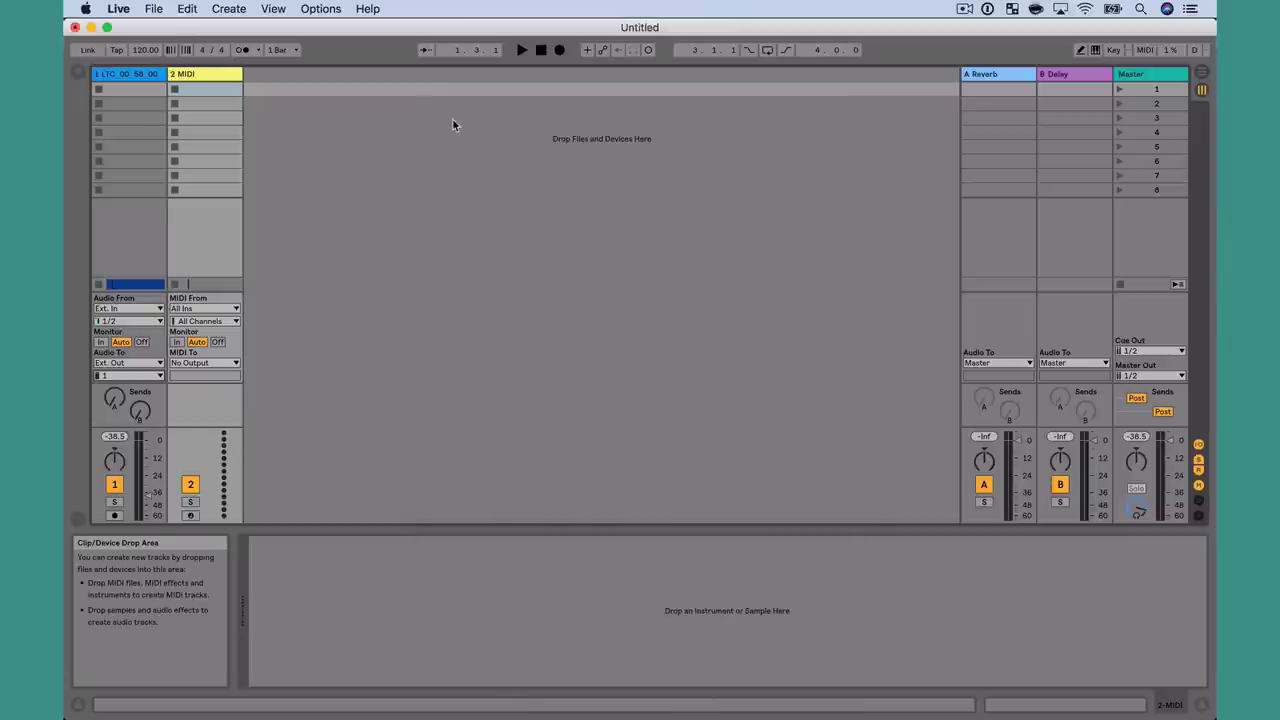
Create a clip in the MIDI track's second slot and draw an E3 note from 1 to about 1.3.3
{"action": "double_click", "coordinate": [195, 104]}
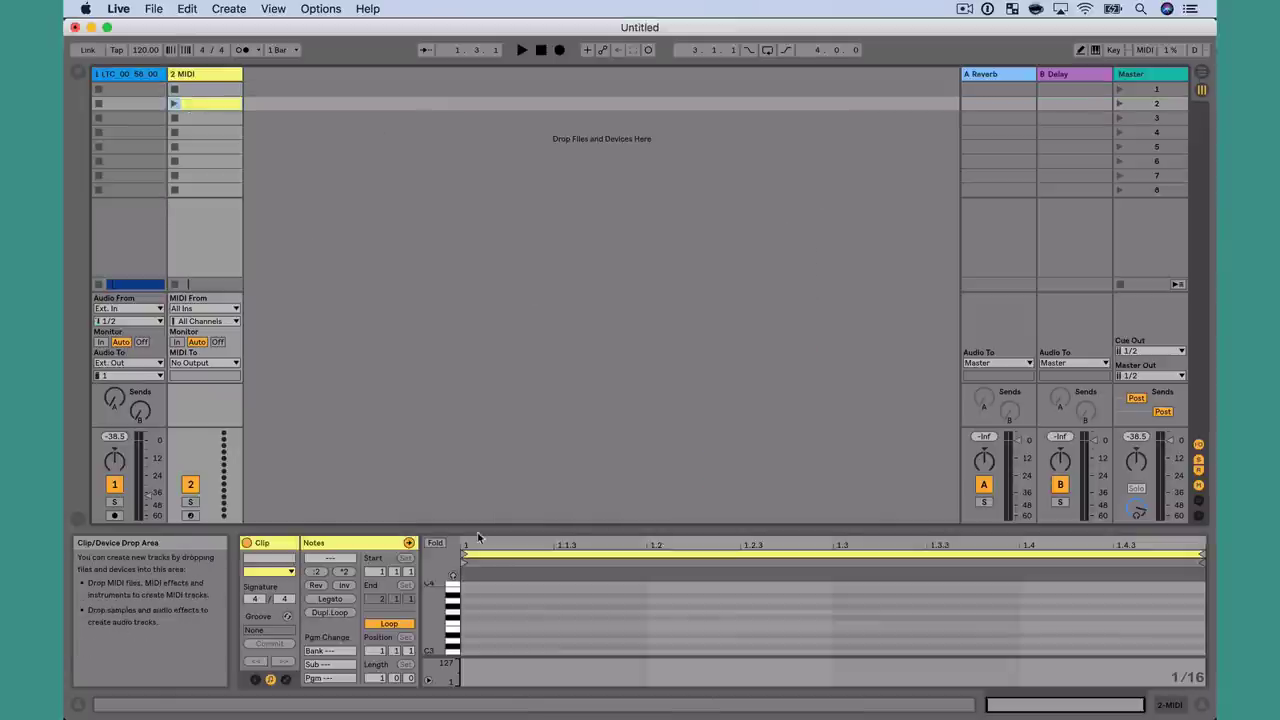
{"action": "double_click", "coordinate": [470, 630]}
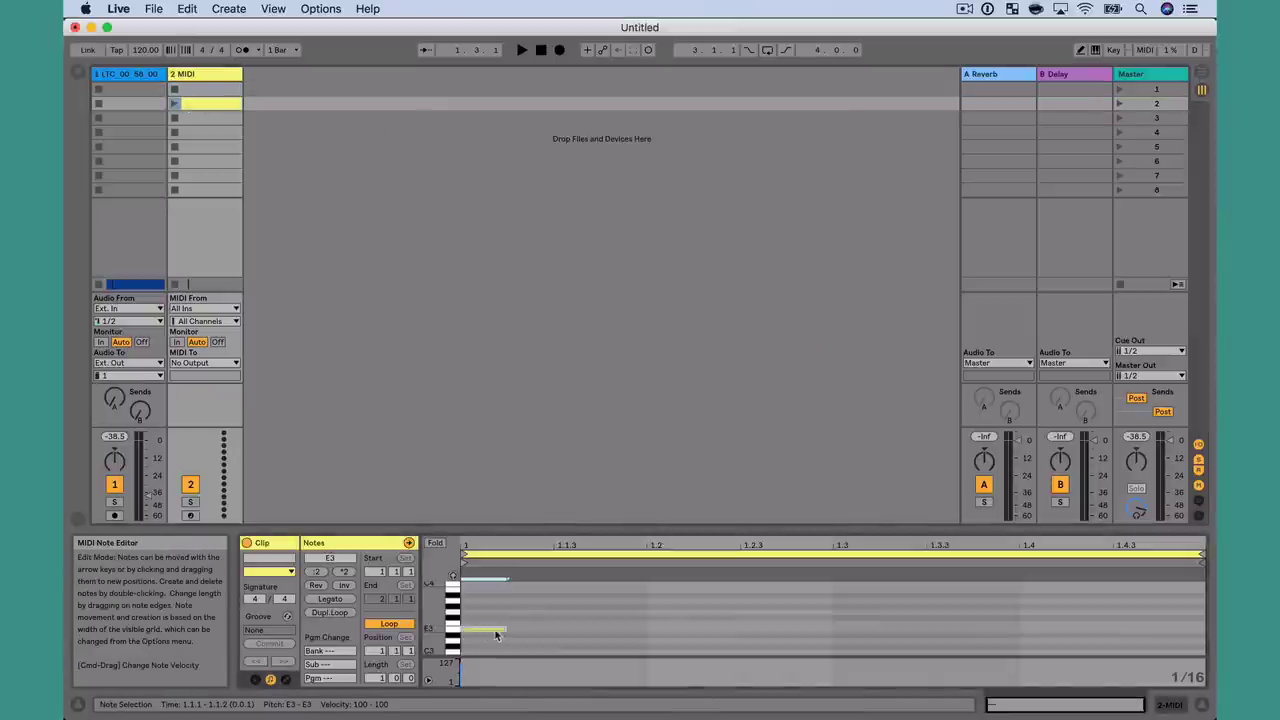
{"action": "left_click_drag", "start_coordinate": [503, 630], "coordinate": [927, 630]}
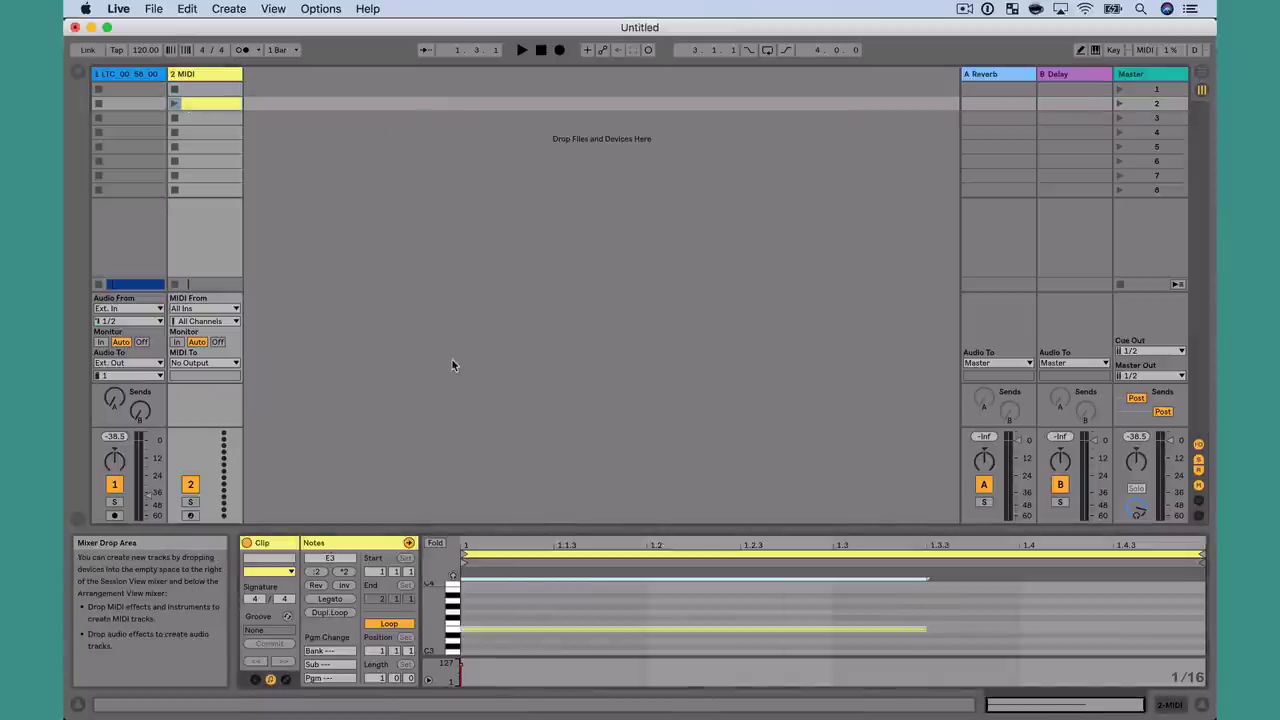
Route the MIDI track's output to Network (Session 1) on Ch. 1 and launch its clip
{"action": "left_click", "coordinate": [222, 363]}
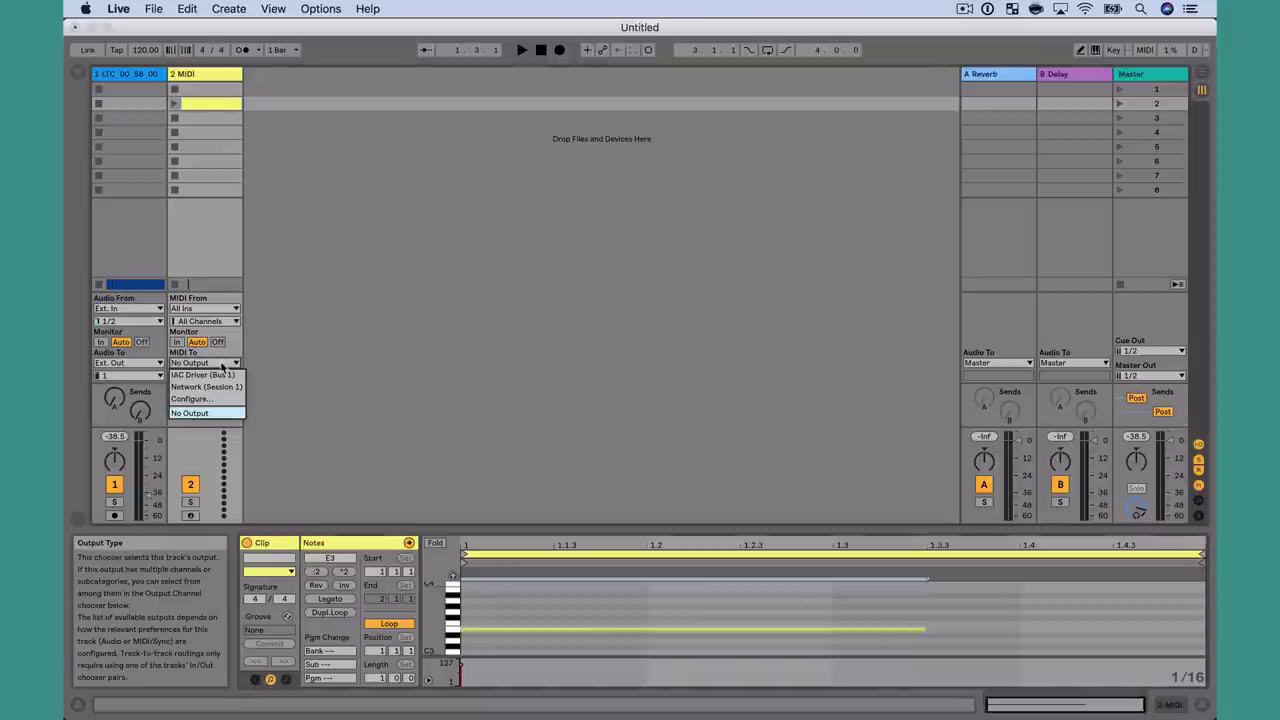
{"action": "left_click", "coordinate": [224, 387]}
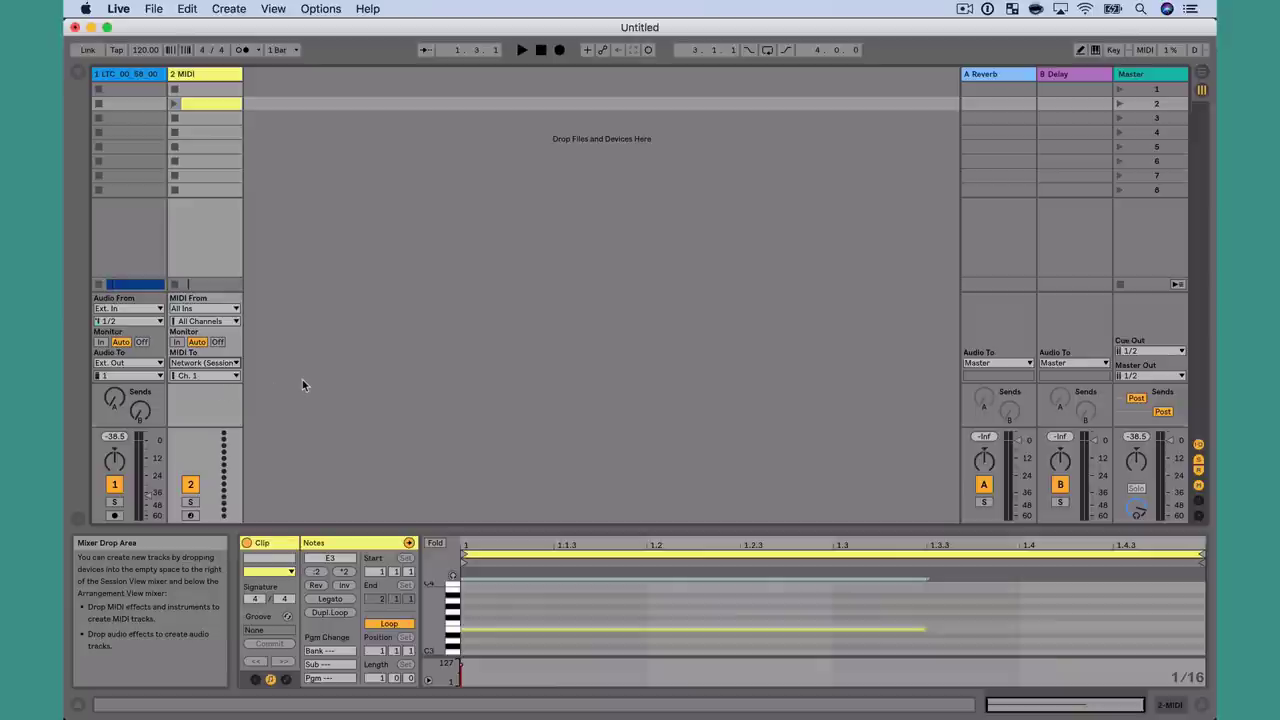
{"action": "left_click", "coordinate": [233, 376]}
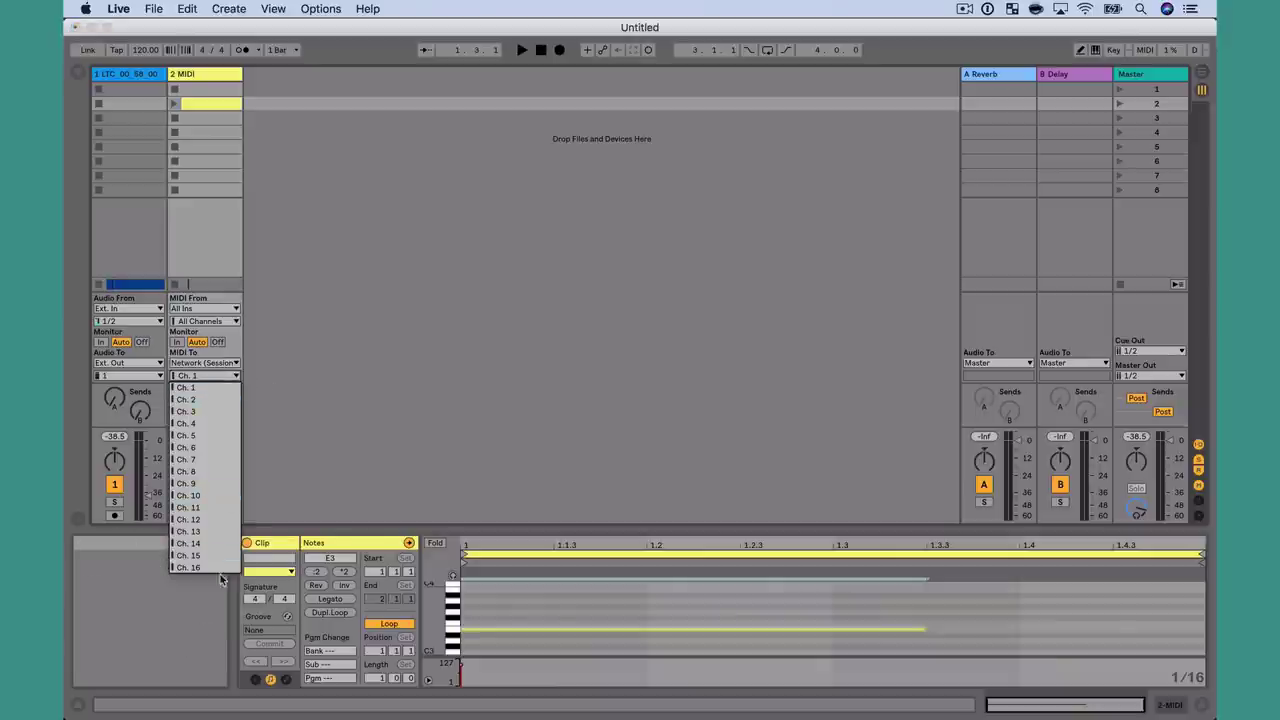
{"action": "left_click", "coordinate": [229, 391]}
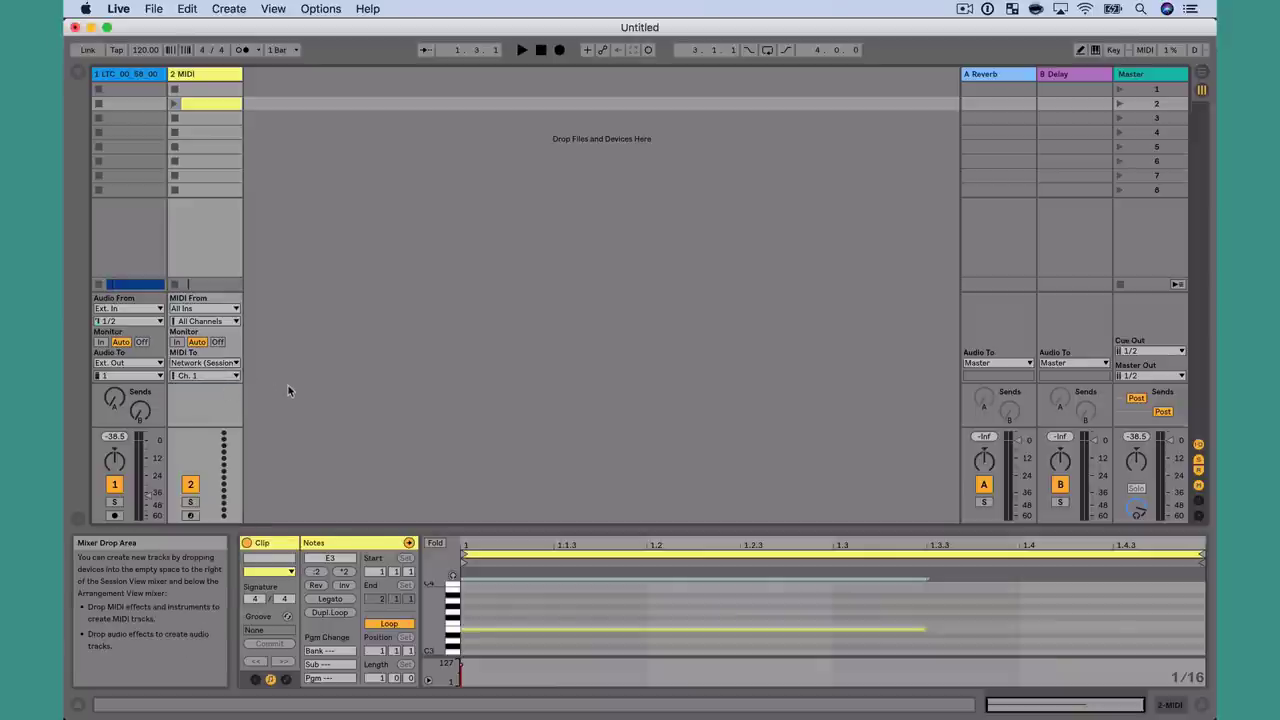
{"action": "left_click", "coordinate": [174, 104]}
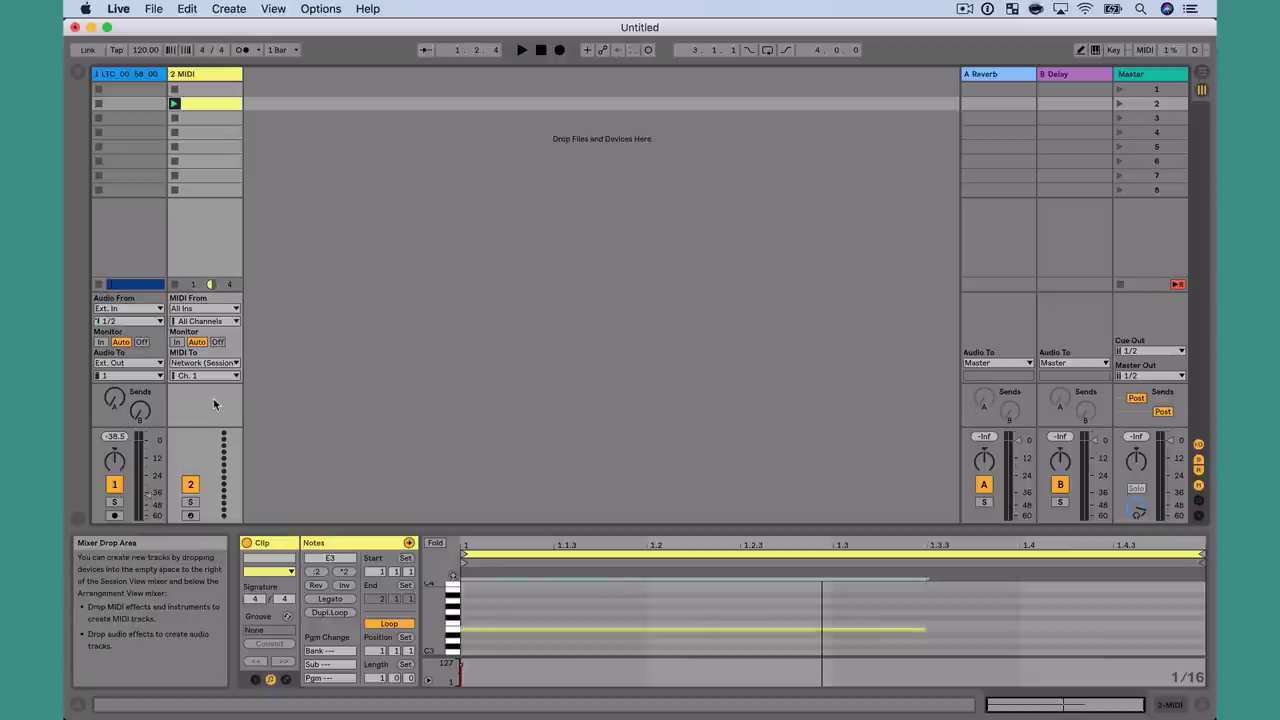
Switch to Audio MIDI Setup and check the participants connected to Session 1
{"action": "key", "text": "super+Tab"}
{"action": "key", "text": "super+Tab"}
{"action": "key", "text": "super+shift+Tab"}
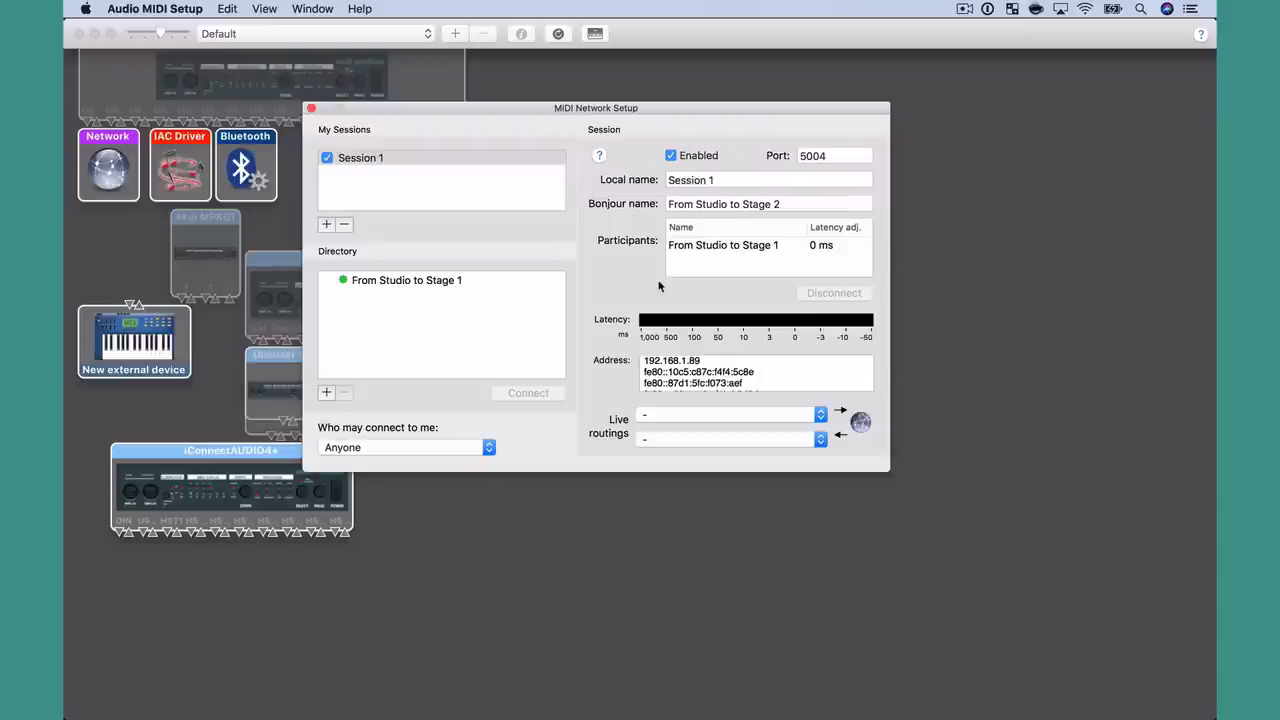
Switch to Keynote and play the slideshow from slide 9, the direct Ethernet connection between two laptops
{"action": "key", "text": "super+Tab"}
{"action": "key", "text": "super+Tab"}
{"action": "key", "text": "super+Tab"}
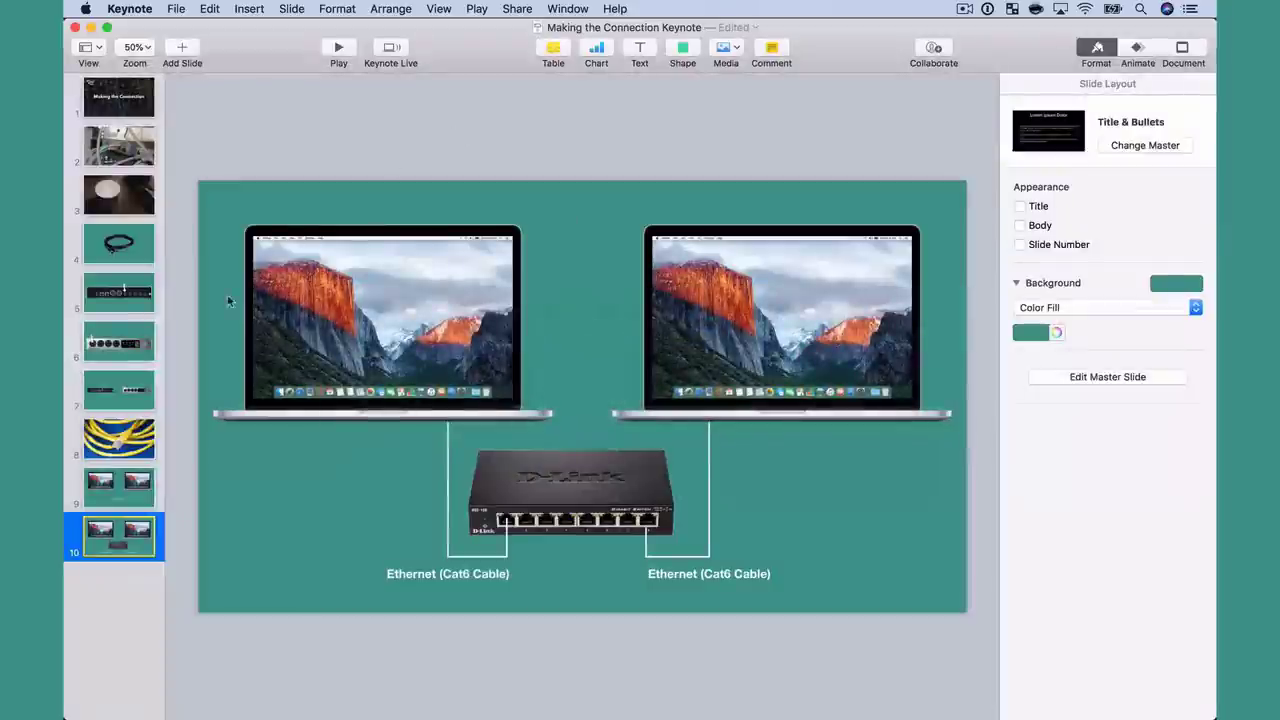
{"action": "left_click", "coordinate": [130, 484]}
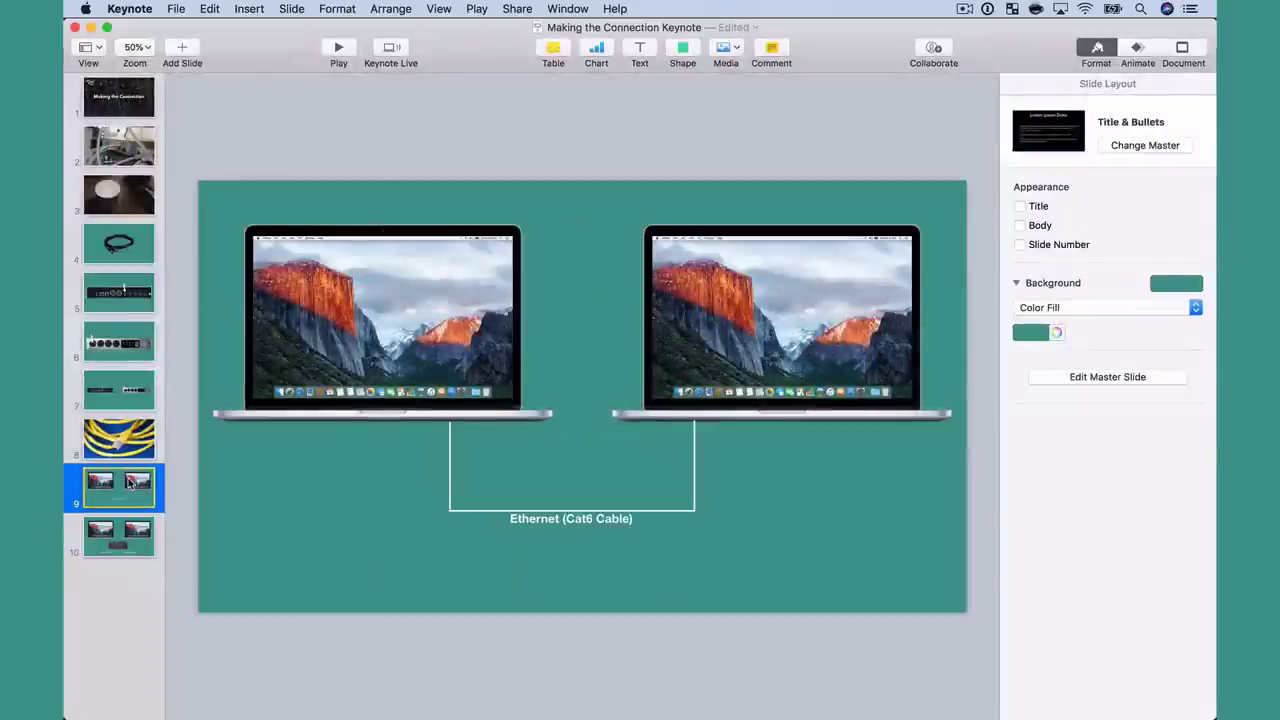
{"action": "left_click", "coordinate": [340, 52]}
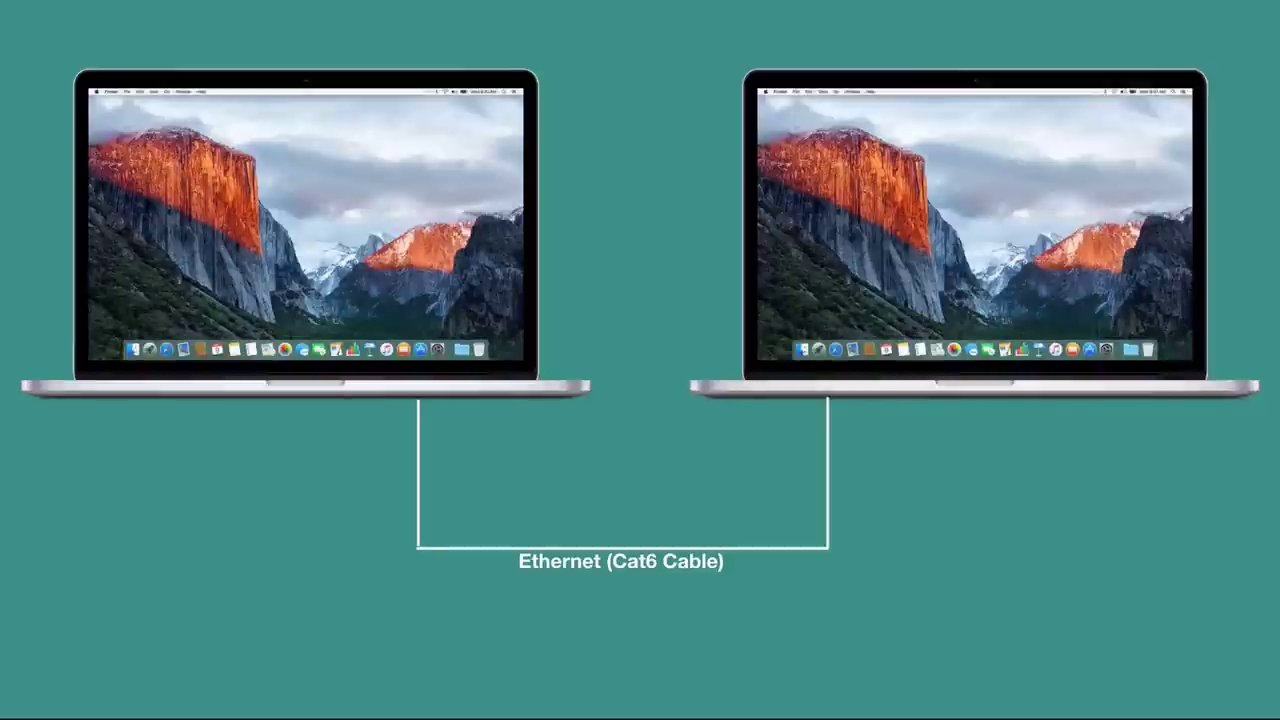
Show the slide with two laptops linked through an Ethernet switch and return to the direct-connection slide
{"action": "key", "text": "Right"}
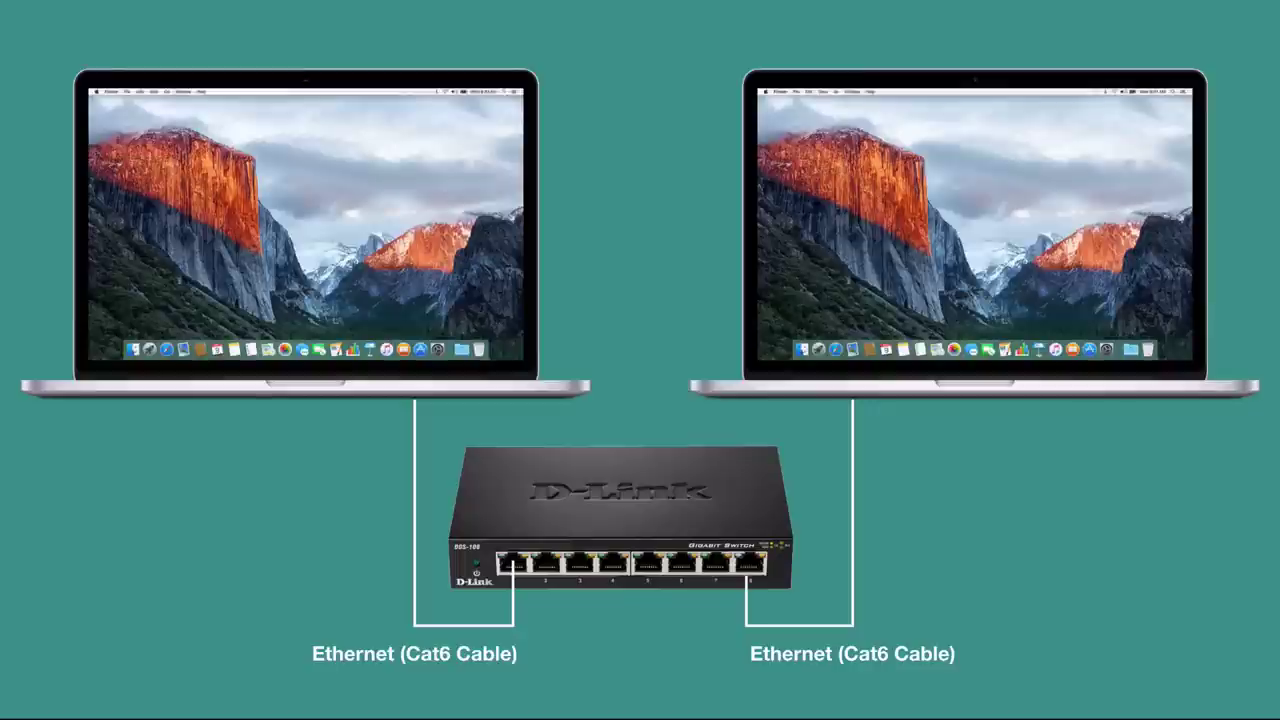
{"action": "key", "text": "Left"}
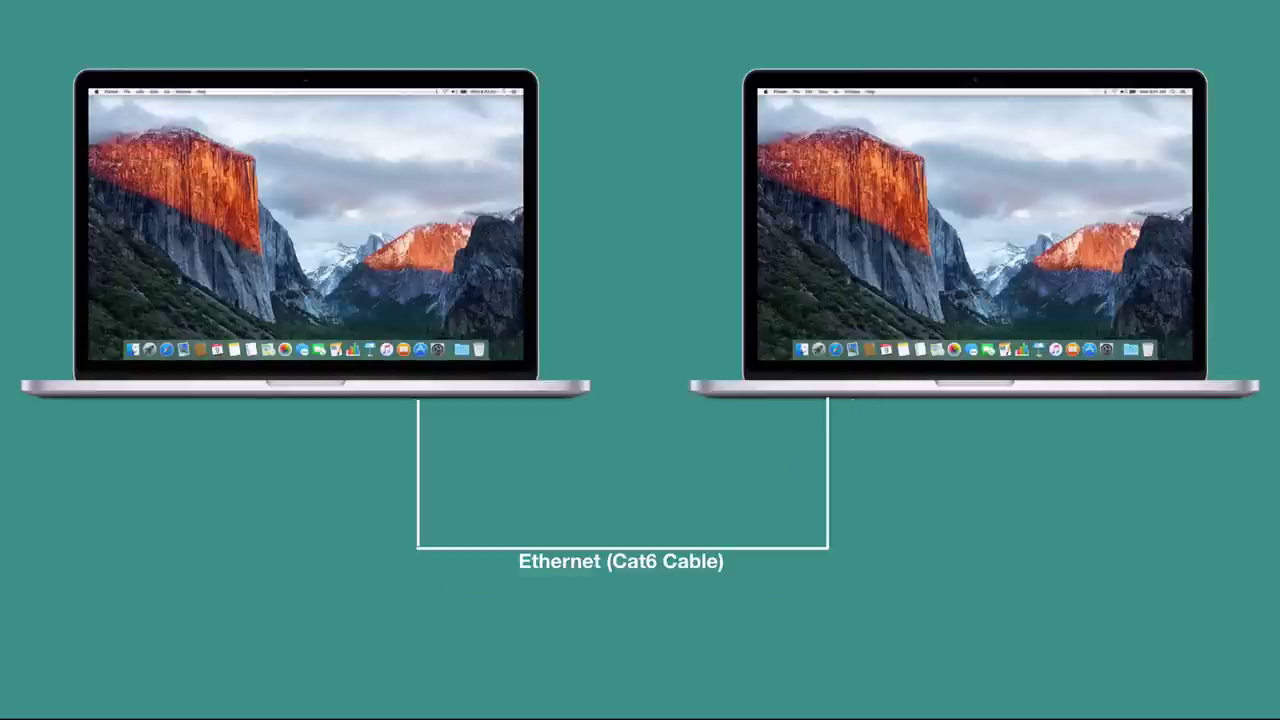
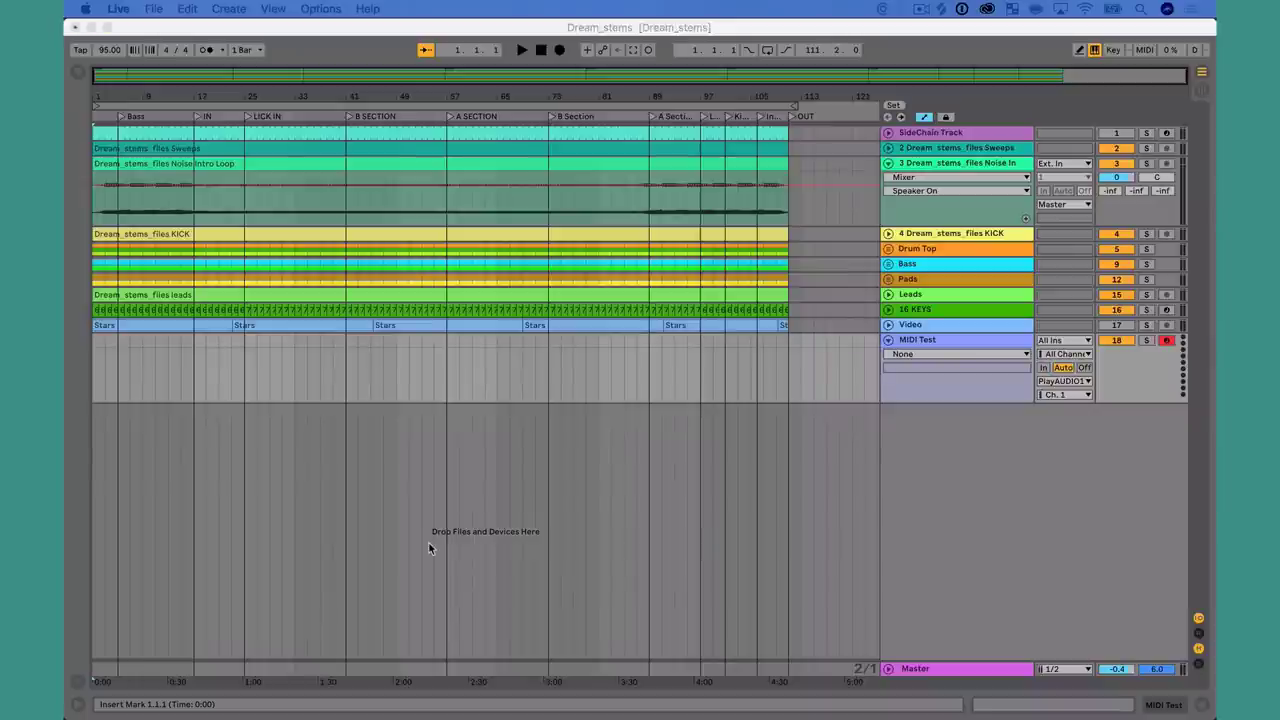
Open Auracle, connect the iConnectMIDI4+ as responder to the PlayAUDIO12 in its RTP MIDI Manager, and return to the welcome page
{"action": "key", "text": "super+space"}
{"action": "type", "text": "aur"}
{"action": "key", "text": "Return"}
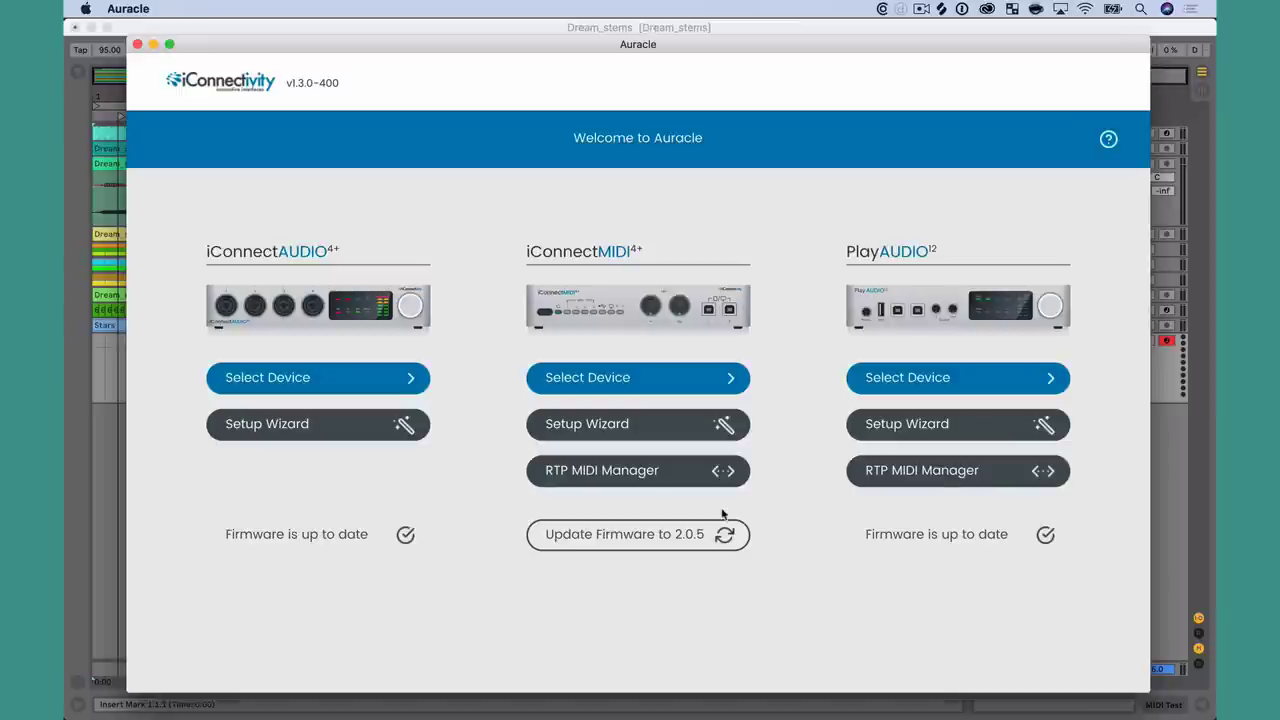
{"action": "left_click", "coordinate": [936, 476]}
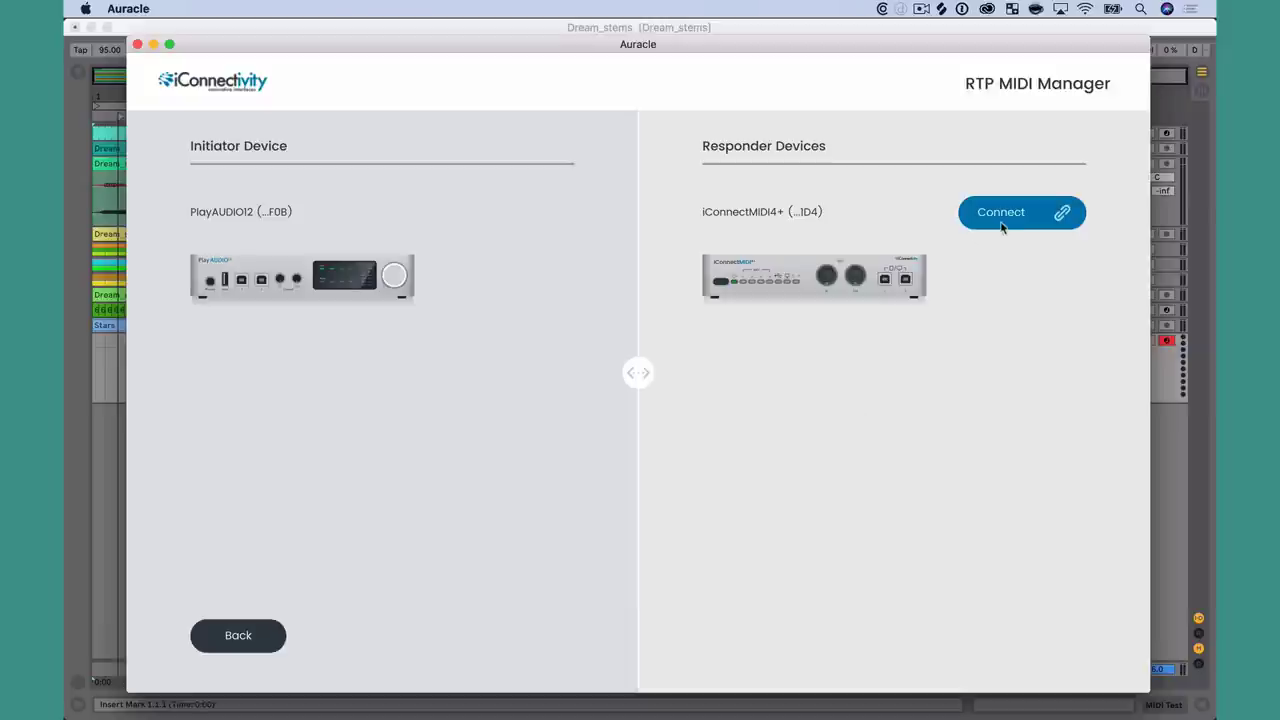
{"action": "left_click", "coordinate": [1001, 213]}
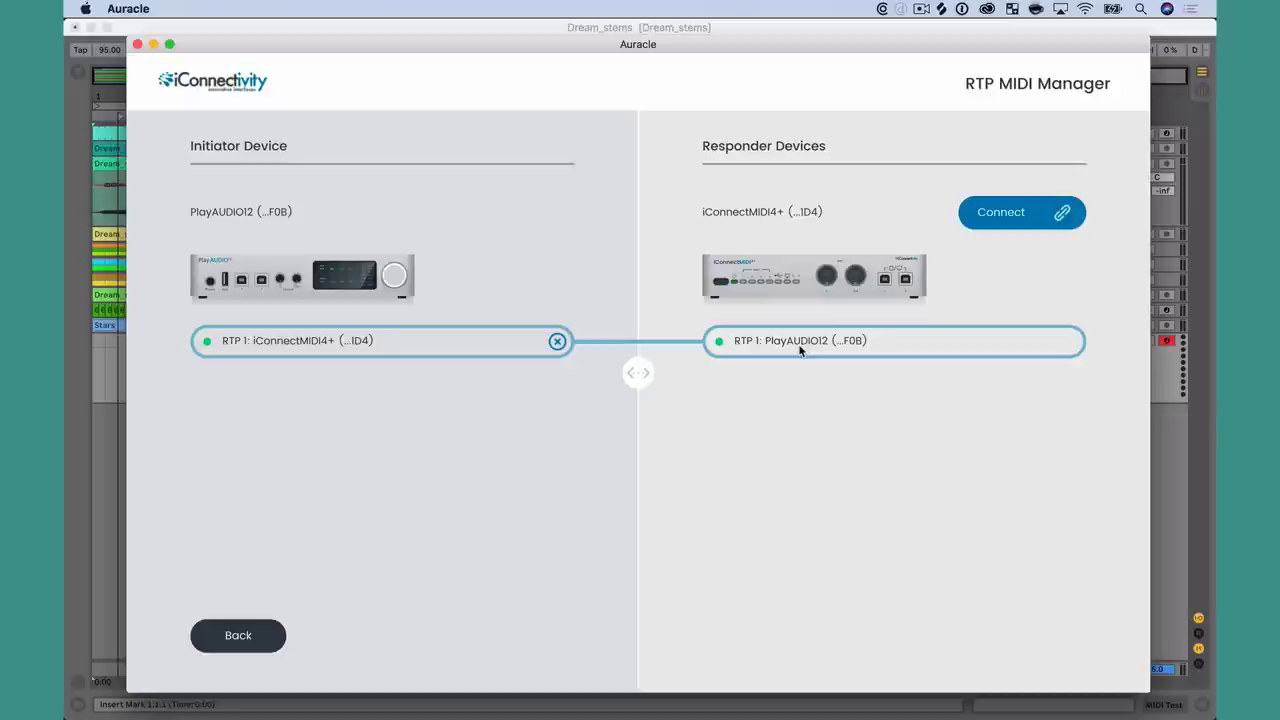
{"action": "left_click", "coordinate": [238, 635]}
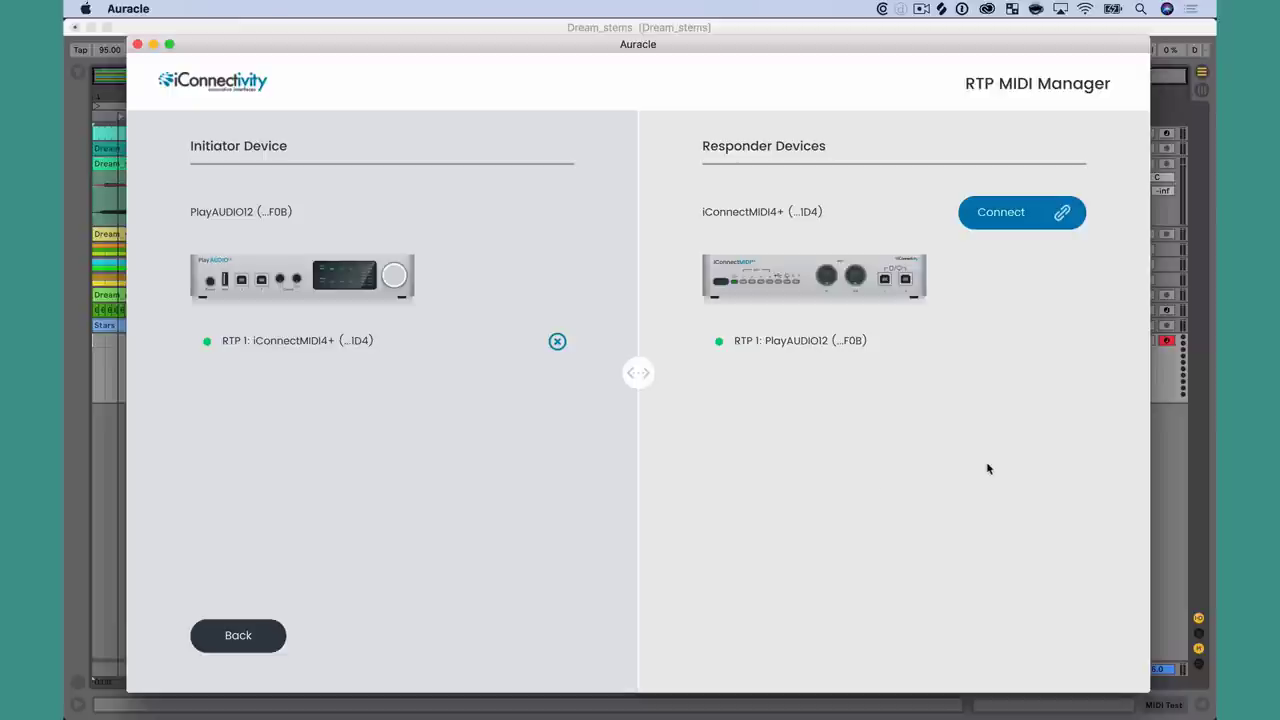
{"action": "left_click", "coordinate": [258, 648]}
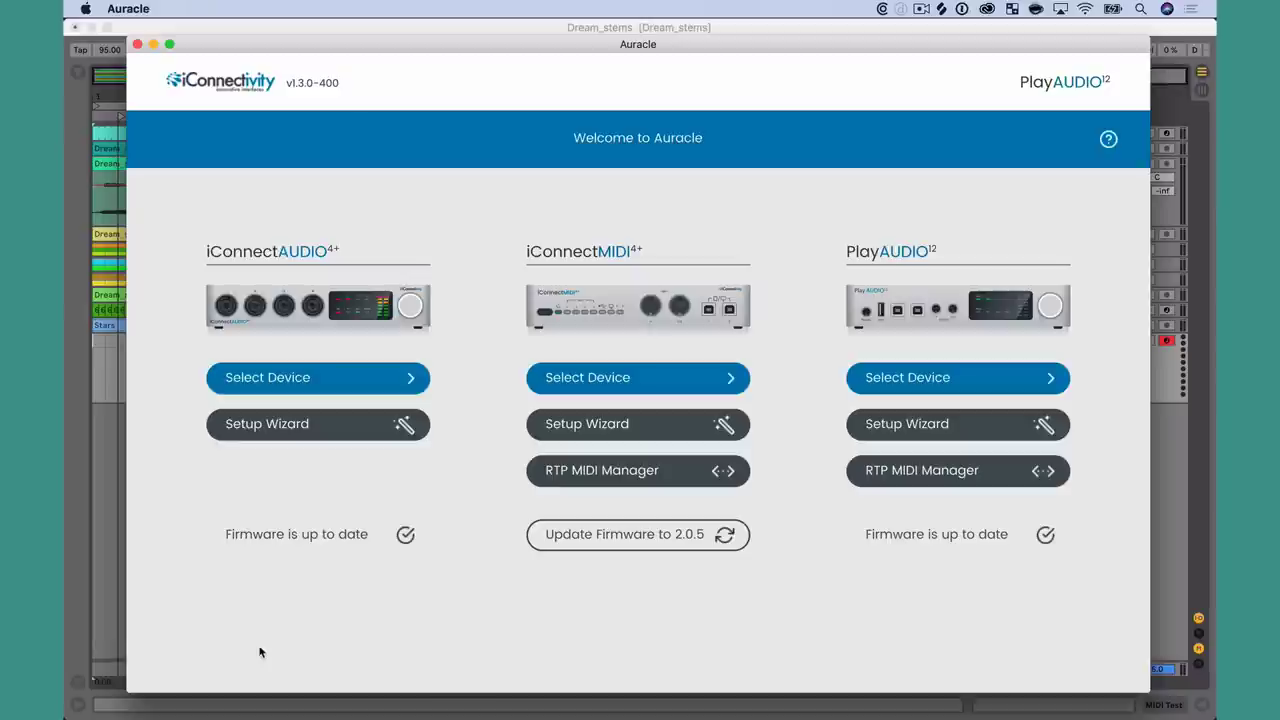
Switch to Live and turn Track off and back on for the PlayAUDIO12 (USB109) output port in the MIDI preferences
{"action": "left_click", "coordinate": [103, 450]}
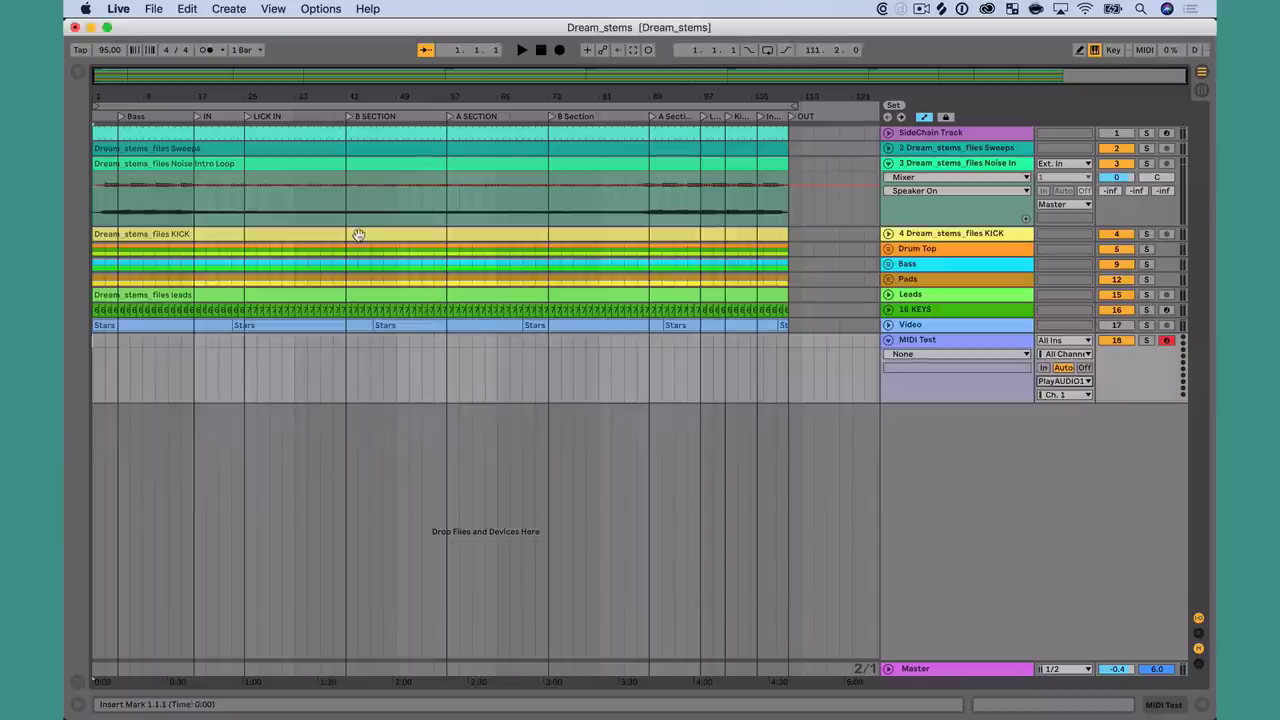
{"action": "key", "text": "super+comma"}
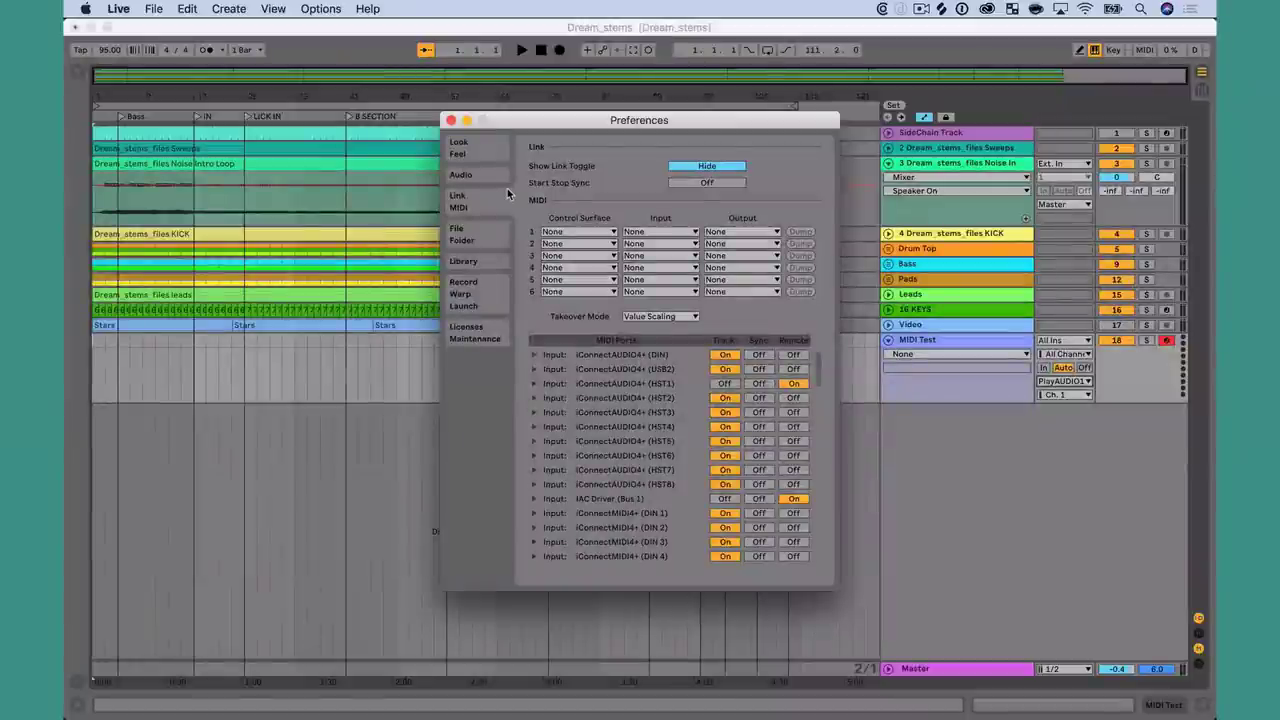
{"action": "scroll", "coordinate": [609, 472], "scroll_direction": "down", "scroll_amount": 10}
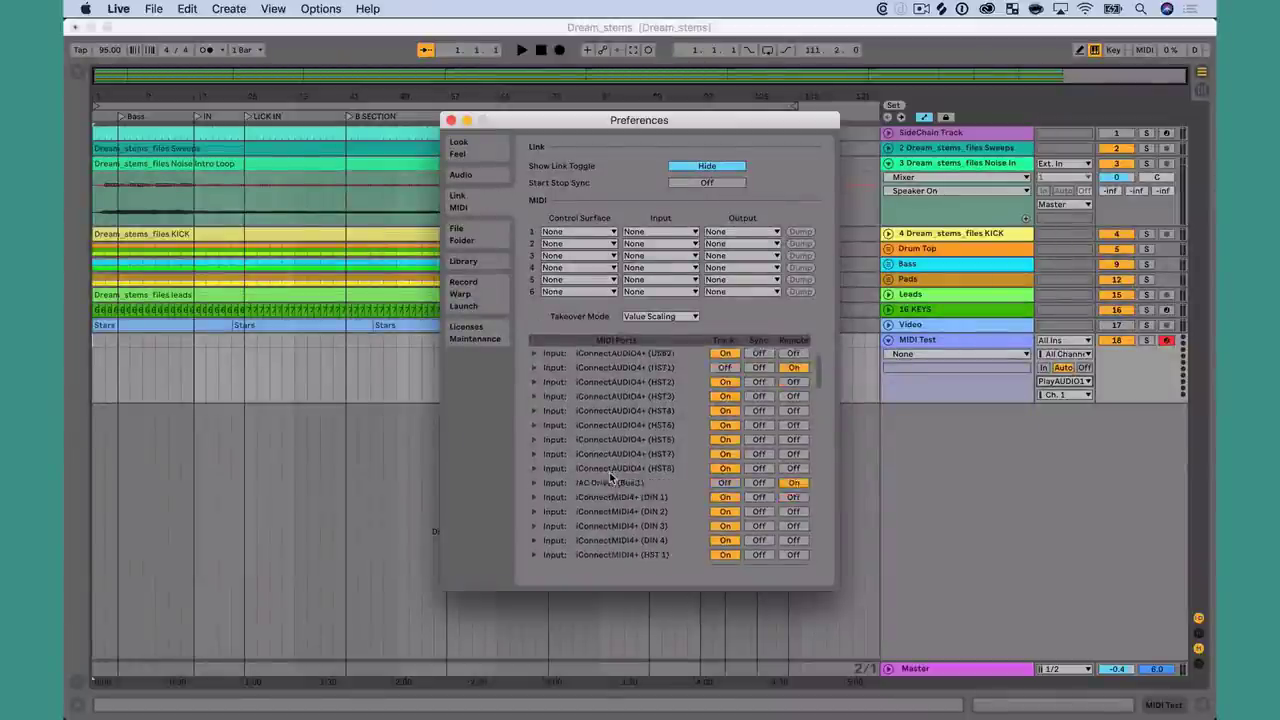
{"action": "scroll", "coordinate": [609, 472], "scroll_direction": "down", "scroll_amount": 5}
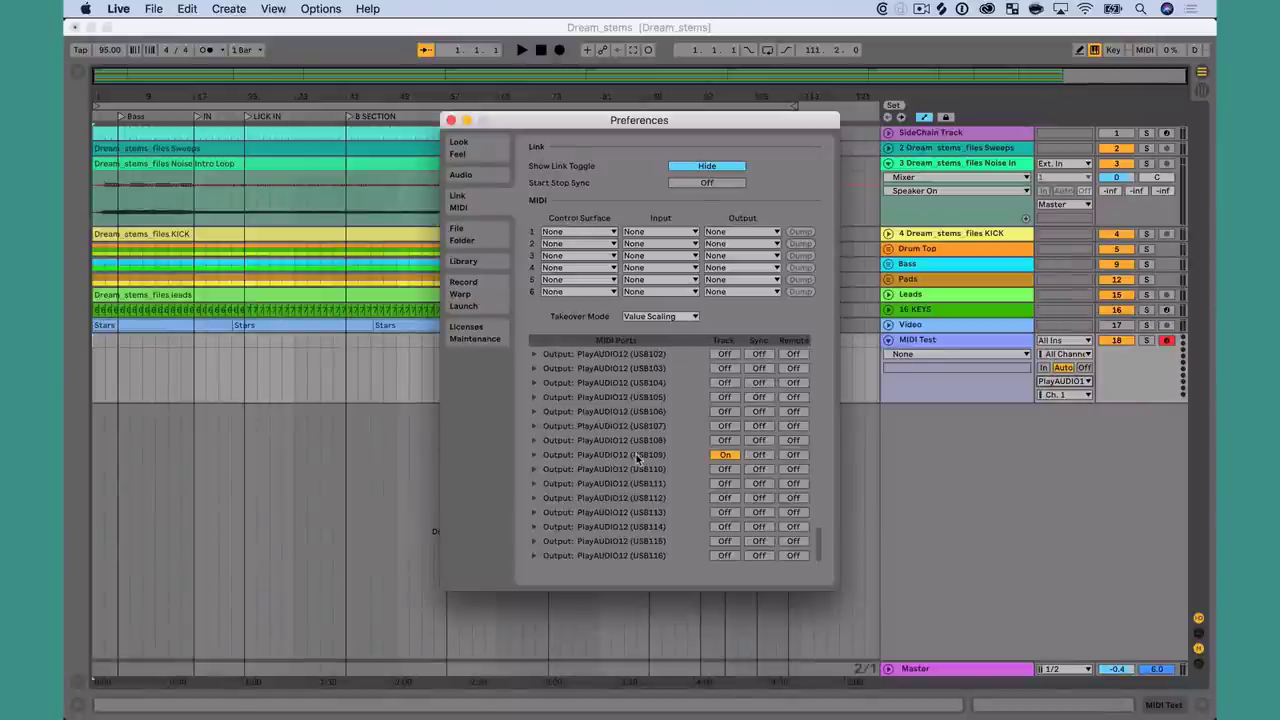
{"action": "left_click", "coordinate": [720, 455]}
{"action": "left_click", "coordinate": [720, 455]}
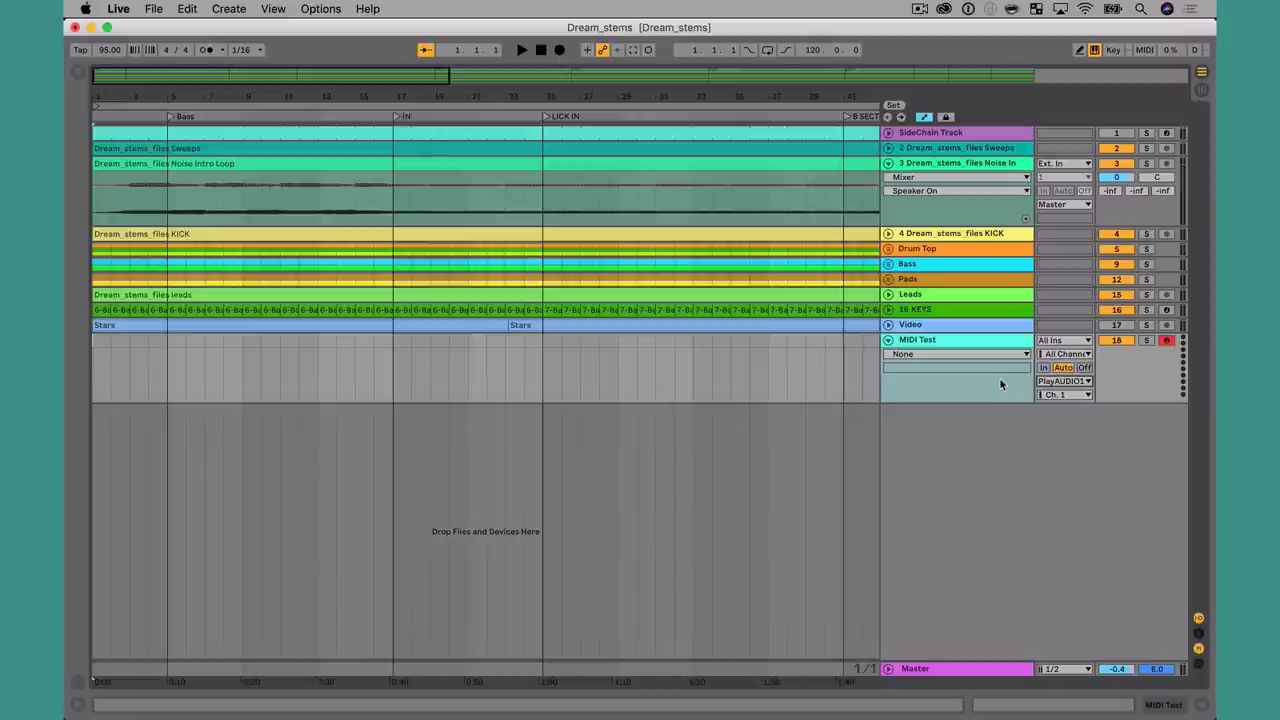
On the second computer, turn Track off and back on for the PlayAUDIO12 (USB209) output port and close the preferences
{"action": "key", "text": "super+comma"}
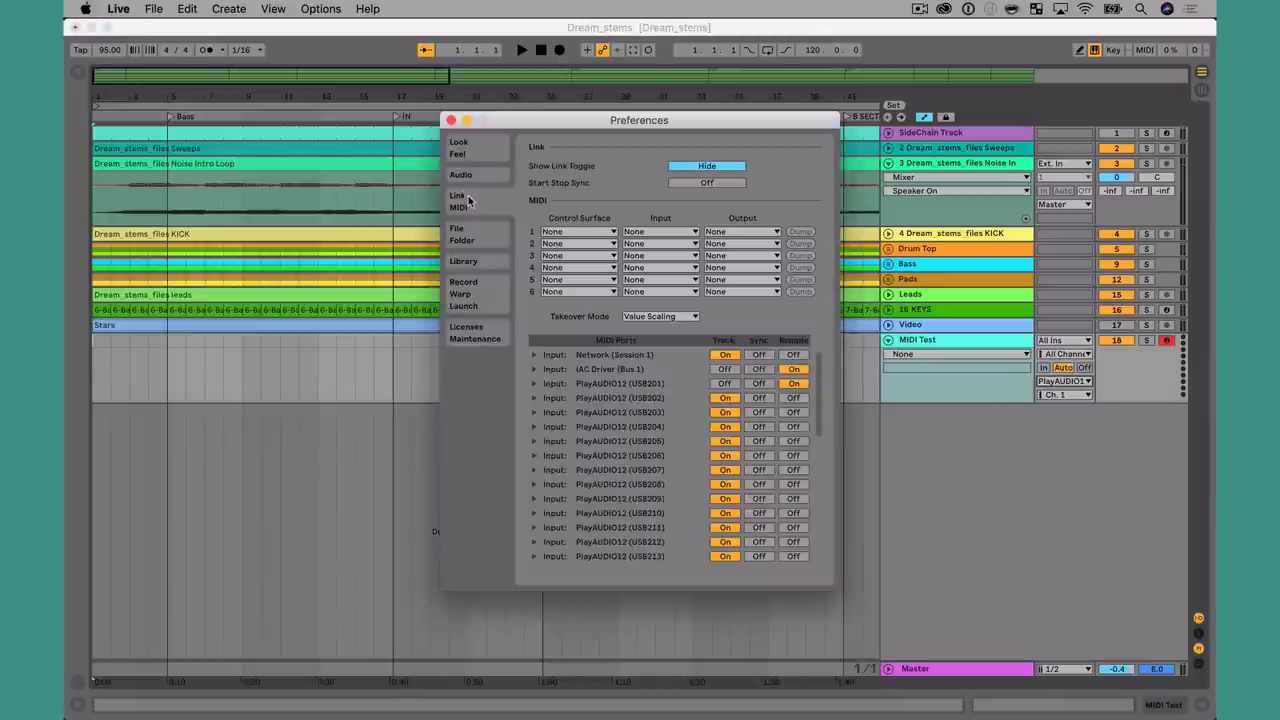
{"action": "scroll", "coordinate": [612, 410], "scroll_direction": "down", "scroll_amount": 10}
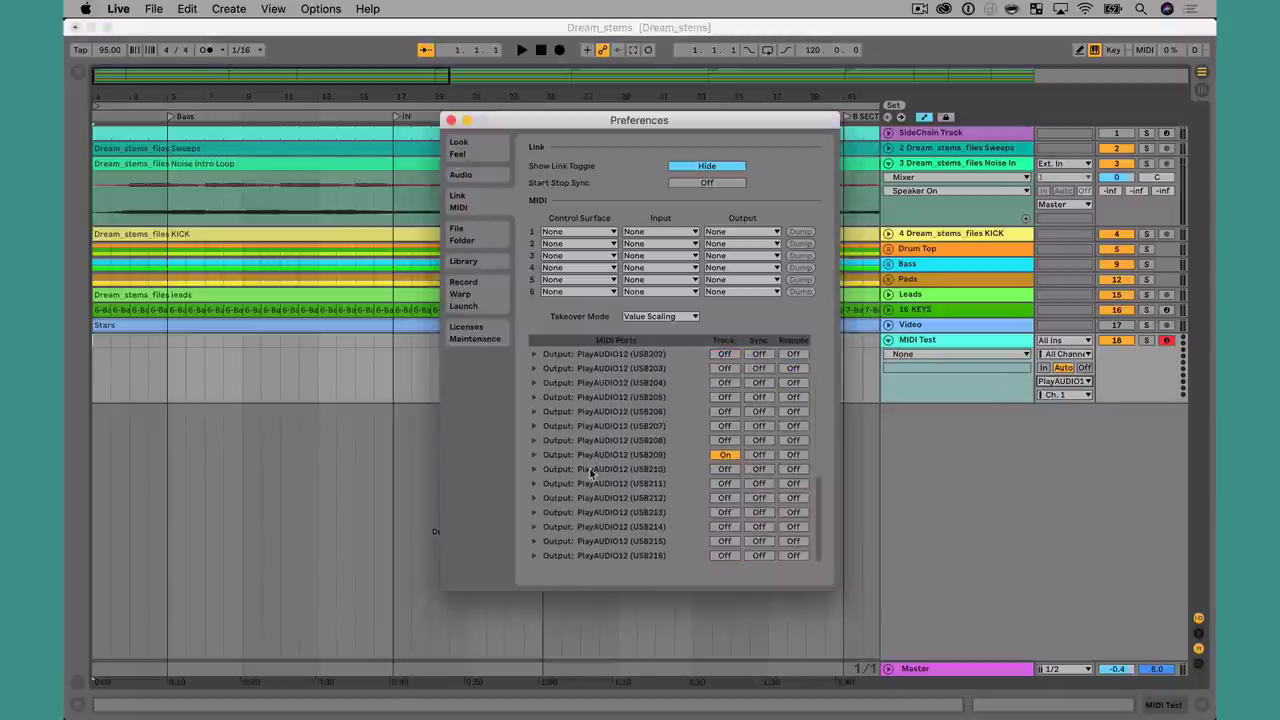
{"action": "left_click", "coordinate": [720, 455]}
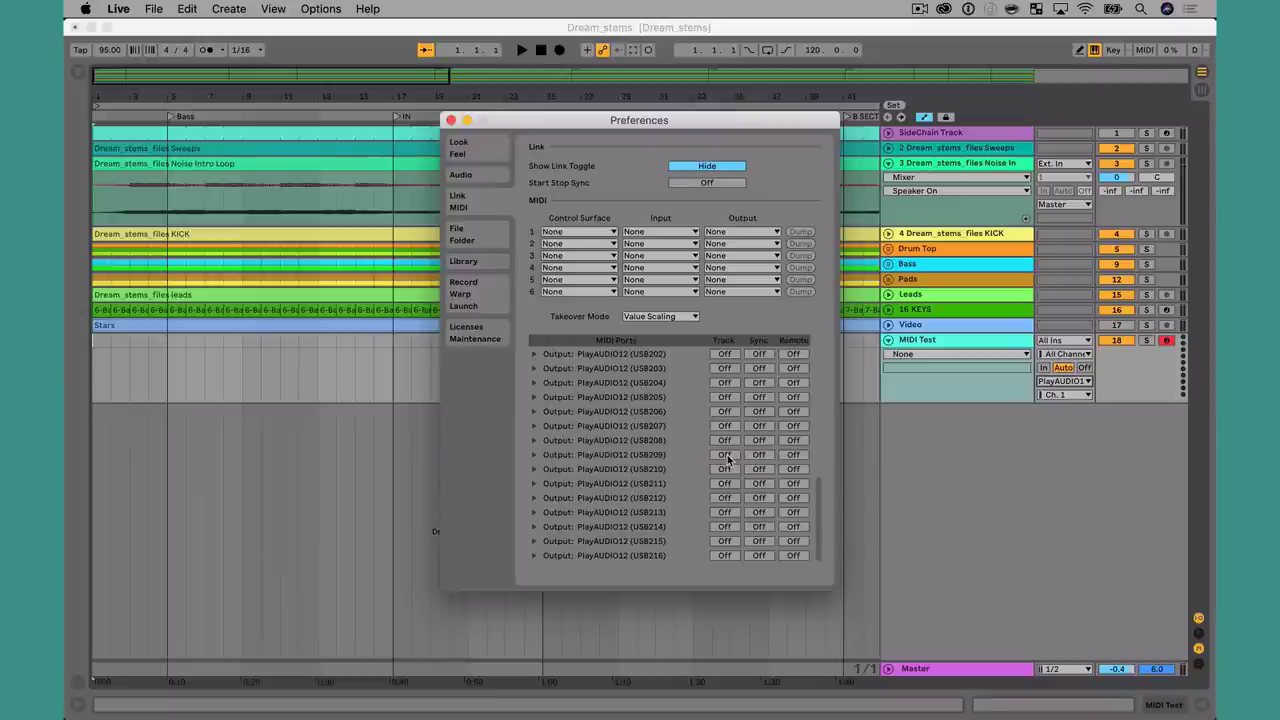
{"action": "left_click", "coordinate": [722, 455]}
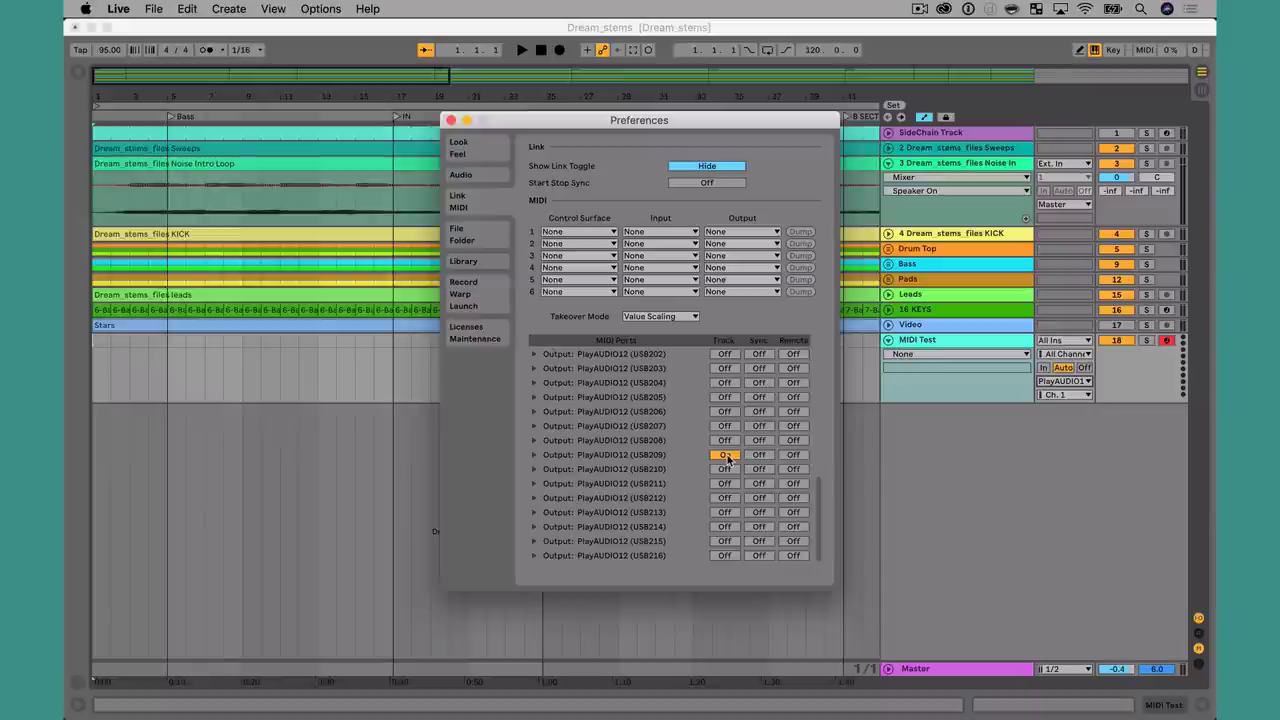
{"action": "key", "text": "Escape"}
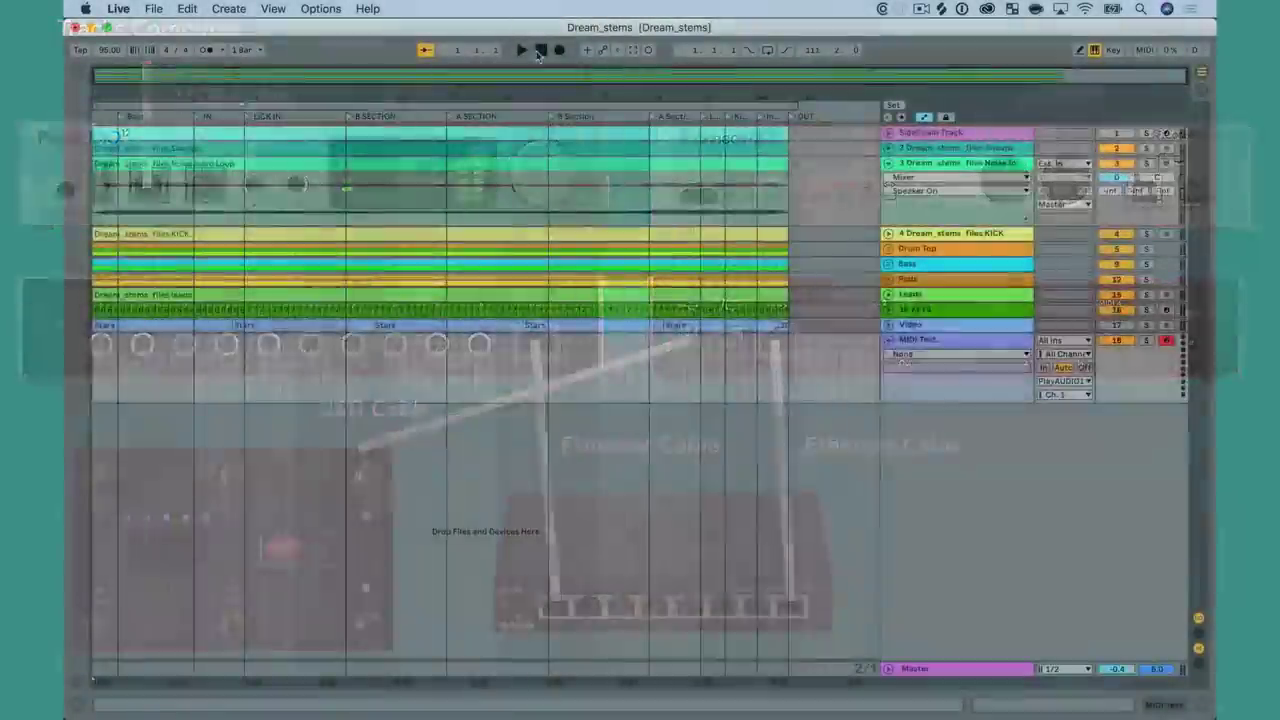
Switch to Auracle, check the controller direct MIDI routing of the PlayAUDIO12, and return to the welcome page
{"action": "key", "text": "super+Tab"}
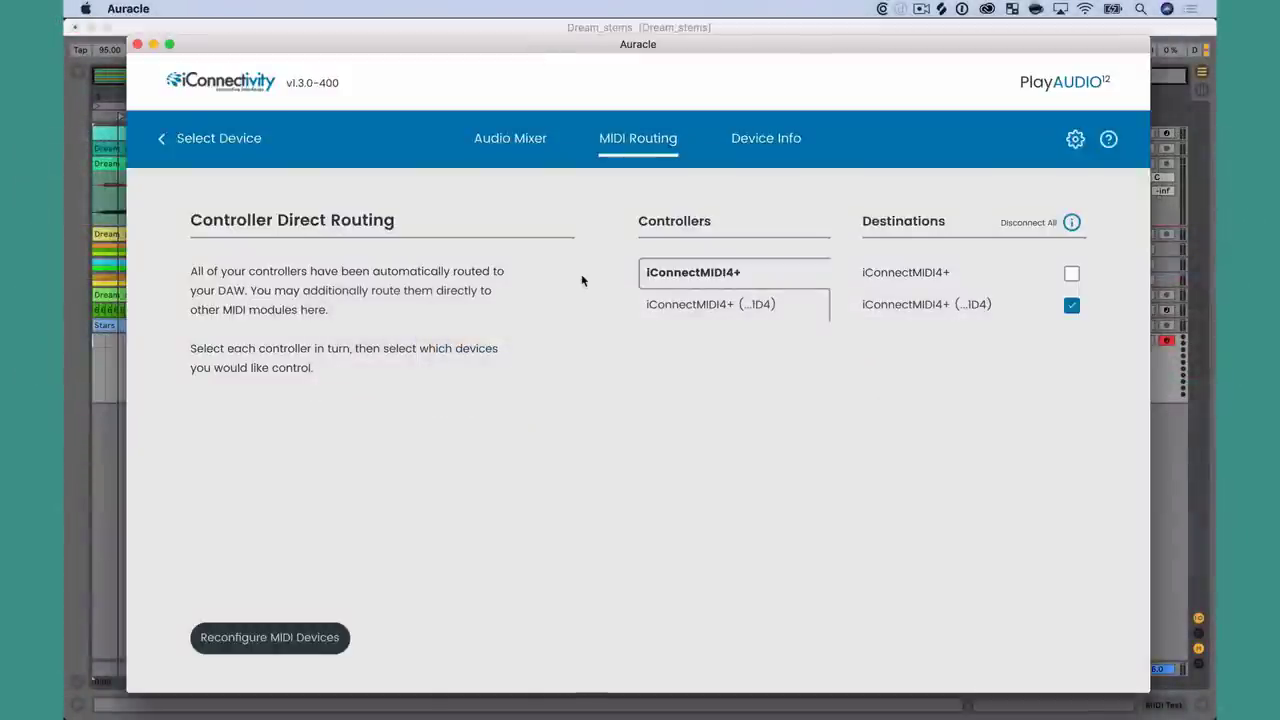
{"action": "left_click", "coordinate": [232, 127]}
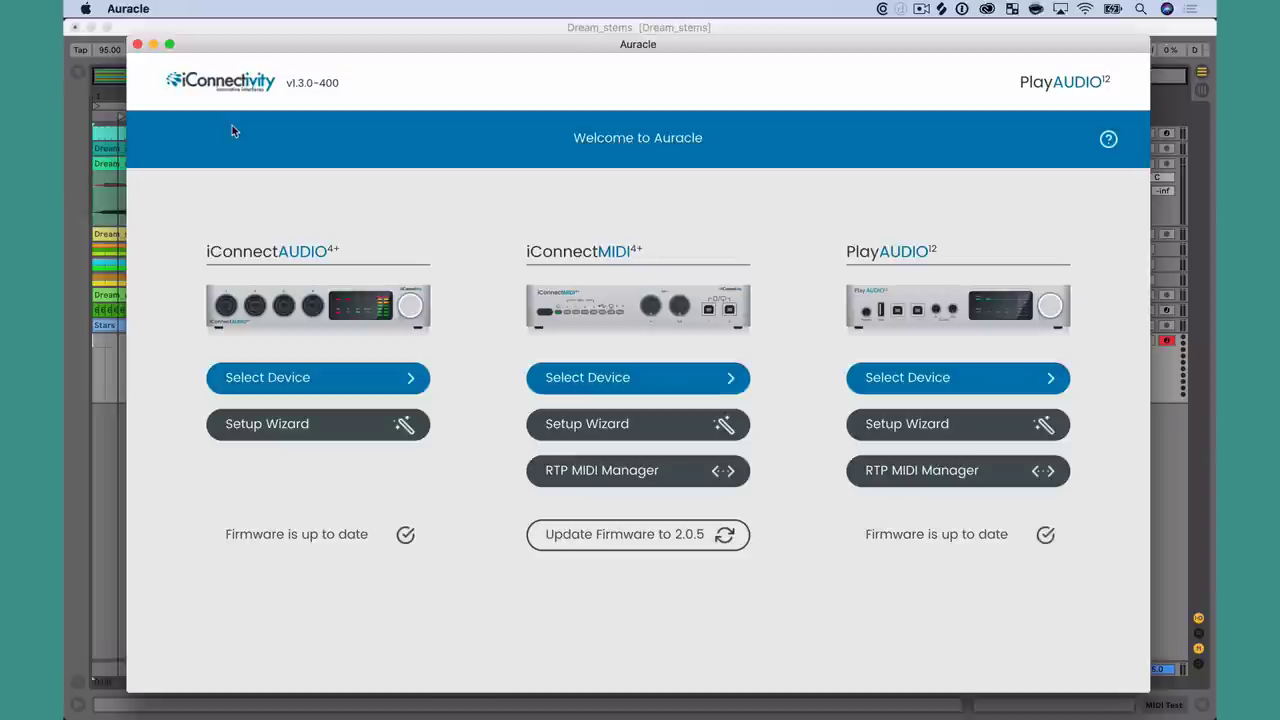
{"action": "left_click", "coordinate": [928, 376]}
{"action": "left_click", "coordinate": [661, 145]}
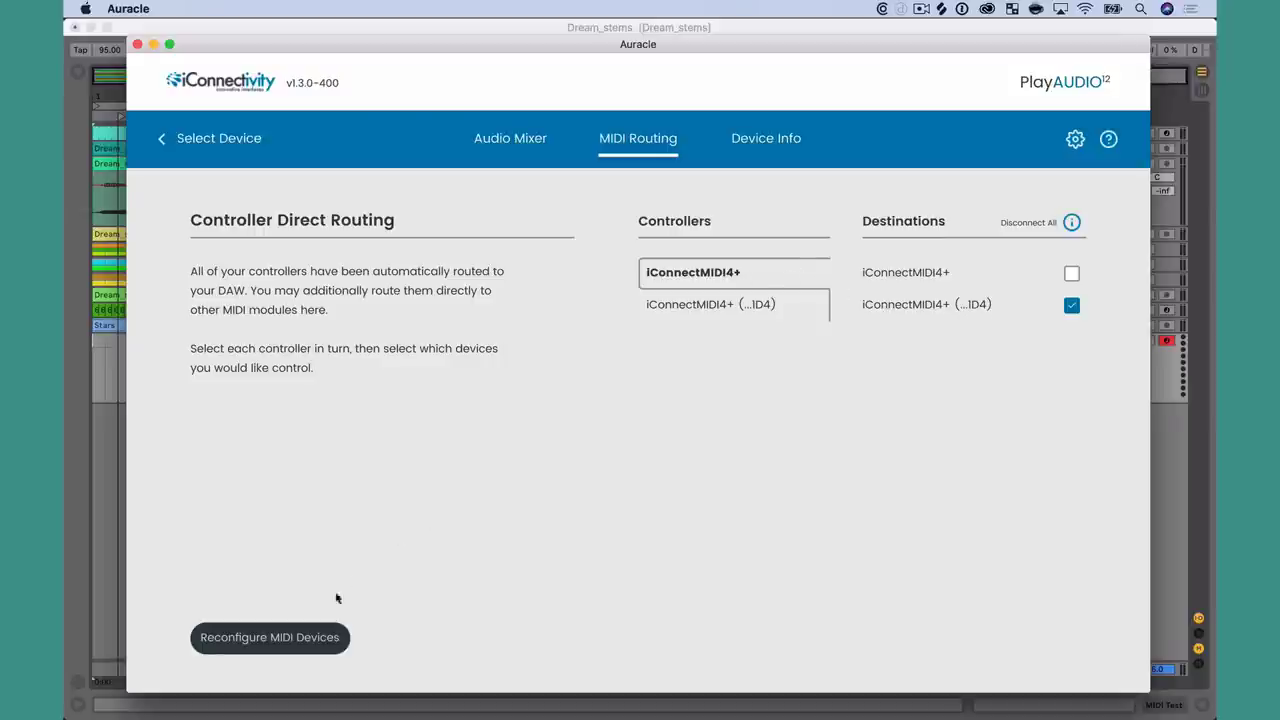
{"action": "left_click", "coordinate": [237, 140]}
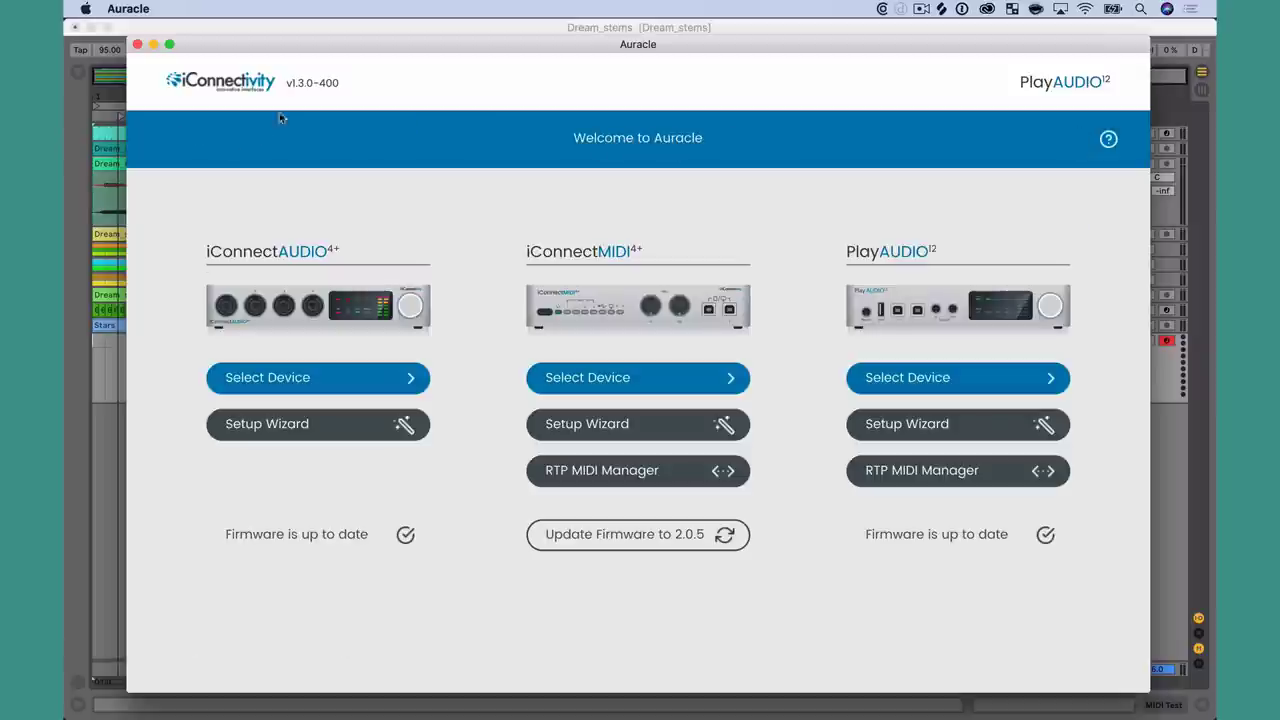
Switch to Live and enable Remote for the PlayAUDIO12 (USB109) input port in the MIDI preferences
{"action": "left_click", "coordinate": [1174, 189]}
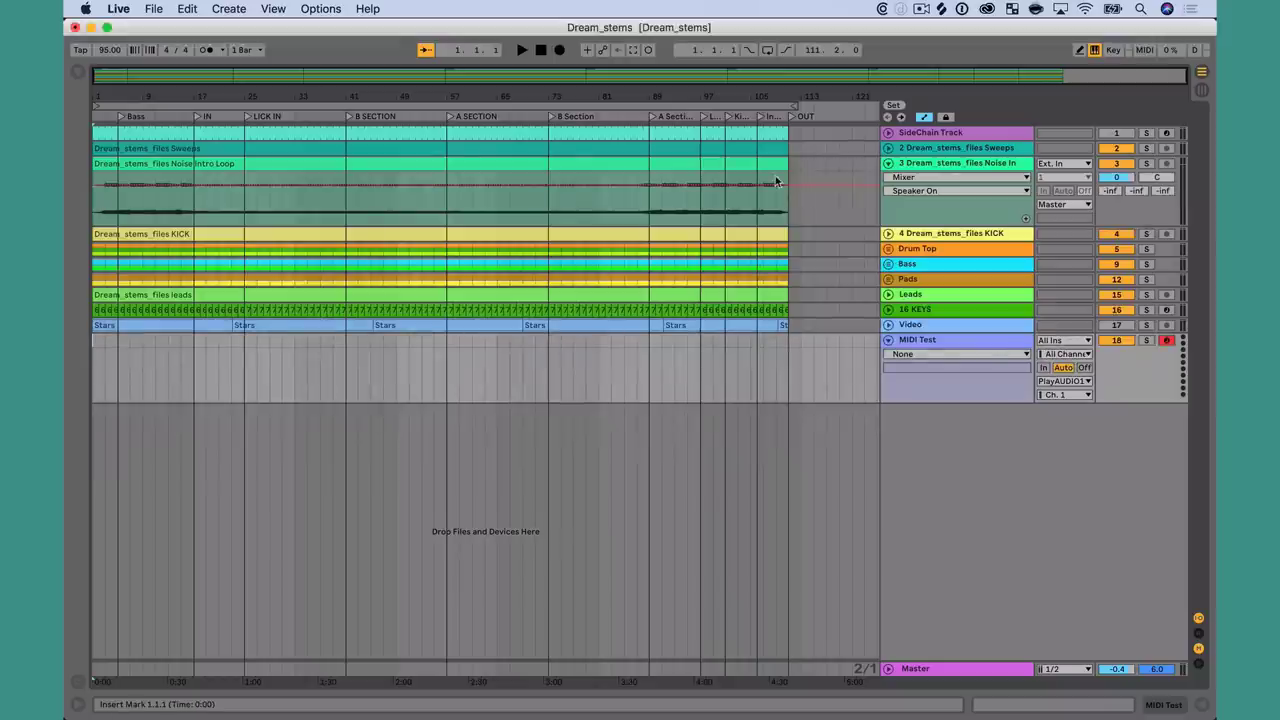
{"action": "key", "text": "super+comma"}
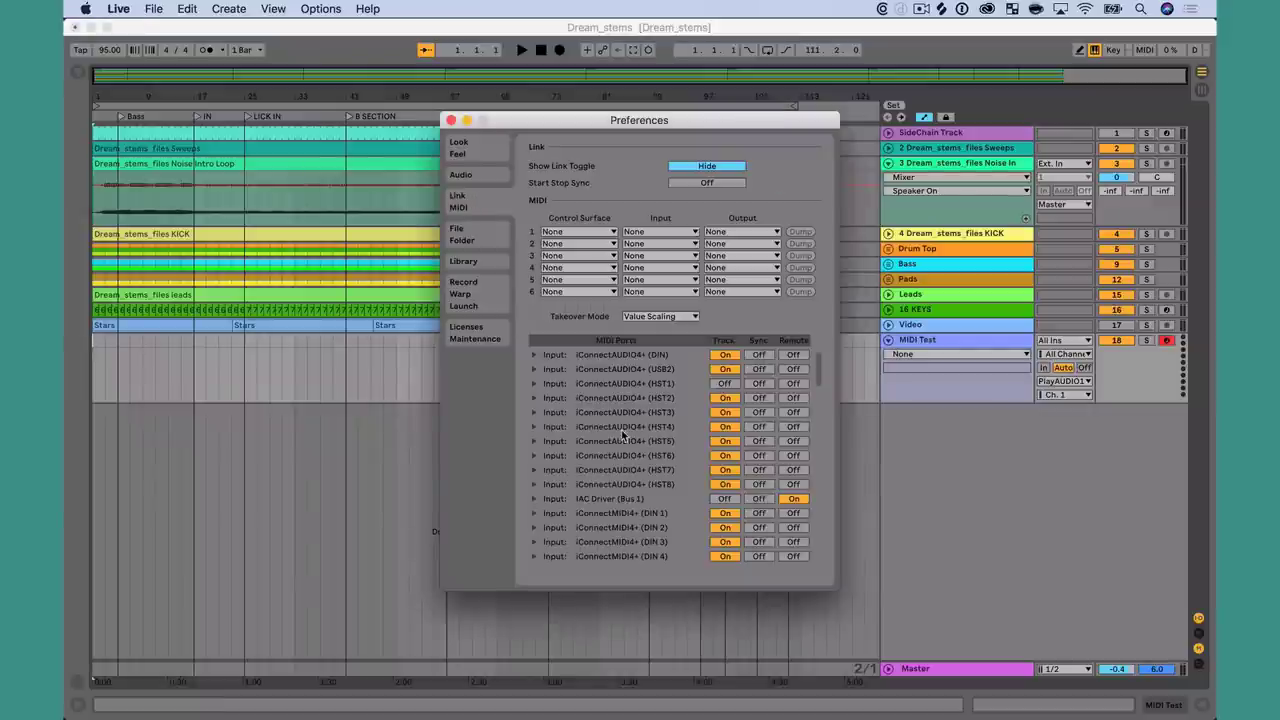
{"action": "scroll", "coordinate": [622, 434], "scroll_direction": "down", "scroll_amount": 10}
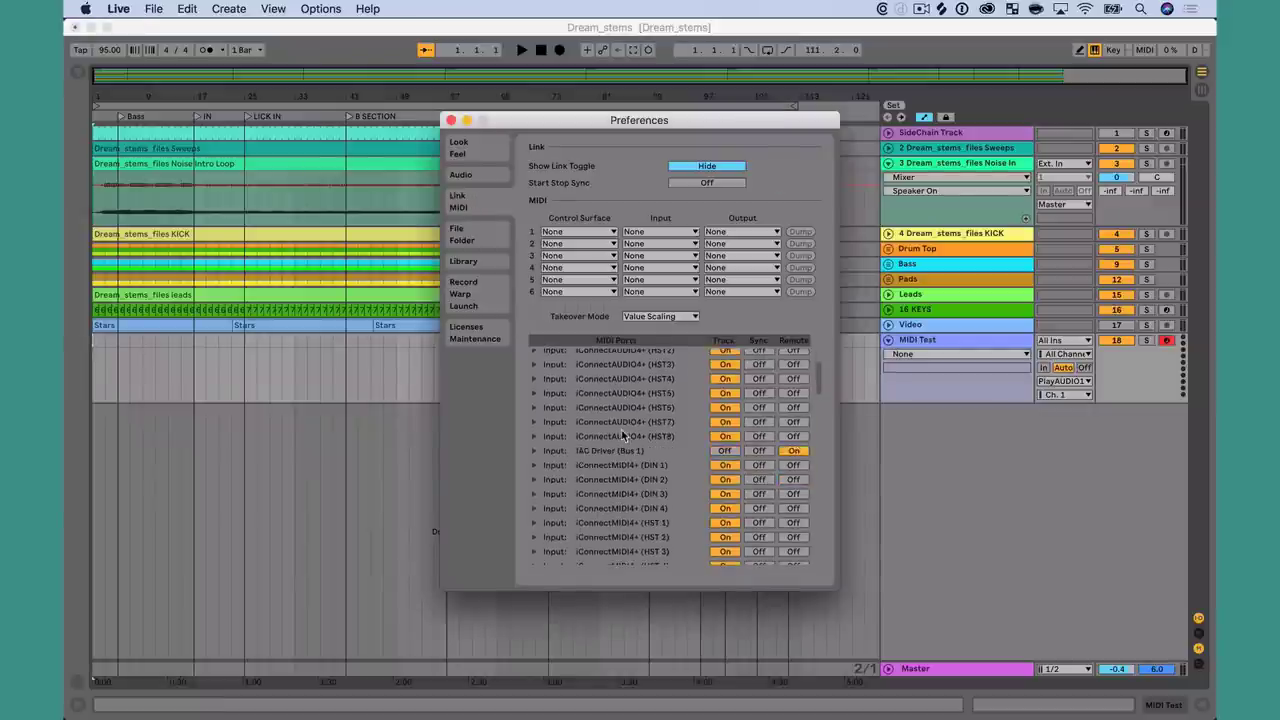
{"action": "scroll", "coordinate": [622, 434], "scroll_direction": "down", "scroll_amount": 1}
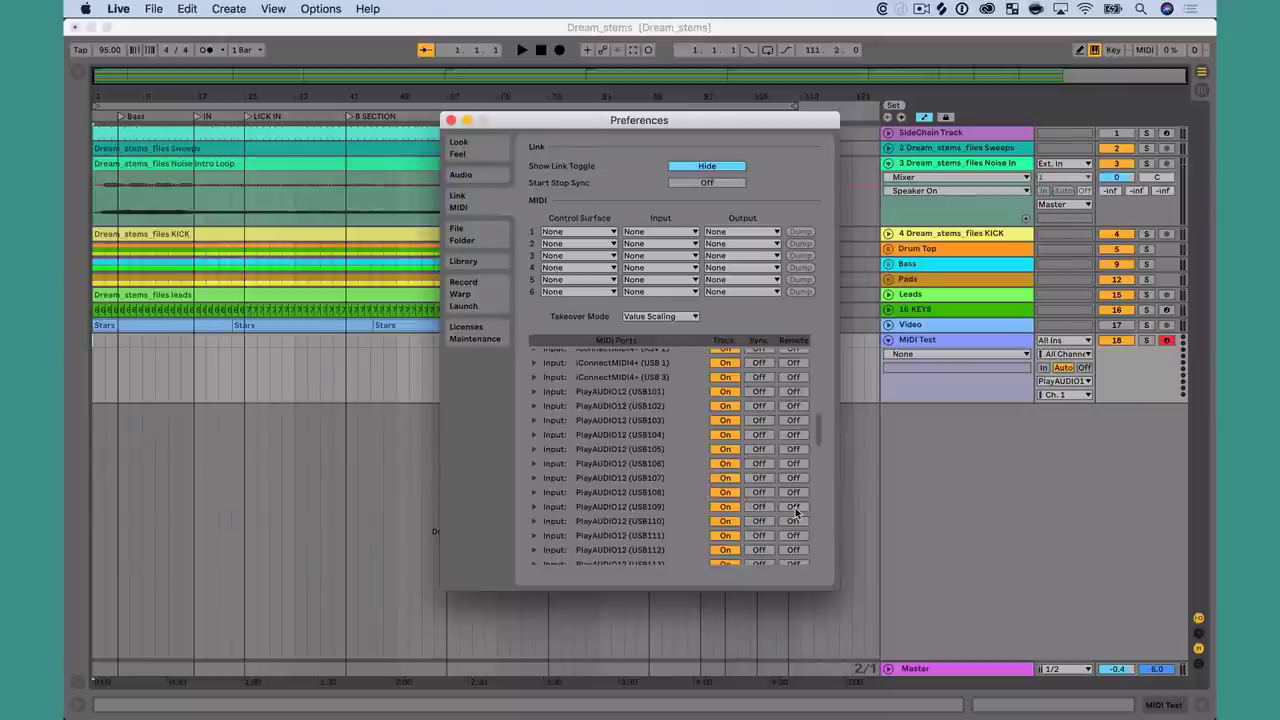
{"action": "left_click", "coordinate": [793, 507]}
{"action": "left_click", "coordinate": [450, 120]}
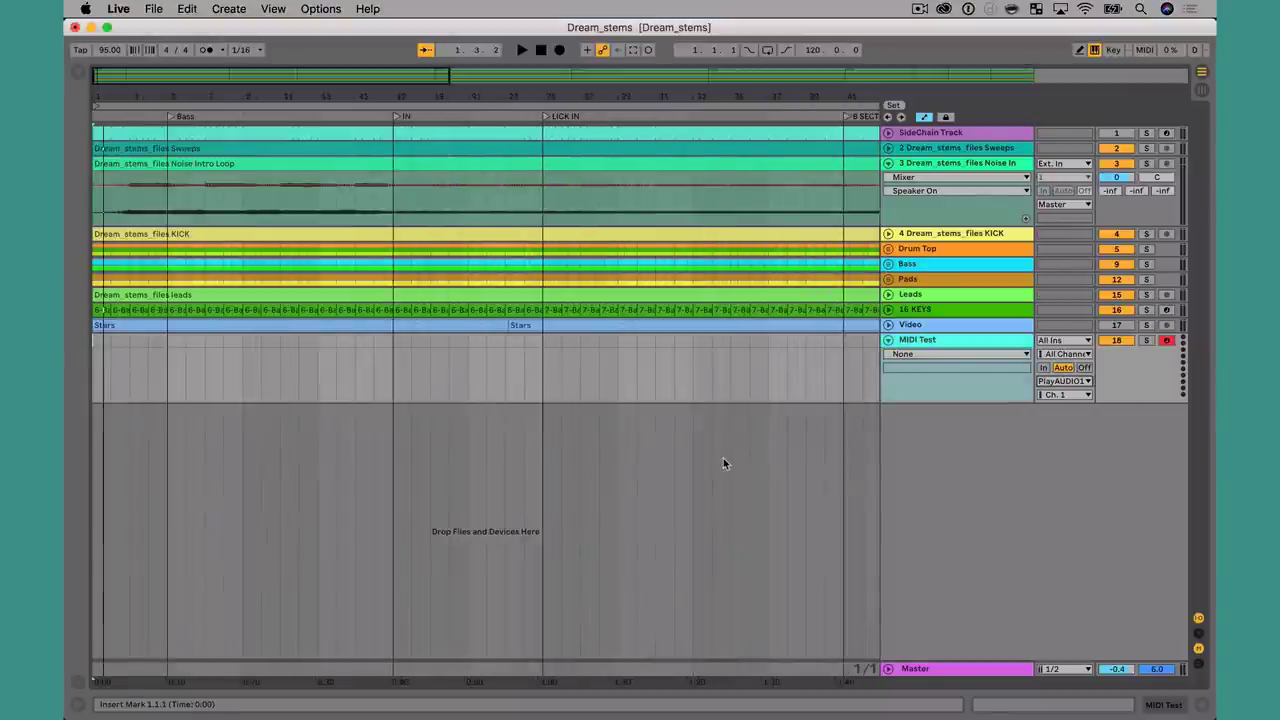
On the second computer, enable Remote for the PlayAUDIO12 (USB209) input port, and briefly play and stop the arrangement
{"action": "key", "text": "super+comma"}
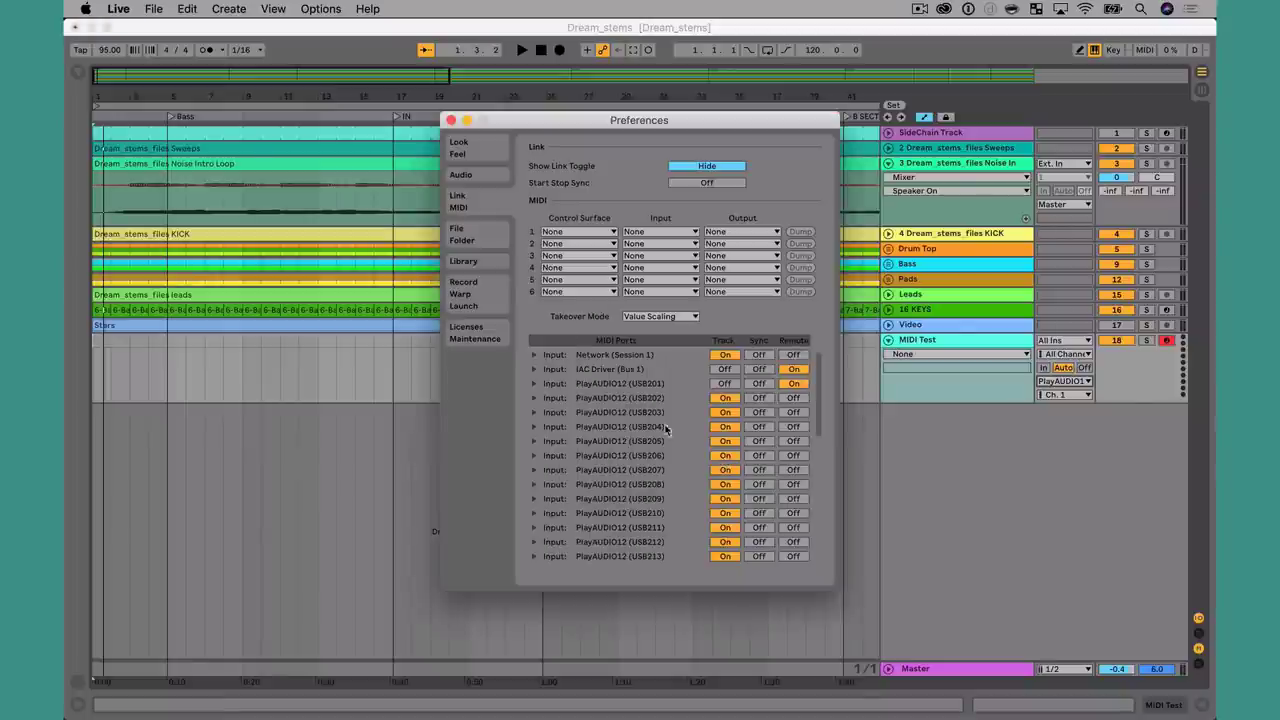
{"action": "scroll", "coordinate": [703, 497], "scroll_direction": "down", "scroll_amount": 1}
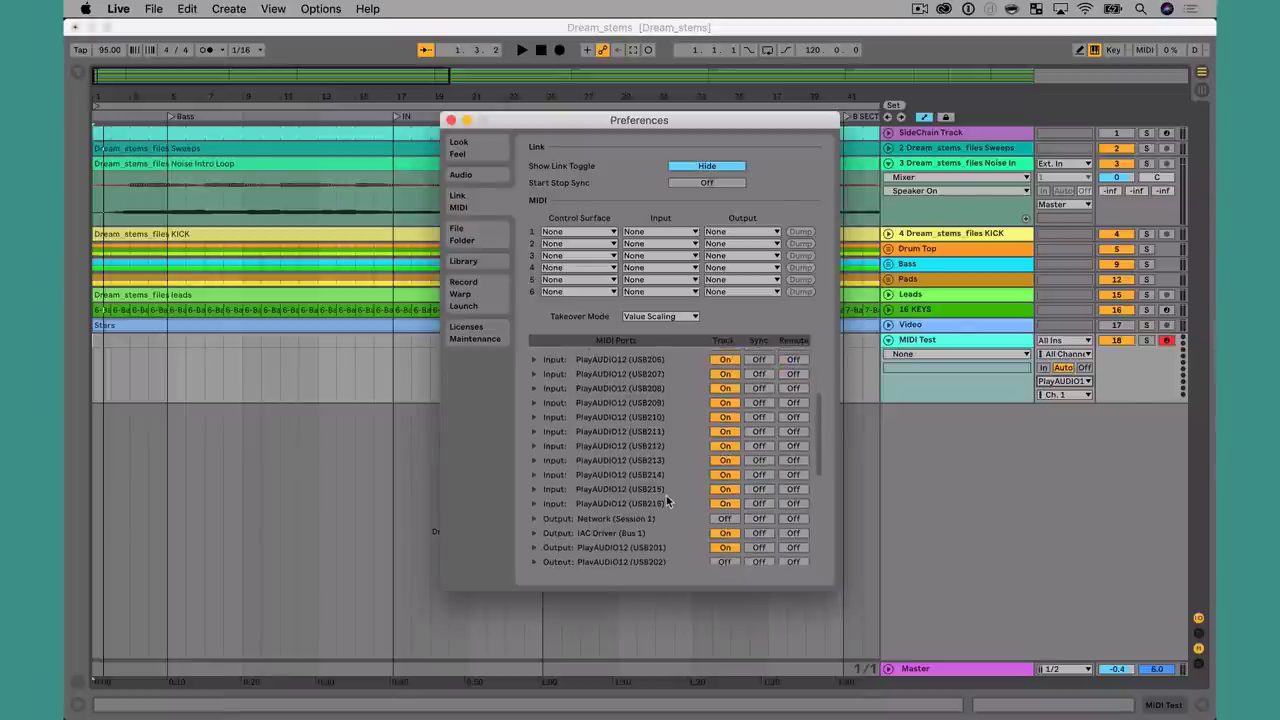
{"action": "left_click", "coordinate": [793, 482]}
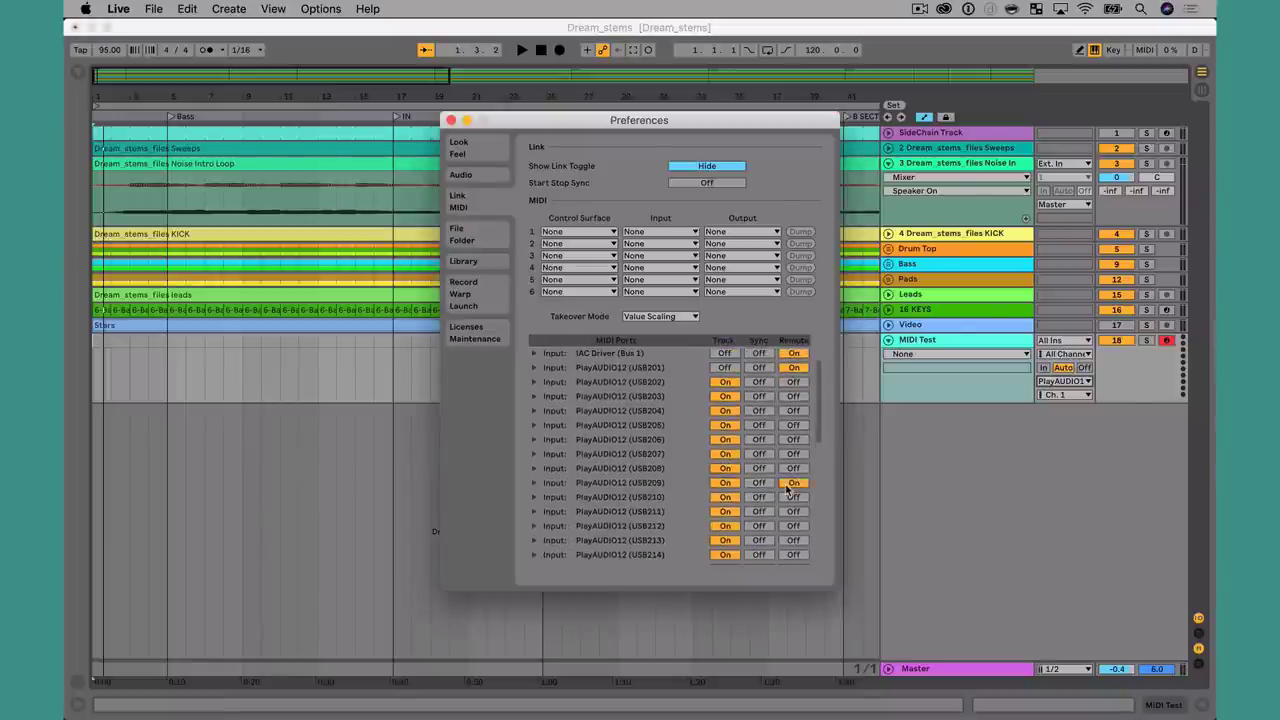
{"action": "left_click", "coordinate": [450, 120]}
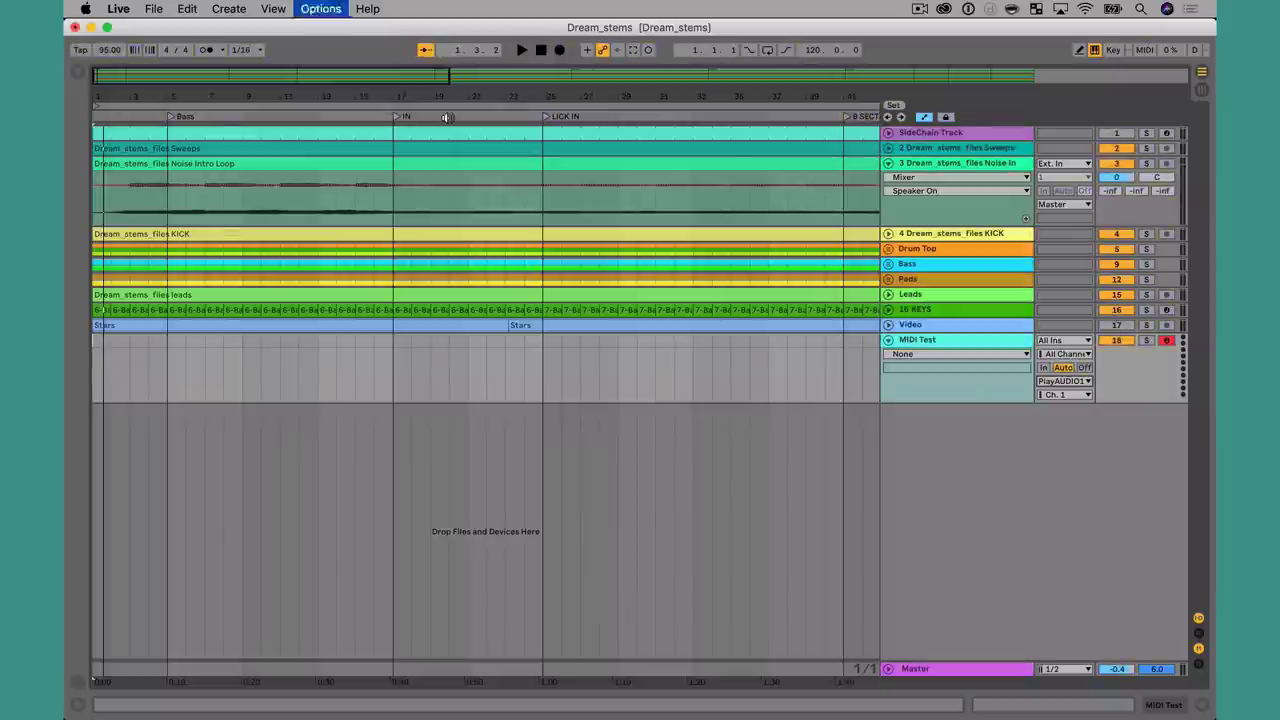
{"action": "key", "text": "space"}
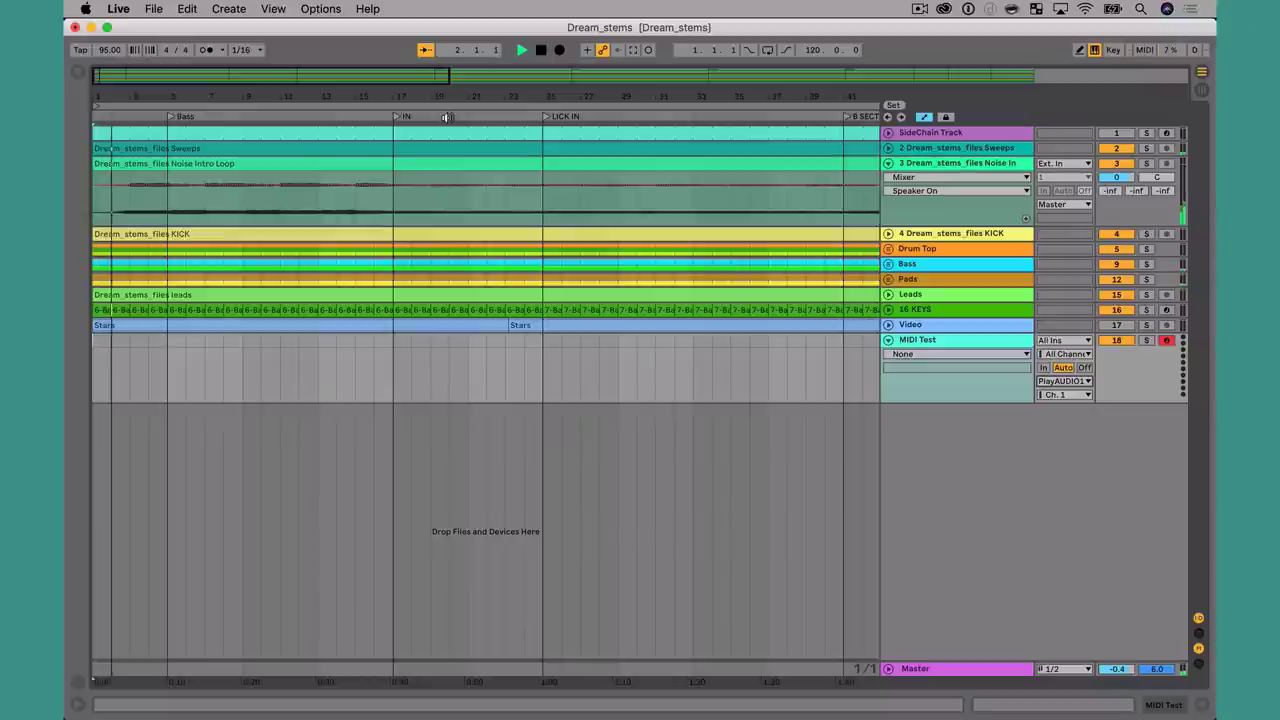
{"action": "key", "text": "space"}
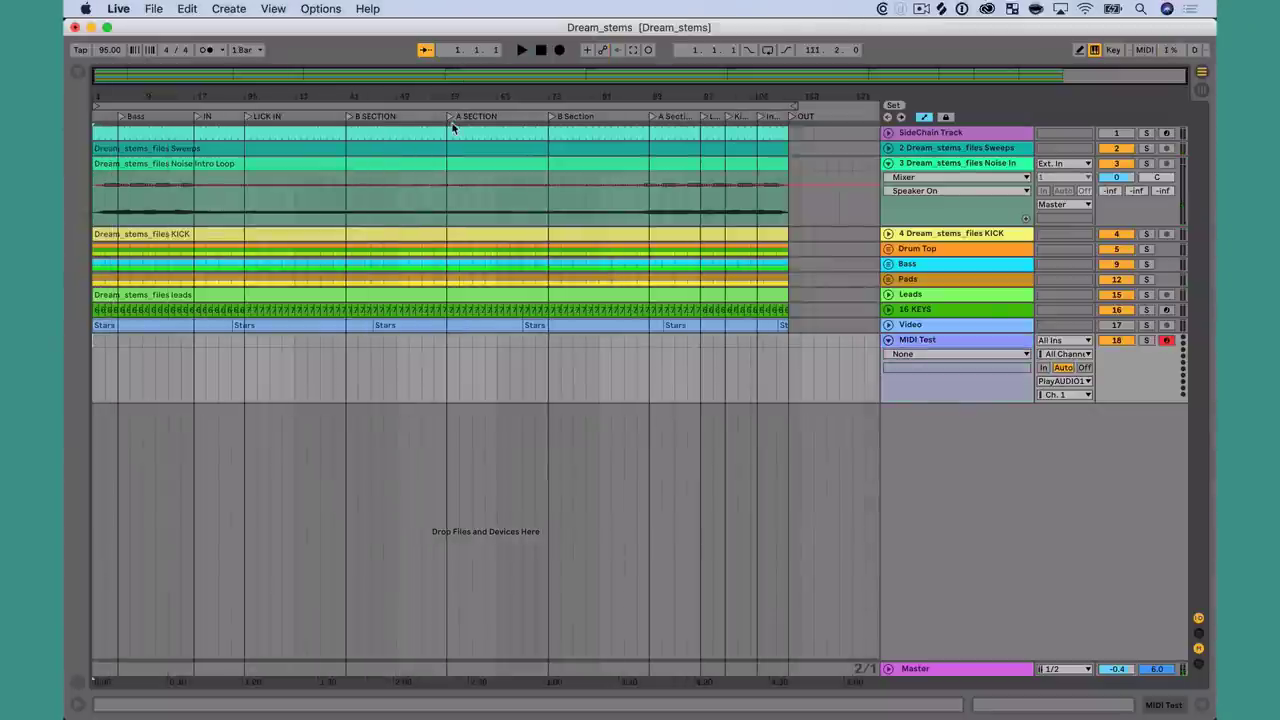
Find and open iConnectivity iConfig to reach its device selection
{"action": "key", "text": "super+space"}
{"action": "type", "text": "i"}
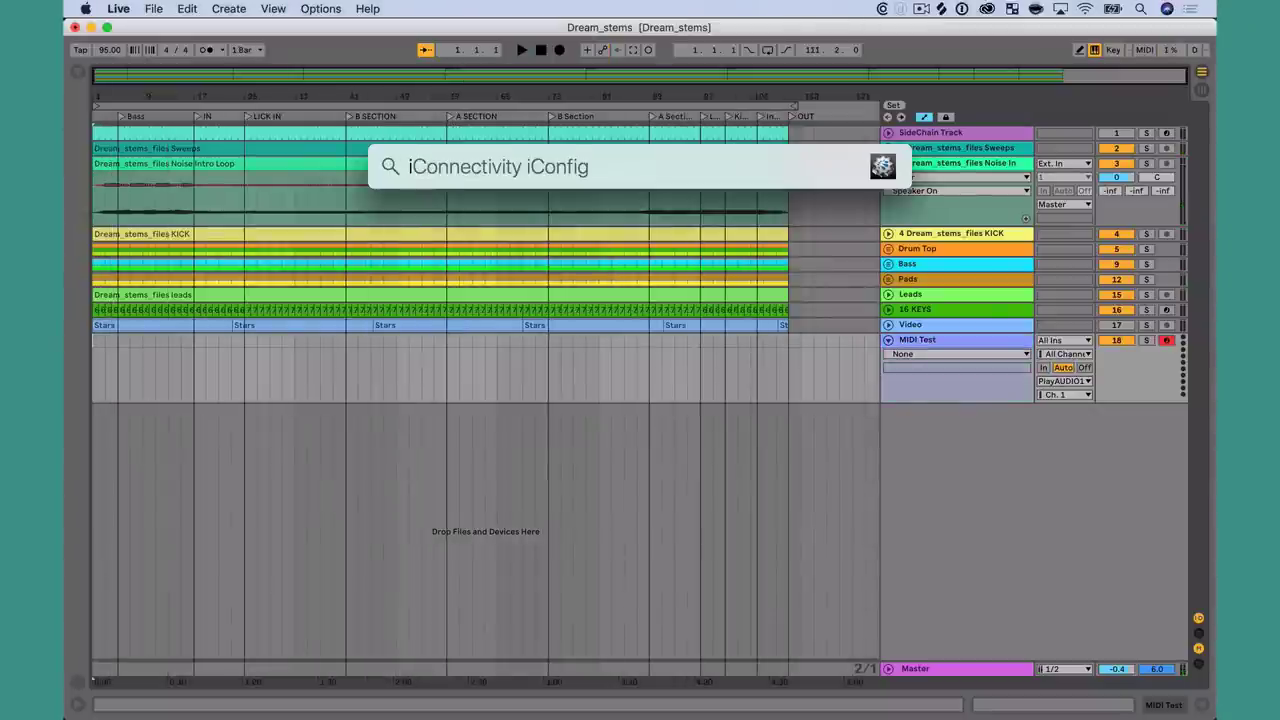
{"action": "key", "text": "Escape"}
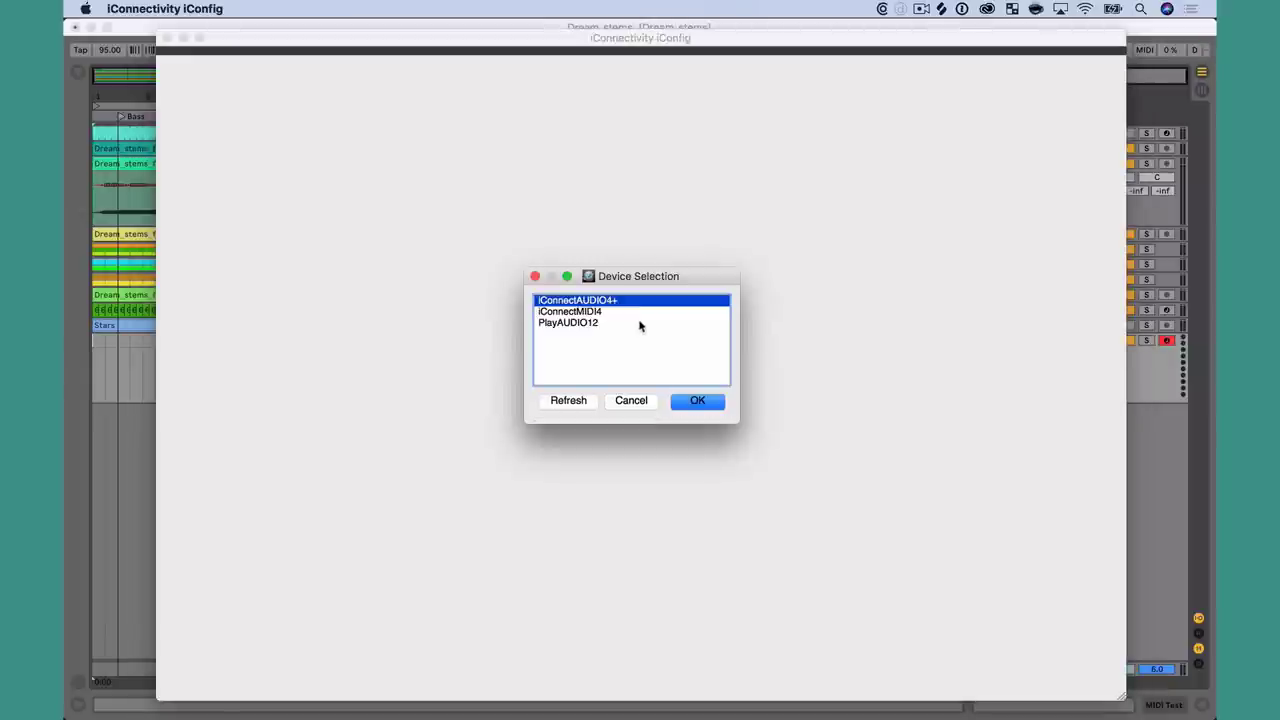
Open the iConnectMIDI4 without upgrading its firmware and examine the MIDI port routes of the DMC 6D on USB Host Jack 1
{"action": "left_click", "coordinate": [638, 311]}
{"action": "left_click", "coordinate": [697, 401]}
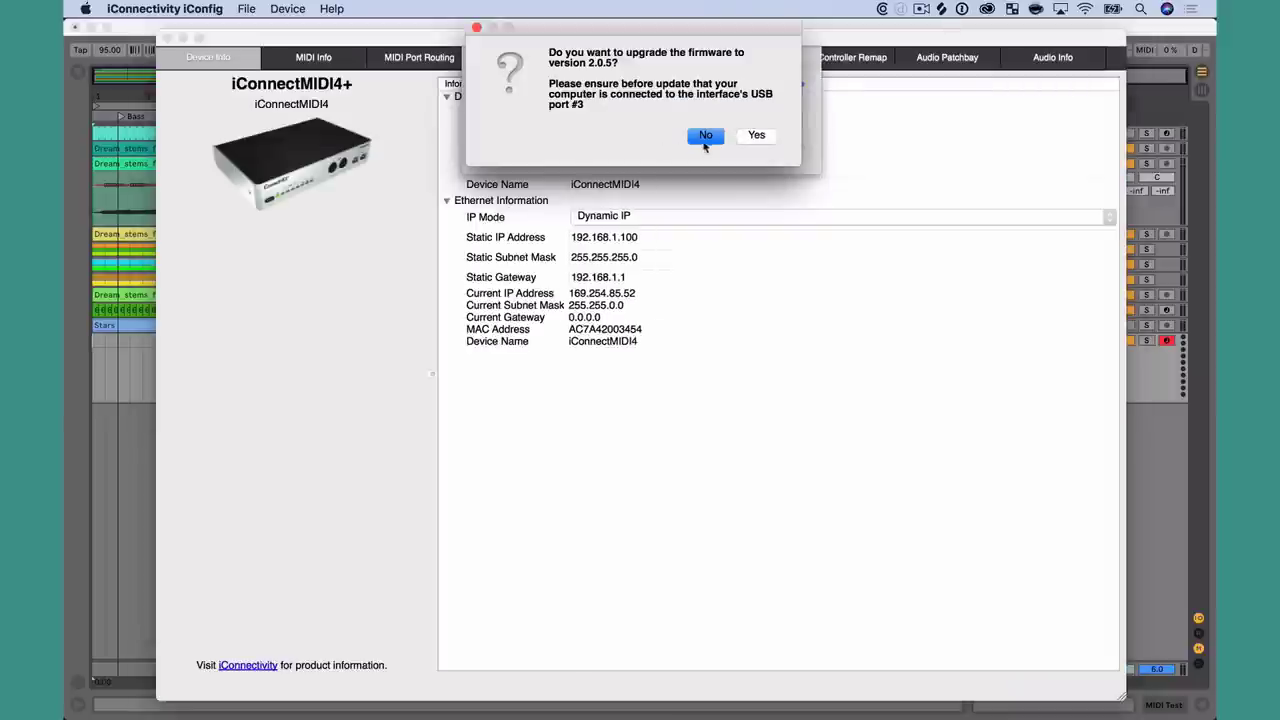
{"action": "left_click", "coordinate": [704, 137]}
{"action": "left_click", "coordinate": [447, 57]}
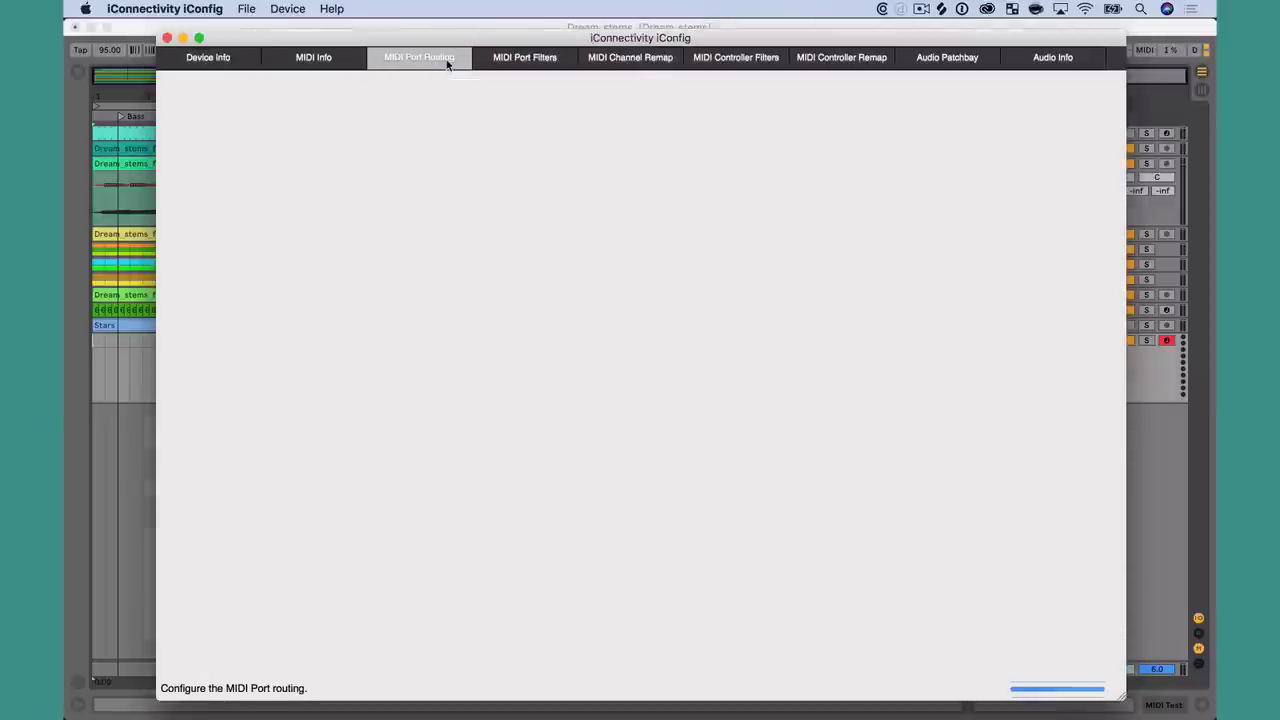
{"action": "scroll", "coordinate": [261, 300], "scroll_direction": "down", "scroll_amount": 8}
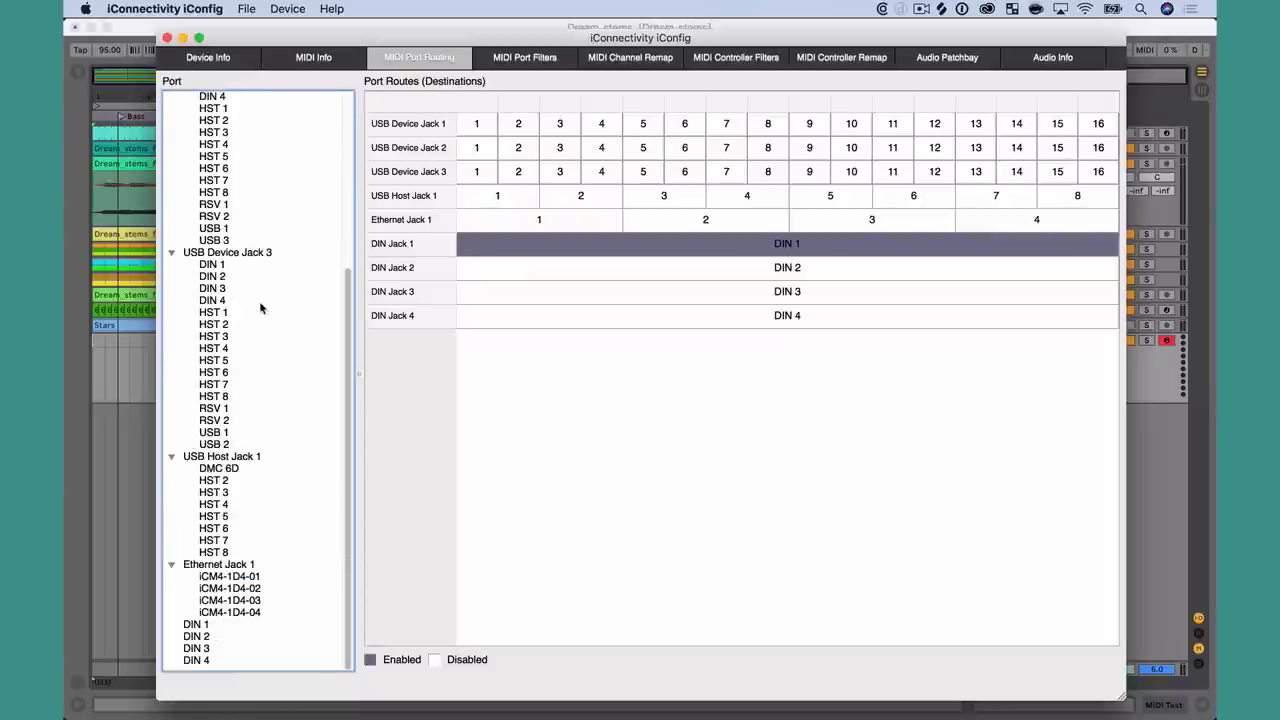
{"action": "left_click", "coordinate": [238, 469]}
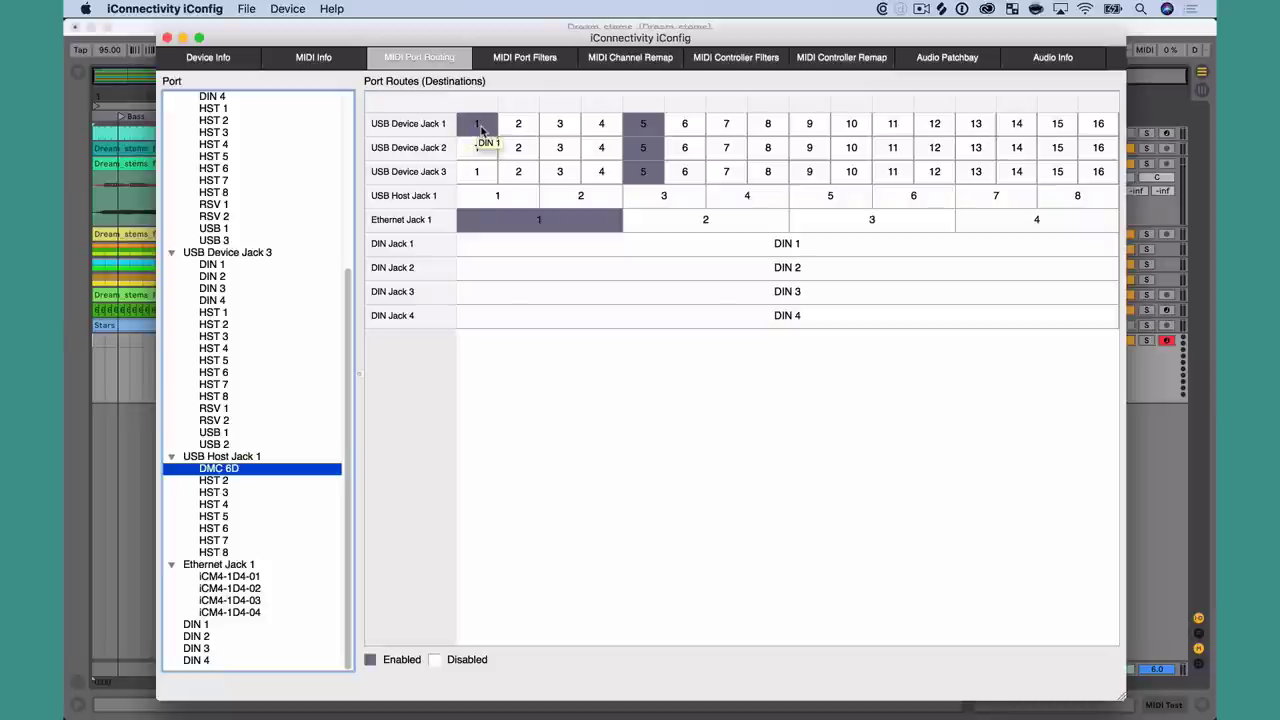
Check the USB host port reservations in the MIDI information, review the DMC 6D routing again, and quit iConfig to return to Live
{"action": "left_click", "coordinate": [340, 57]}
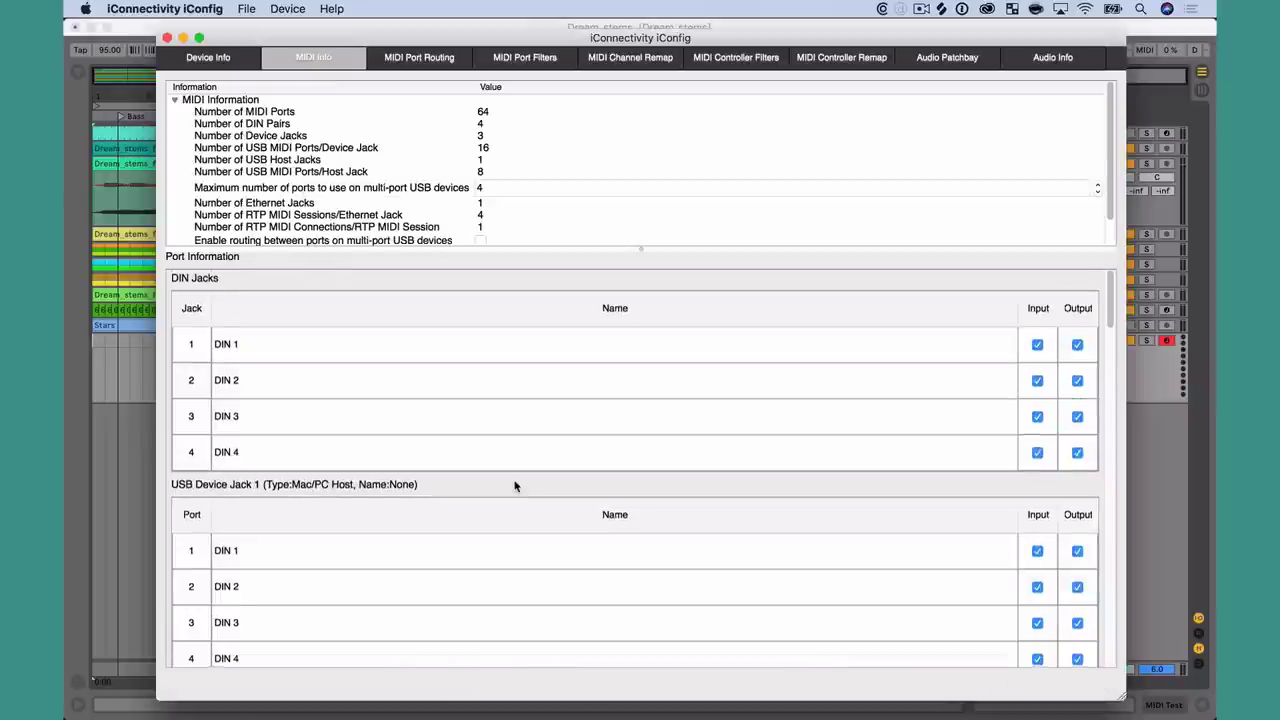
{"action": "scroll", "coordinate": [515, 486], "scroll_direction": "down", "scroll_amount": 15}
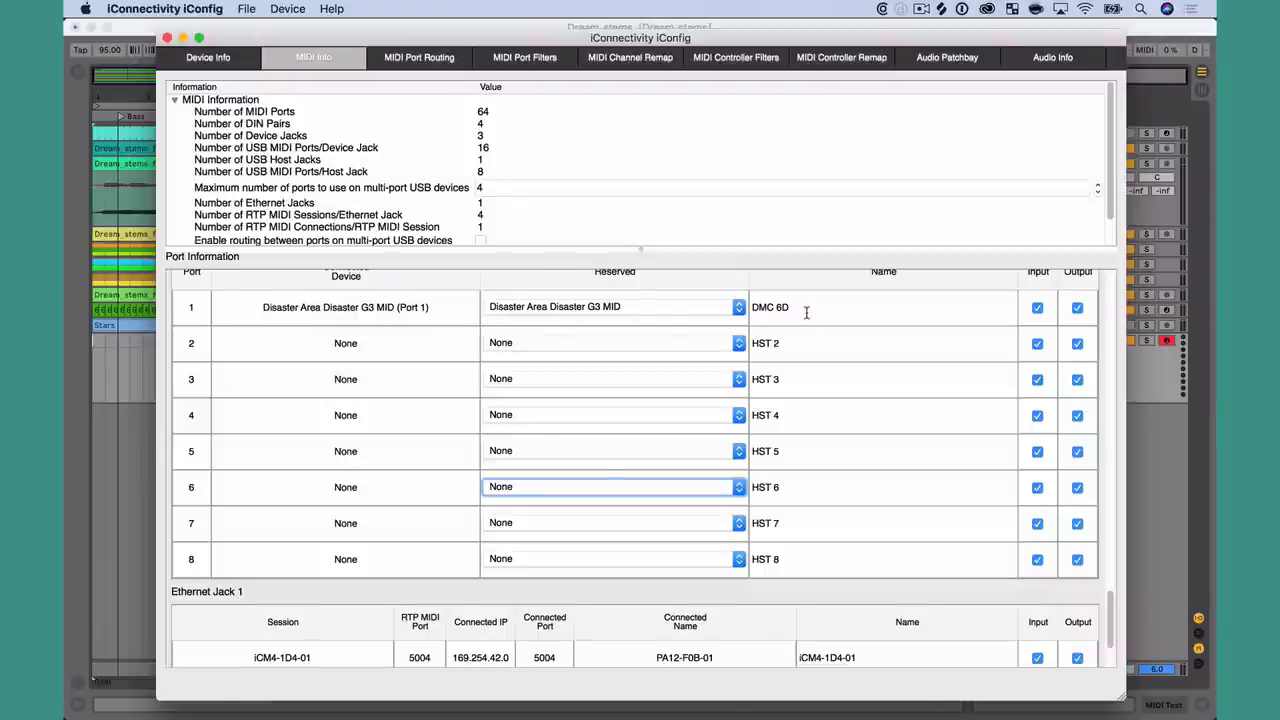
{"action": "left_click", "coordinate": [421, 53]}
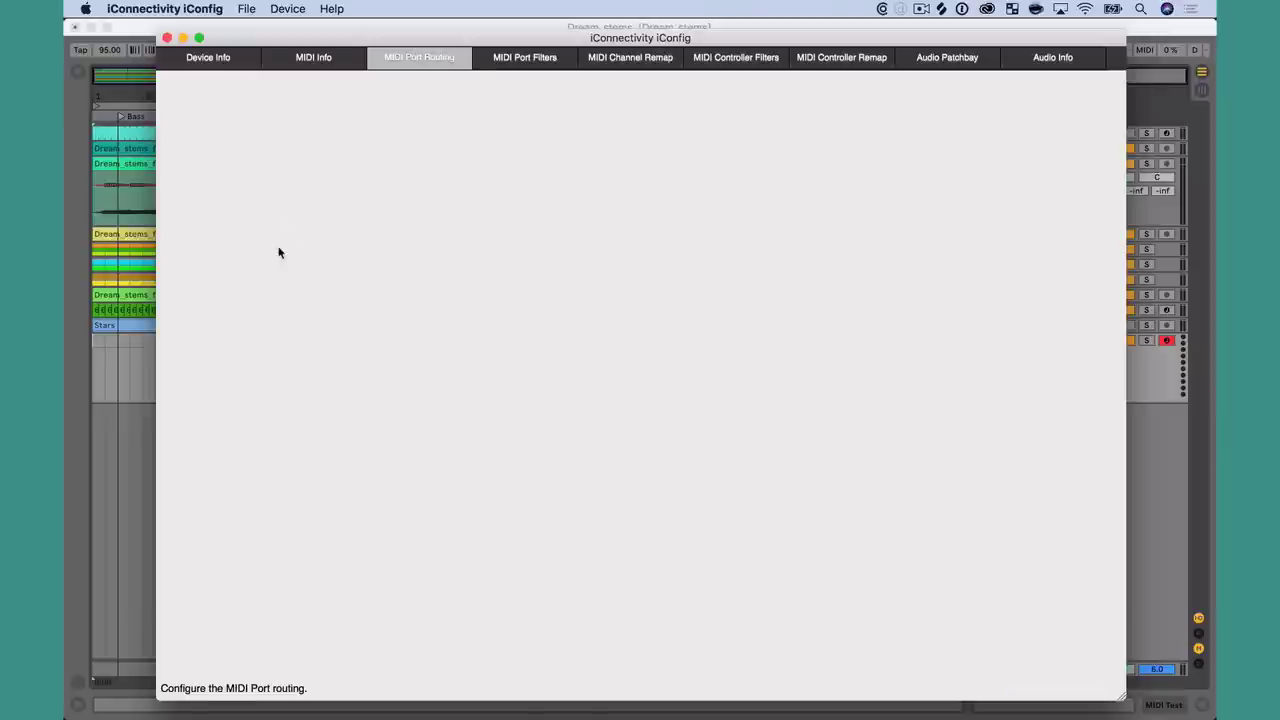
{"action": "scroll", "coordinate": [251, 386], "scroll_direction": "down", "scroll_amount": 10}
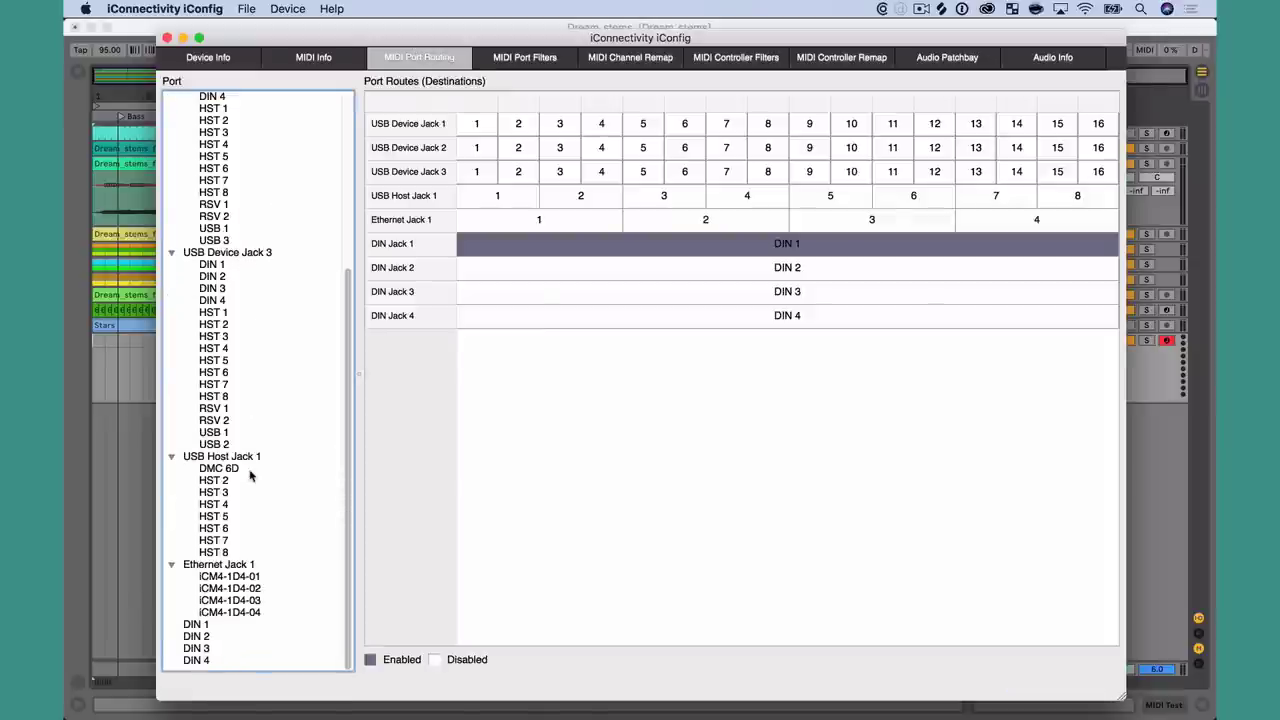
{"action": "left_click", "coordinate": [250, 470]}
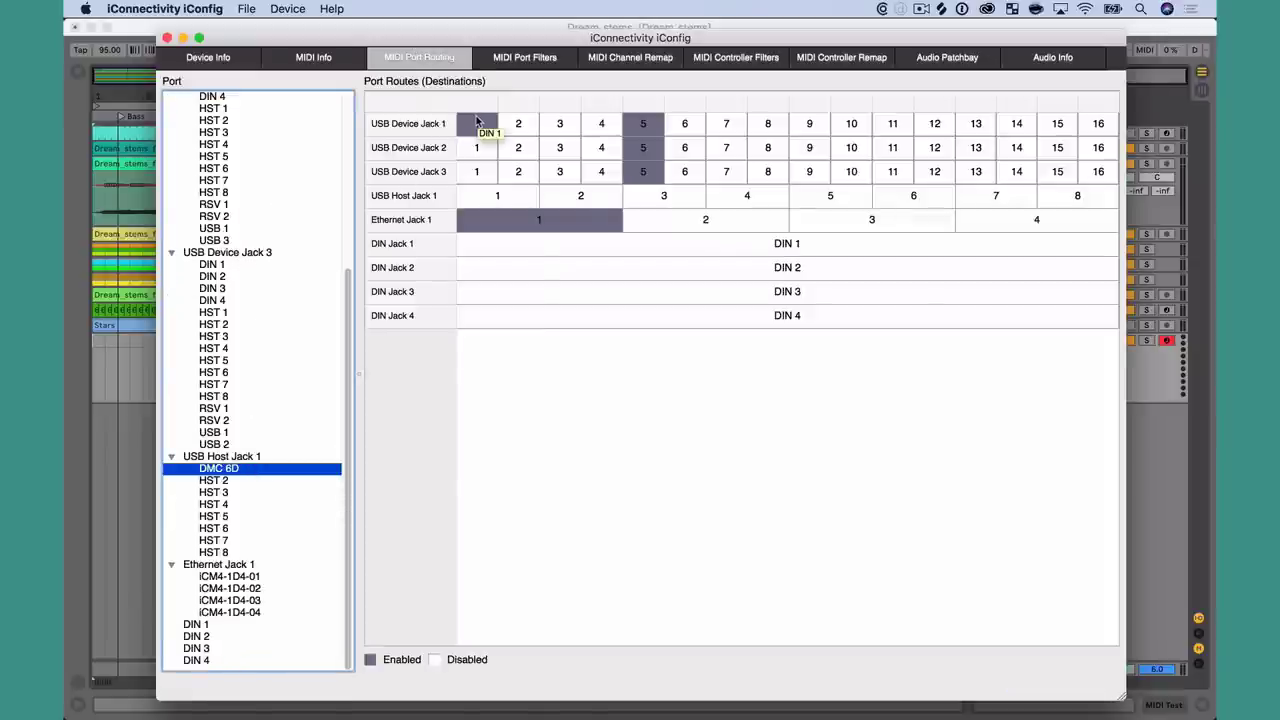
{"action": "key", "text": "super+q"}
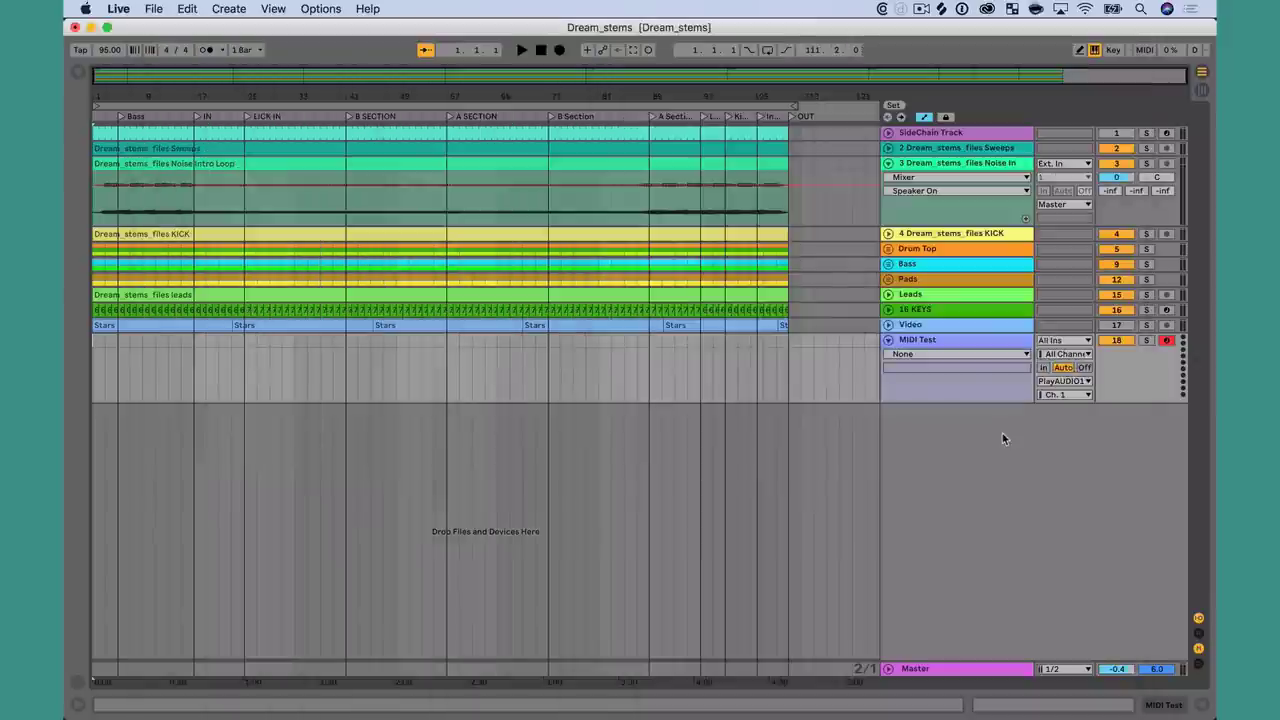